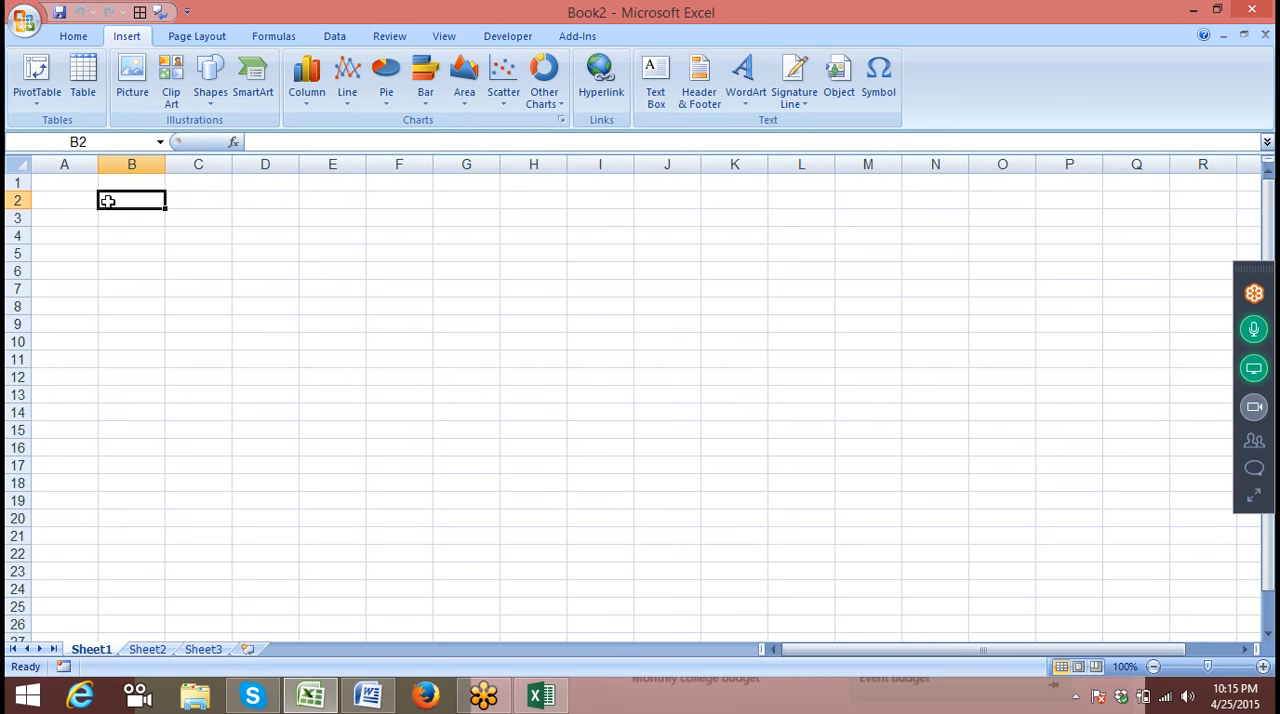
Enter 15 in cell A2
key(ctrl+Home)
key(Down)
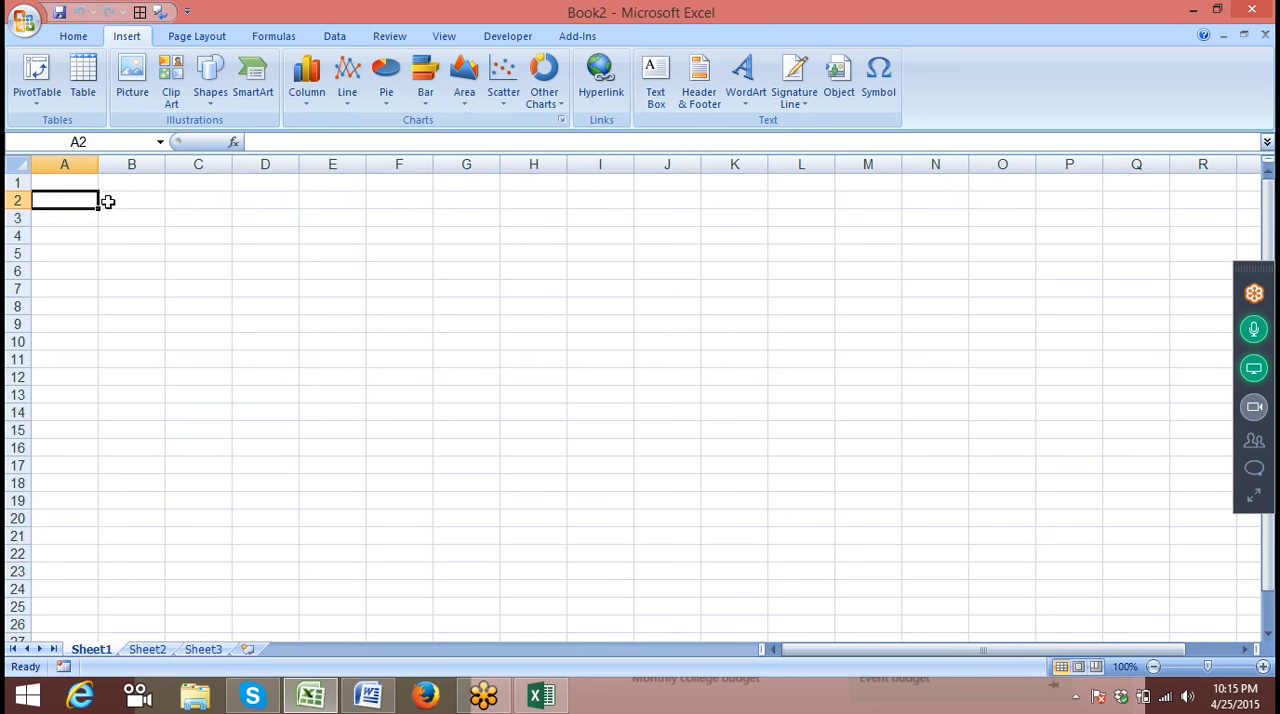
text(15)
key(Tab)
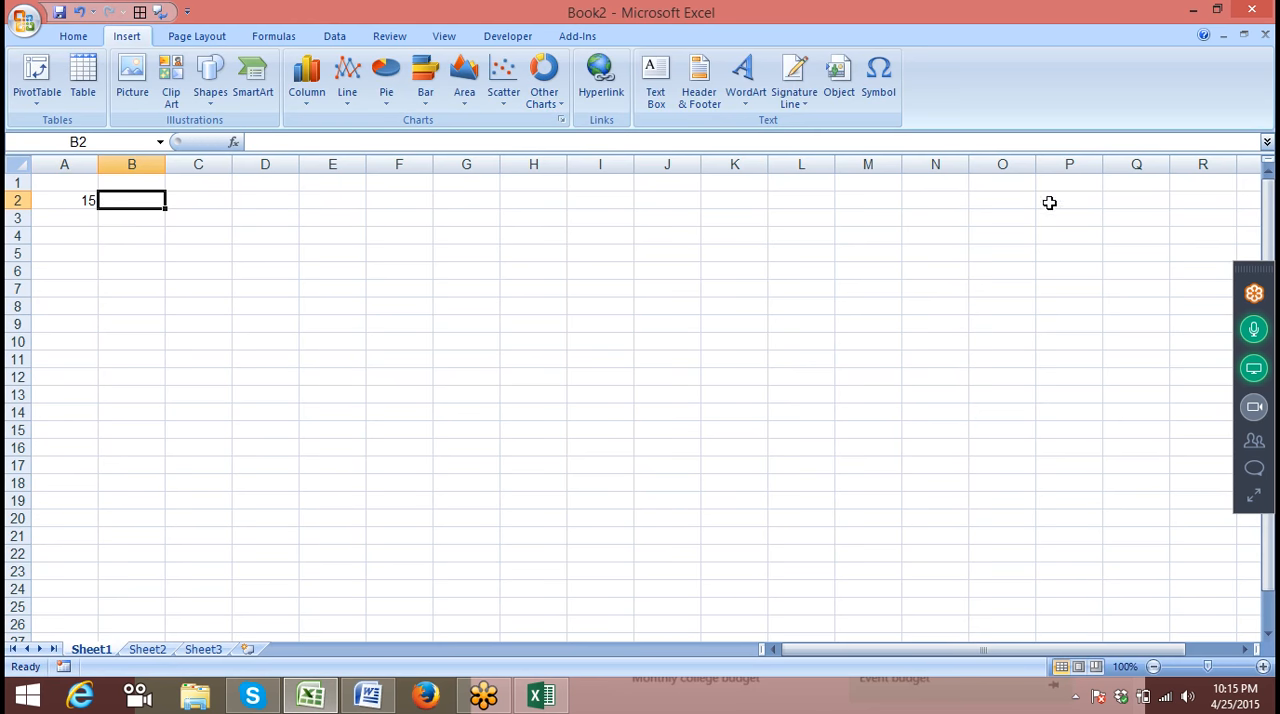
Expand the GoToMeeting control panel and mute the attendee listed directly below the organizer
click(1255, 496)
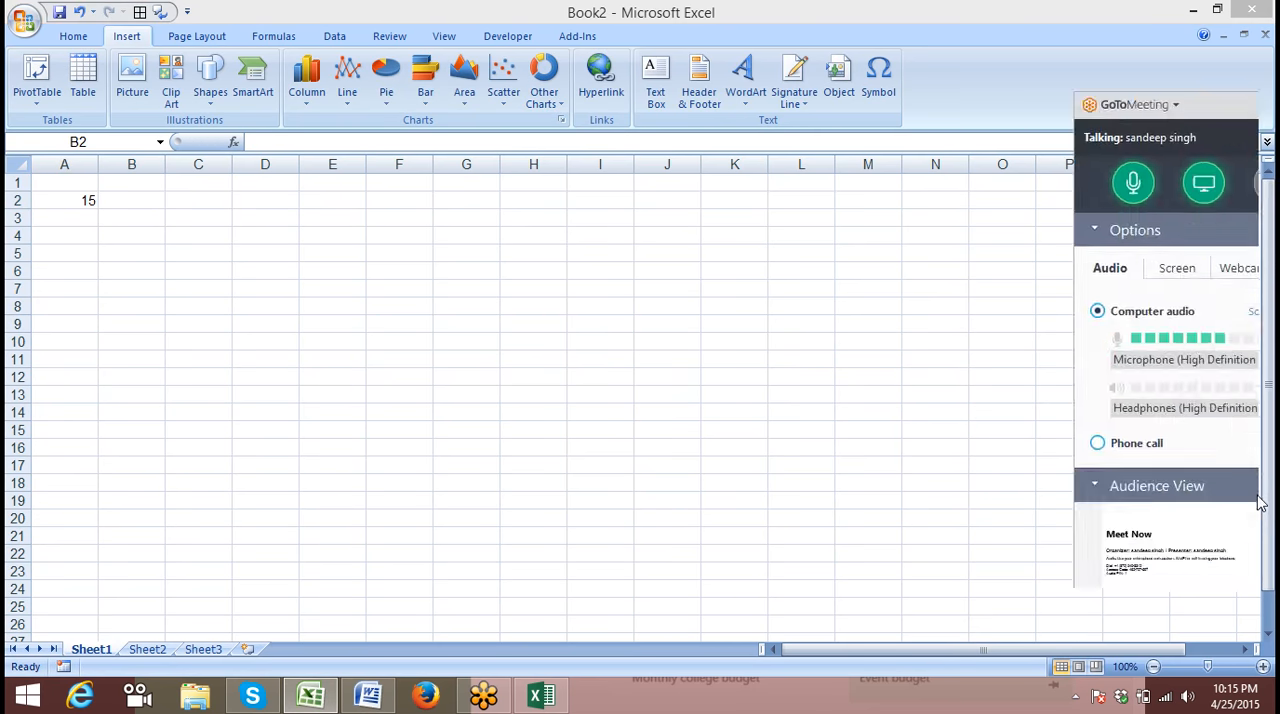
click(1030, 470)
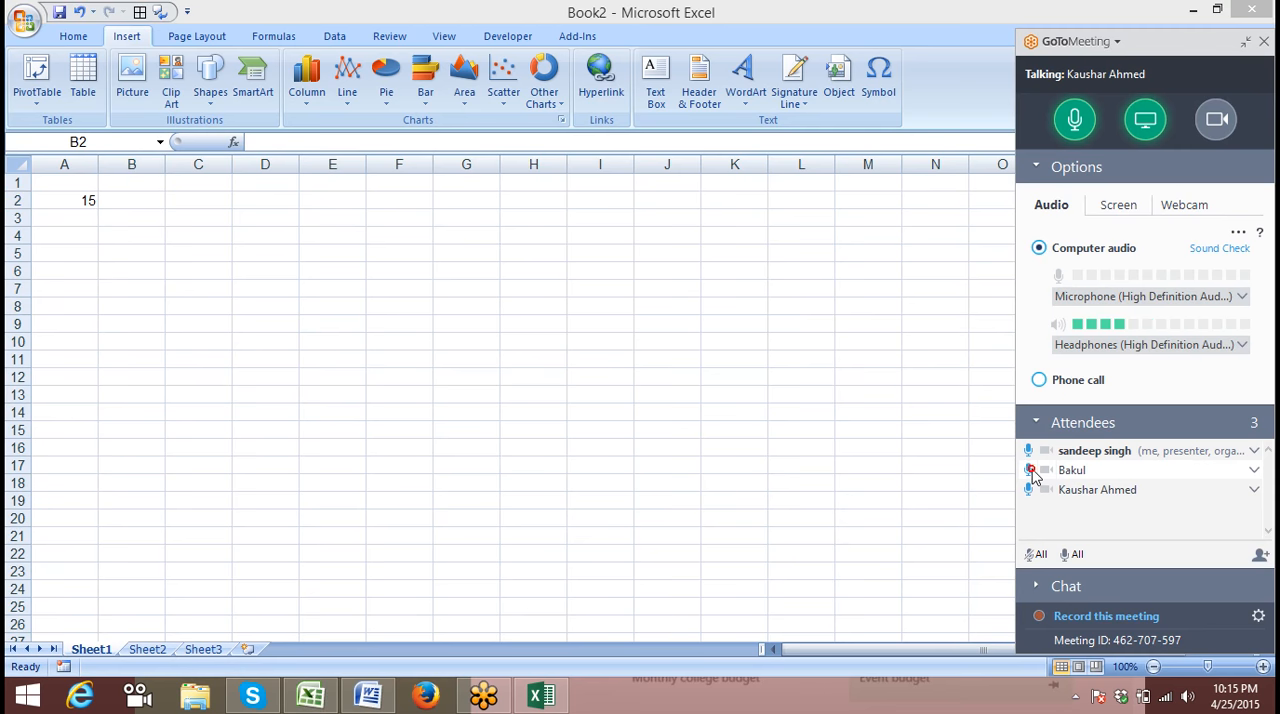
click(1029, 490)
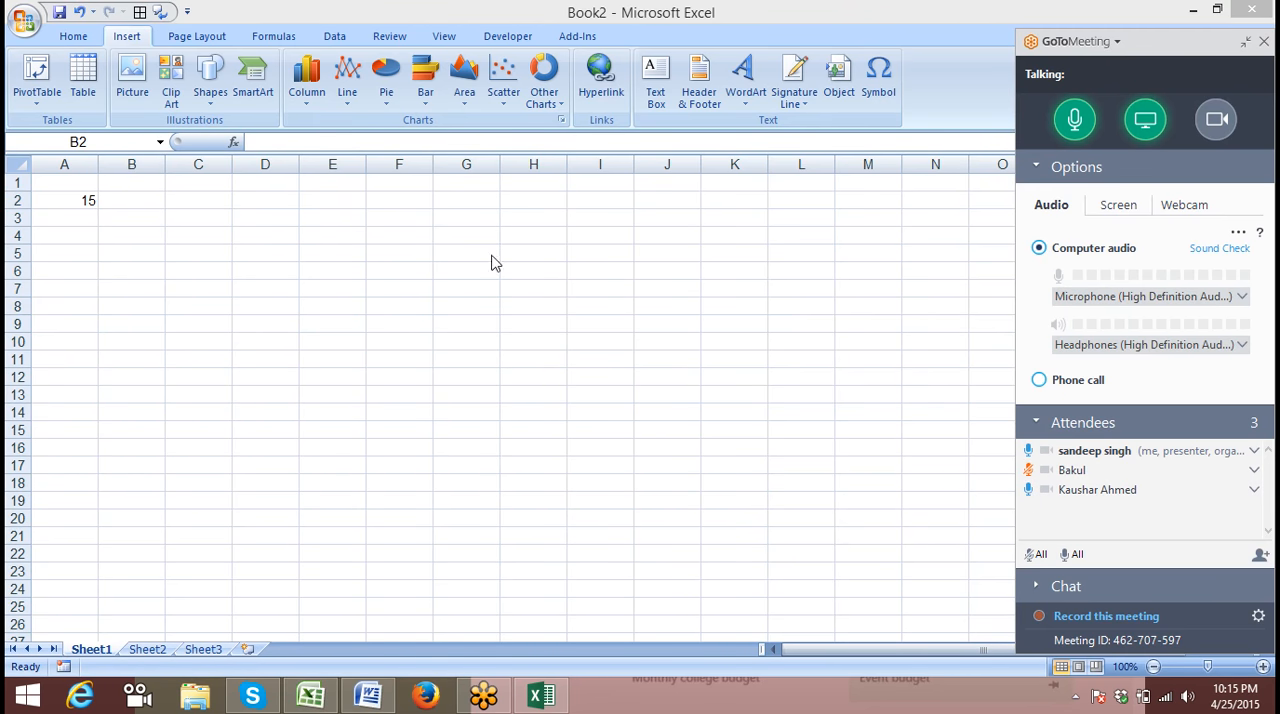
Enter 63, 54 and 65 in cells B2, C2 and D2
click(195, 194)
text(63)
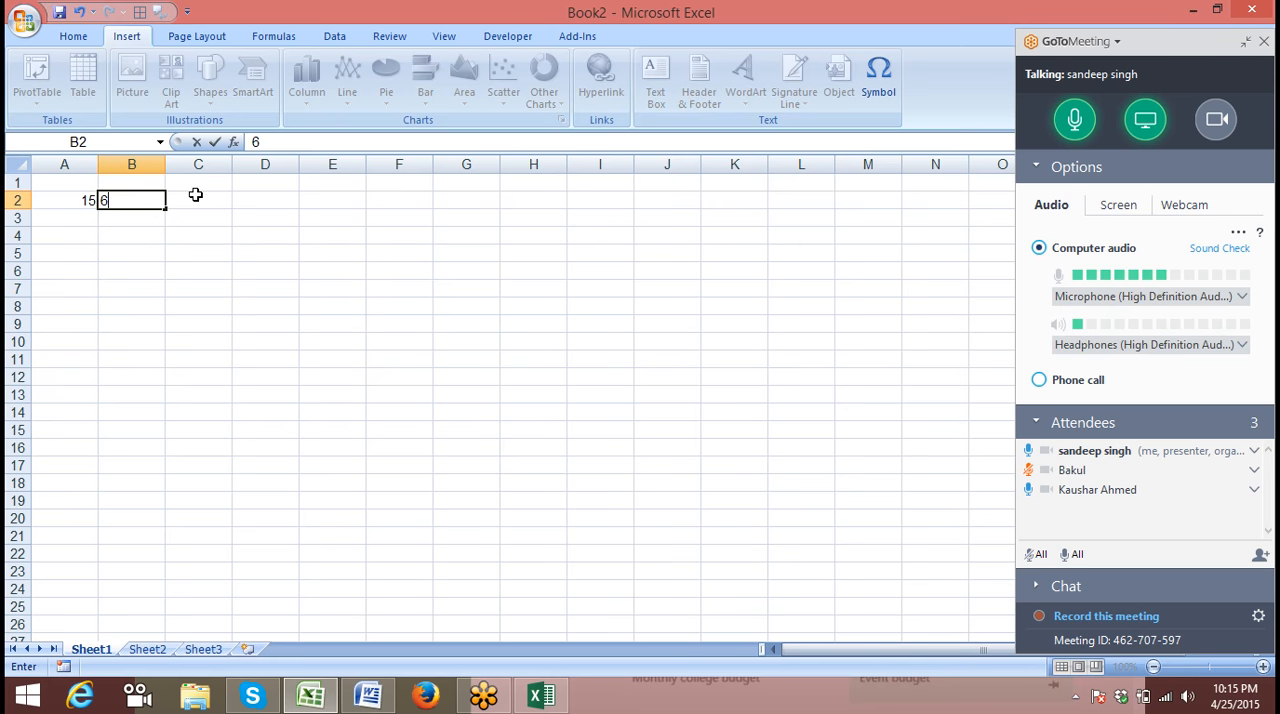
key(Tab)
text(54)
key(Tab)
text(65)
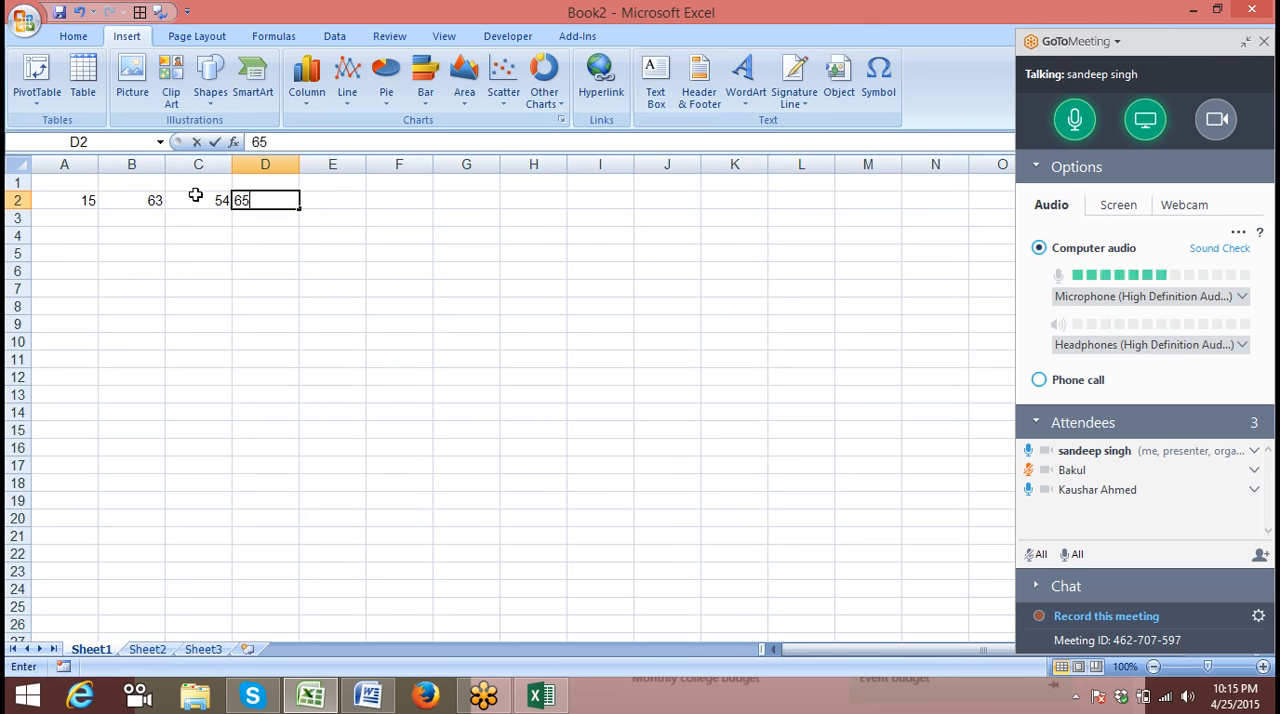
key(Tab)
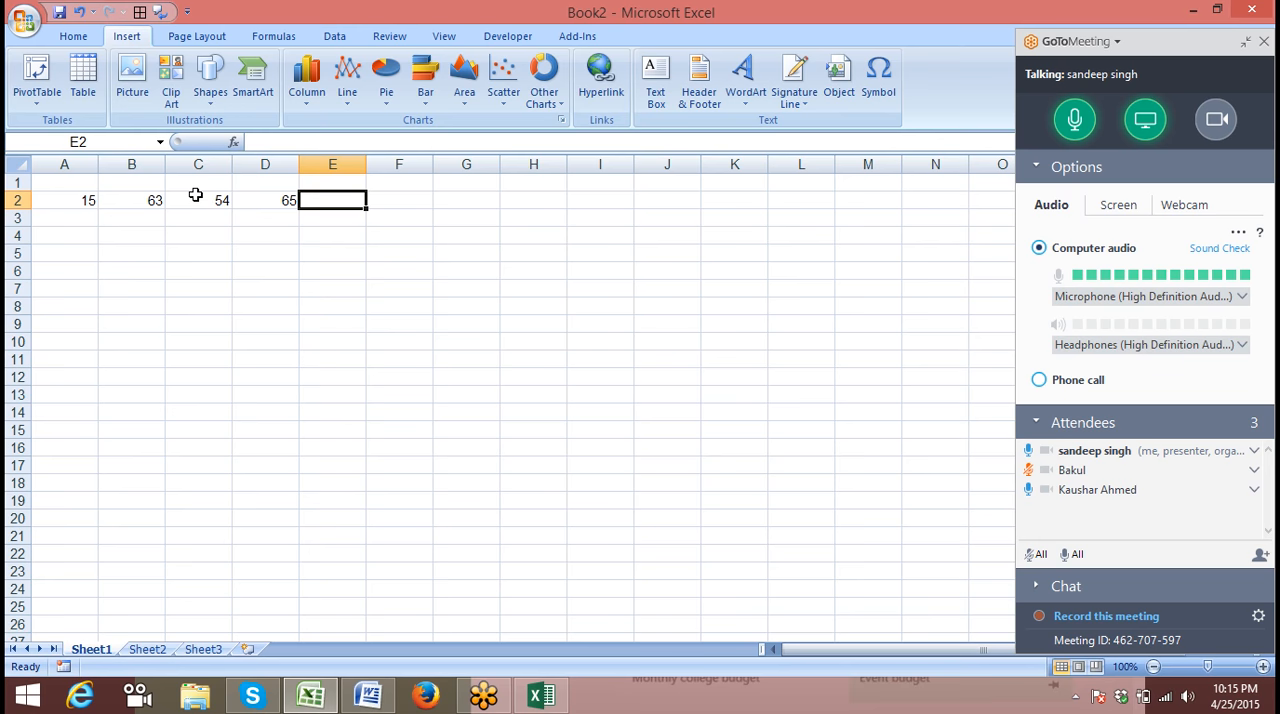
Total the four numbers in row 2 with a SUM formula over A2:D2 in cell E2
text(=sum)
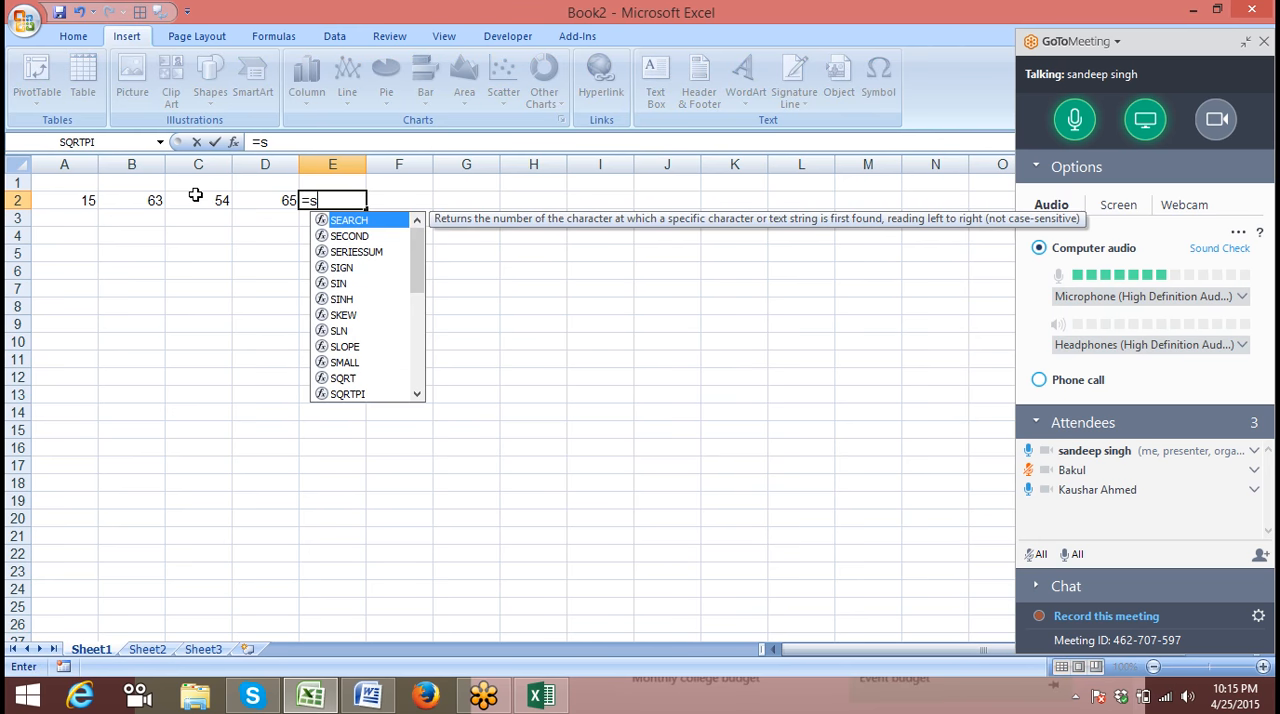
key(Tab)
key(Left)
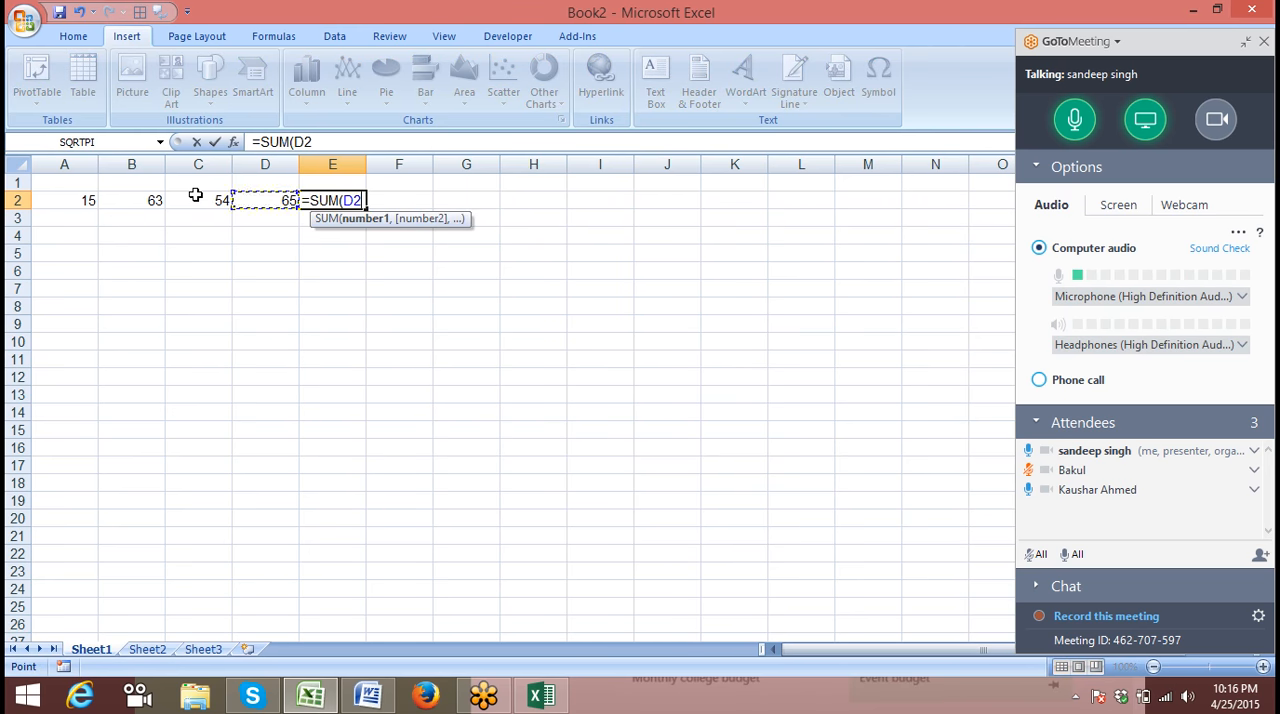
key(shift+Left)
key(shift+Left)
key(shift+Left)
key(Return)
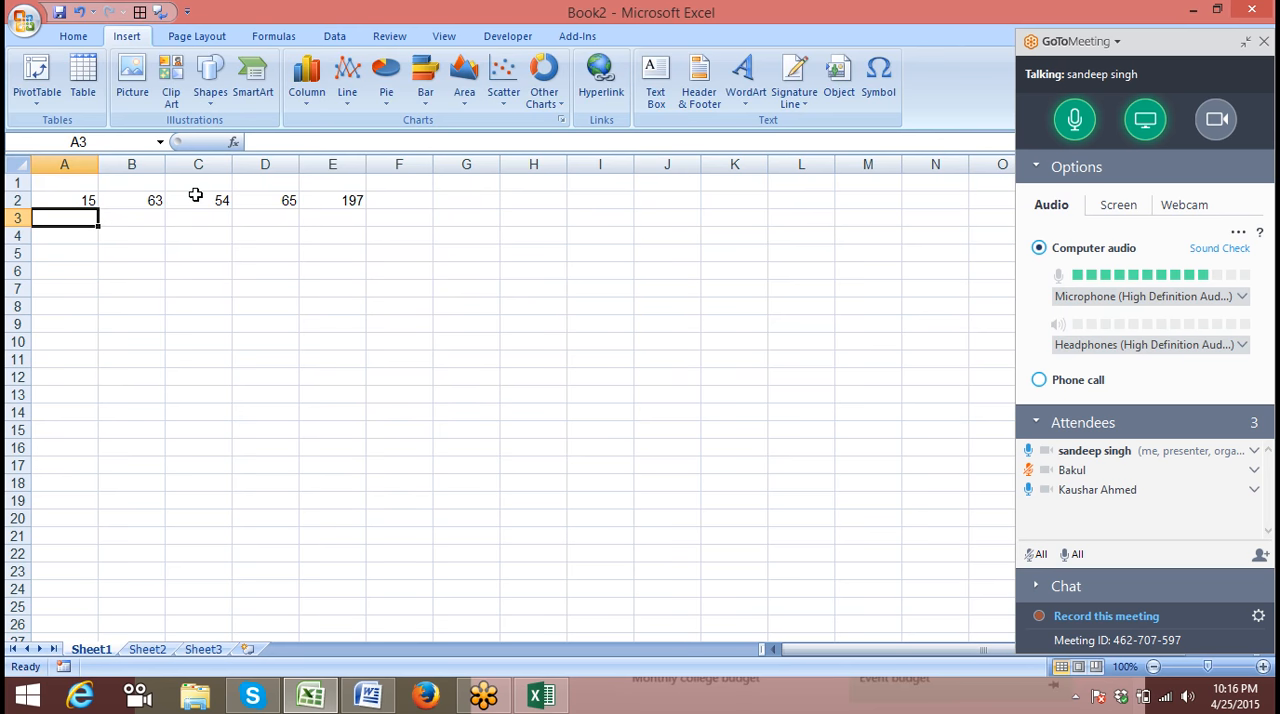
Add the same four numbers in cell F2 with the cell-by-cell formula =A2+B2+C2+D2
key(Right)
key(Right)
key(Right)
key(Right)
key(Right)
key(Up)
text(=)
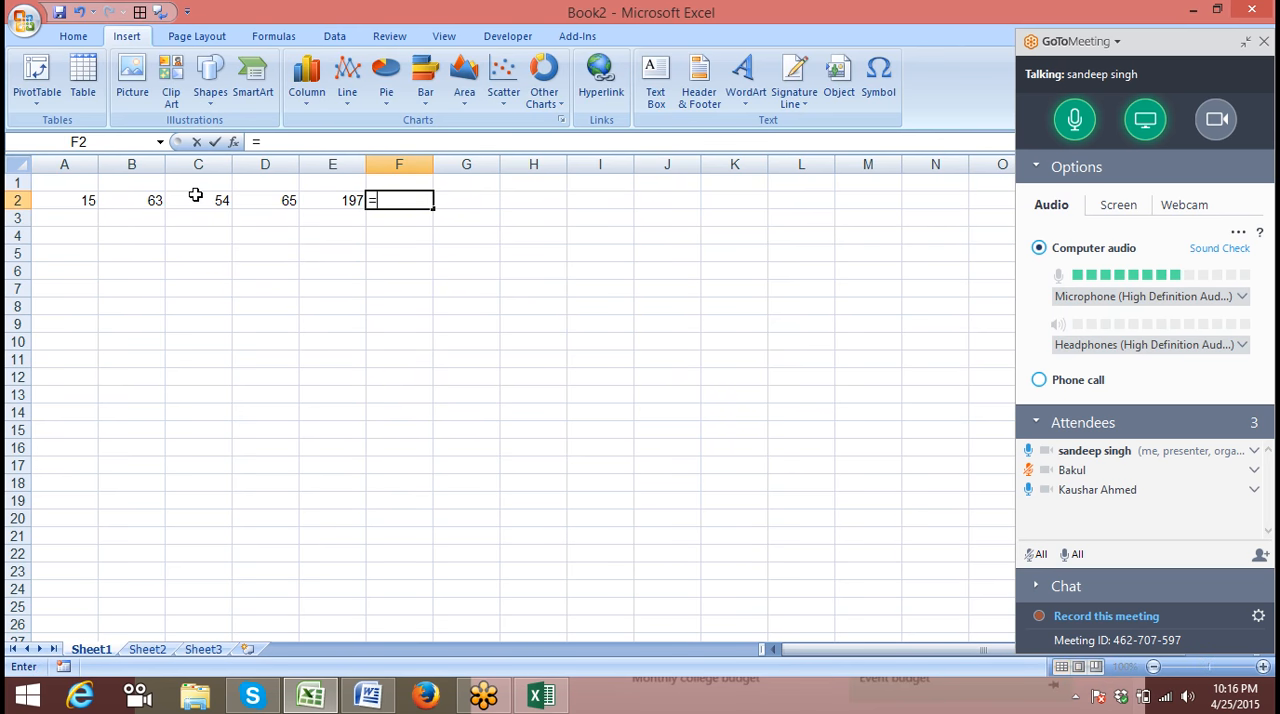
key(Left)
key(Left)
key(Left)
key(Left)
key(Left)
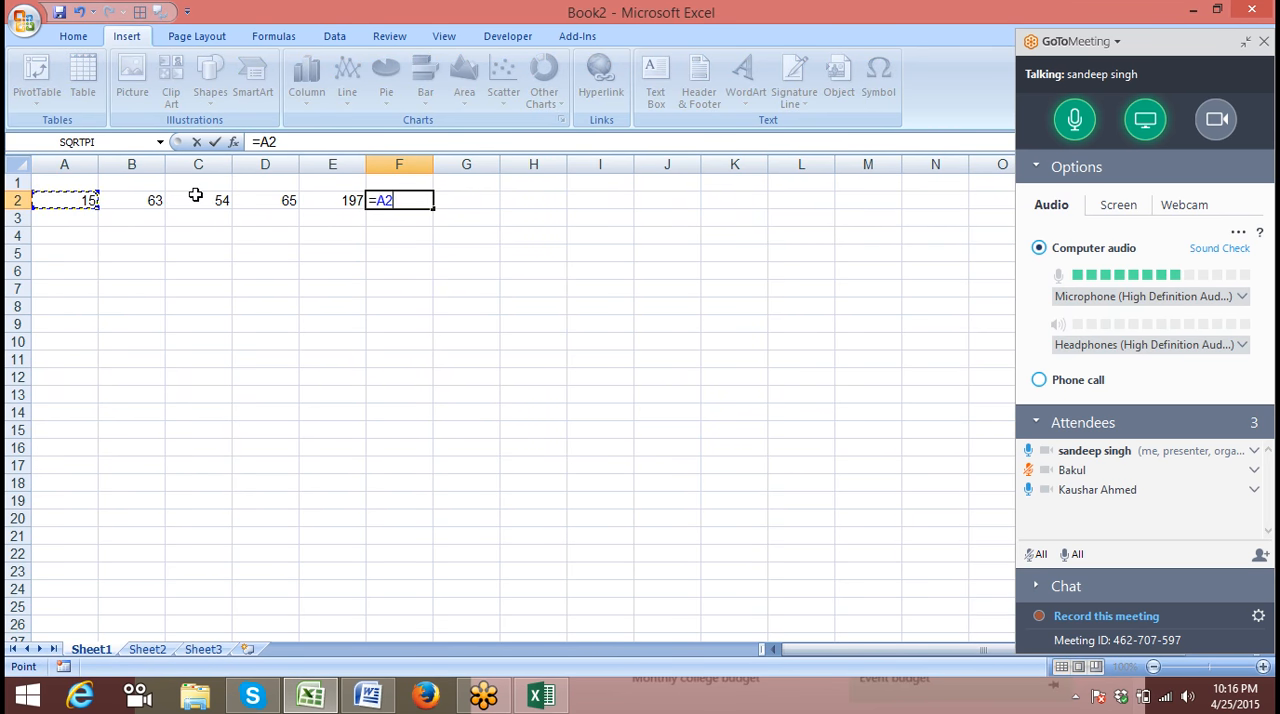
text(+)
key(Left)
key(Left)
key(Left)
key(Left)
text(+)
key(Left)
key(Left)
key(Left)
text(+)
key(Left)
key(Left)
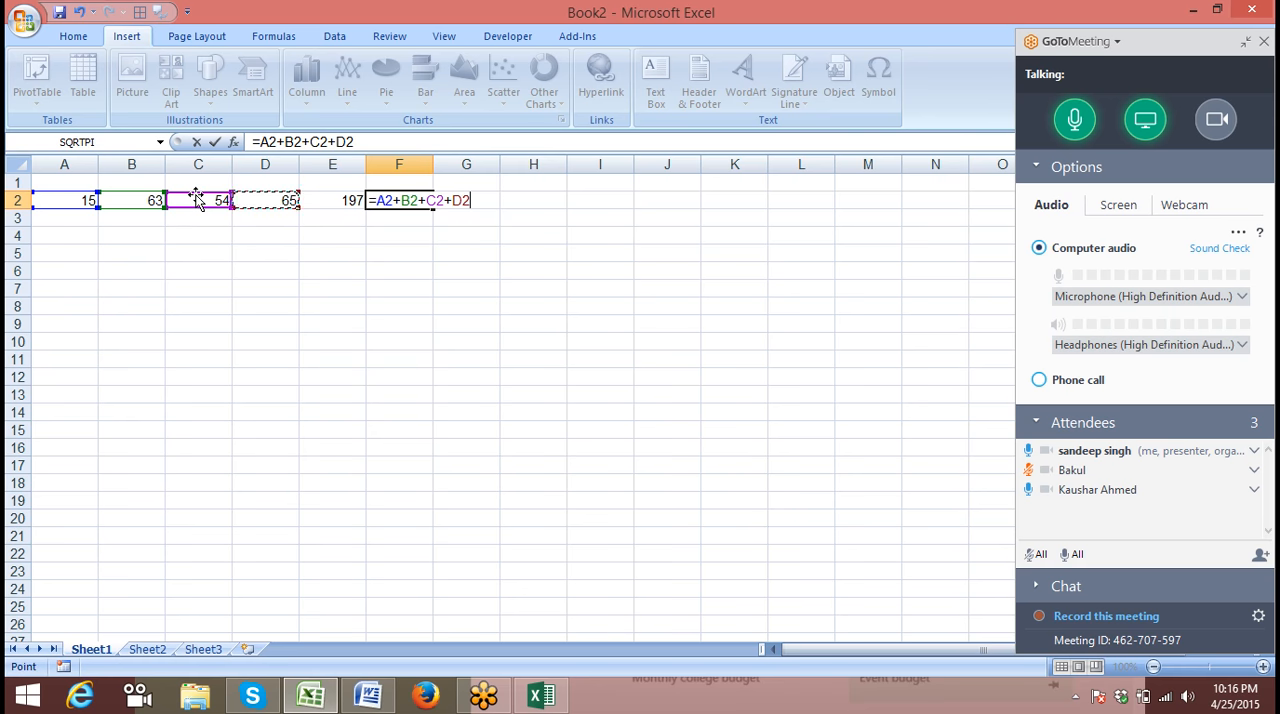
key(Return)
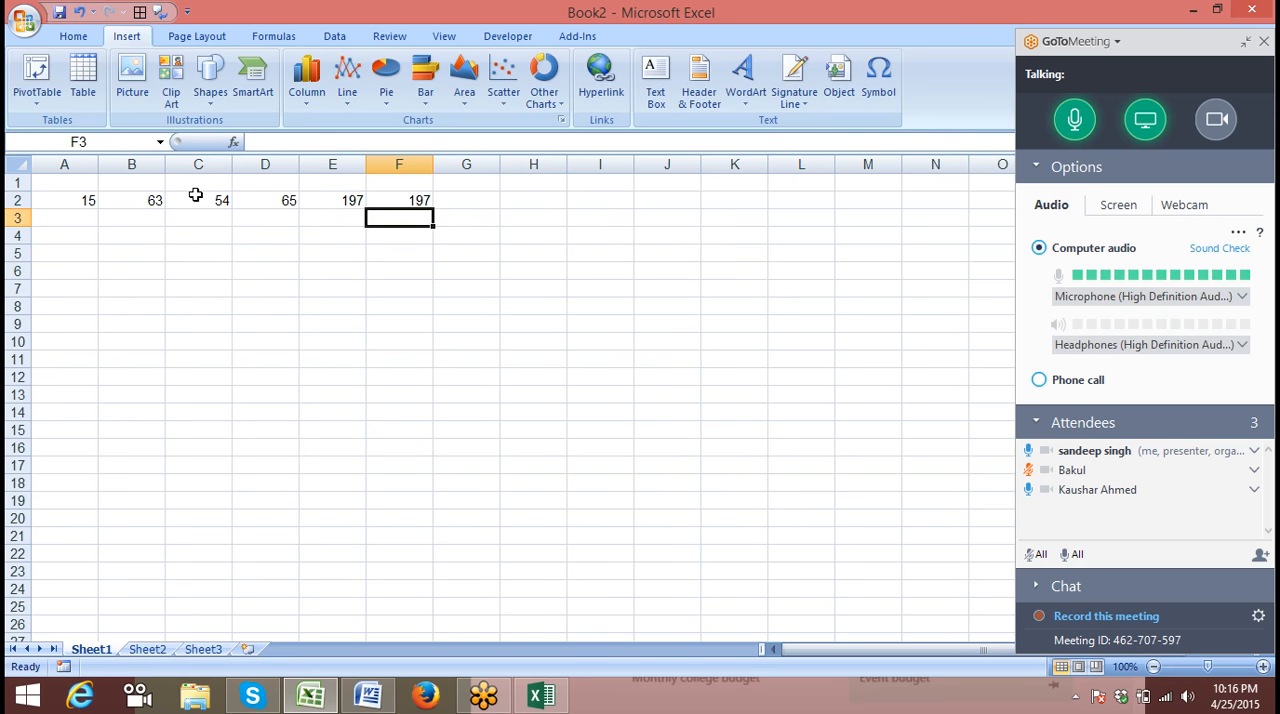
List the arithmetic operators +, -, *, / and ^ down column H, from H2 to H6
key(Up)
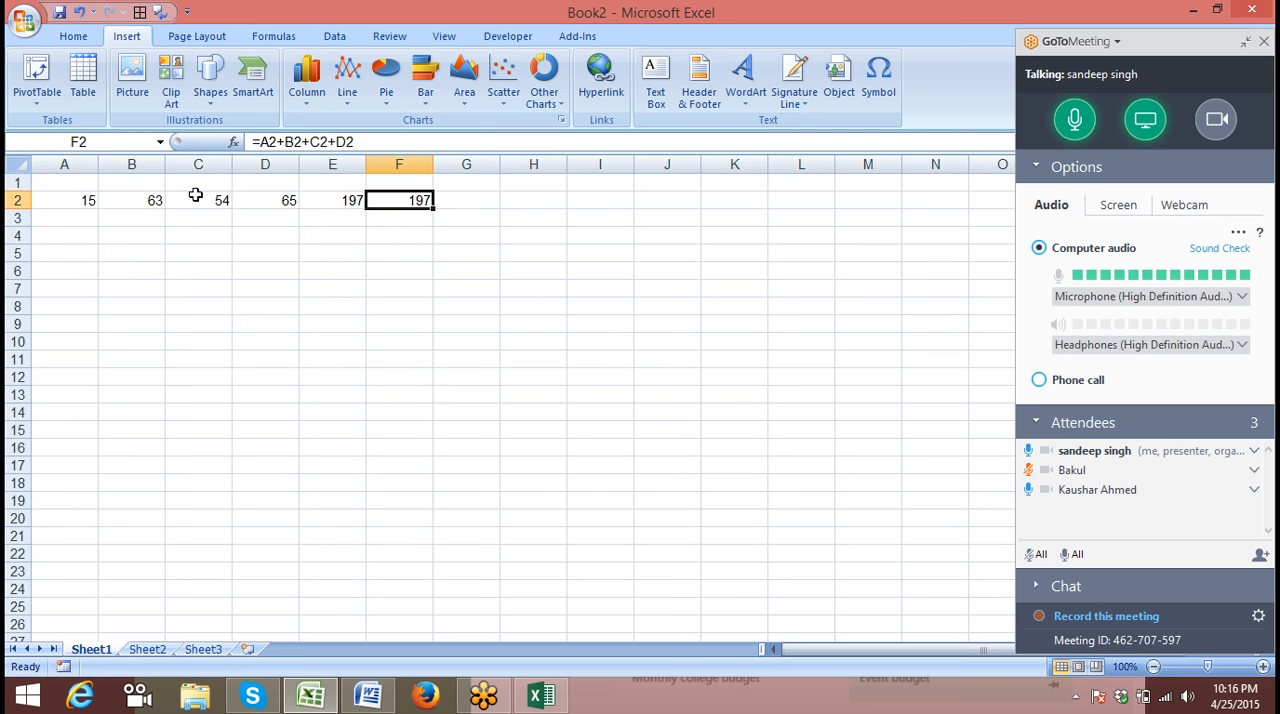
key(Left)
key(Right)
key(Right)
key(Right)
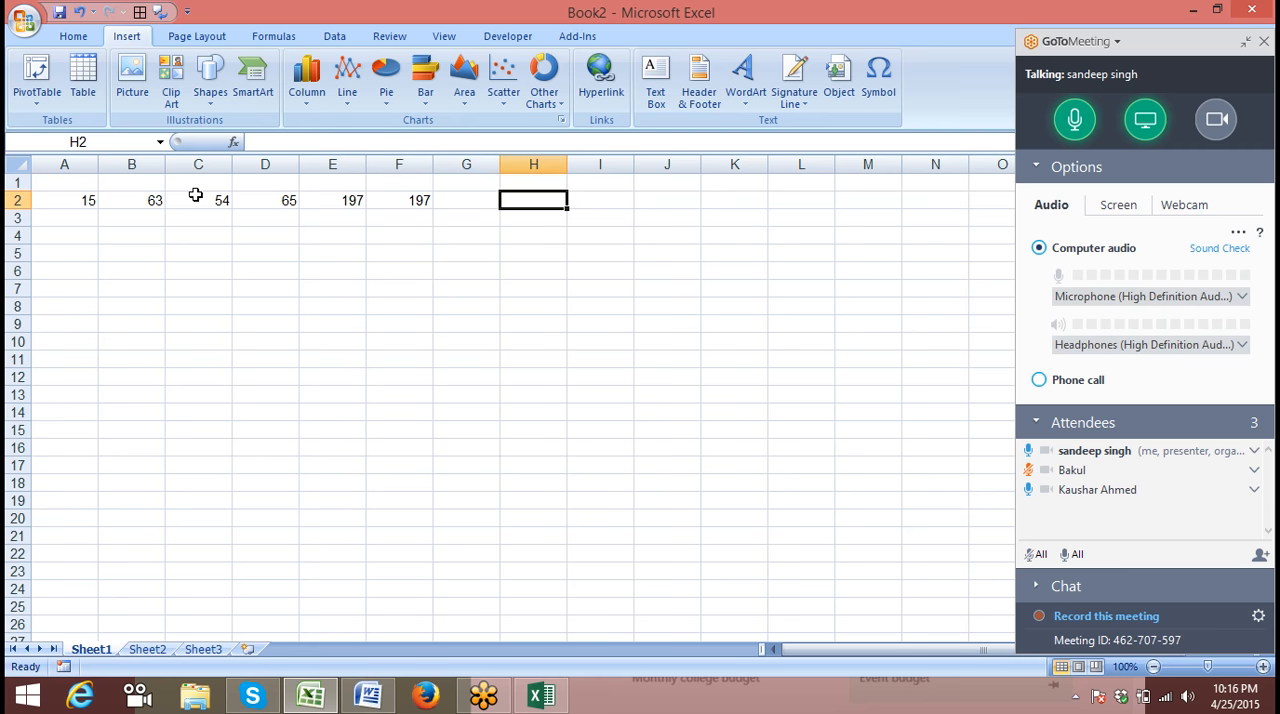
text(+)
key(Return)
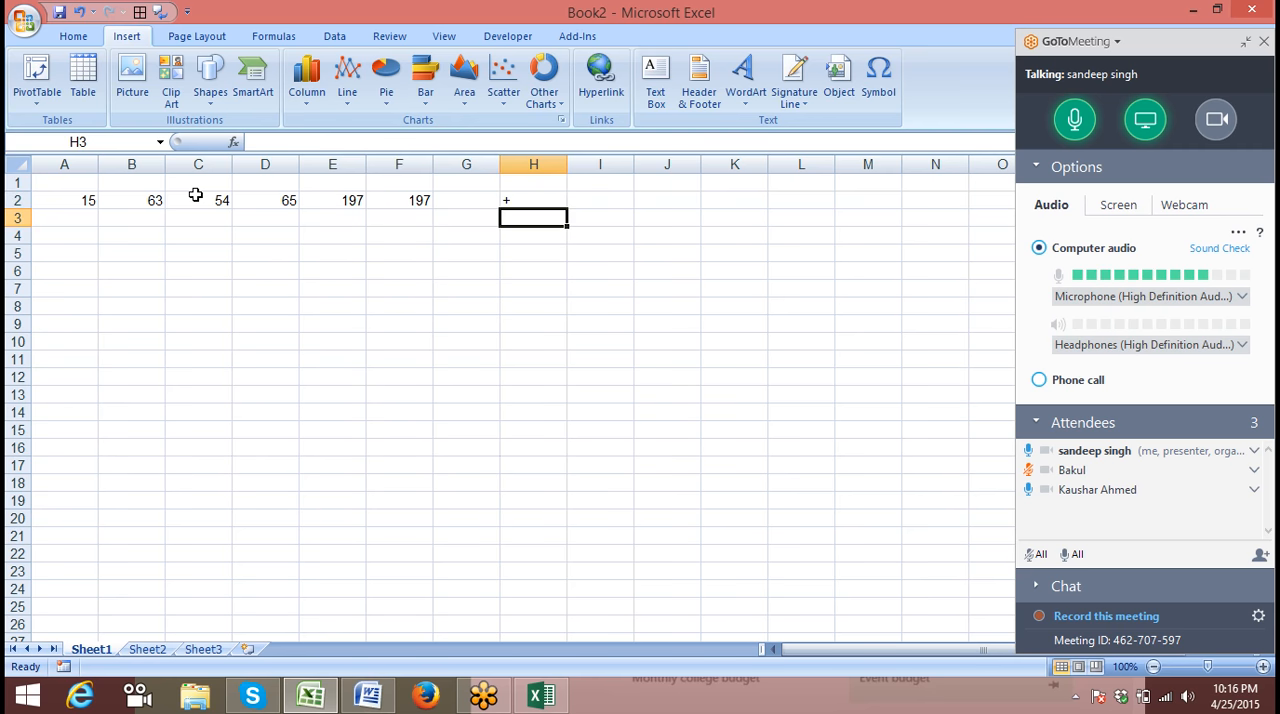
text(-)
key(Return)
text(*)
key(Return)
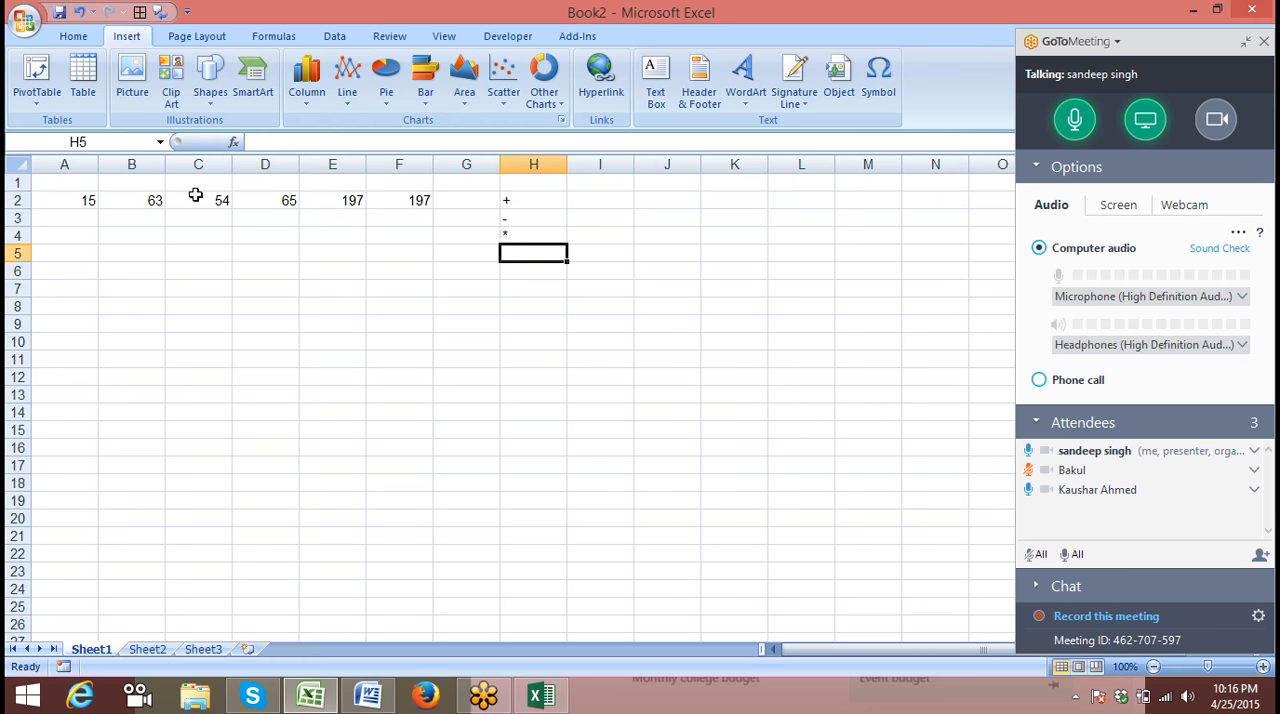
double_click(542, 252)
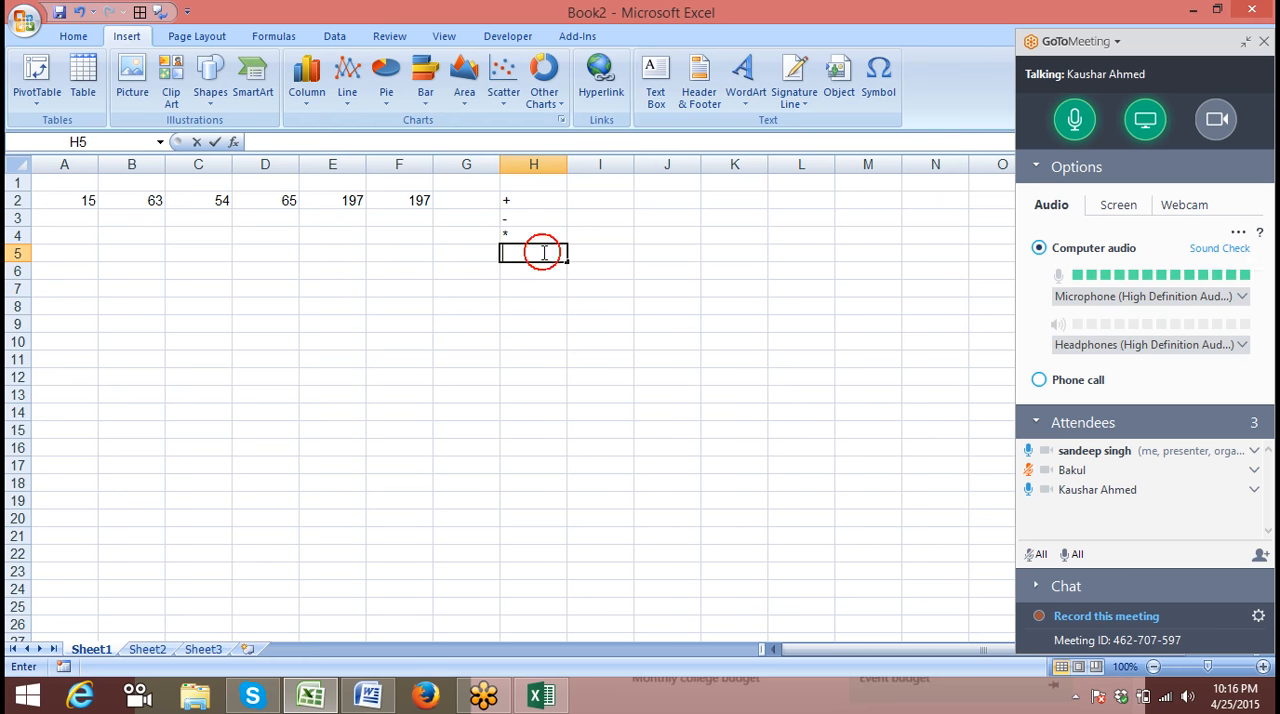
text(/)
key(Return)
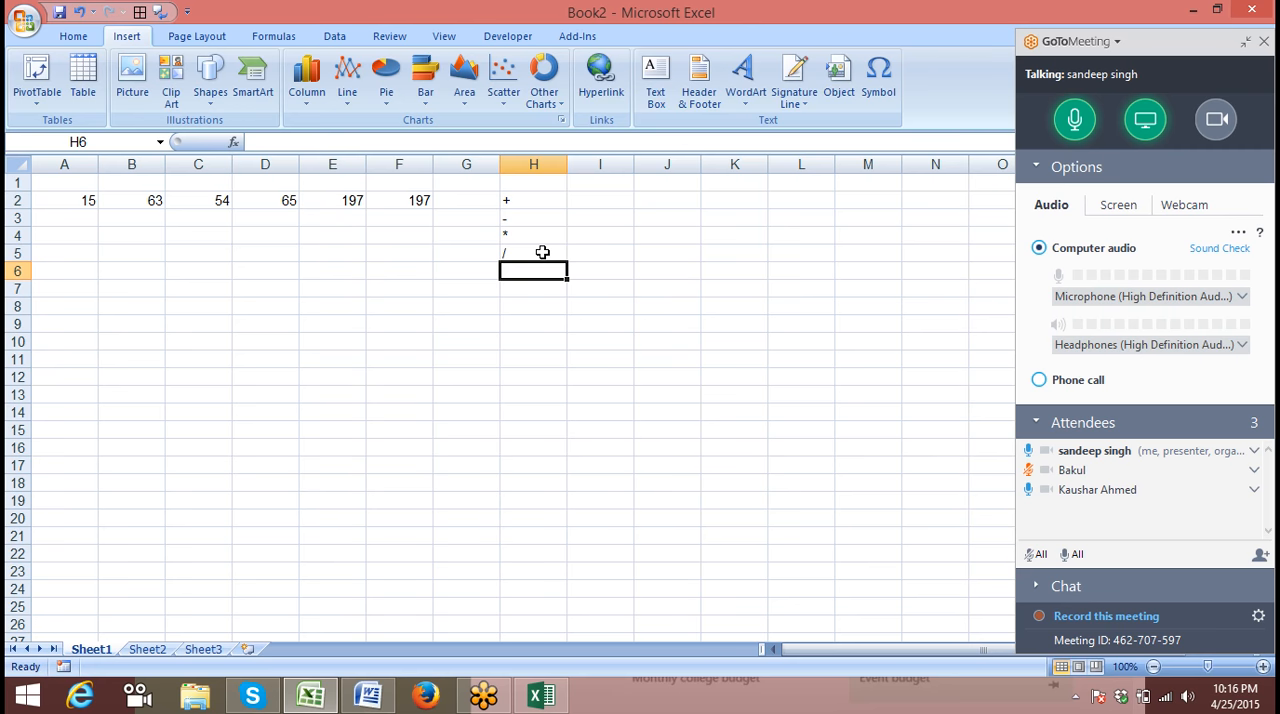
text(^)
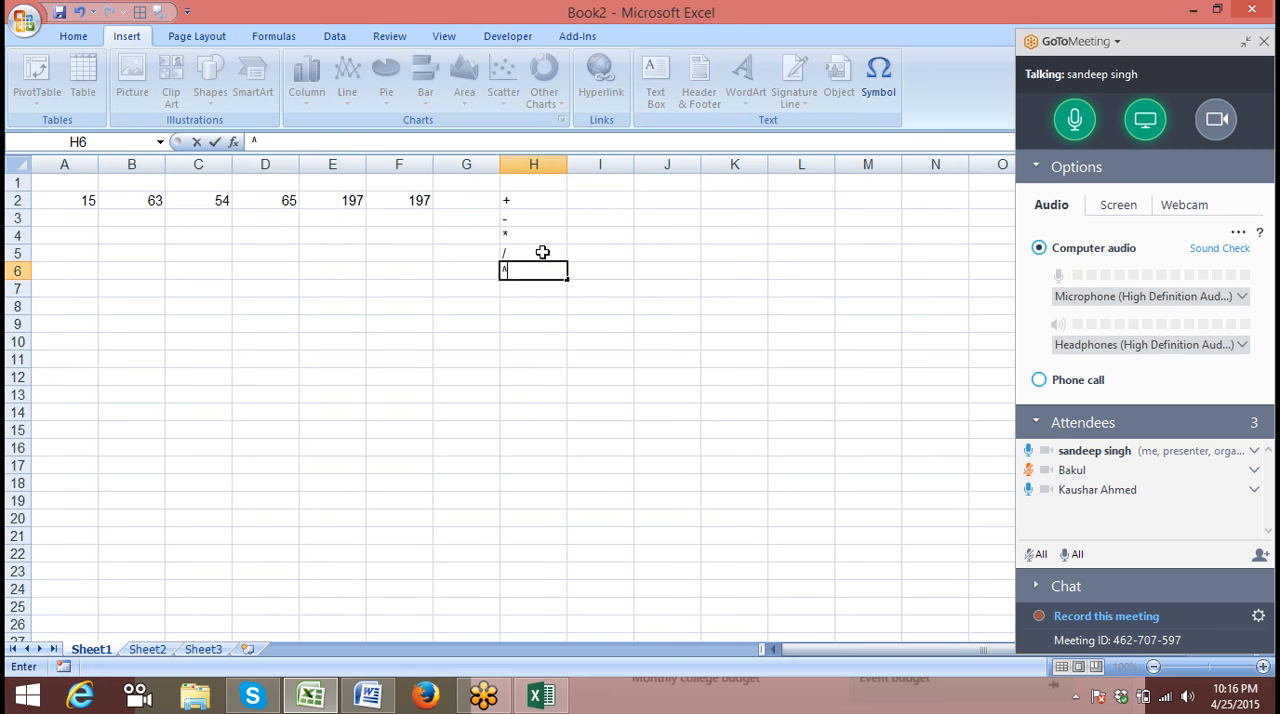
key(Return)
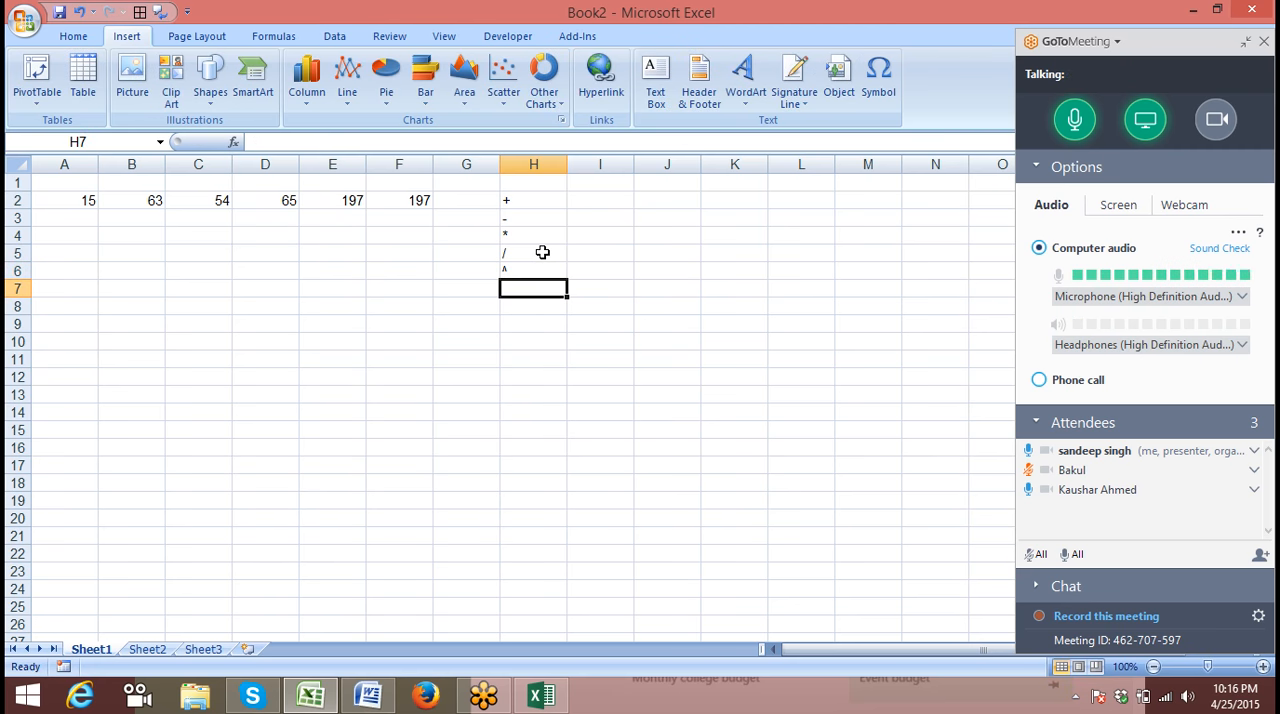
key(Up)
key(Up)
key(Up)
key(Up)
key(Up)
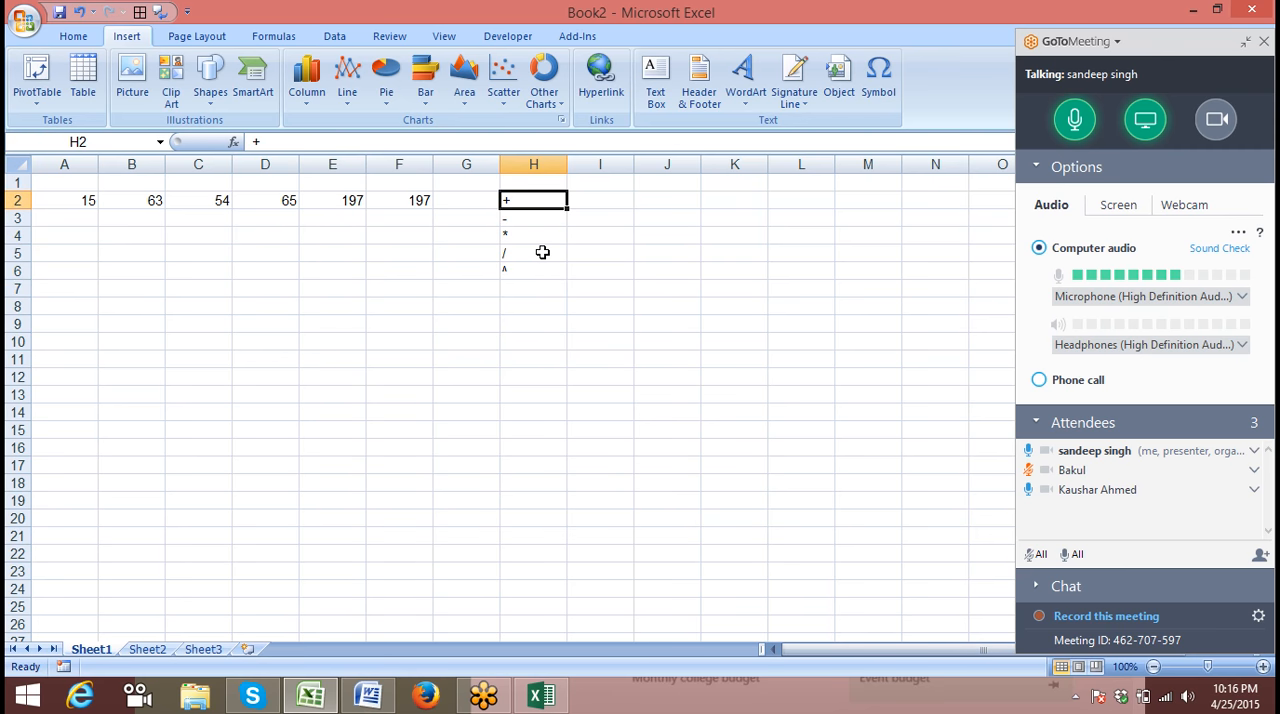
key(Down)
key(Down)
key(Down)
key(Down)
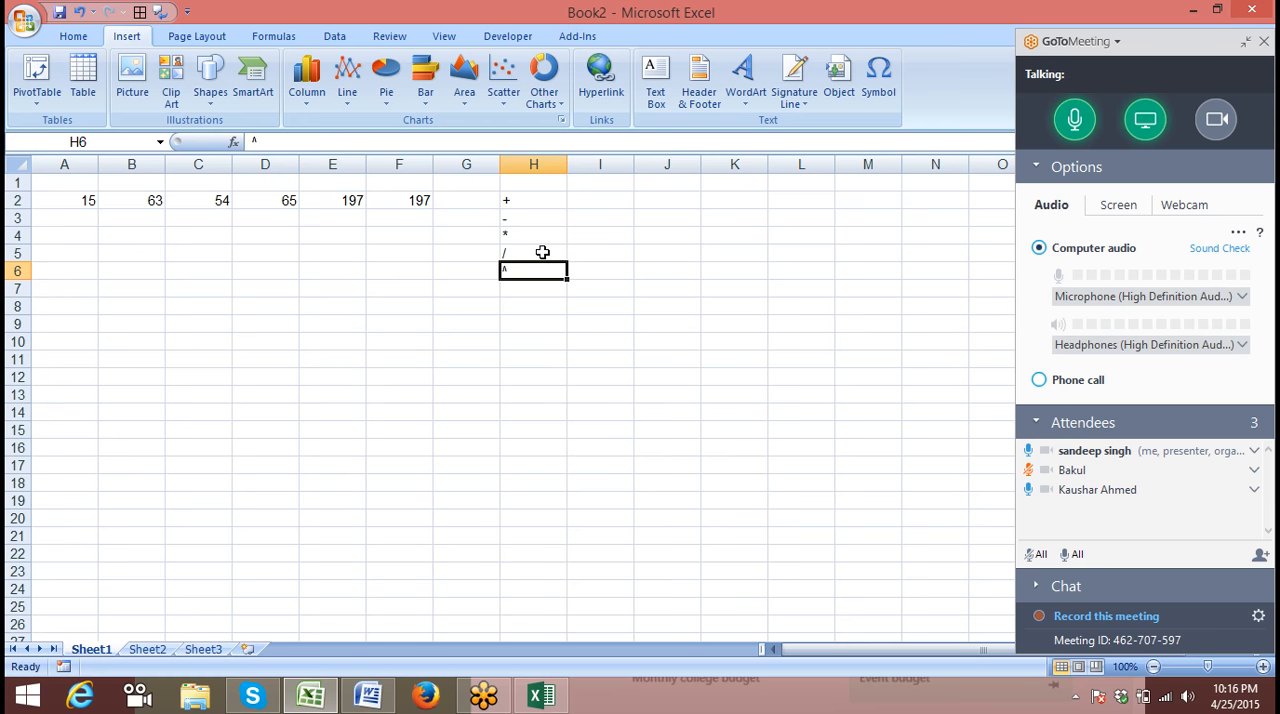
Enter the headings Q1 in cell A7 and Q2 in cell B7
key(Left)
key(Left)
key(Left)
key(Left)
key(Left)
key(Left)
key(Left)
key(Down)
key(Down)
key(Up)
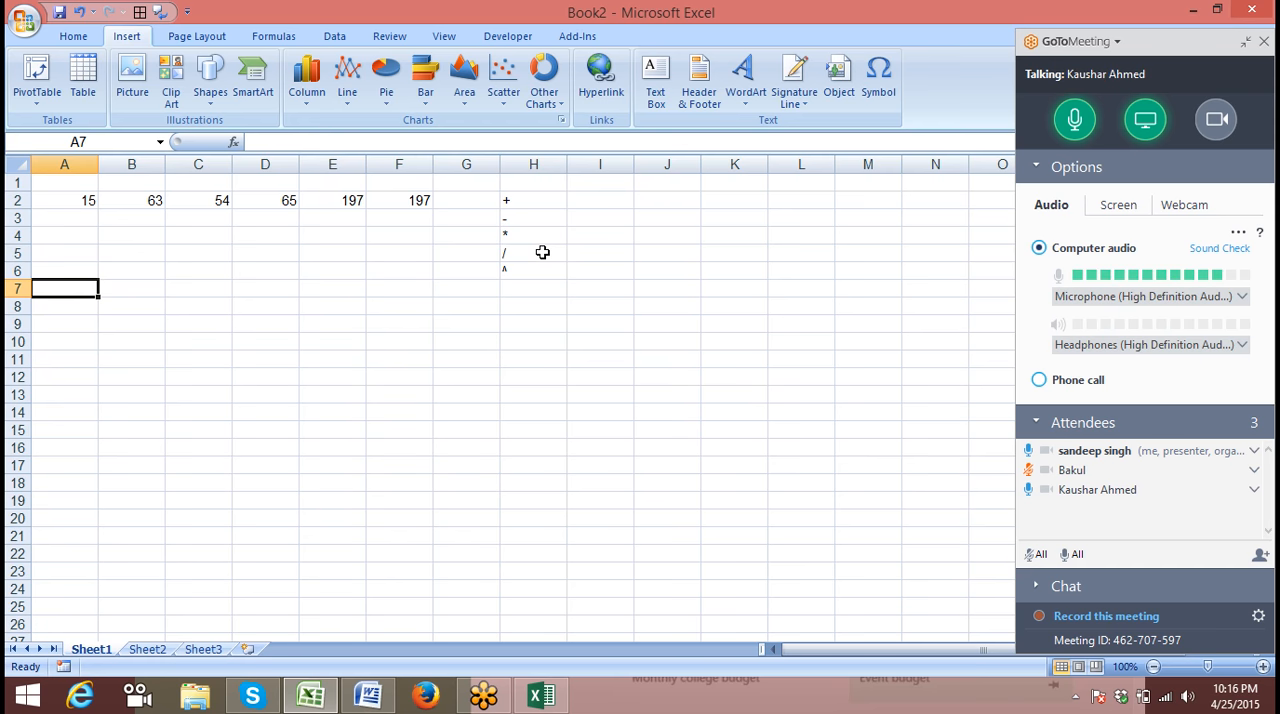
text(Q10)
key(BackSpace)
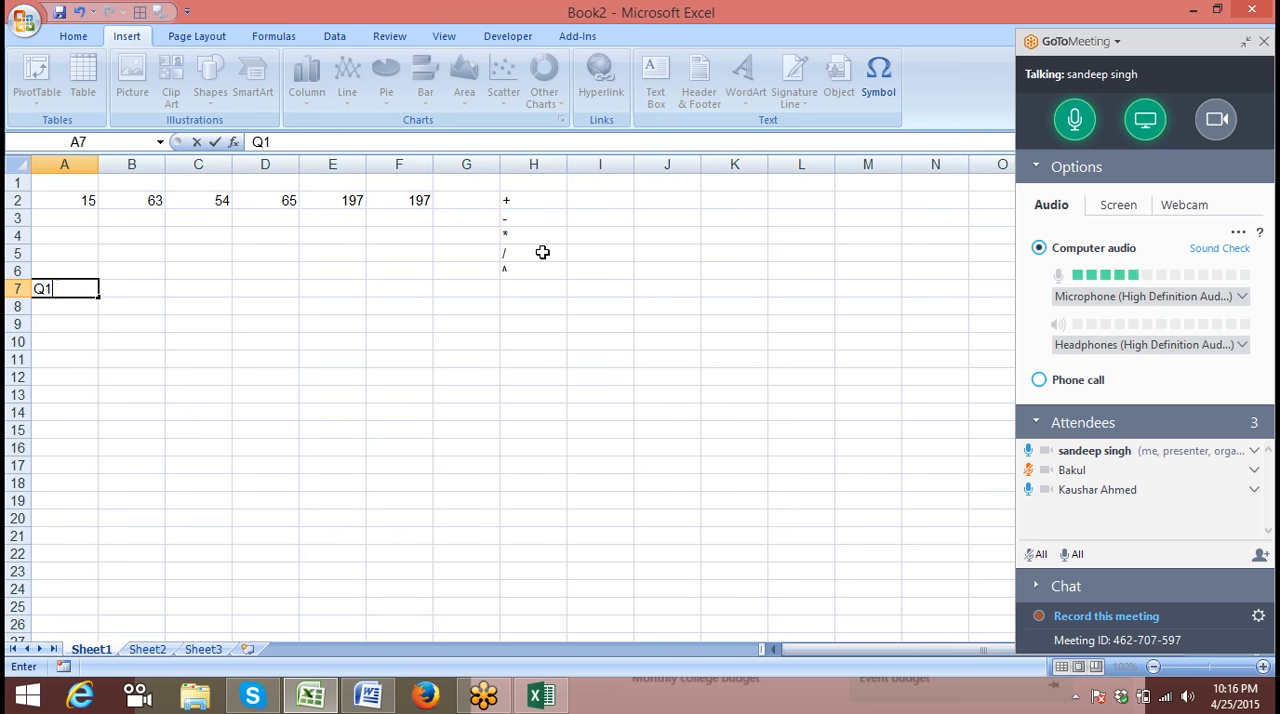
key(Tab)
text(Q)
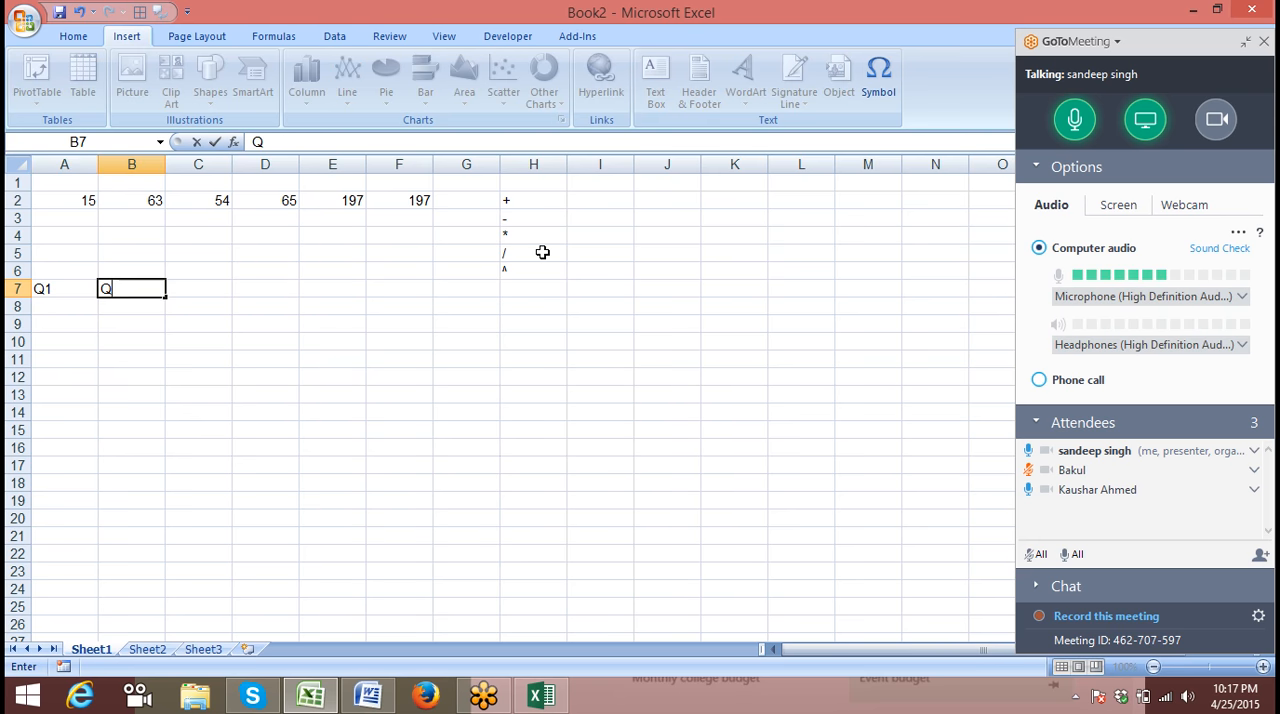
text(2)
key(Return)
Enter 50 under Q1 in cell A8 and 45 under Q2 in cell B8
key(Up)
key(Up)
key(Down)
key(Down)
text(5)
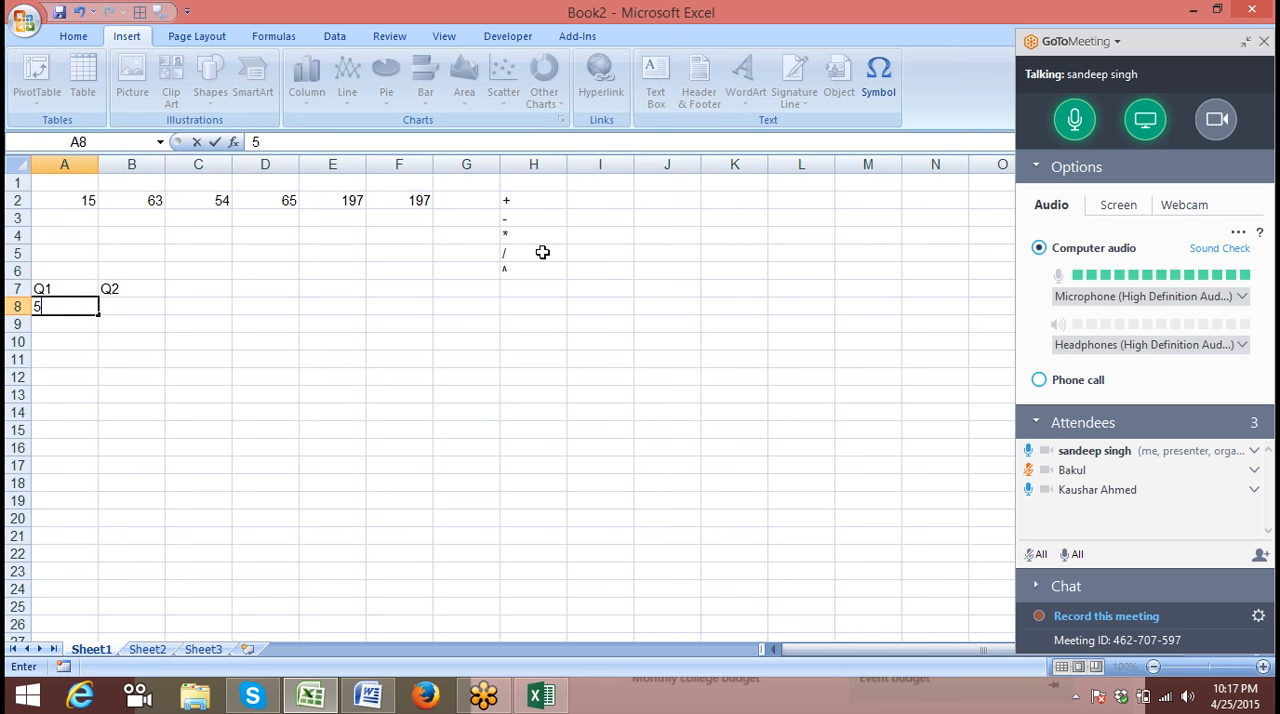
text(0)
key(Tab)
text(45)
key(Tab)
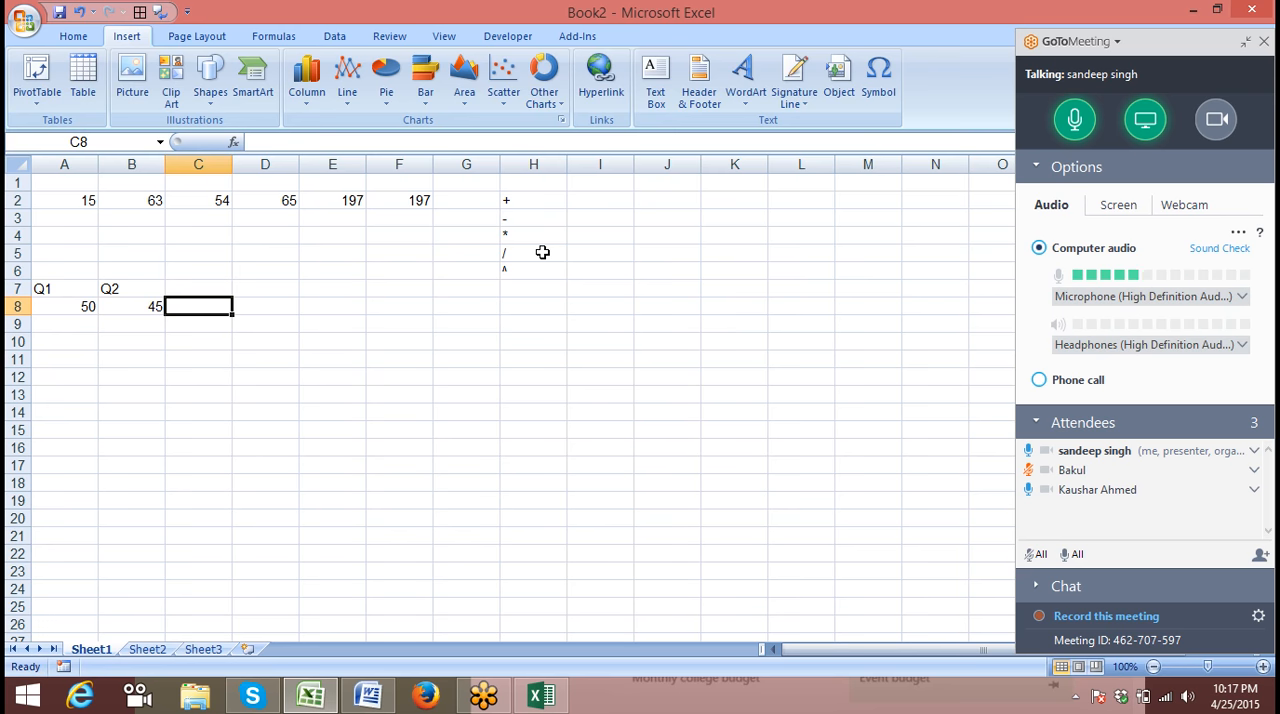
Enter the heading Gr in cell C7, beside Q2
key(Up)
text(Gr)
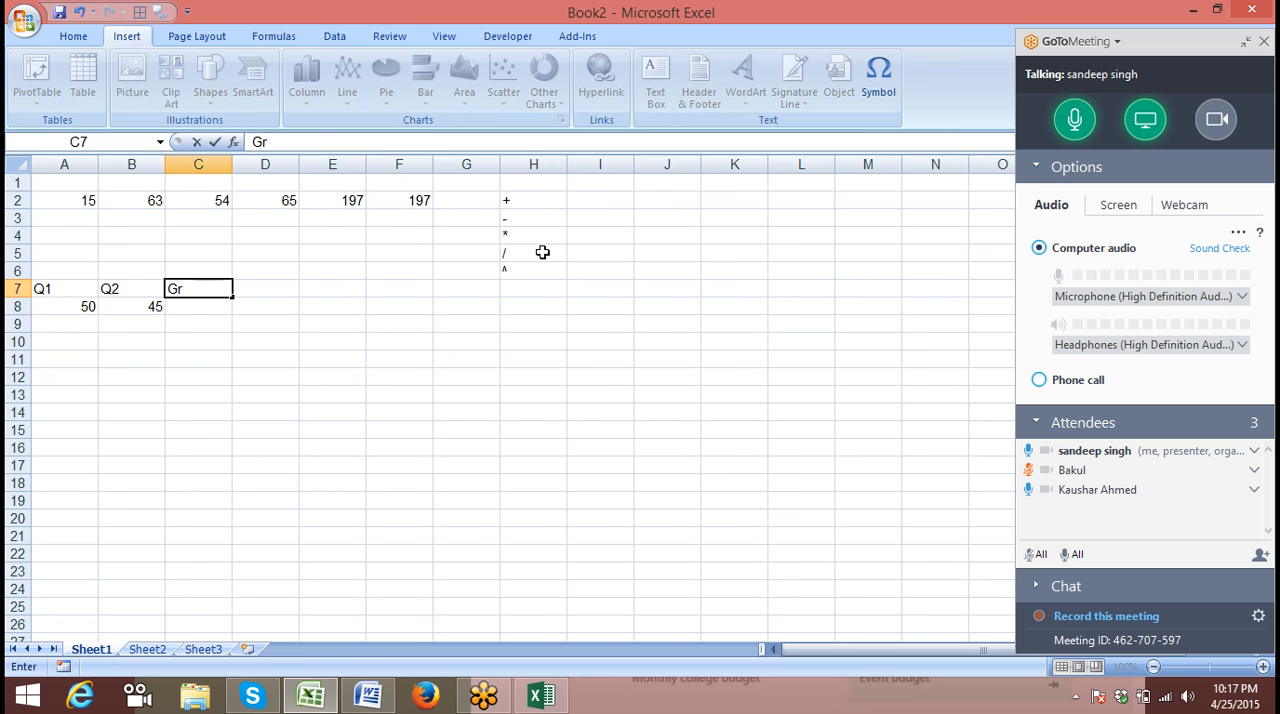
key(Return)
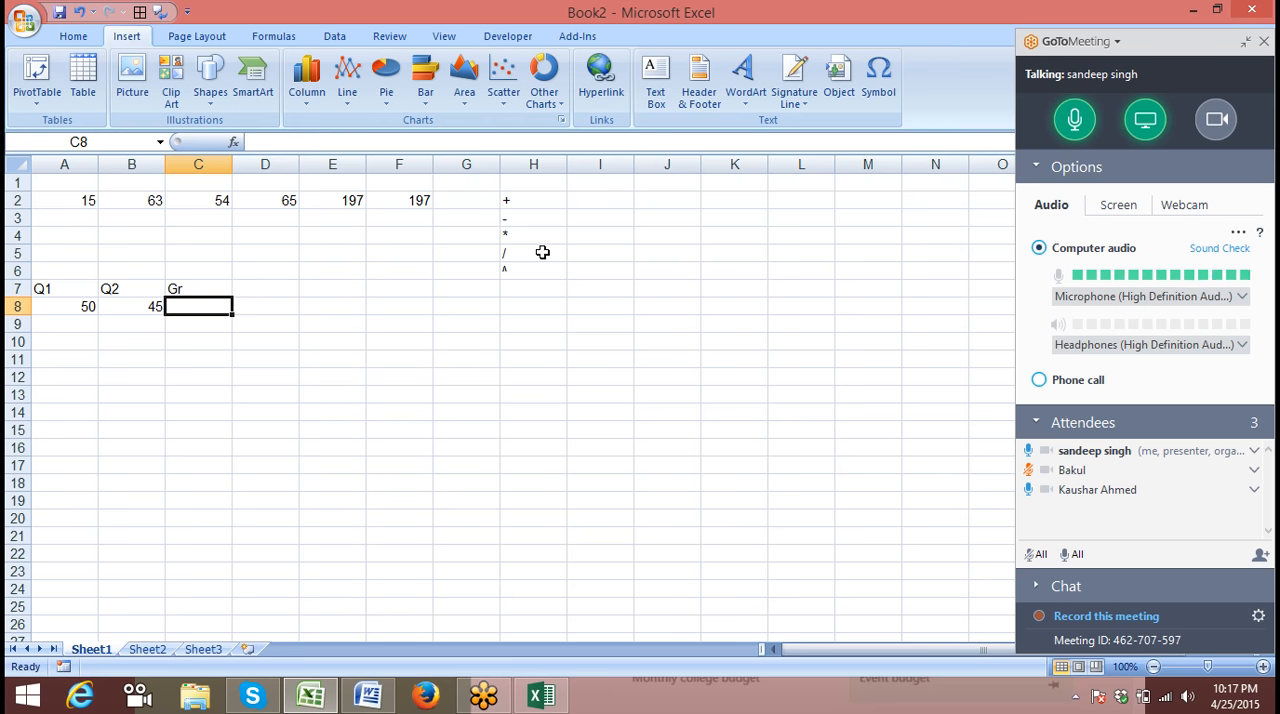
Enter the formula =B8-A8/B8 in cell C8 under the Gr heading
text(=)
key(Left)
text(-)
key(Left)
key(Left)
text(/)
key(Left)
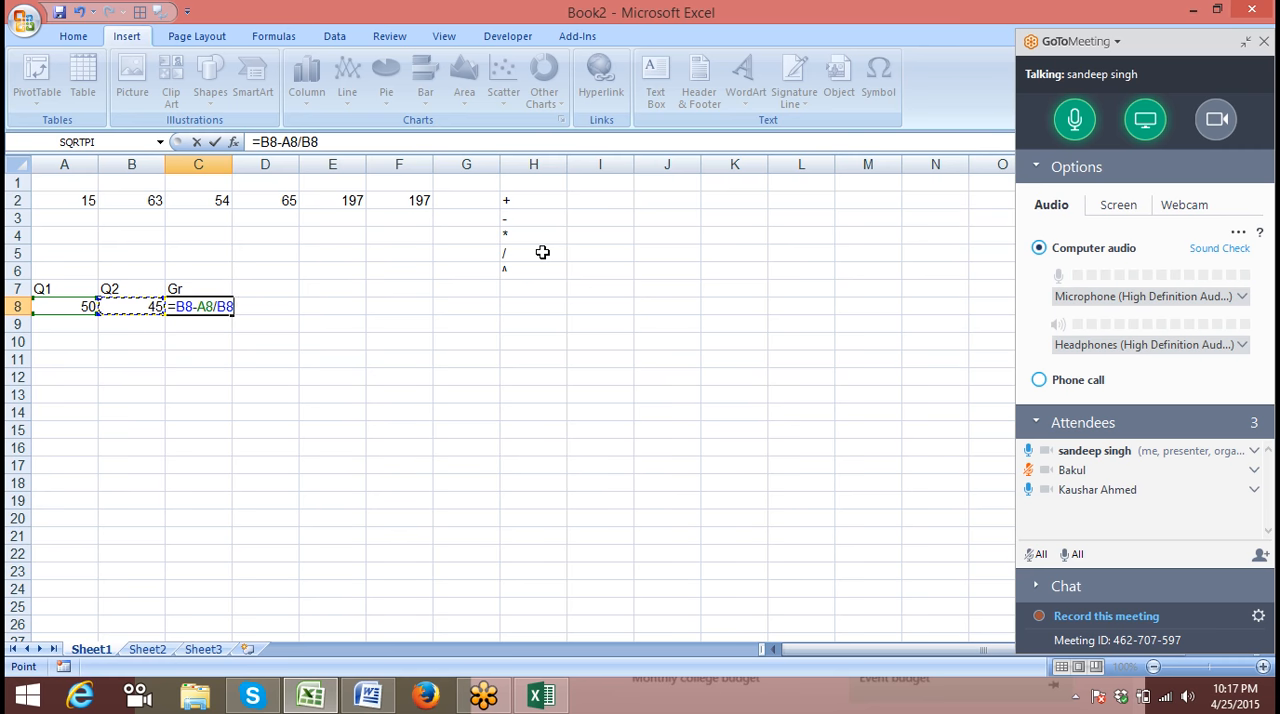
key(Return)
key(Up)
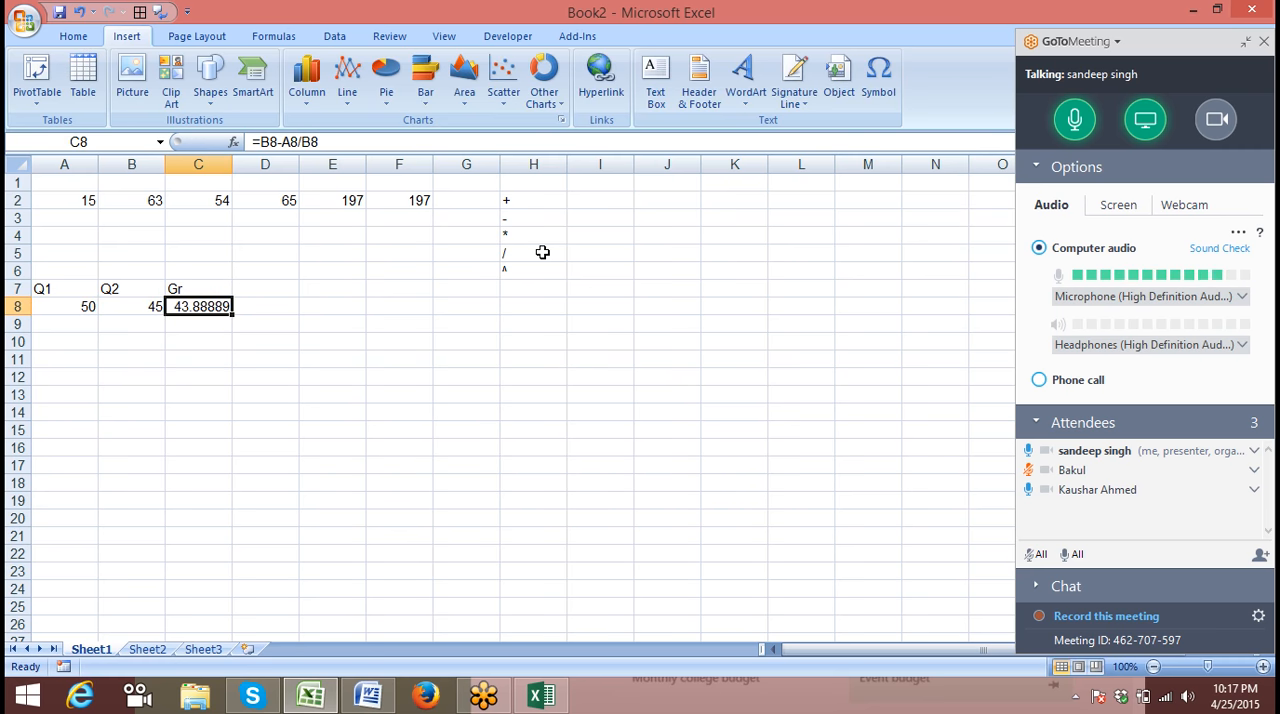
click(262, 141)
text(()
key(Right)
key(Right)
key(Right)
key(Right)
key(Right)
text())
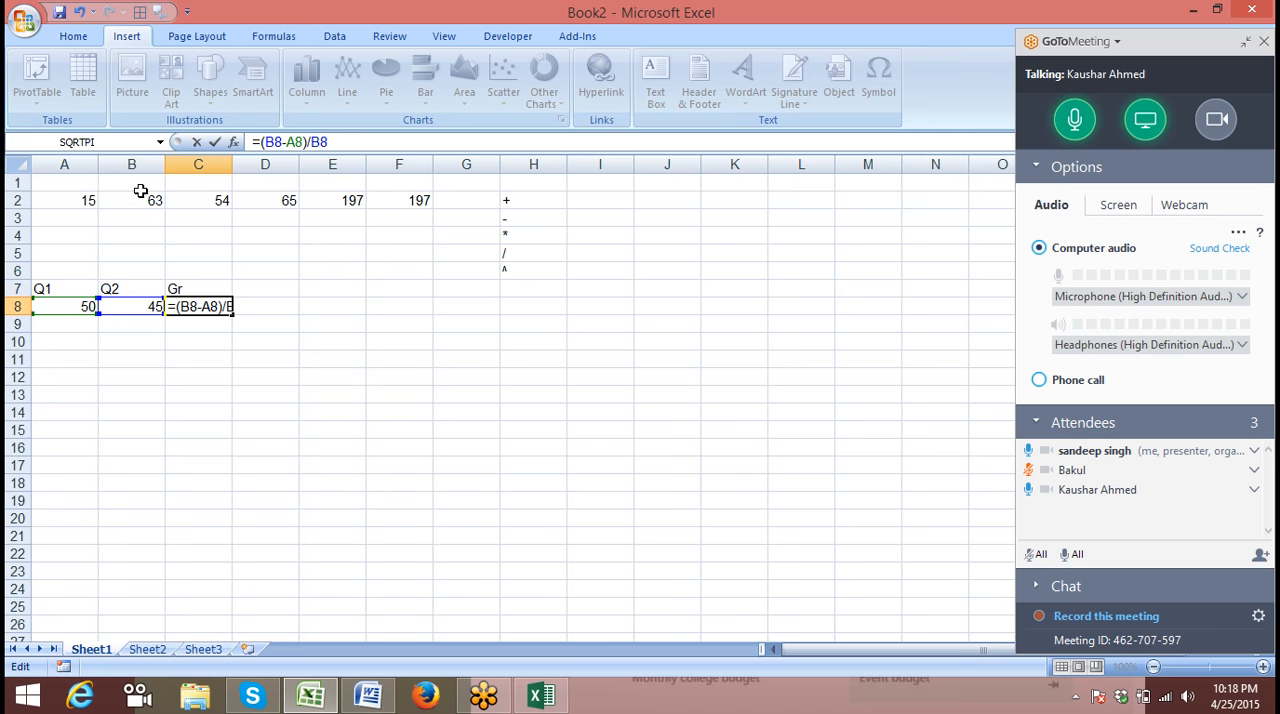
key(Return)
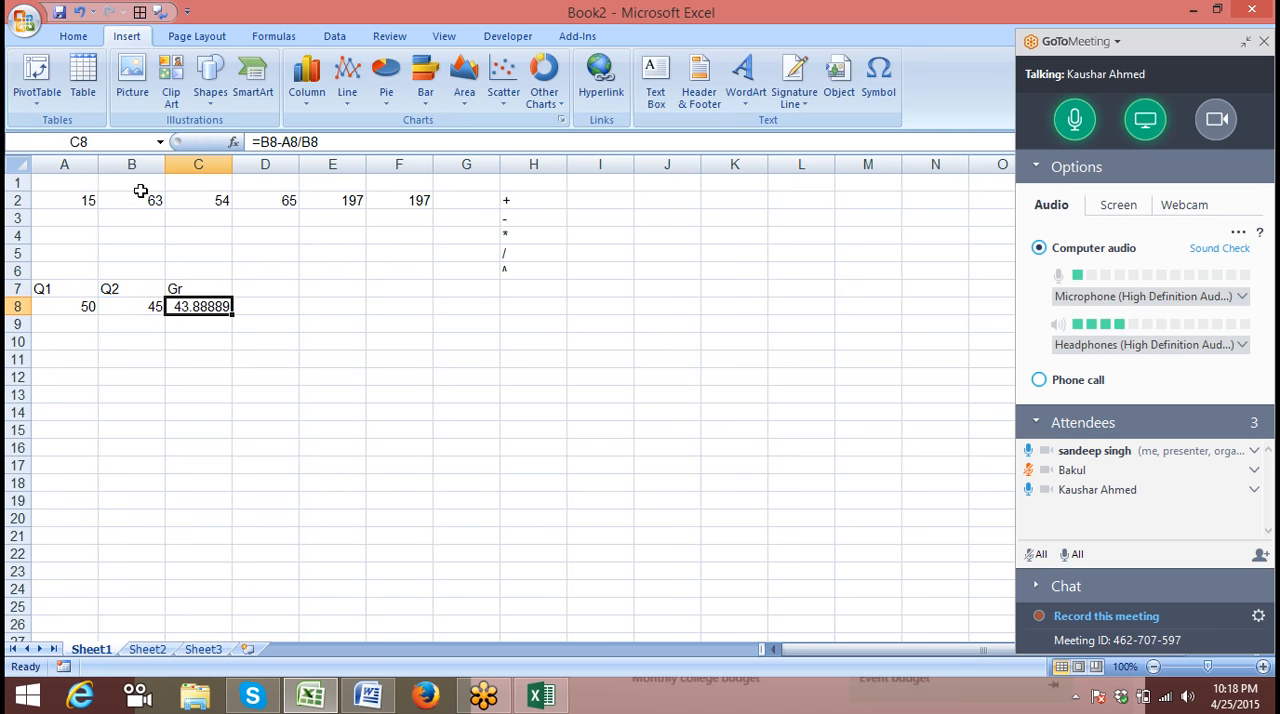
Replace the formula in cell C8 with =B8-A8/A8 so the division is by Q1
text(=)
key(Left)
text(-)
key(Left)
key(Left)
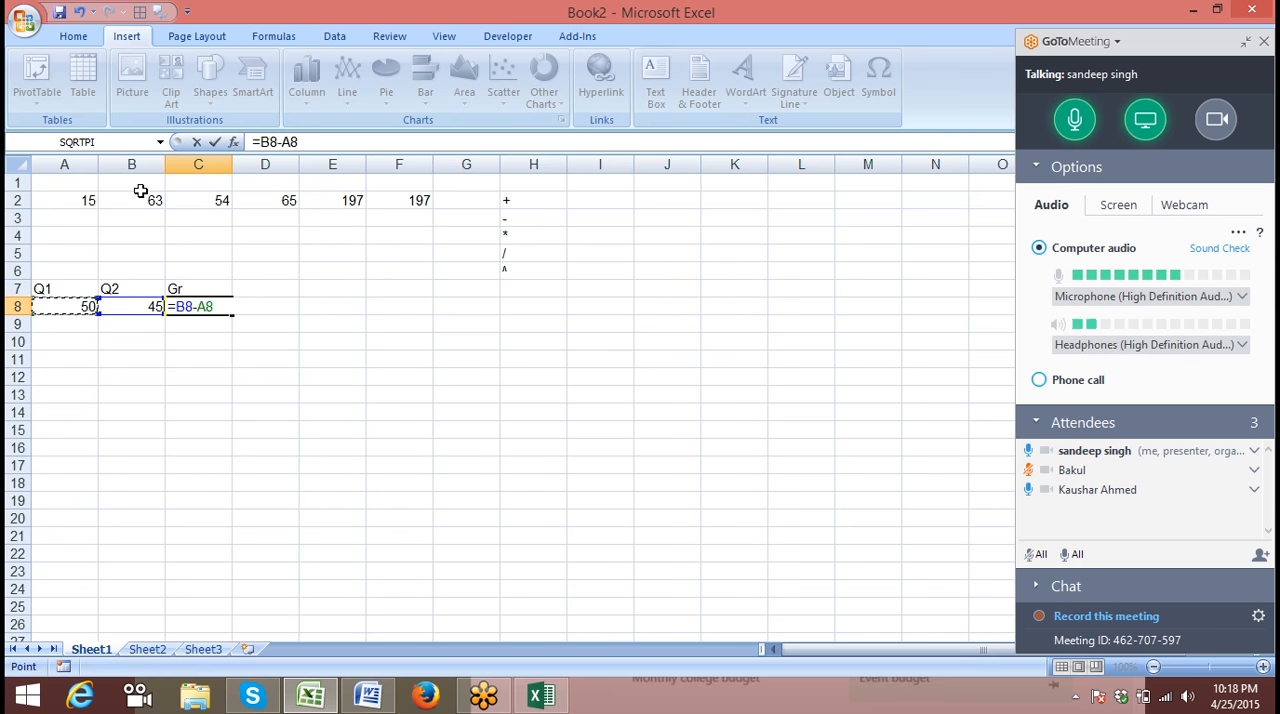
key(Left)
key(Left)
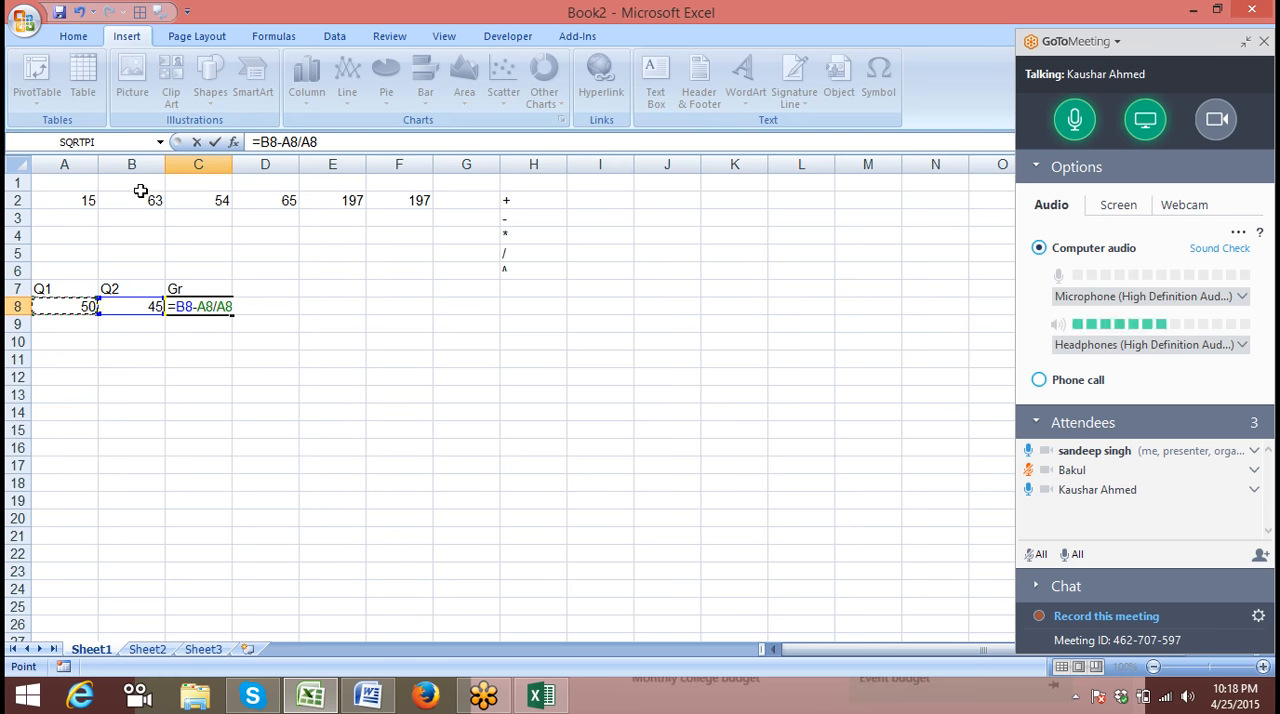
key(Return)
key(Up)
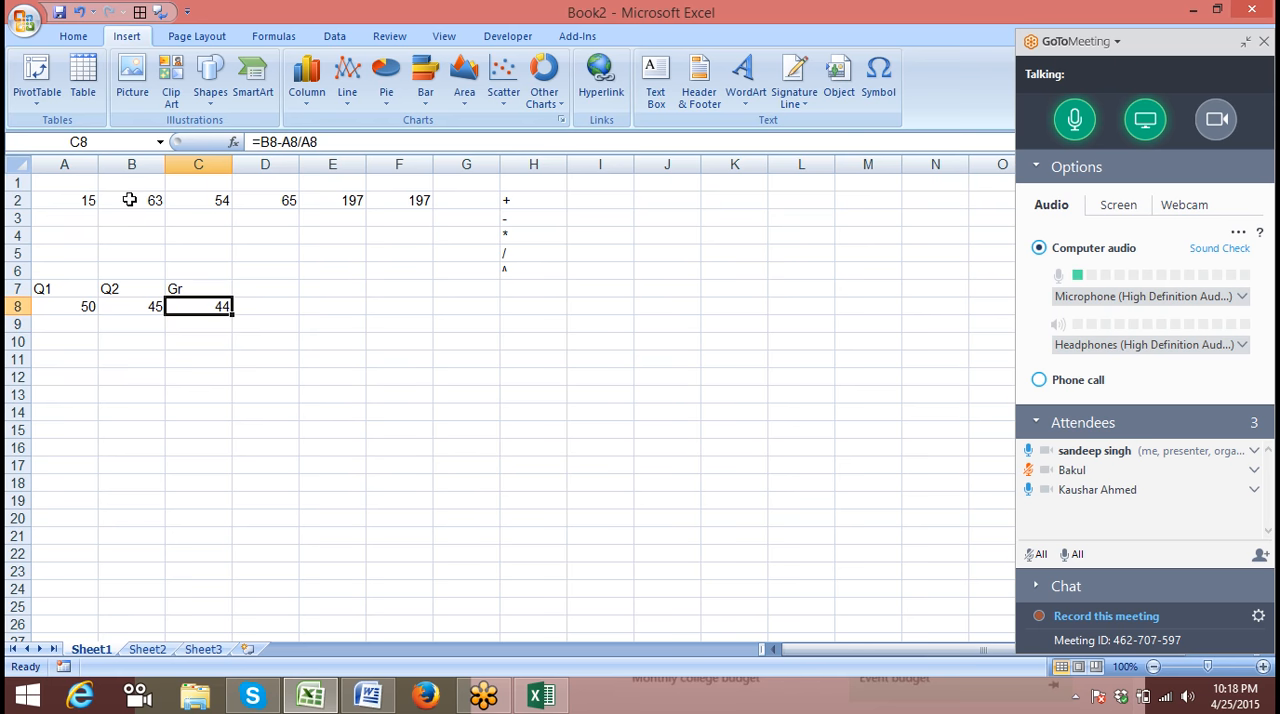
Parenthesize the subtraction in C8 to make the formula =(B8-A8)/A8 and format the cell as a percentage
click(262, 142)
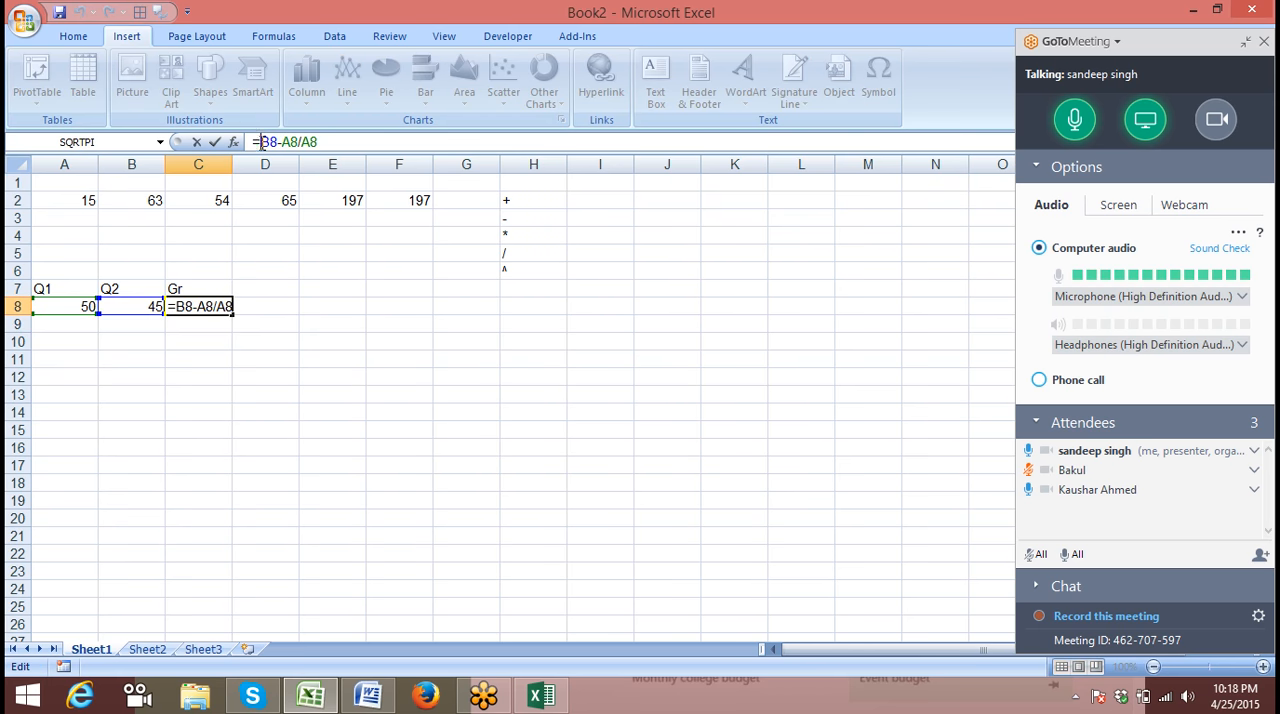
text(()
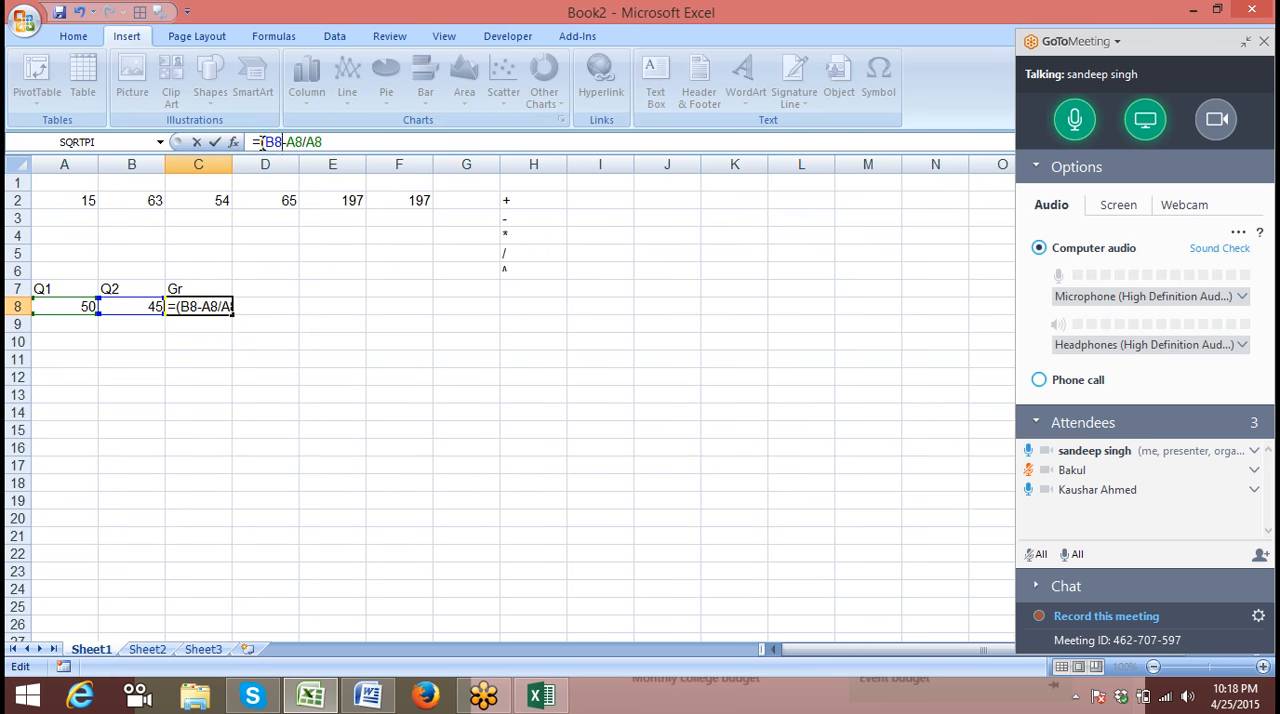
text())
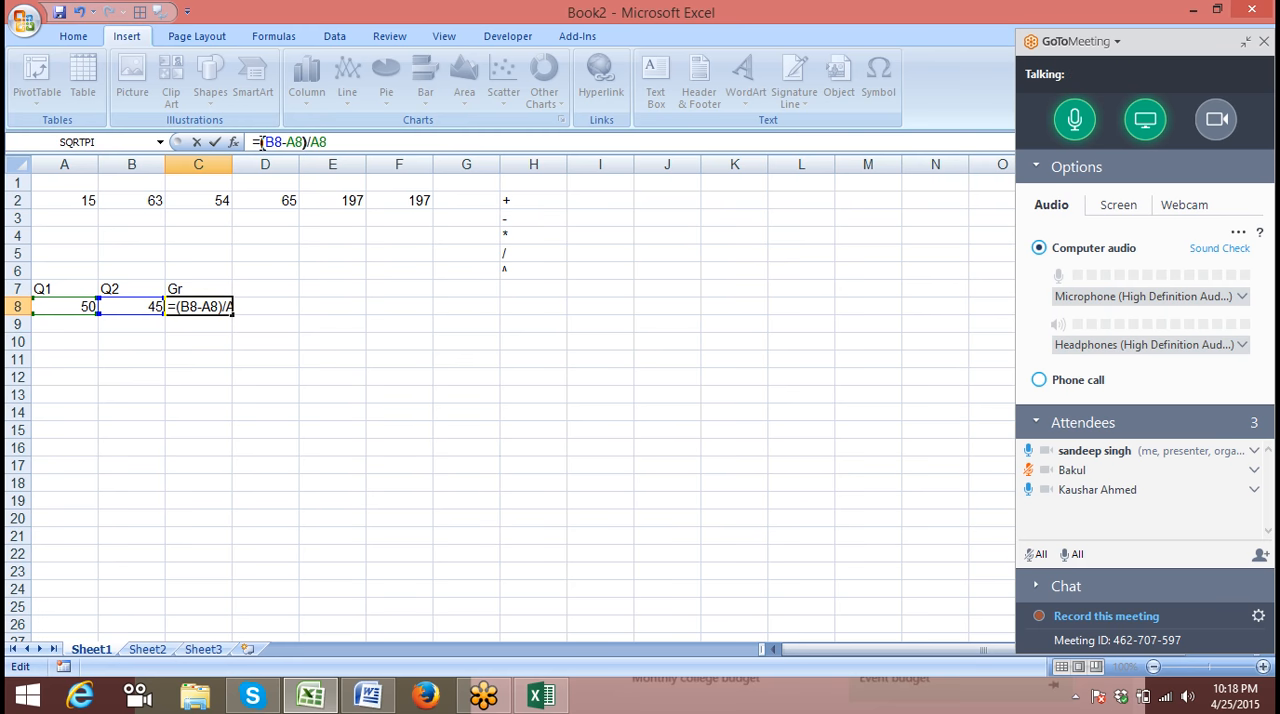
key(Return)
key(Up)
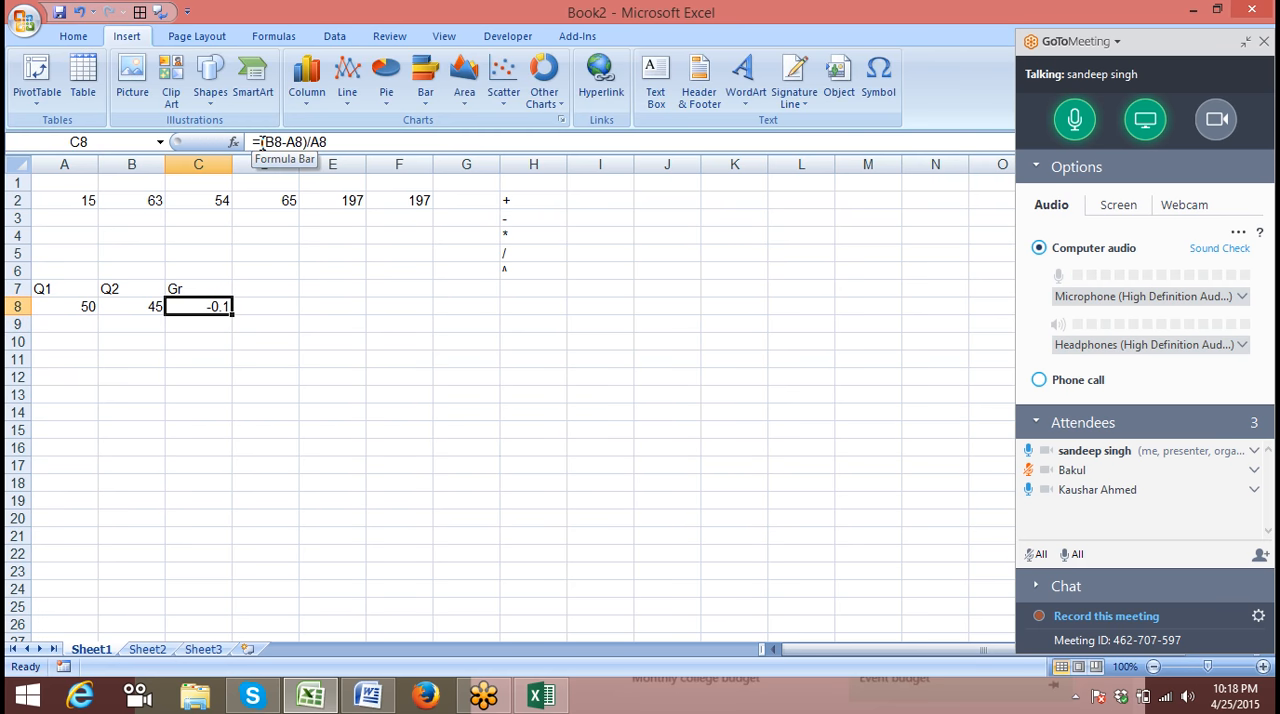
click(82, 37)
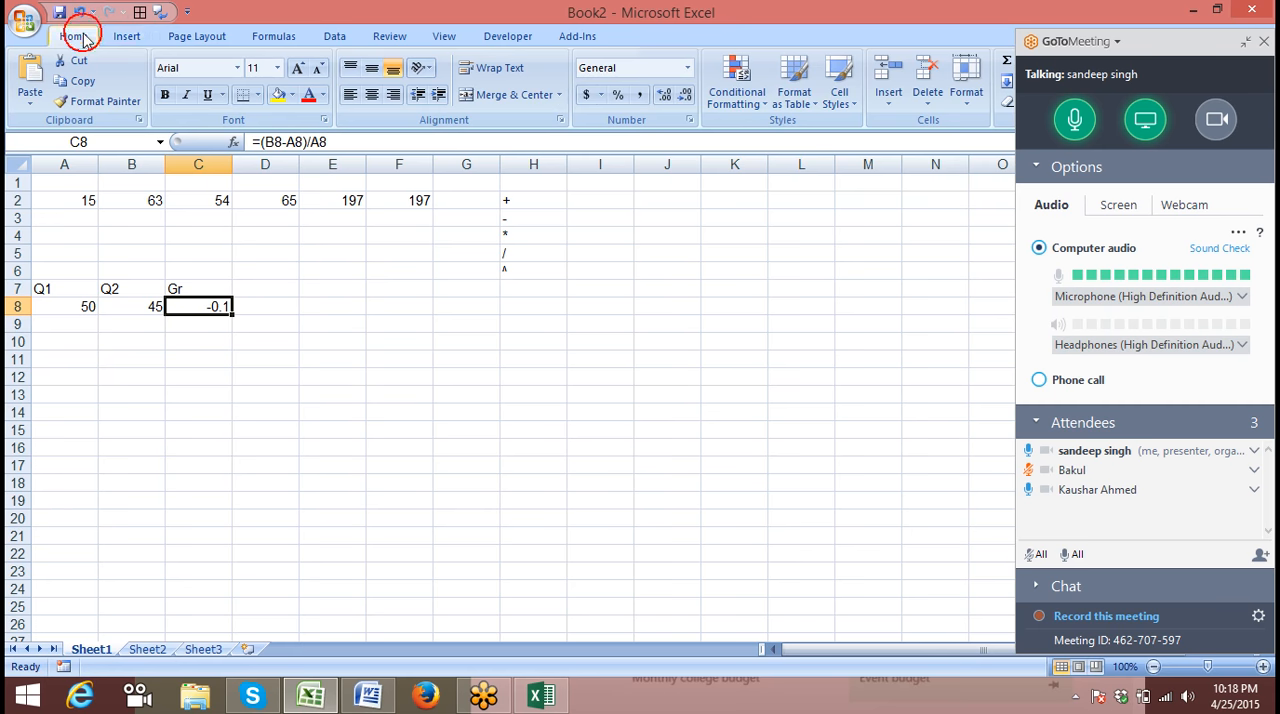
click(620, 99)
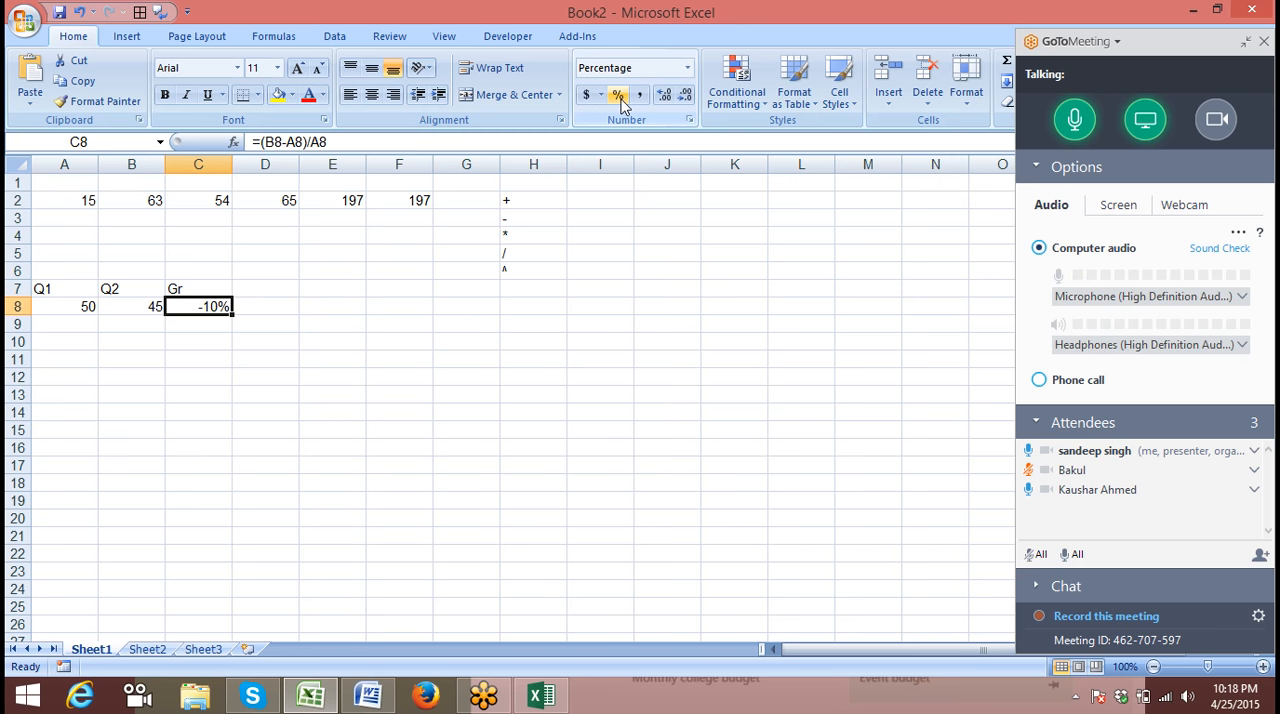
key(Down)
key(Left)
key(Up)
key(Right)
key(Down)
key(Left)
key(Left)
key(Up)
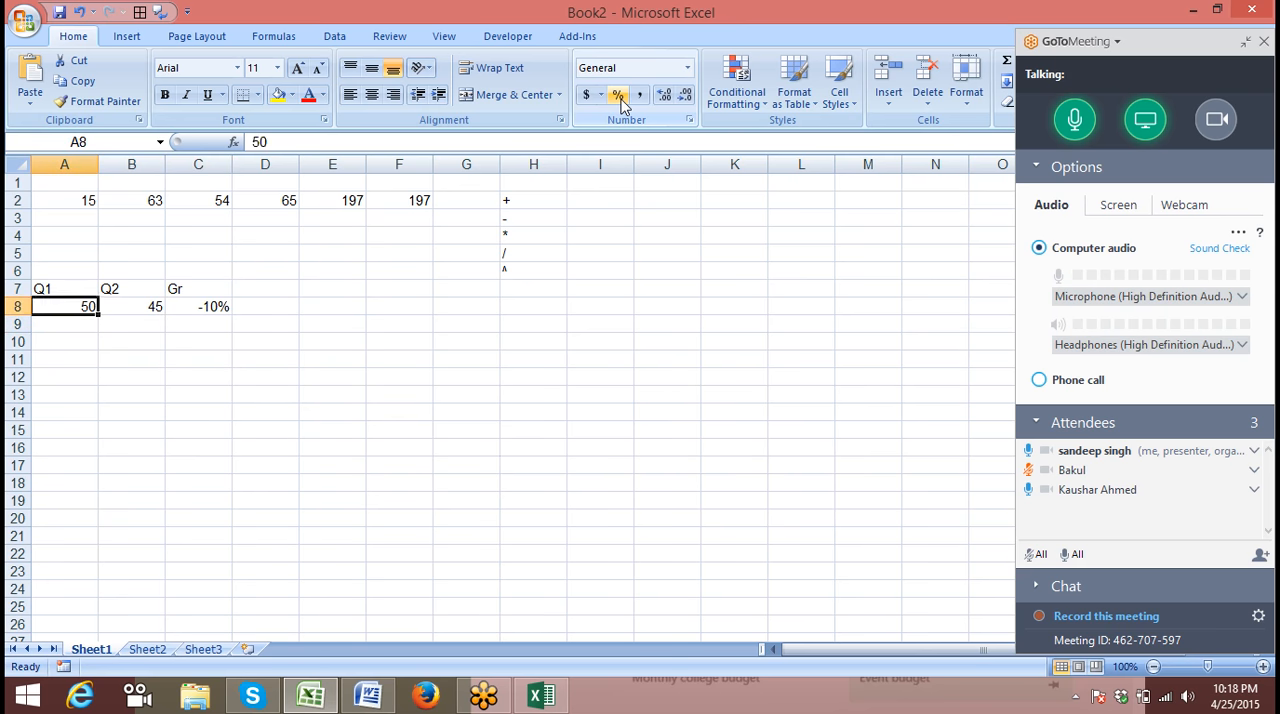
Enter the labels P, R and T in cells A10, A11 and A12
key(Right)
key(Right)
key(Down)
key(Down)
key(Left)
key(Left)
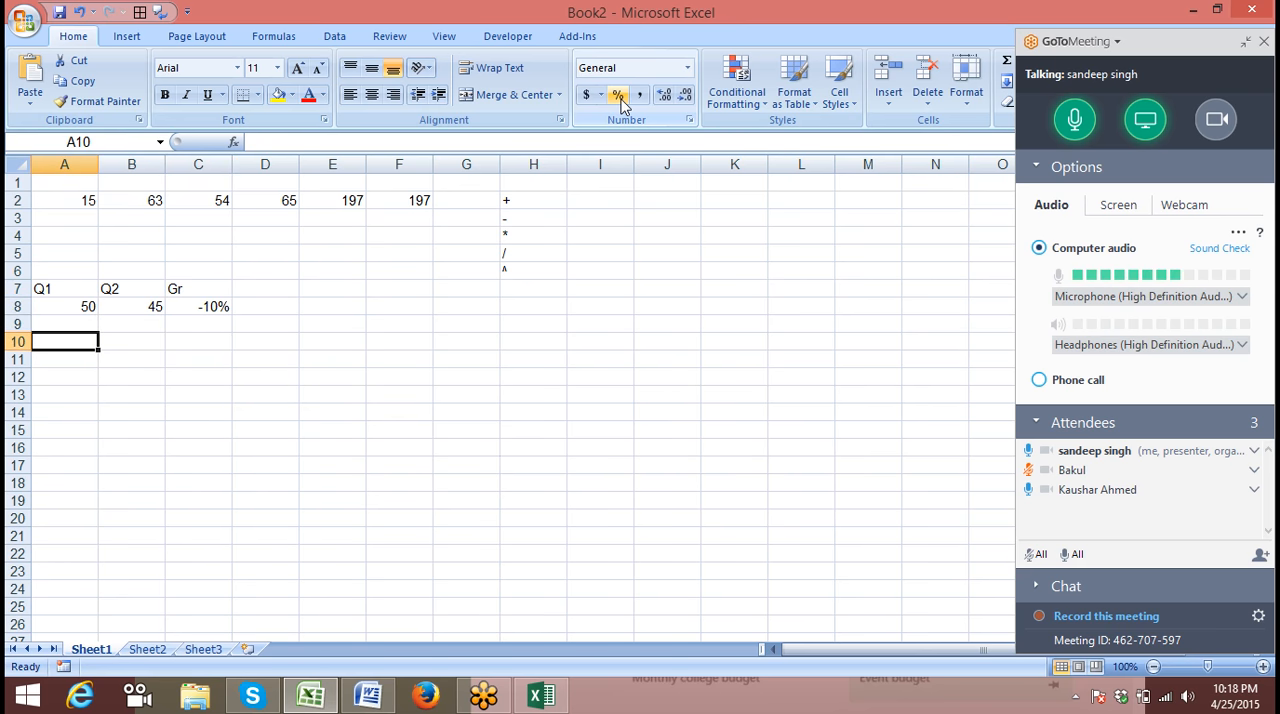
text(P)
key(Return)
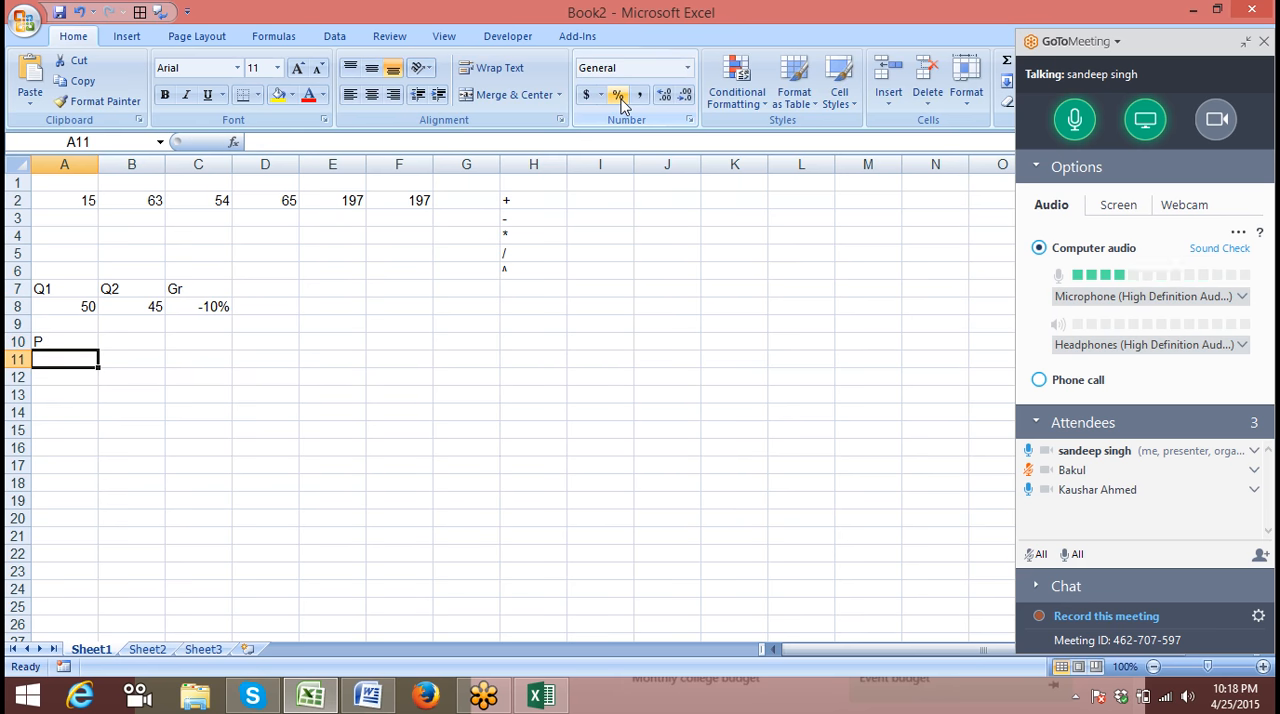
text(R)
key(Return)
text(T)
key(Up)
Enter 50000 beside P in cell B10 and 5% beside R in cell B11
key(Right)
key(Up)
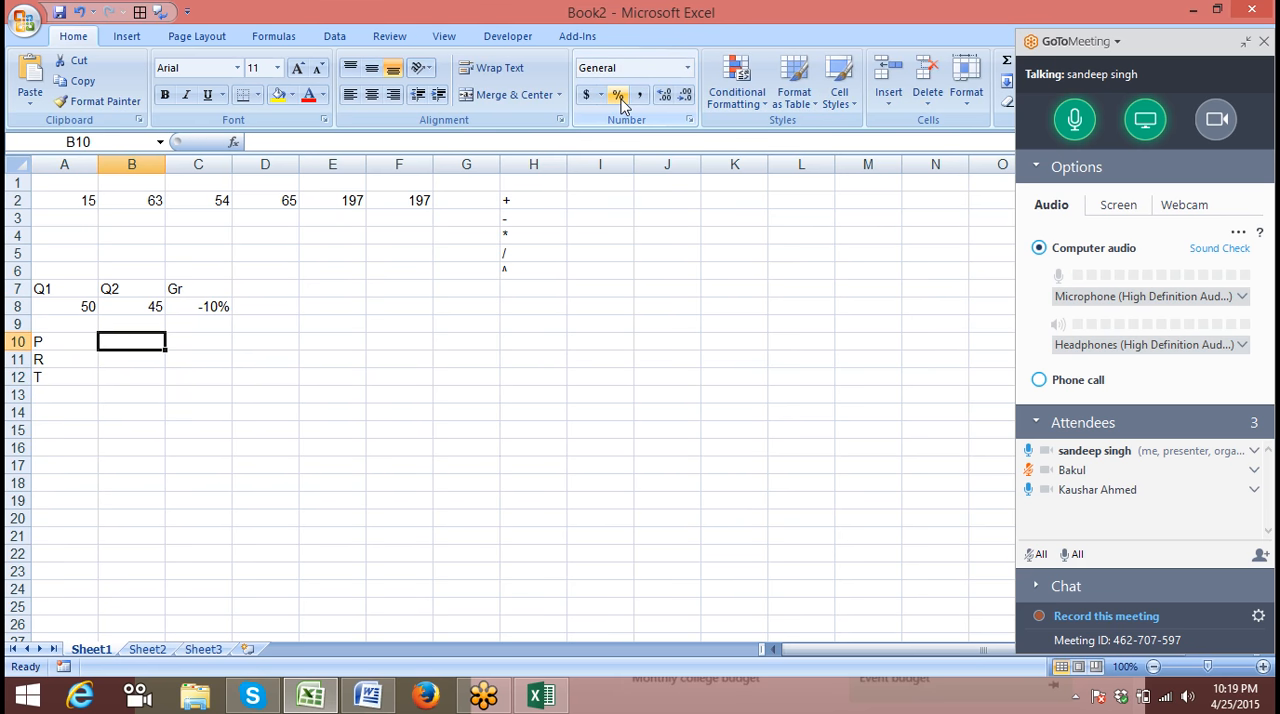
text(50000)
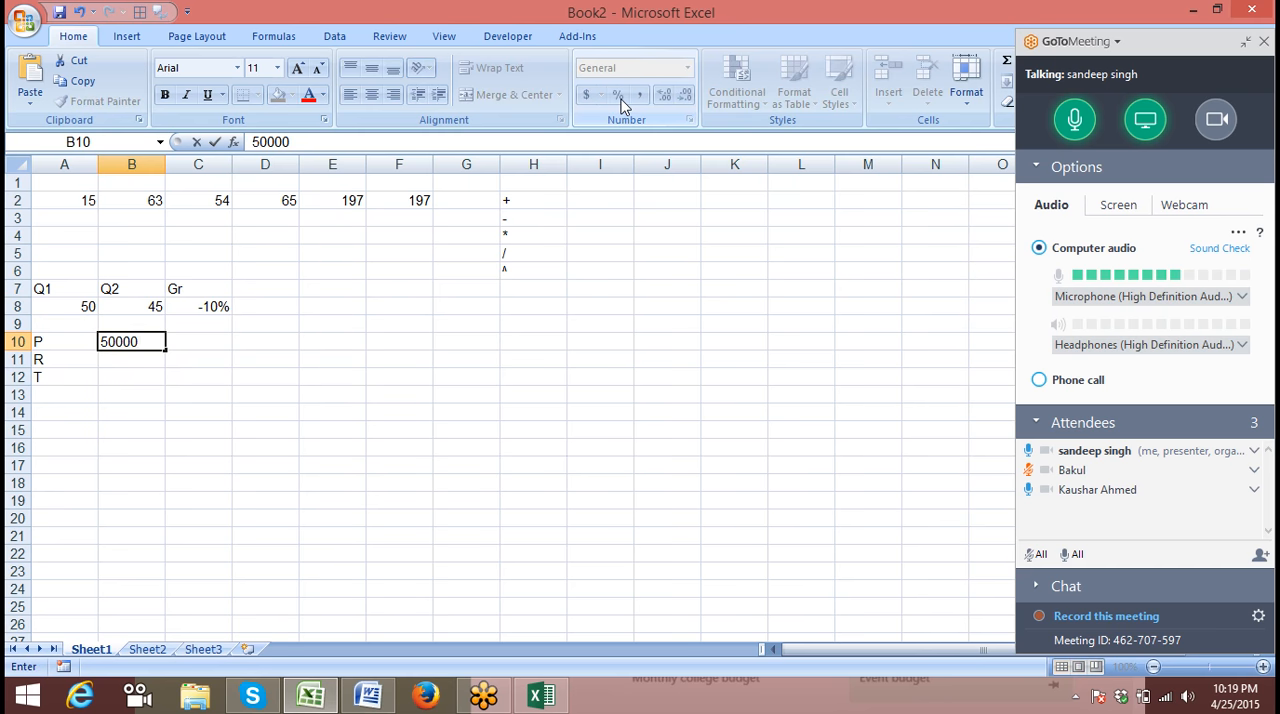
key(Return)
text(5)
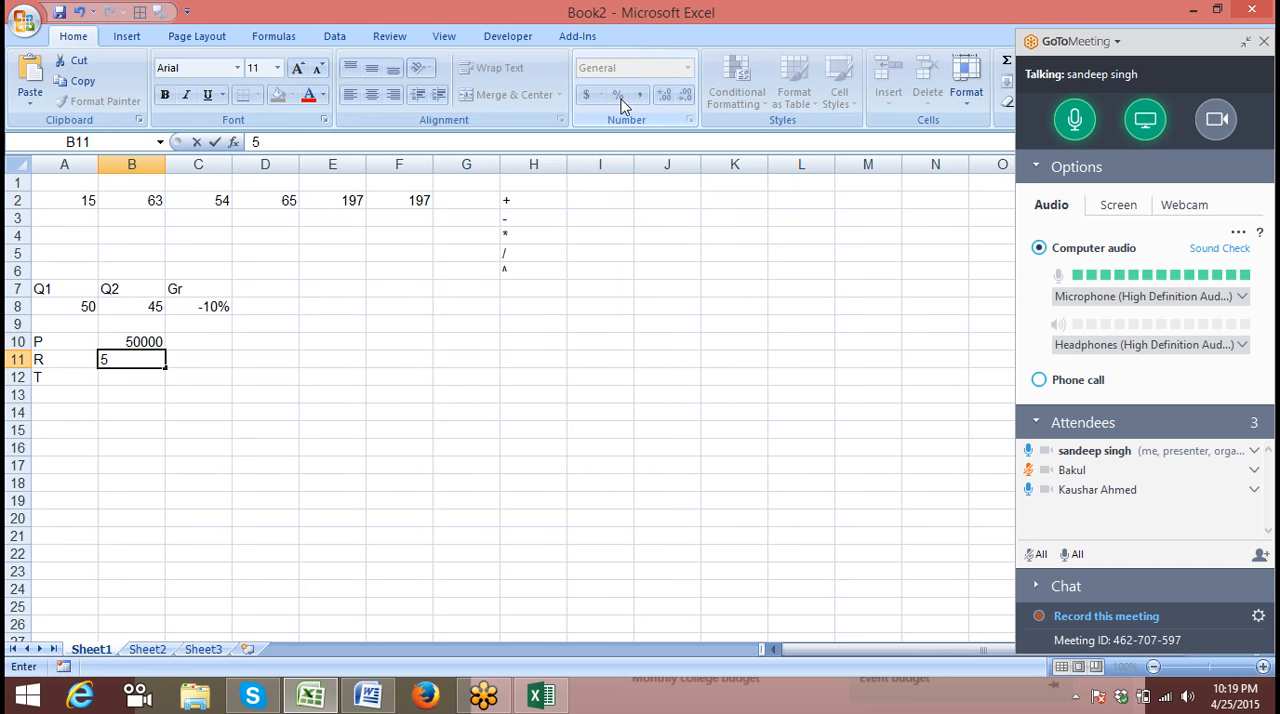
text(%)
key(Return)
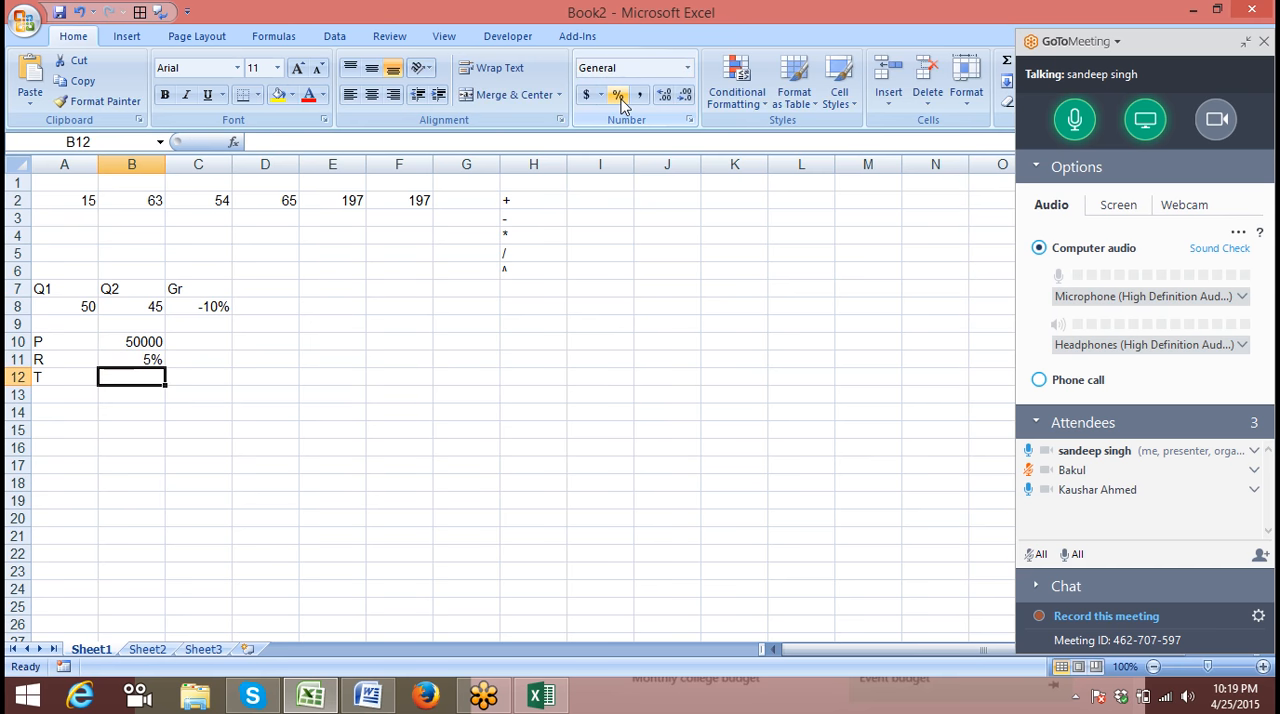
Change the R value in cell B11 to 15% and enter 5 beside T in cell B12
key(Up)
text(15%)
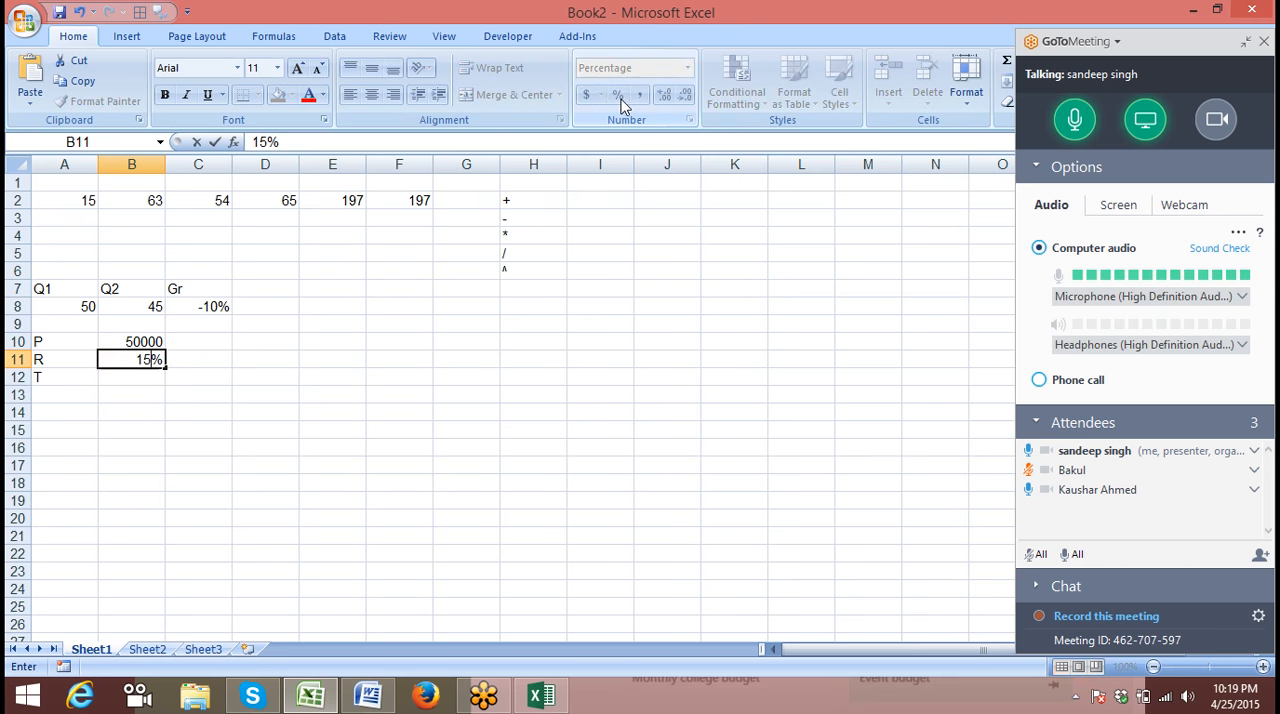
key(Return)
text(5)
key(Return)
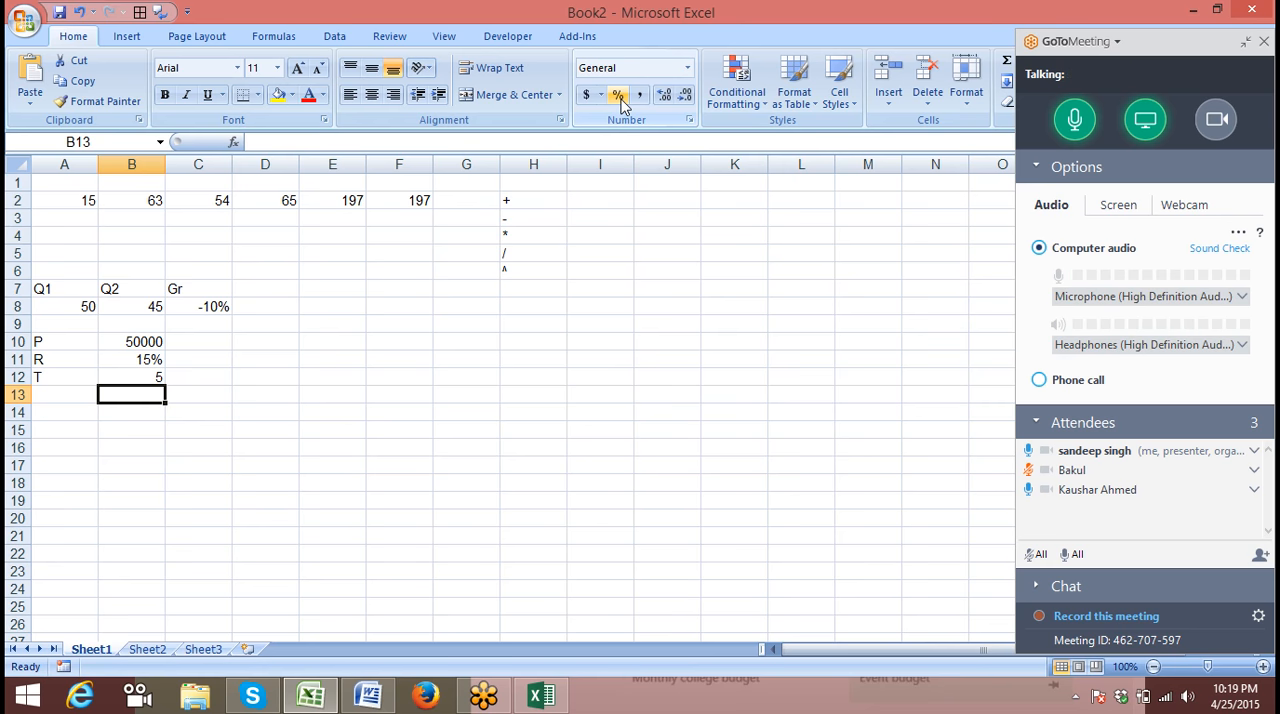
key(Up)
key(Up)
key(Up)
key(Down)
key(Down)
key(Down)
Calculate simple interest in cell C13 with the formula =B10*B11*B12
key(Right)
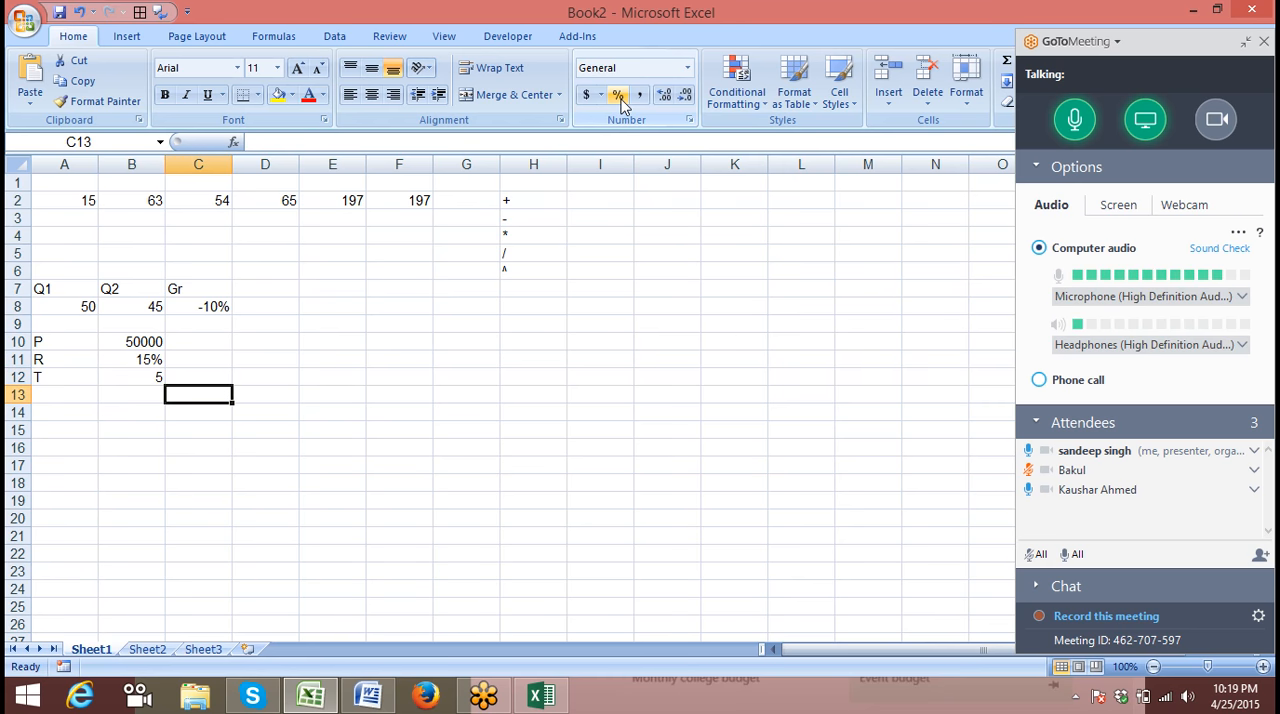
text(=)
key(Up)
key(Up)
key(Up)
key(Left)
text(*)
key(Up)
key(Up)
key(Left)
text(*)
key(Left)
key(Up)
key(Return)
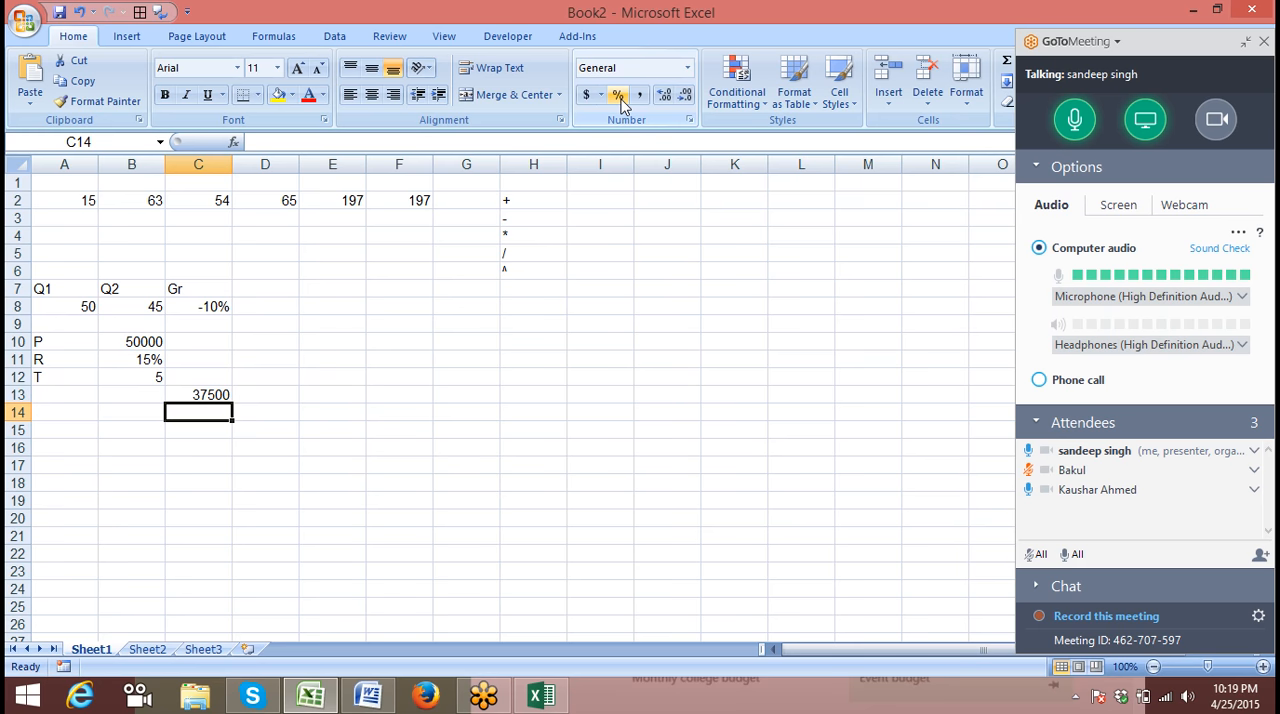
Search Windows for Paint and open it
key(super)
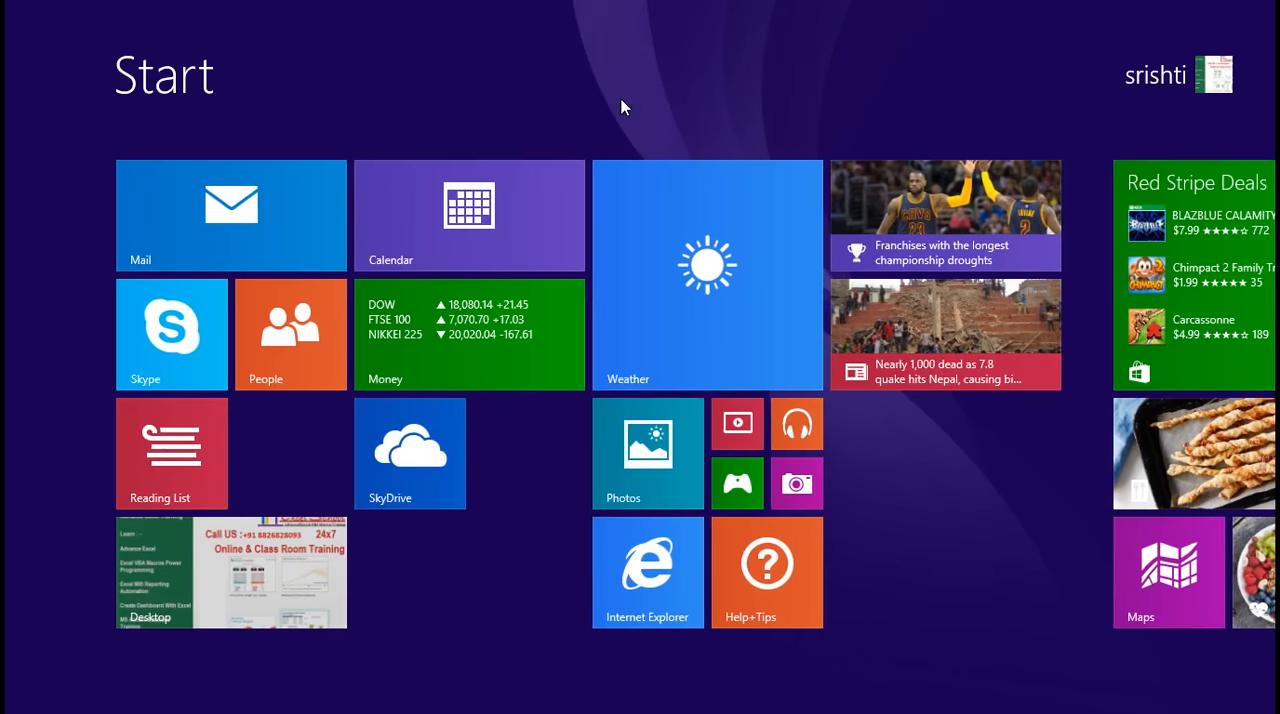
text(p)
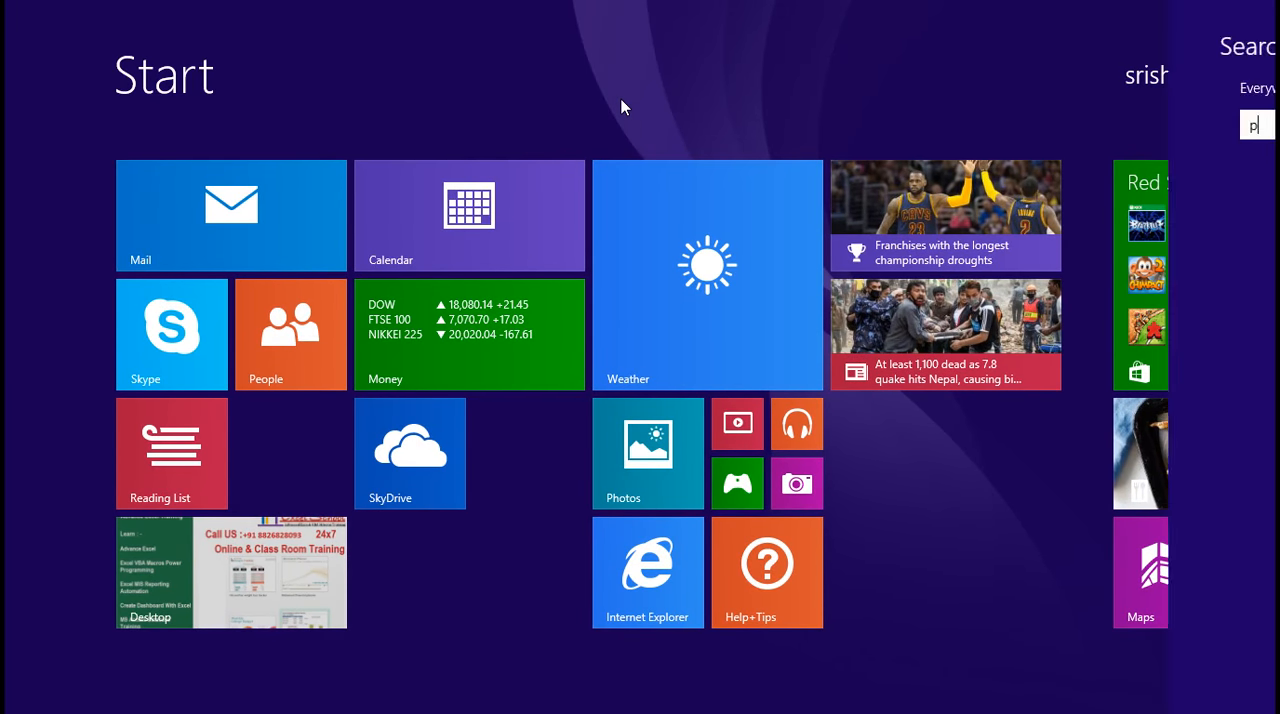
text(aint)
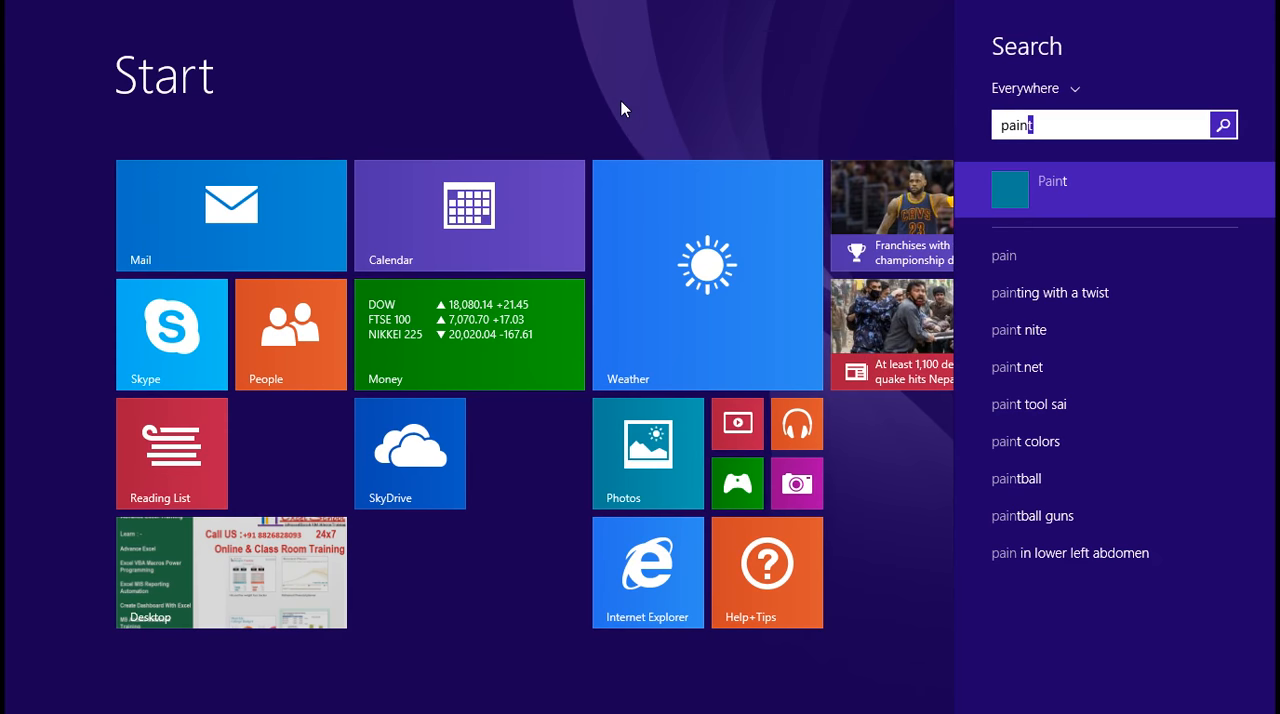
click(1034, 194)
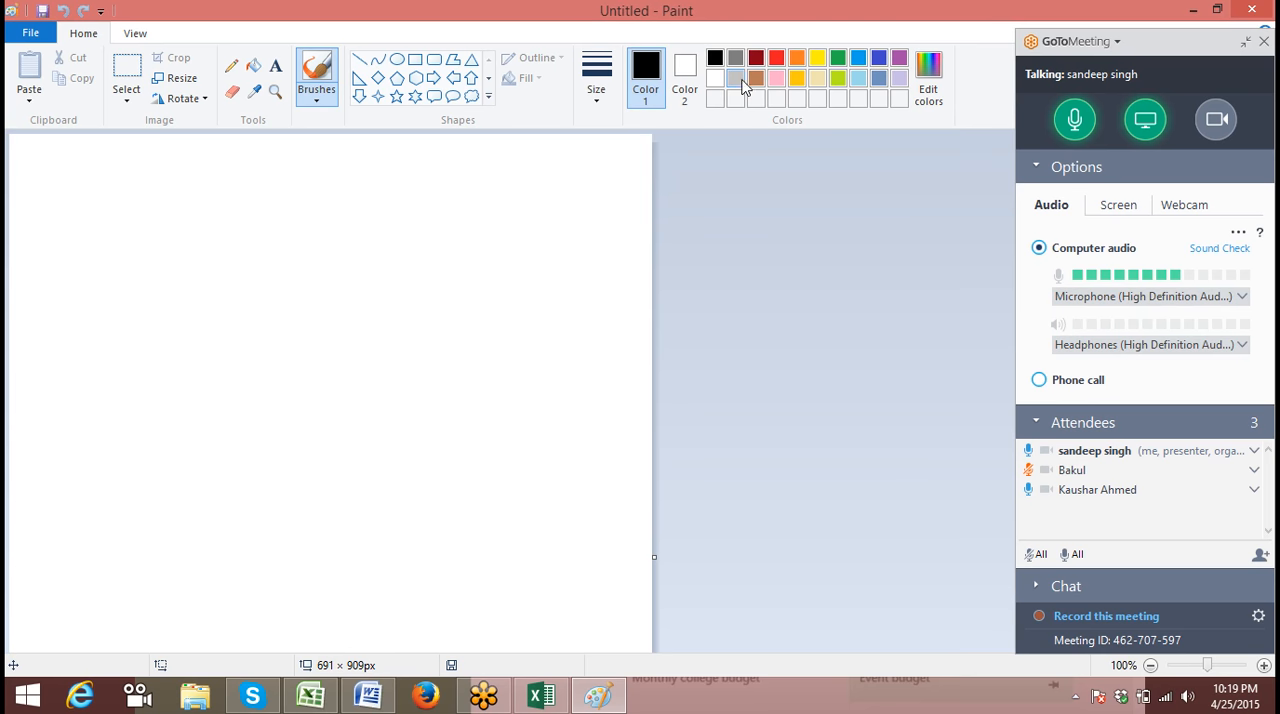
Handwrite the compound interest formula P×(1+r/N)^(T×N) across the upper canvas with the red Pencil, choosing the third line thickness
click(779, 62)
click(598, 92)
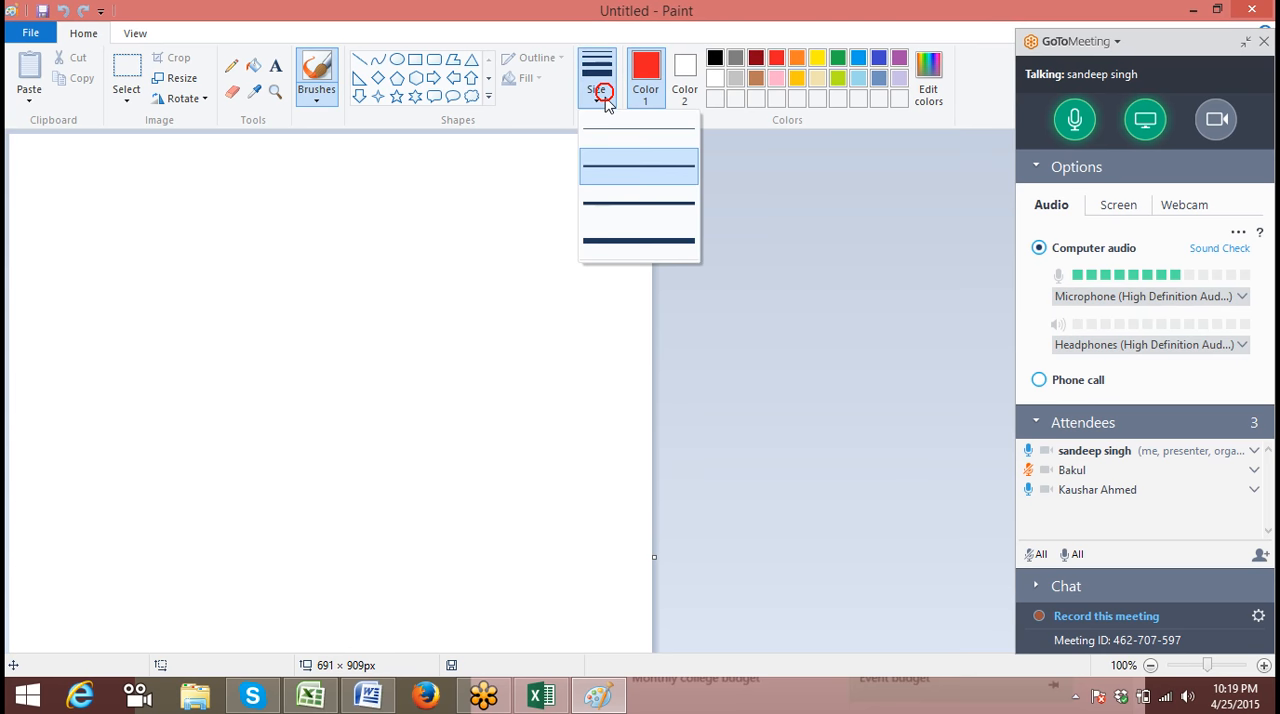
click(605, 204)
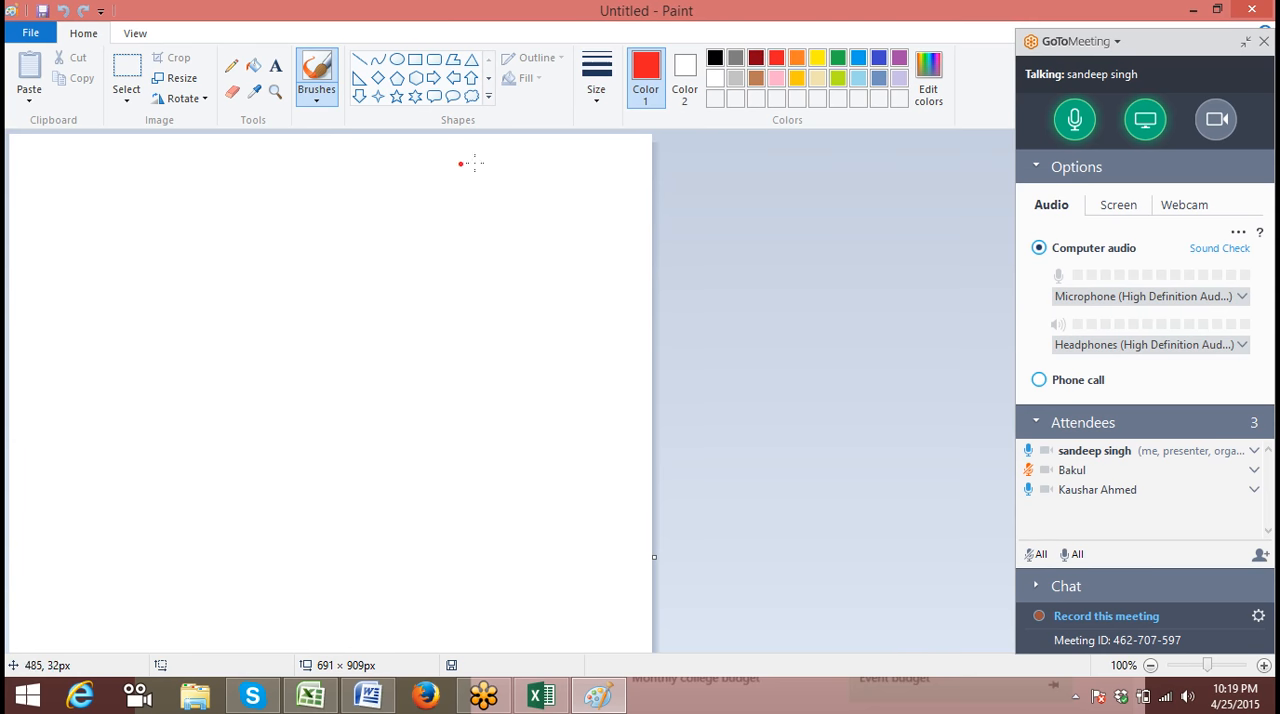
click(231, 70)
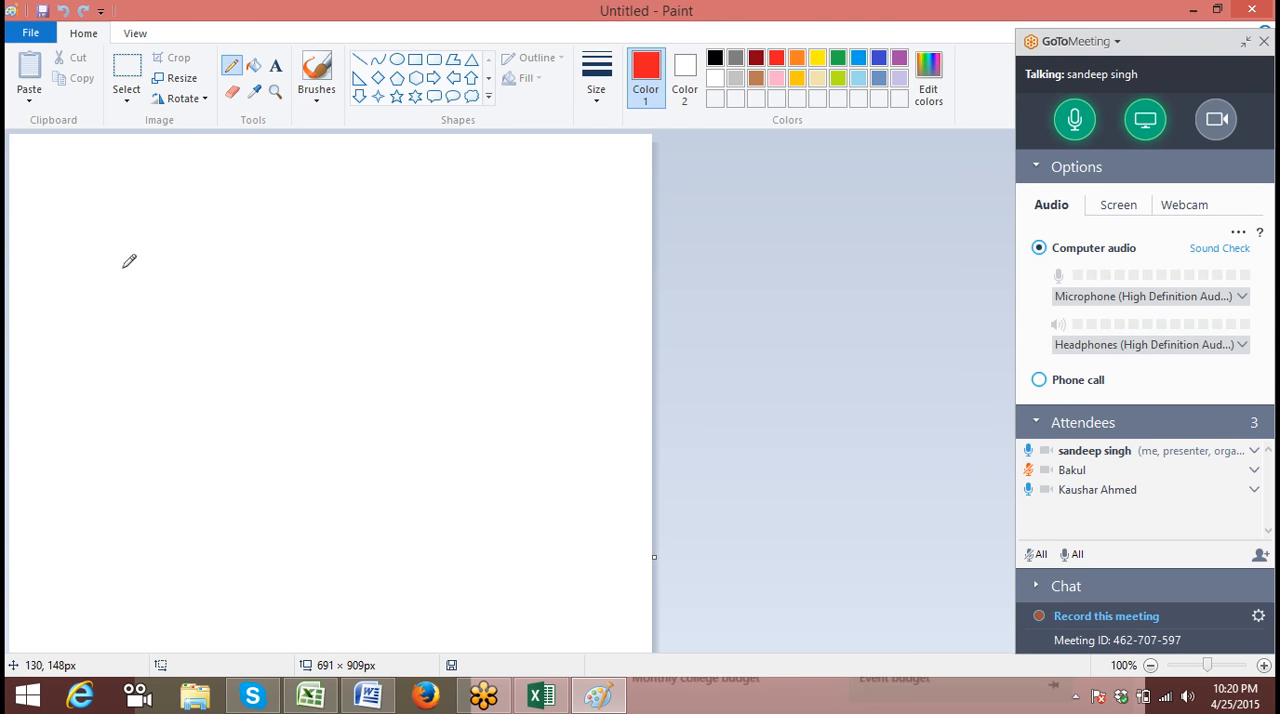
drag(94, 228, 89, 318)
mouse_move(94, 228)
mouse_down()
mouse_move(143, 234)
mouse_move(100, 257)
mouse_move(200, 280)
mouse_move(206, 305)
mouse_up()
mouse_move(170, 240)
mouse_down()
mouse_move(176, 312)
mouse_move(235, 300)
mouse_move(276, 337)
mouse_up()
drag(233, 261, 266, 332)
mouse_move(259, 286)
mouse_down()
mouse_move(297, 287)
mouse_move(292, 314)
mouse_move(347, 290)
mouse_move(343, 262)
mouse_move(355, 341)
mouse_up()
mouse_move(366, 295)
mouse_down()
mouse_move(397, 344)
mouse_move(423, 337)
mouse_move(435, 350)
mouse_up()
mouse_move(383, 211)
mouse_down()
mouse_move(434, 383)
mouse_move(415, 393)
mouse_up()
drag(426, 203, 476, 255)
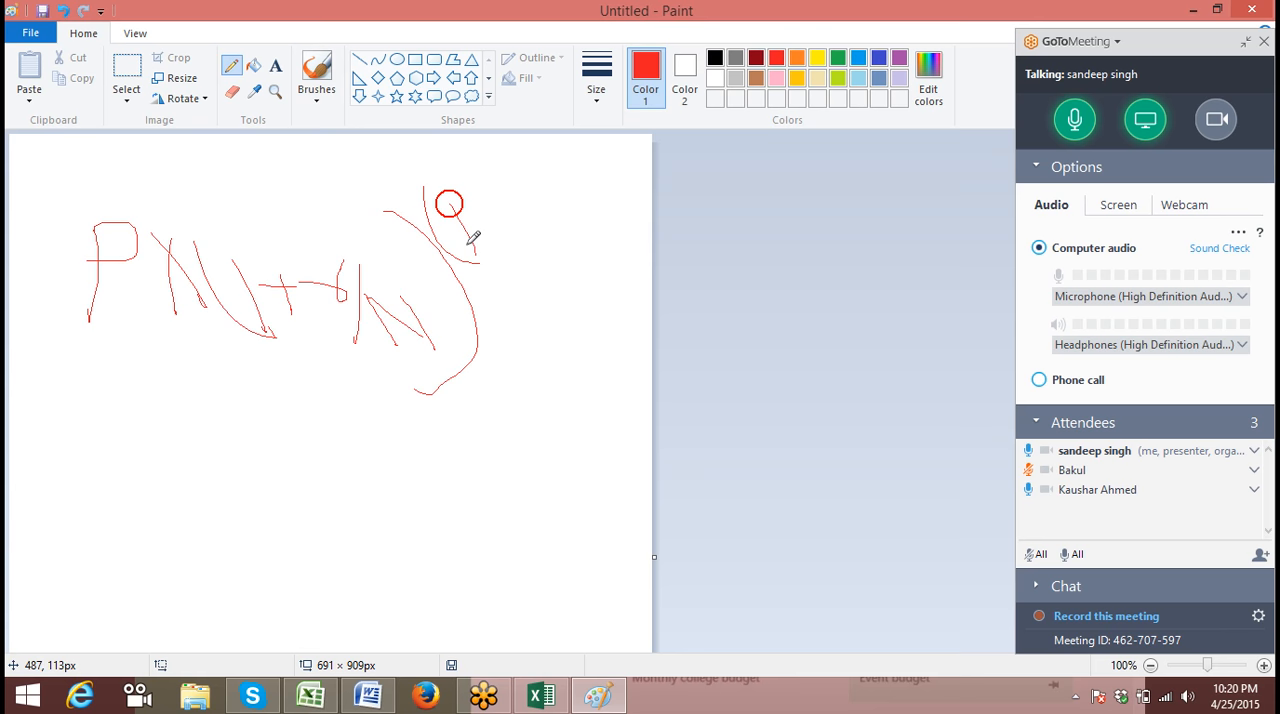
mouse_move(429, 216)
mouse_down()
mouse_move(451, 186)
mouse_move(520, 229)
mouse_move(509, 234)
mouse_up()
mouse_move(522, 186)
mouse_down()
mouse_move(535, 222)
mouse_move(546, 202)
mouse_move(563, 230)
mouse_up()
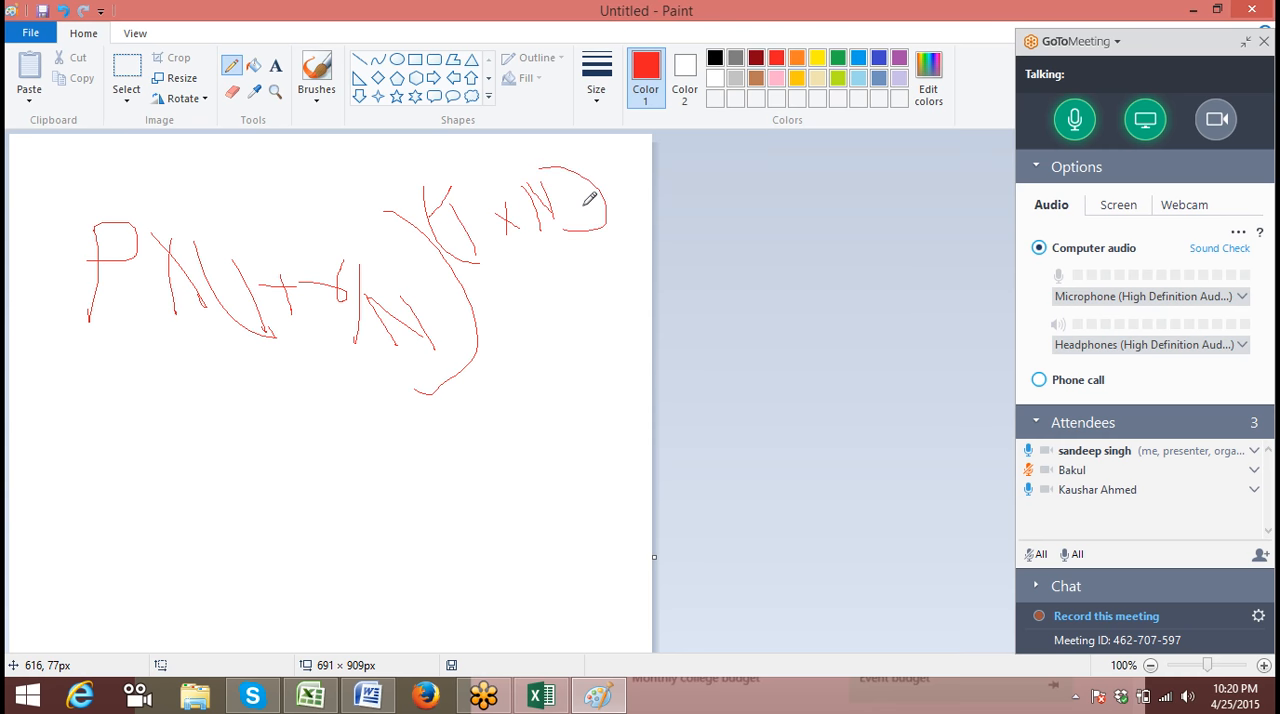
Select the whole handwritten formula with a rectangular selection and copy it
click(128, 66)
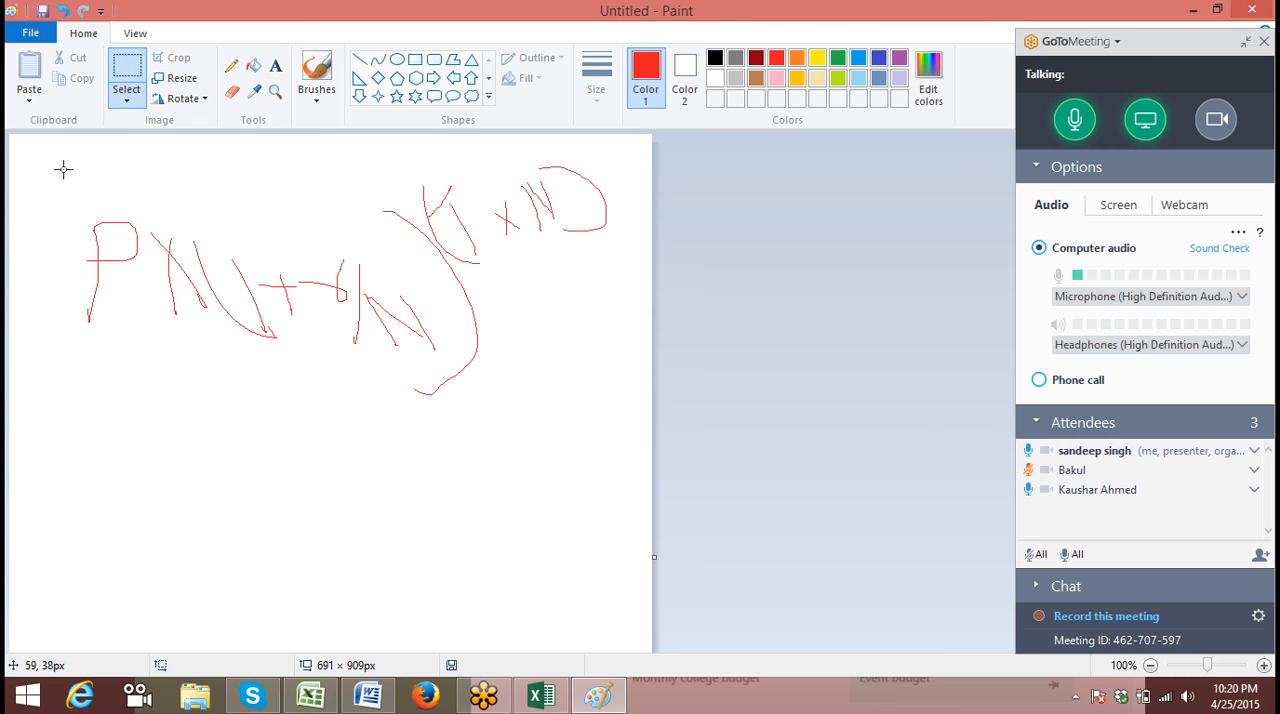
mouse_move(68, 170)
mouse_down()
mouse_move(353, 374)
mouse_move(623, 376)
mouse_up()
click(126, 75)
drag(72, 154, 624, 354)
key(ctrl+c)
Switch to Excel, paste the copied drawing into Sheet1, shrink it and place it over columns D to H beside the P, R, T values
key(alt+Tab)
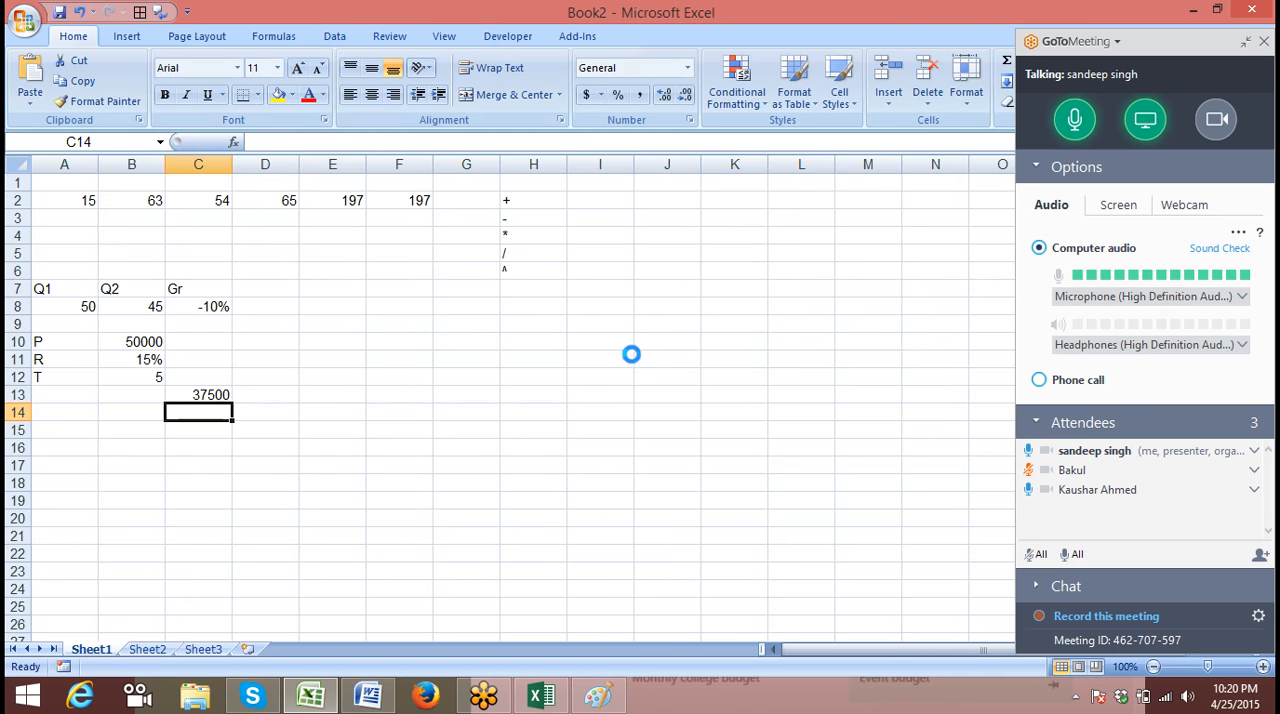
key(ctrl+v)
mouse_move(560, 360)
mouse_down()
mouse_move(660, 426)
mouse_move(806, 450)
mouse_move(468, 337)
mouse_move(565, 369)
mouse_up()
click(406, 310)
drag(484, 340, 406, 374)
click(371, 423)
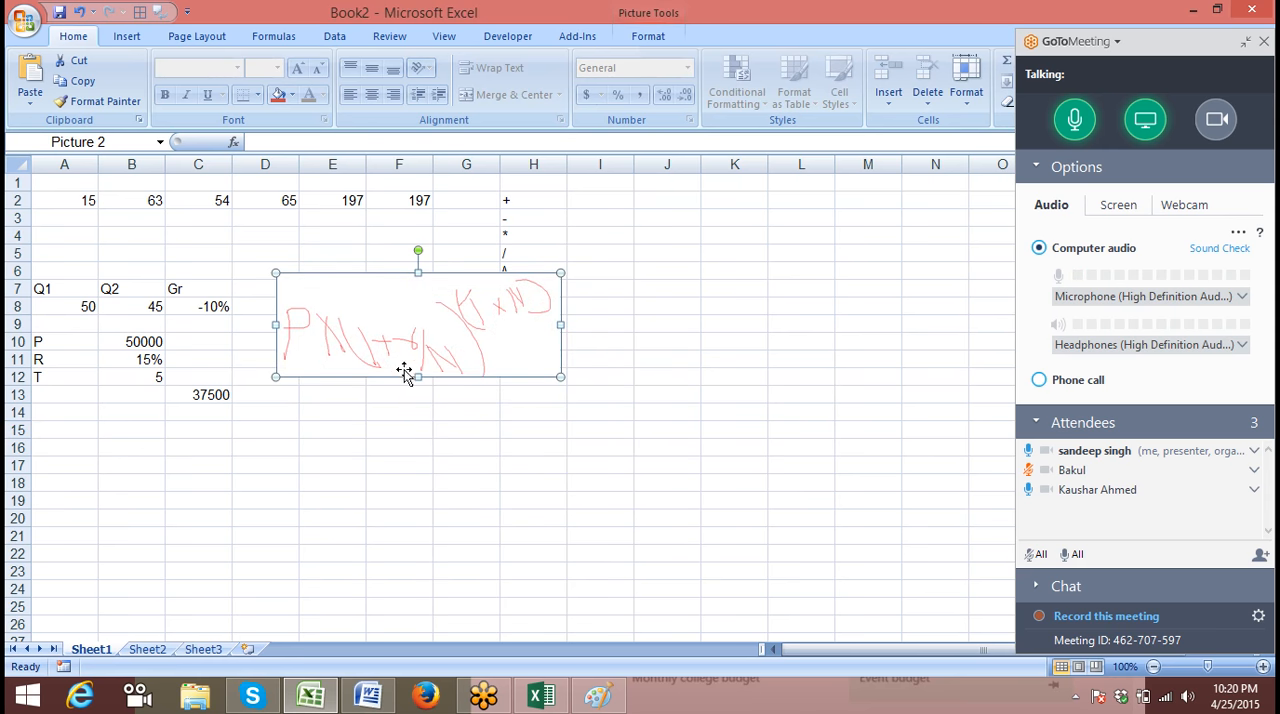
Clear the simple interest formula from cell C13
click(279, 485)
click(199, 394)
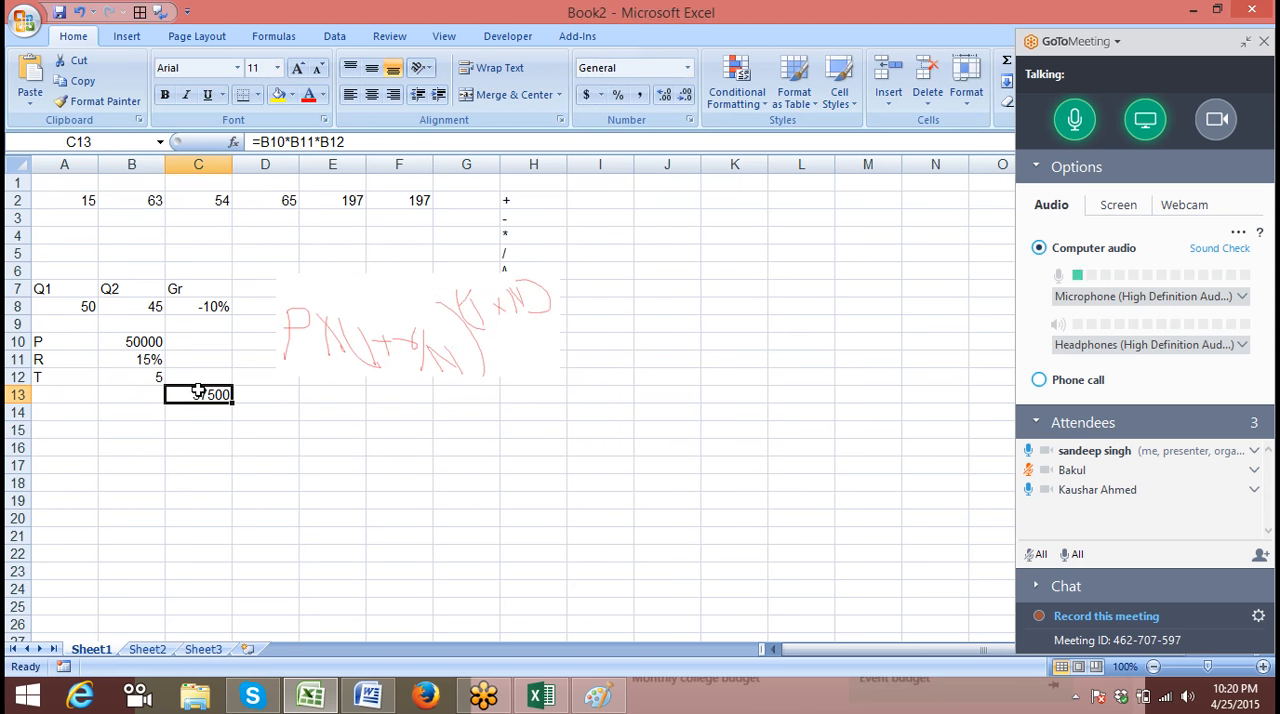
key(Delete)
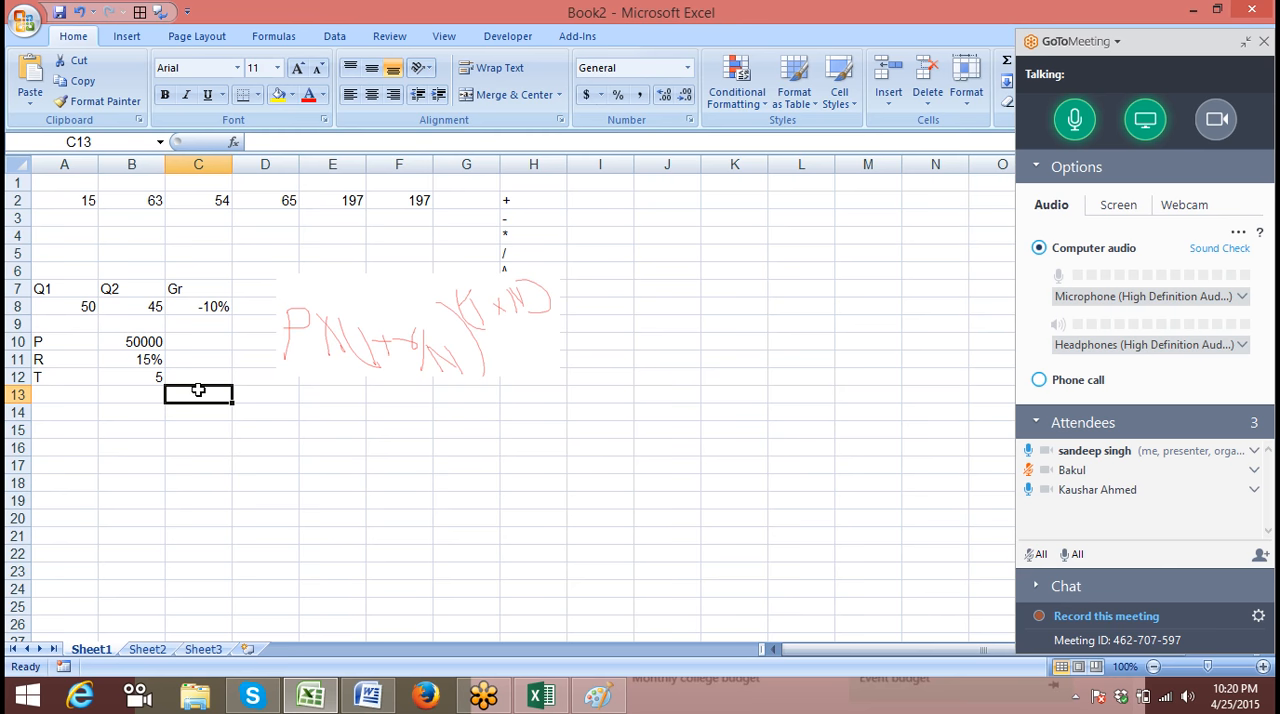
key(Return)
click(198, 390)
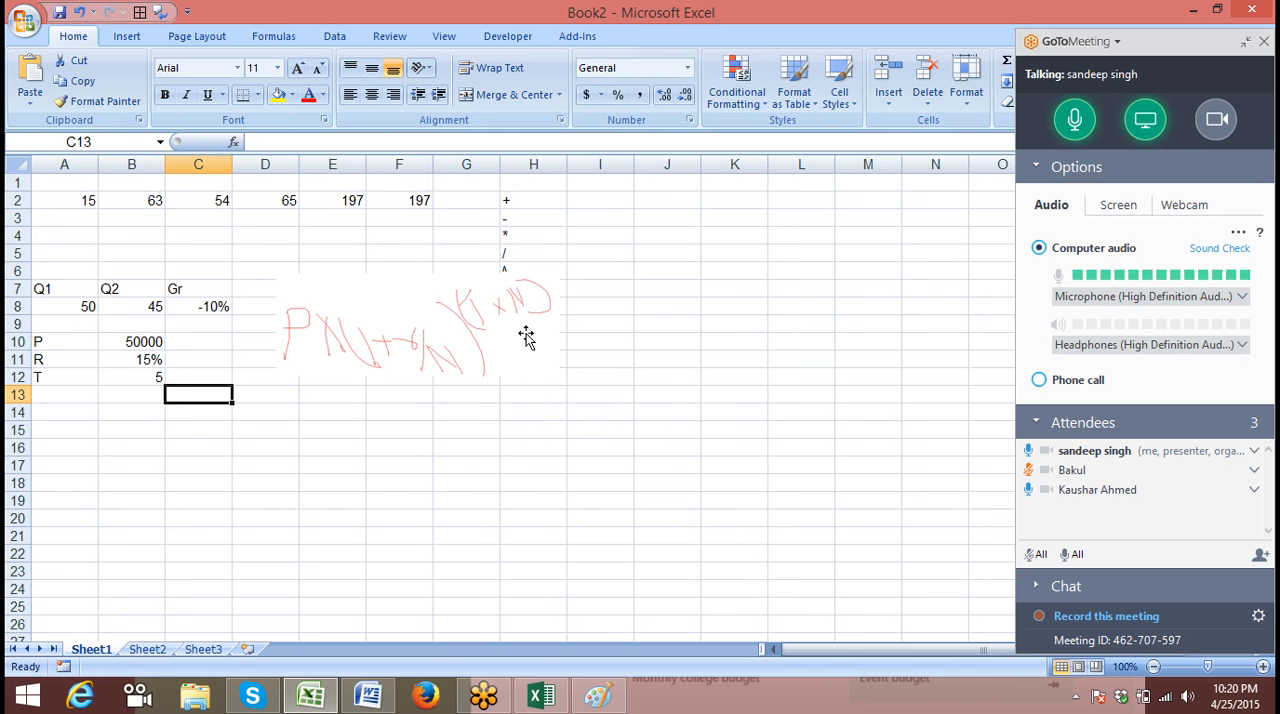
drag(124, 345, 136, 377)
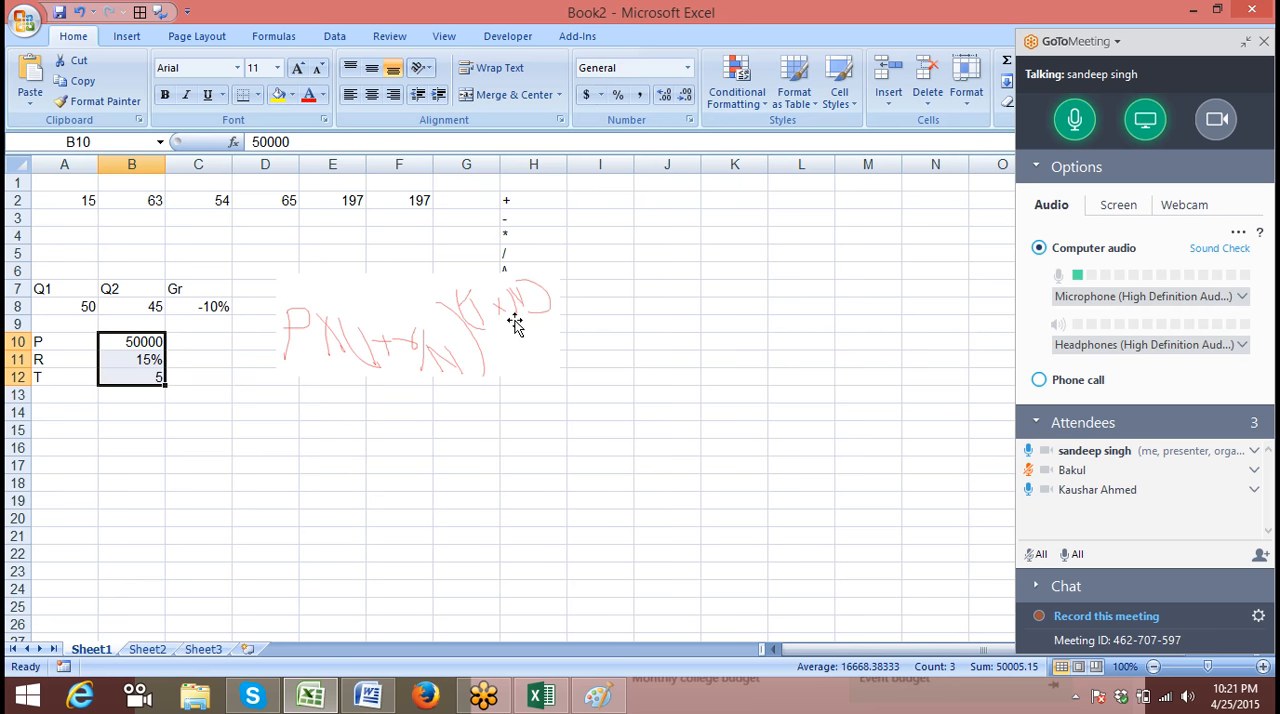
mouse_move(69, 417)
mouse_down()
mouse_move(429, 414)
mouse_move(82, 417)
mouse_up()
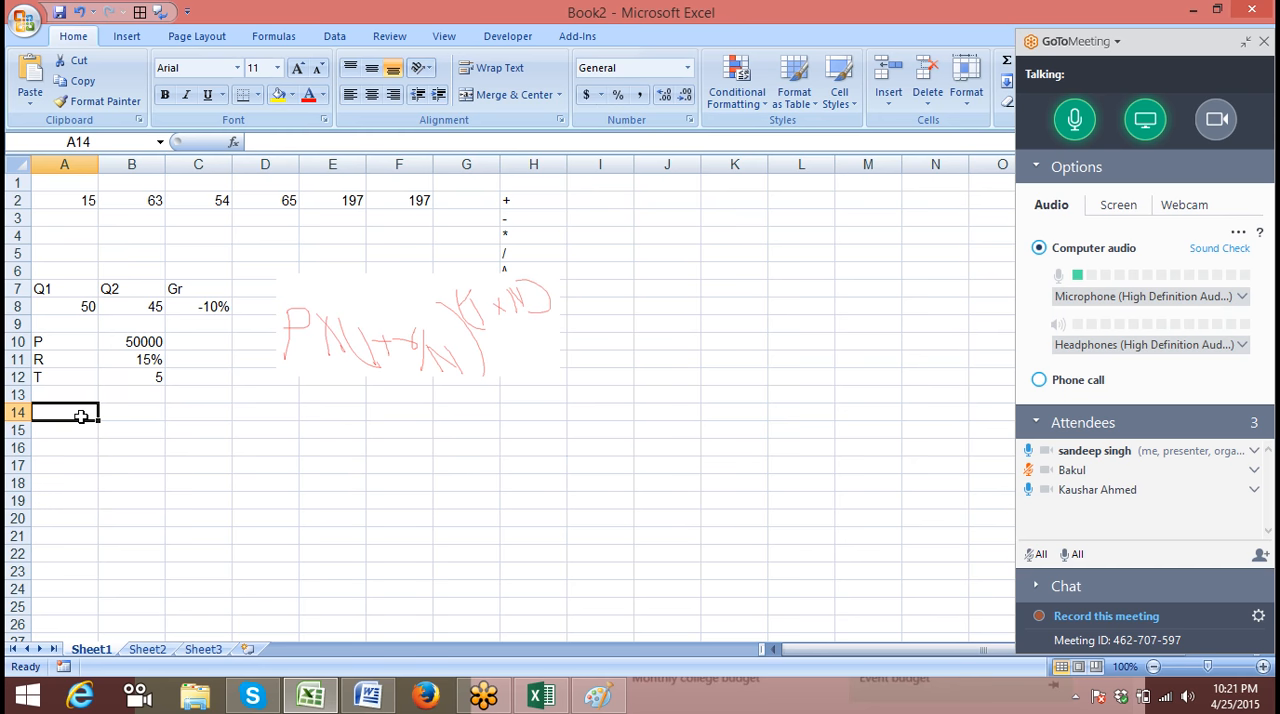
text(=)
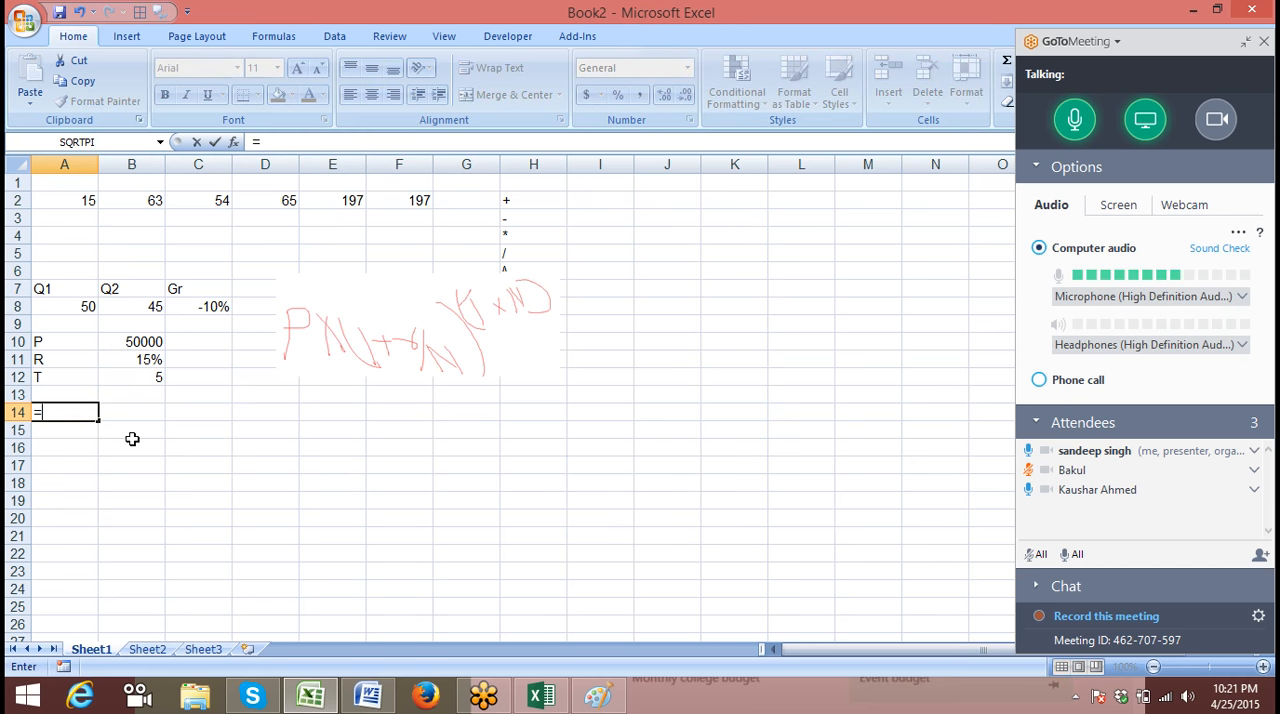
key(Escape)
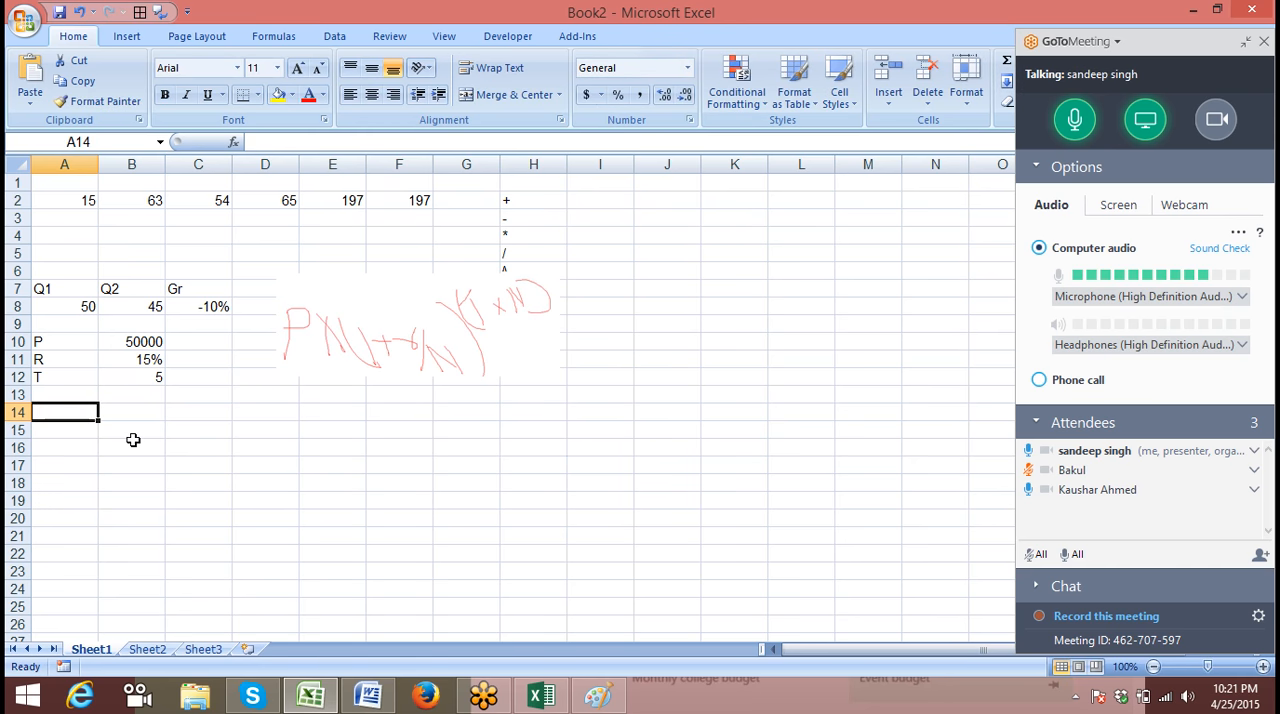
Add the label N in A13 with the value 12 beside it in B13
key(Up)
text(N)
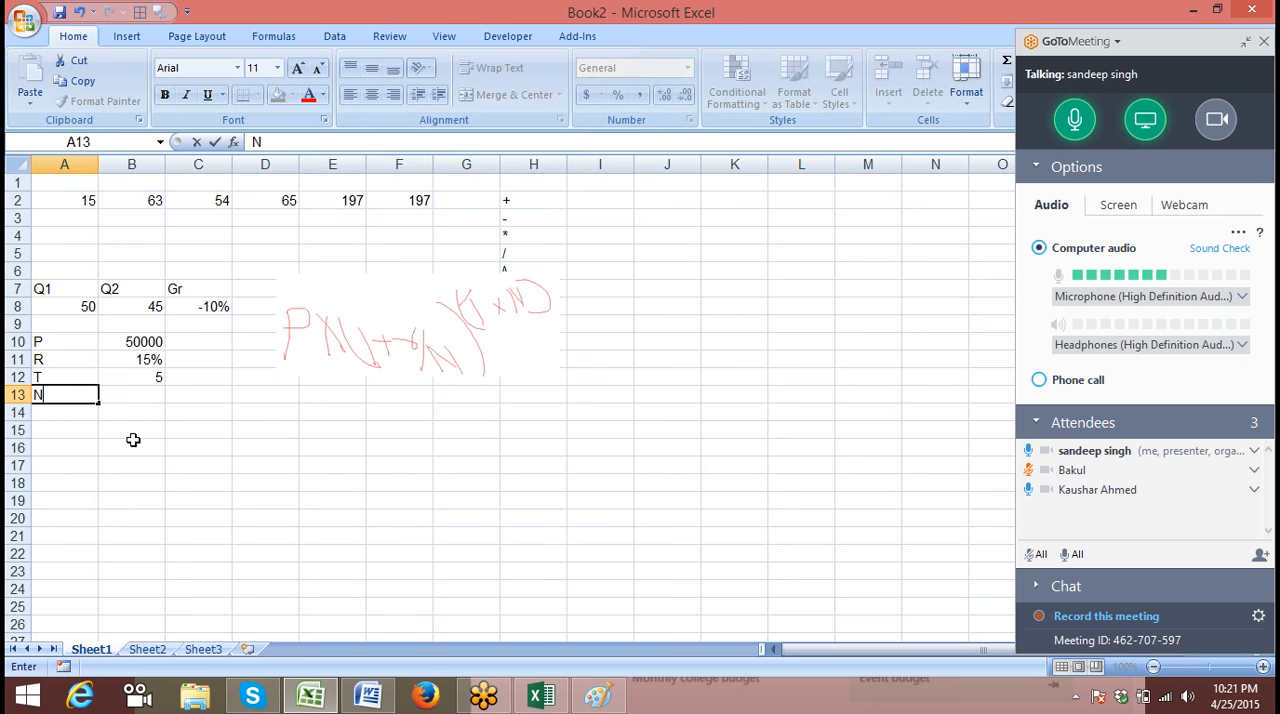
key(Tab)
text(12)
key(Return)
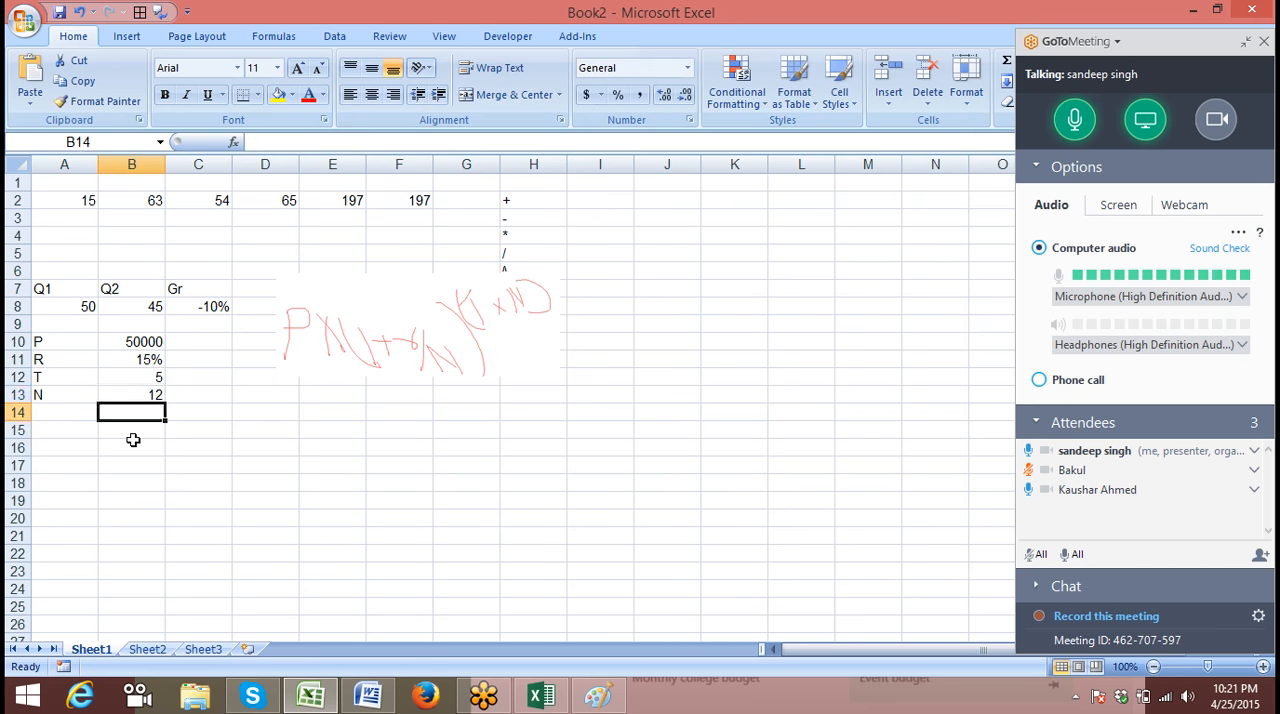
key(Up)
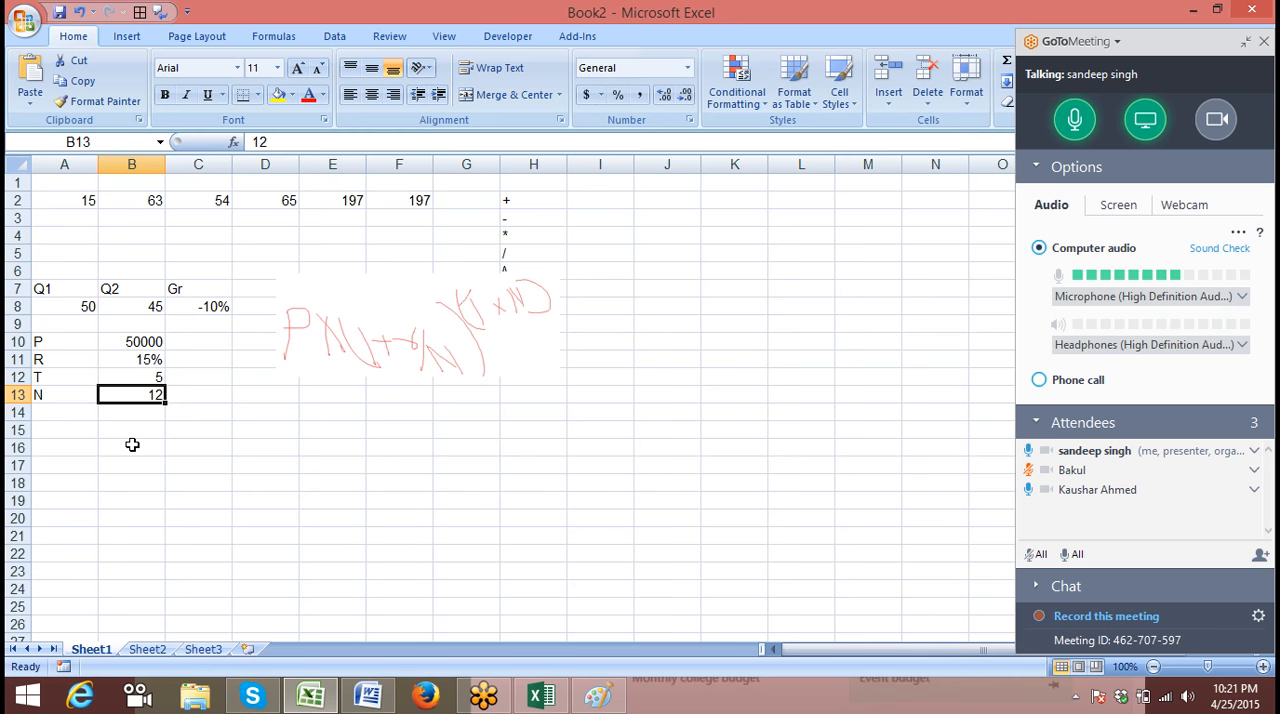
Enter =B11/B13 in cell D14 to divide the rate R by N
key(Down)
key(Right)
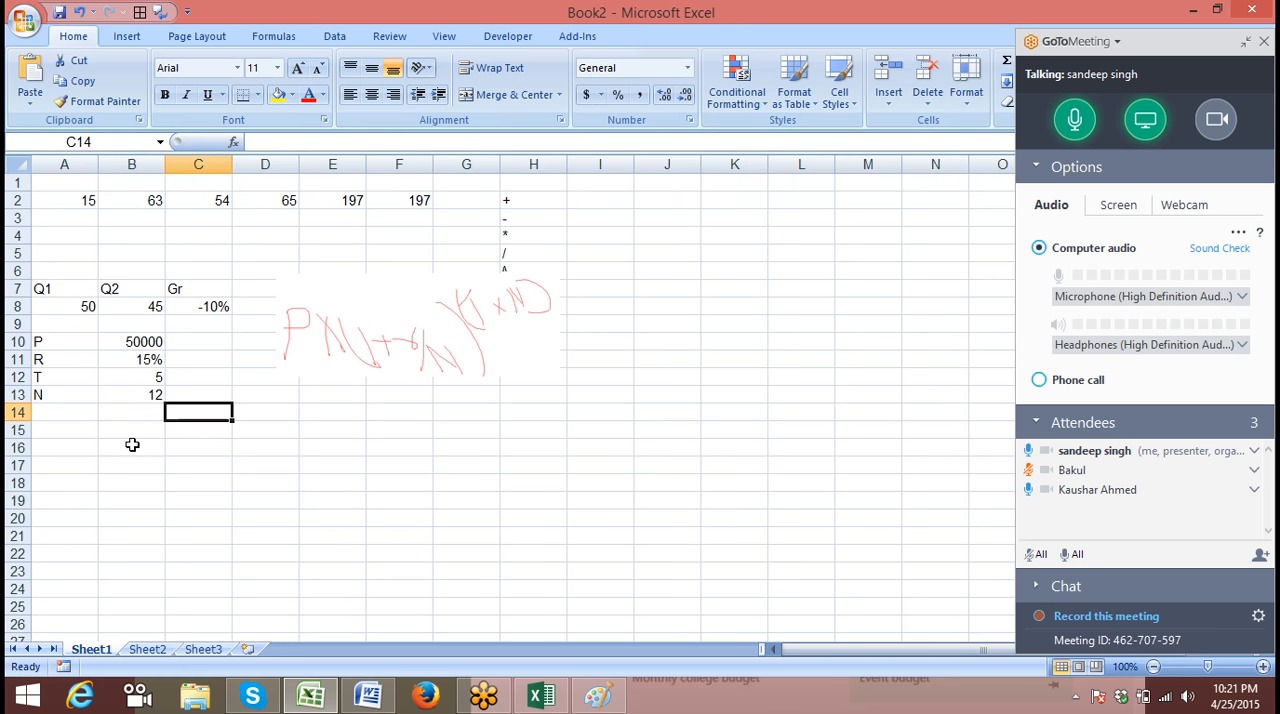
key(Right)
text(=)
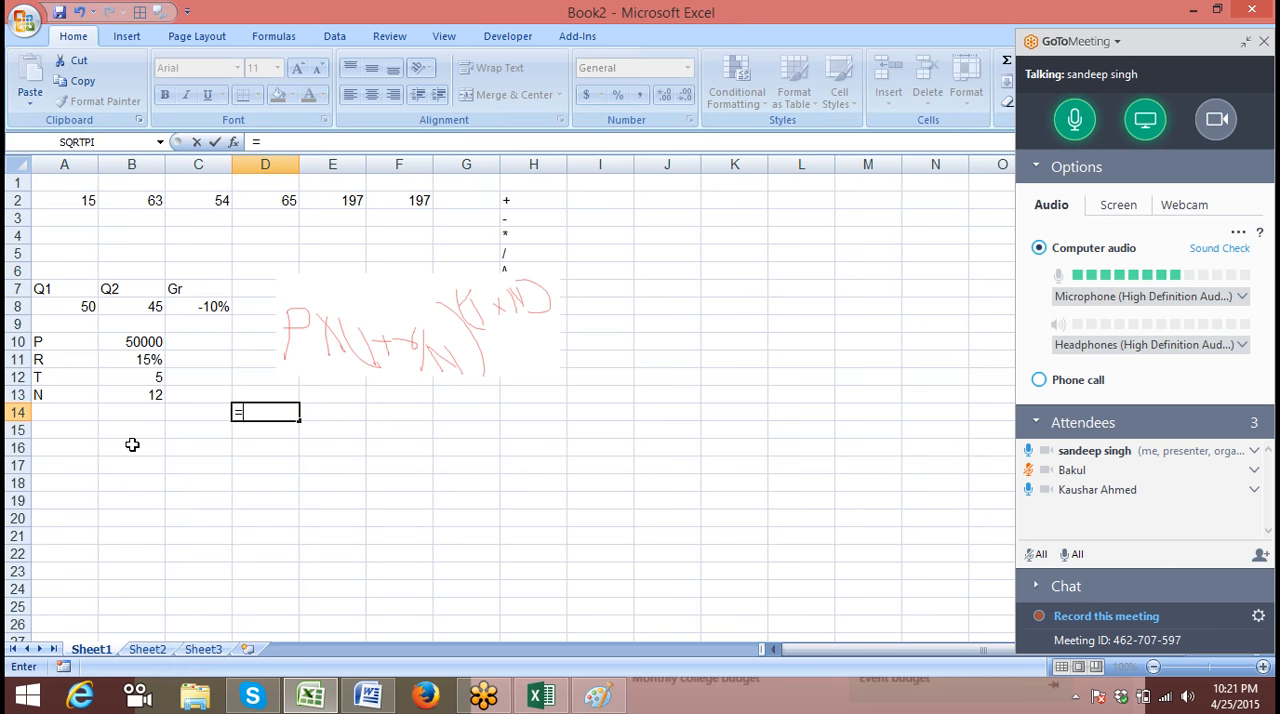
key(Left)
key(Left)
key(Up)
key(Up)
key(Up)
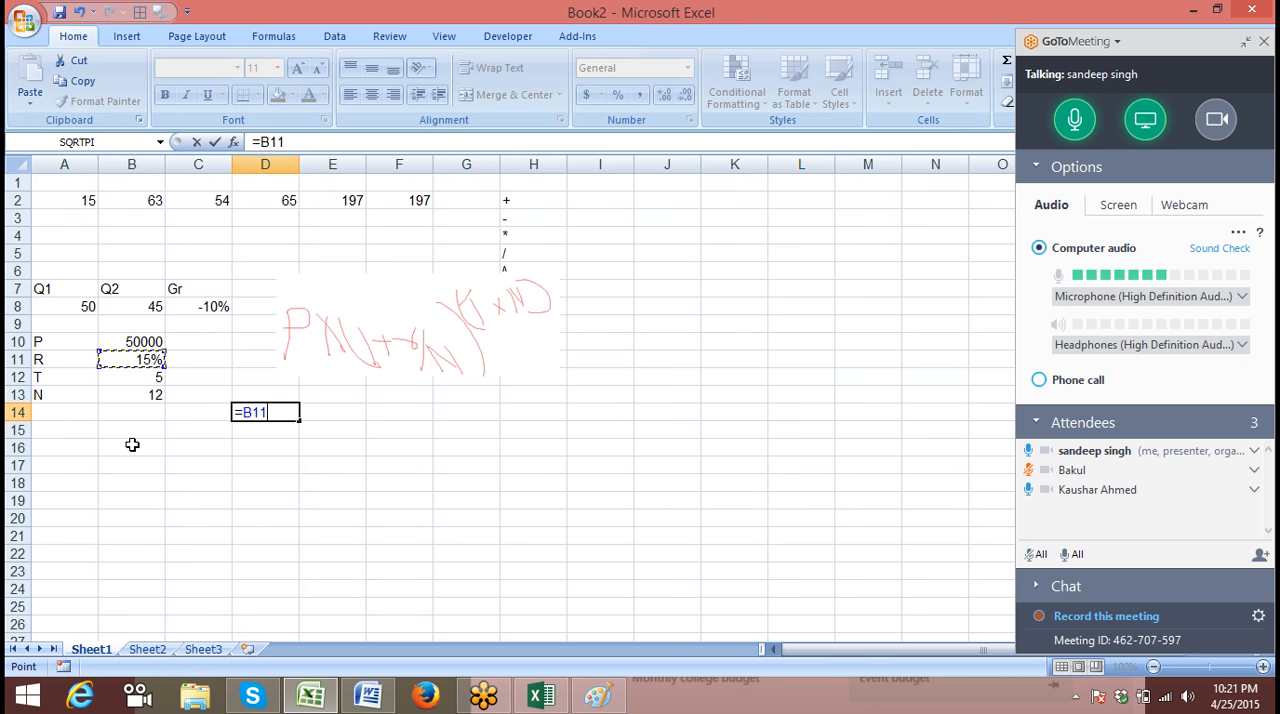
text(/)
key(Left)
key(Left)
key(Up)
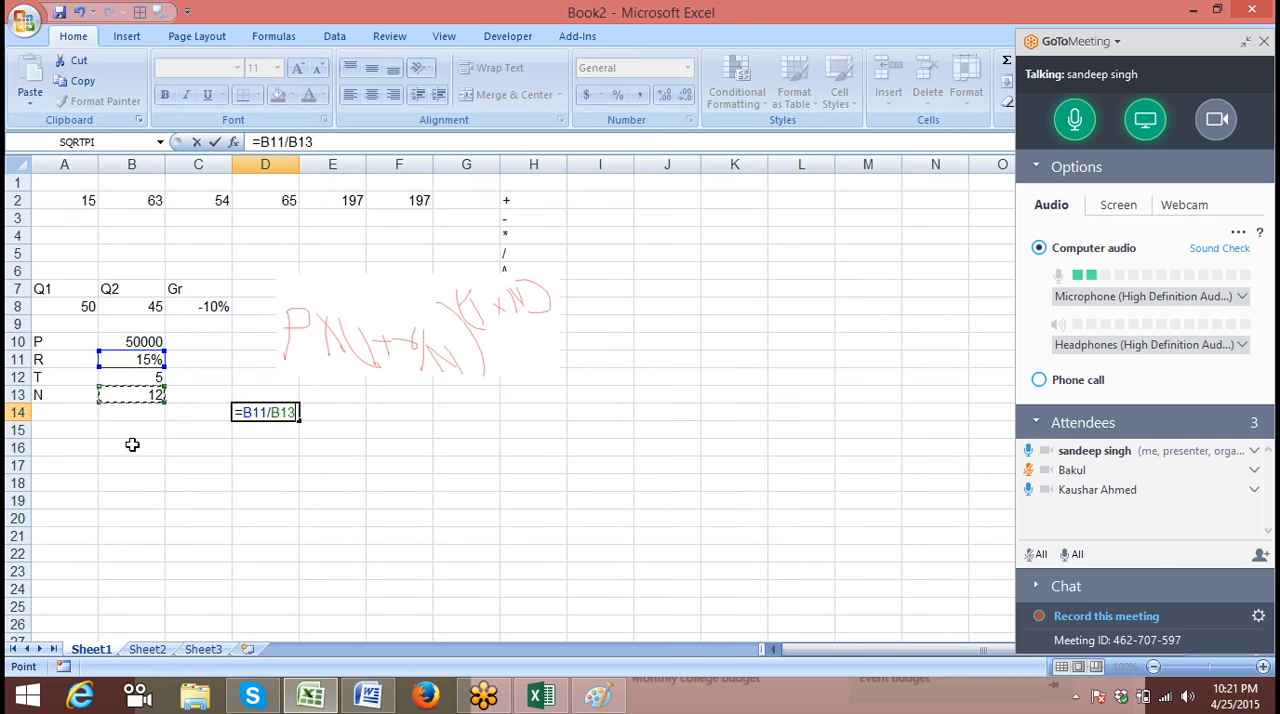
key(Return)
Enter =1+D14 in cell C14 to add 1 to the divided rate
key(Up)
key(Left)
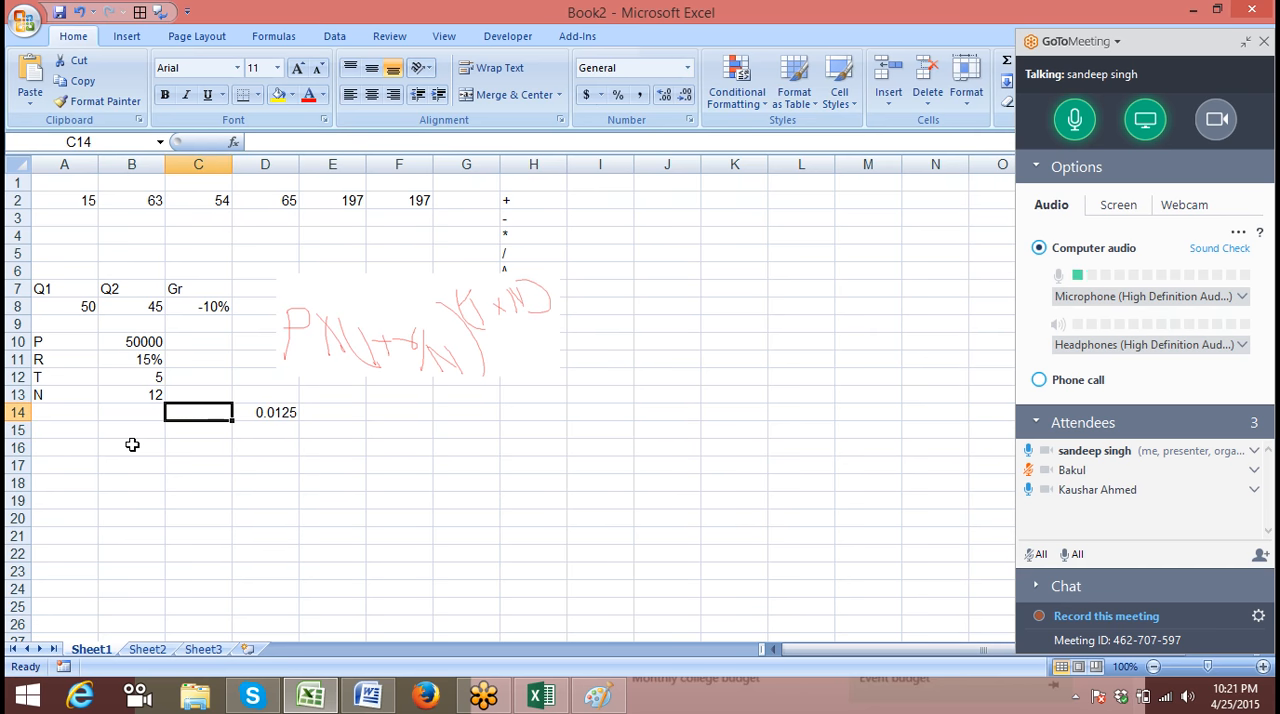
text(=1+)
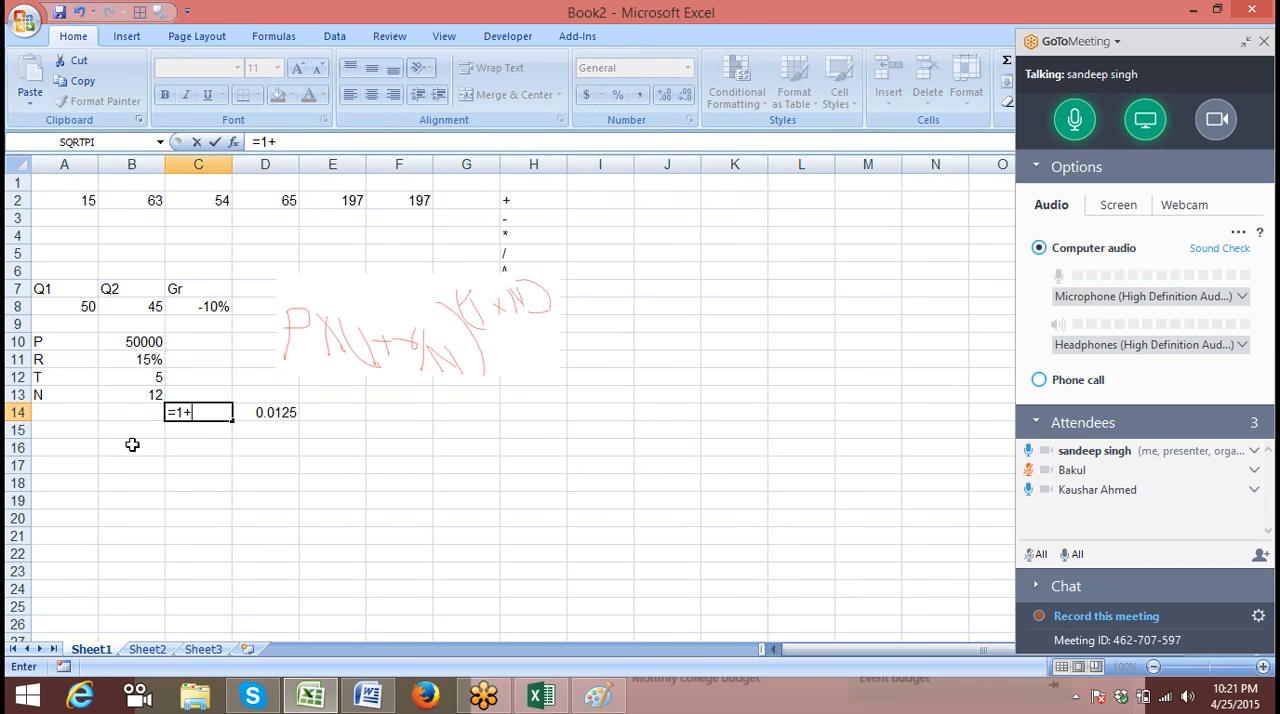
key(Right)
key(Return)
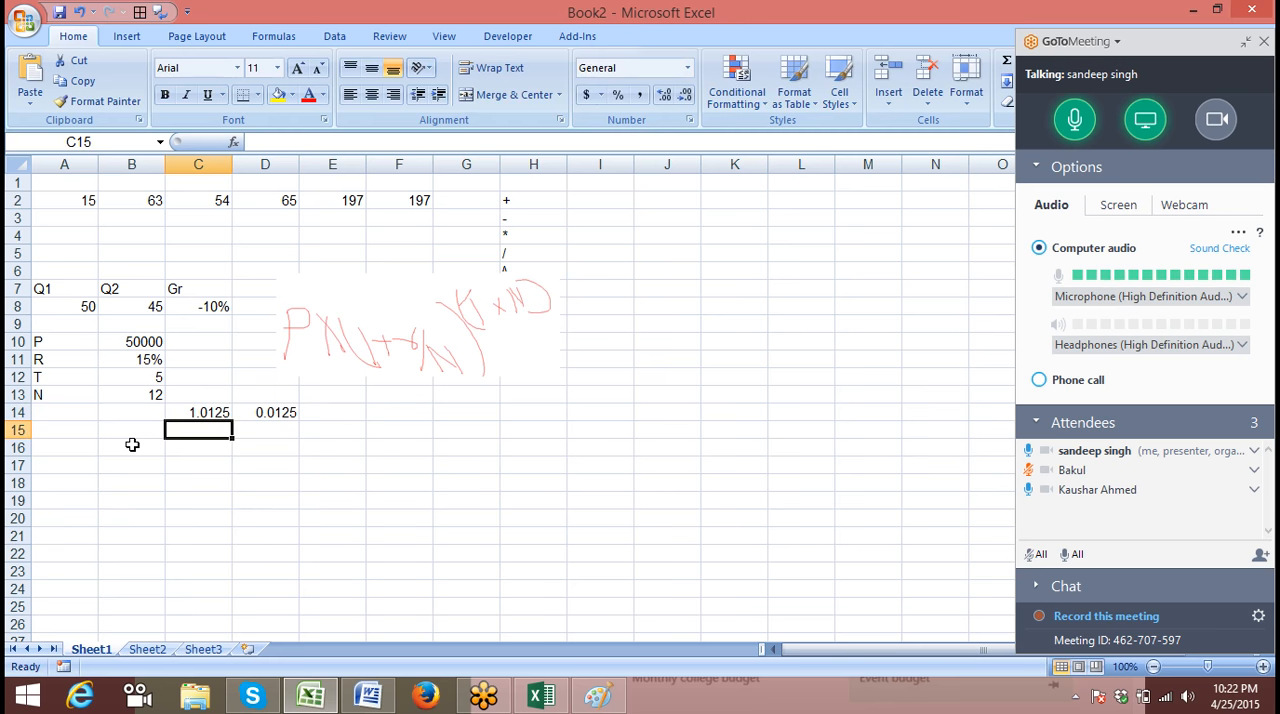
key(Up)
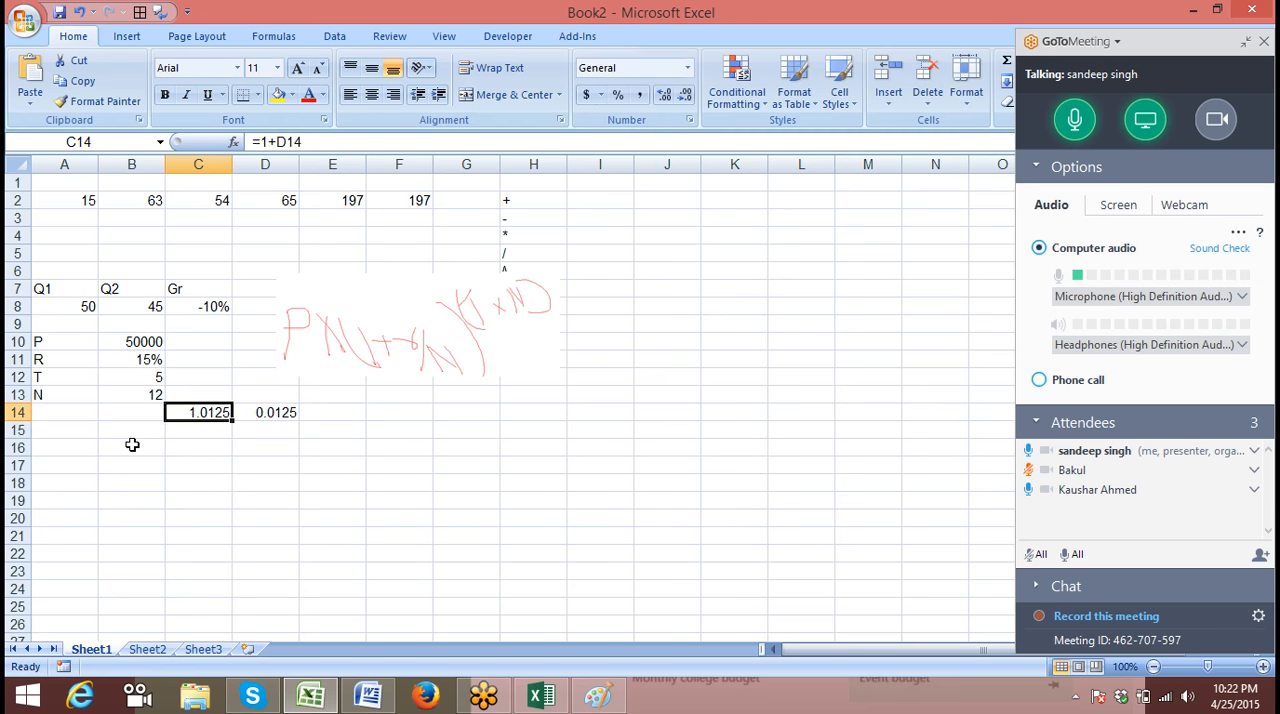
Enter =B12*B13 in cell E14 to multiply T by N for the exponent
key(Right)
key(Right)
text(=)
click(127, 376)
text(*)
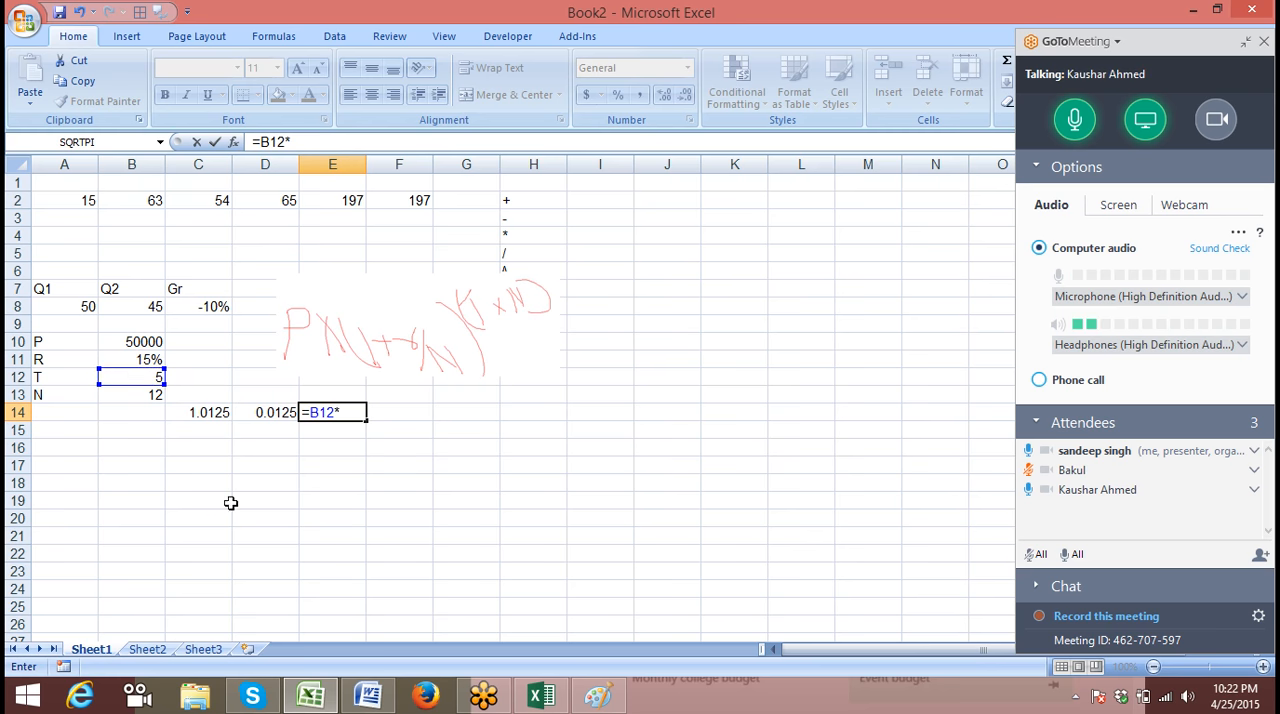
click(150, 395)
text(+)
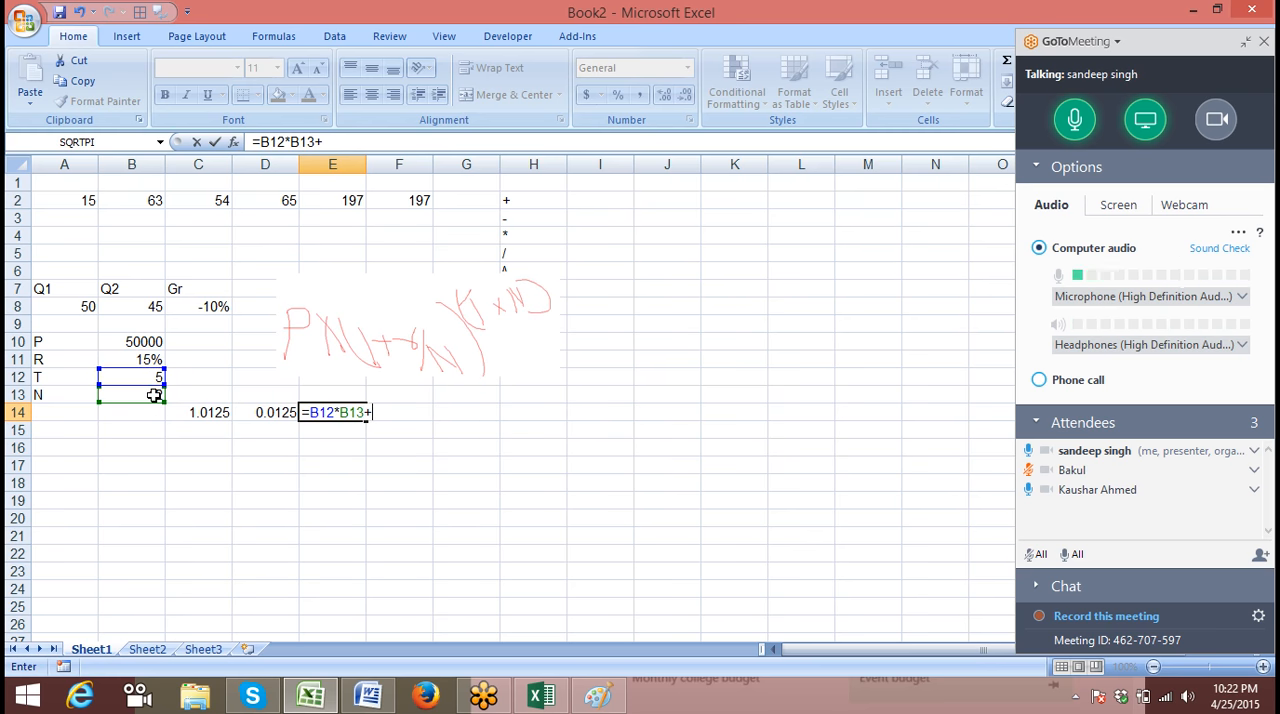
key(BackSpace)
key(Return)
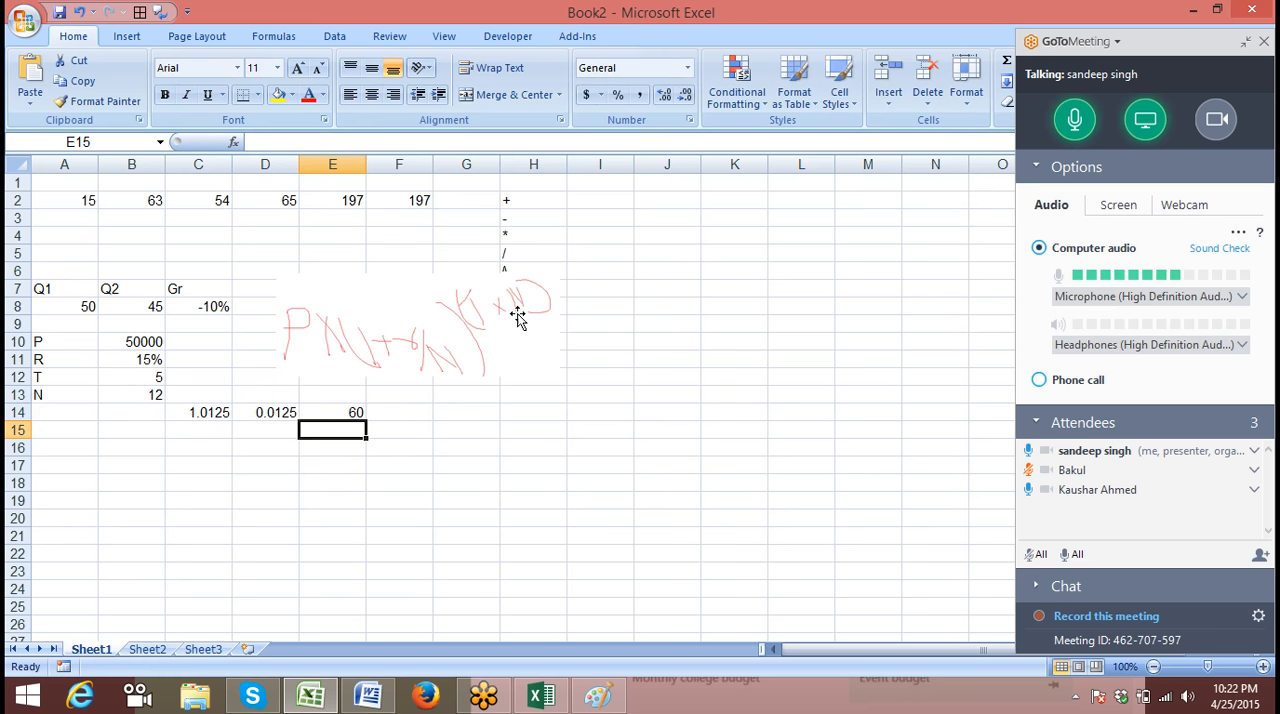
Enter =D14^E14 in cell F14 as the power part of the compound interest formula
click(415, 415)
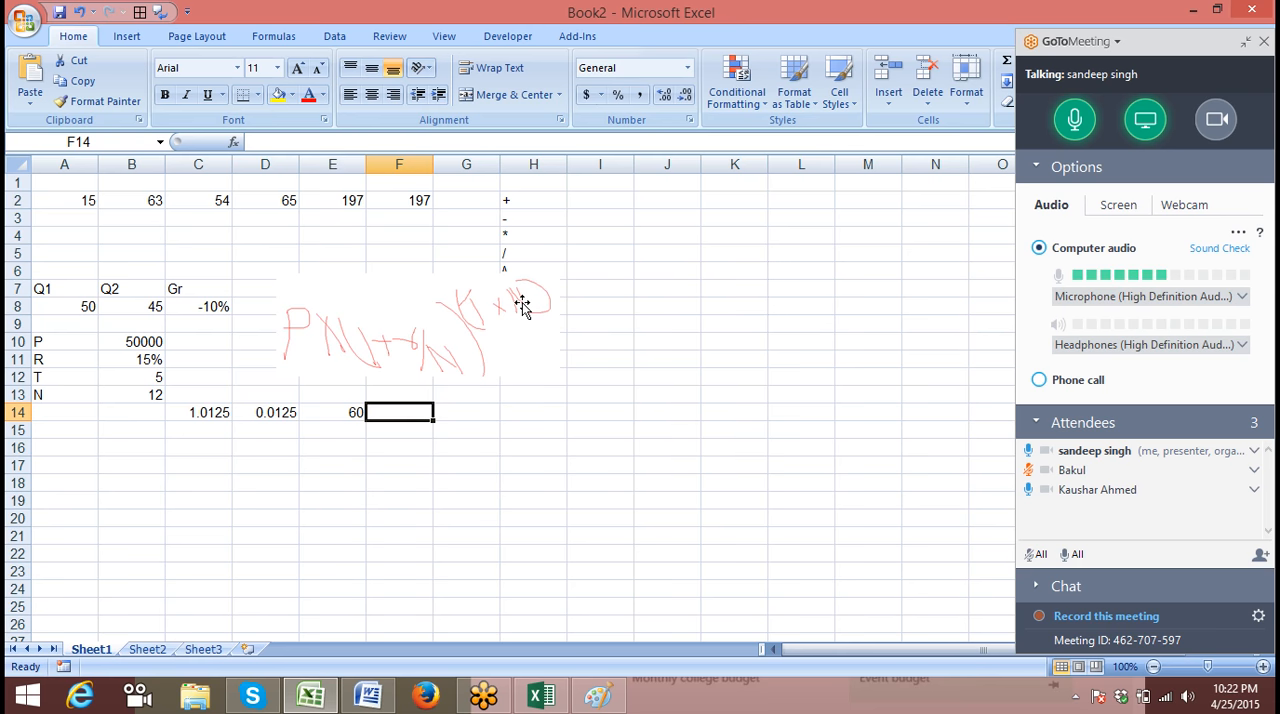
text(=)
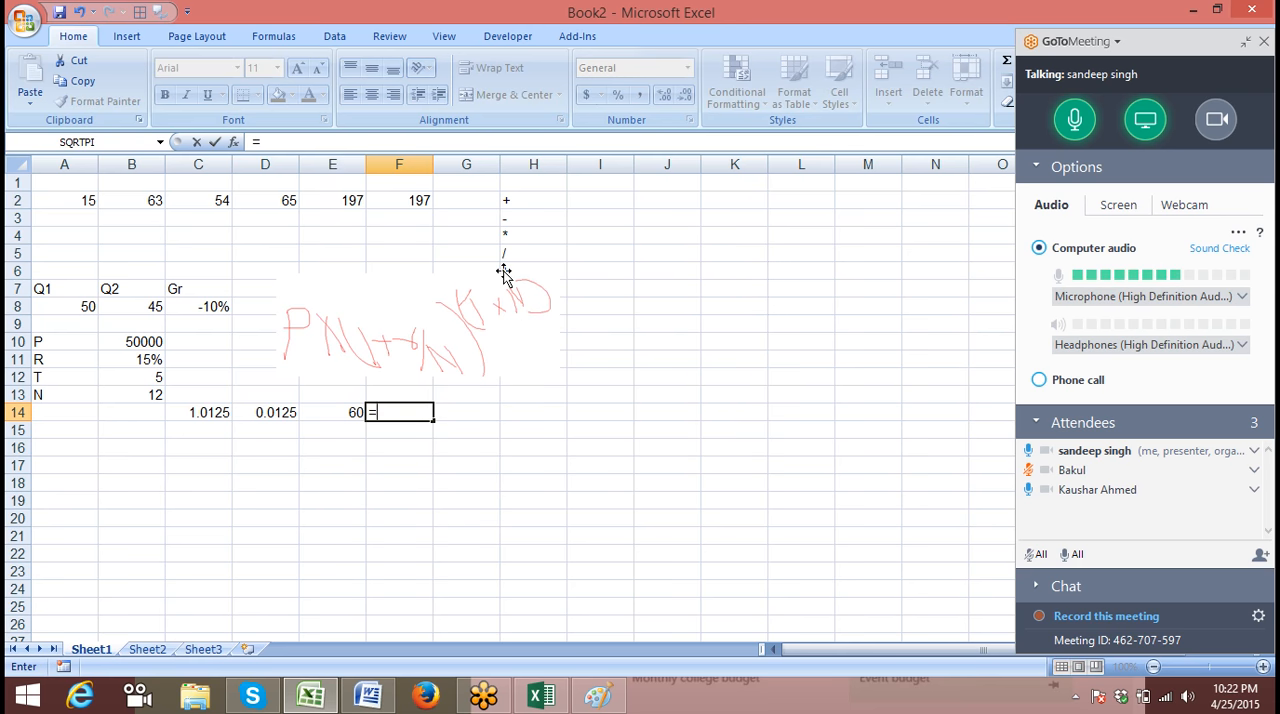
click(256, 412)
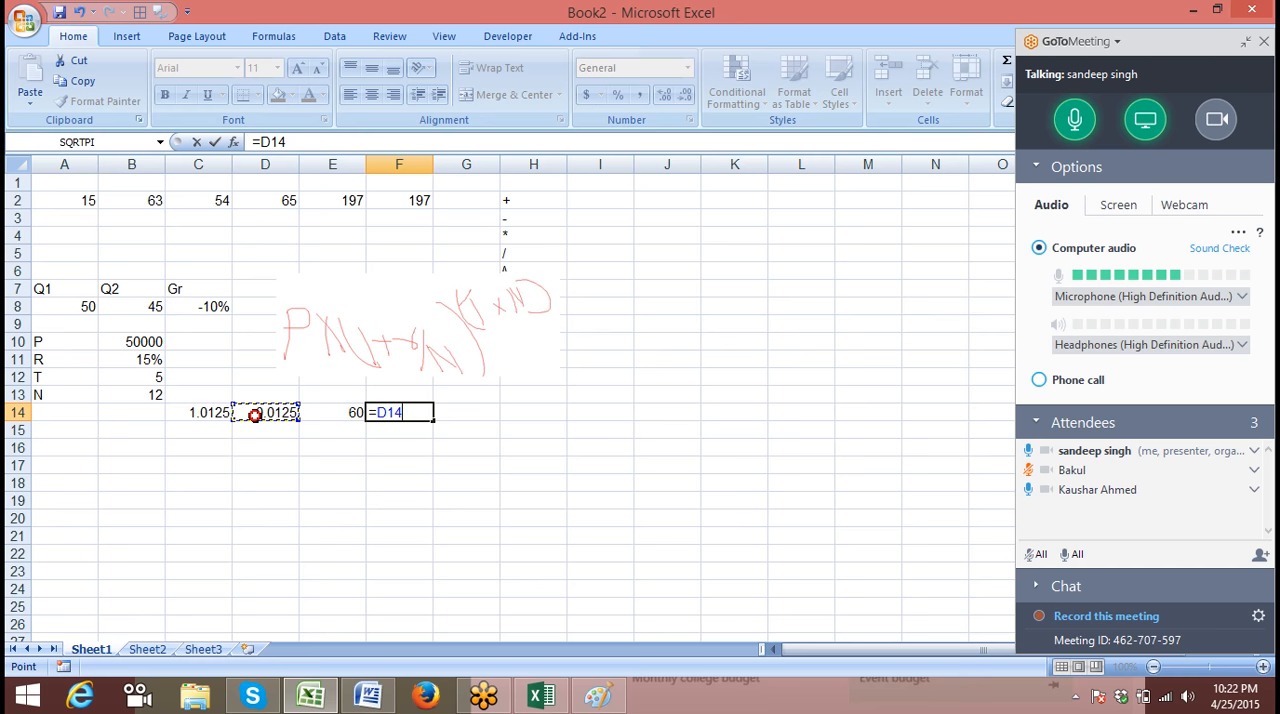
text(^)
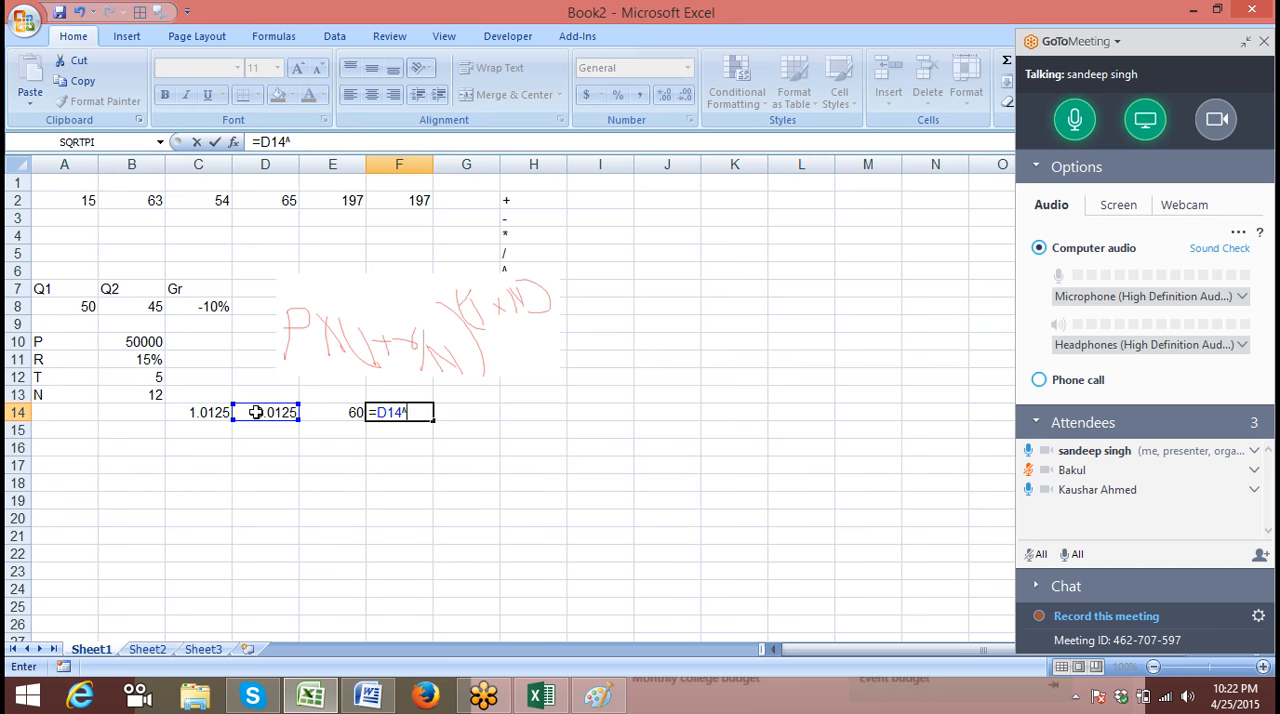
click(338, 416)
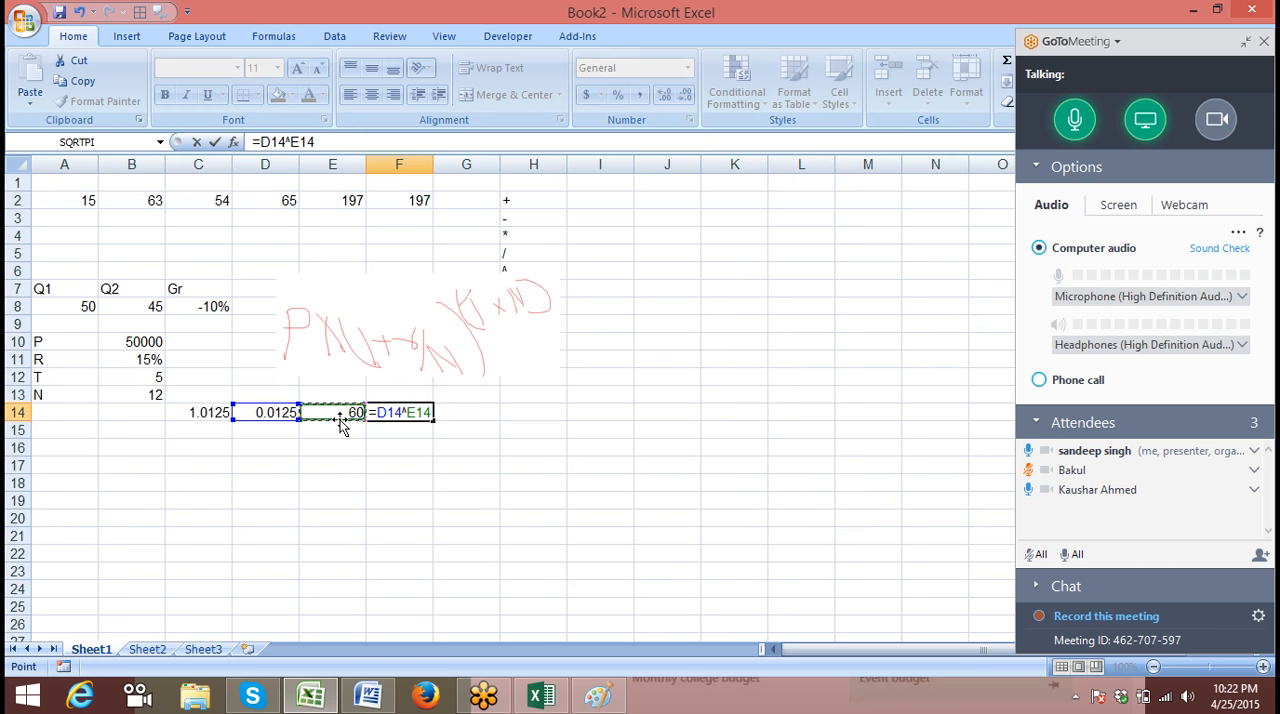
key(Return)
key(Up)
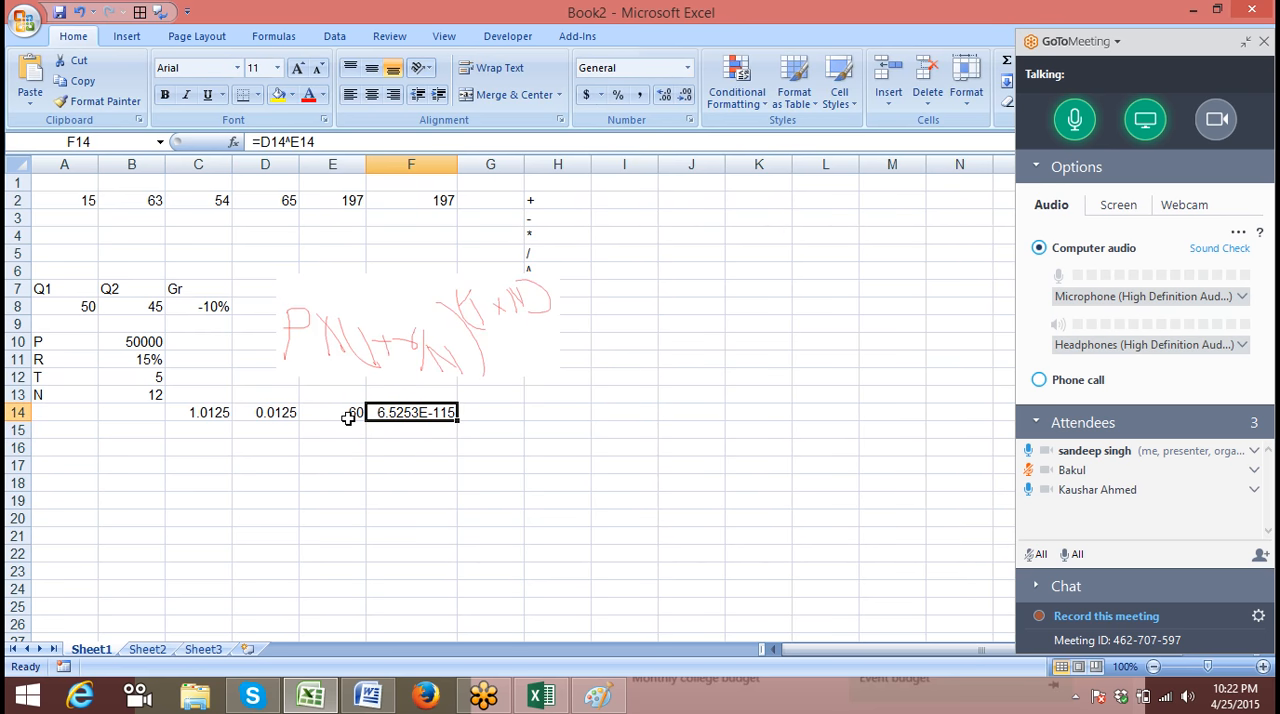
click(298, 143)
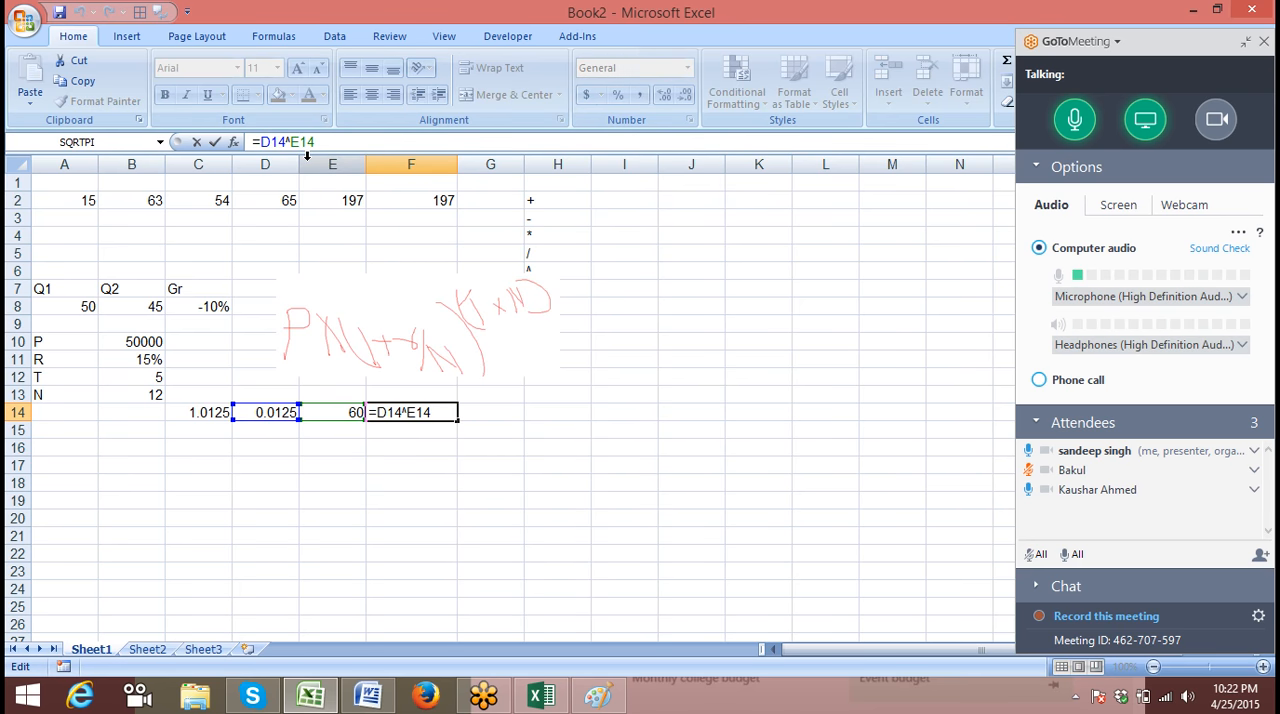
key(Return)
key(Up)
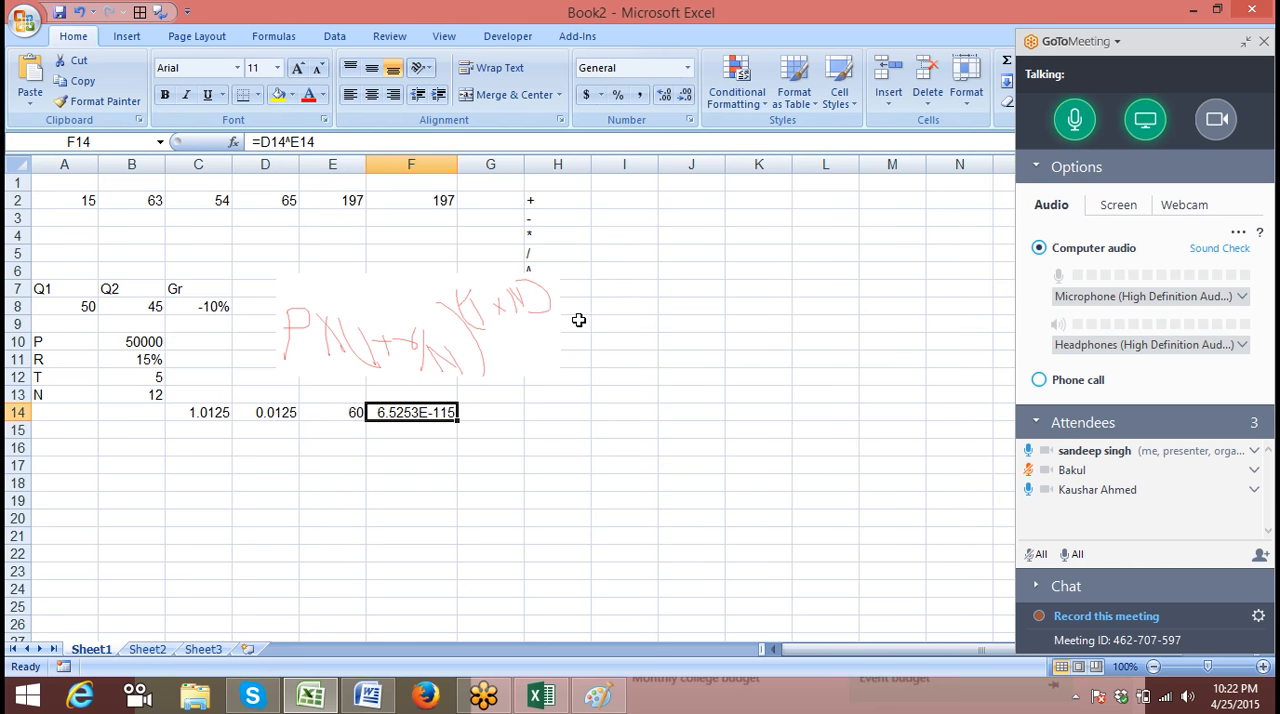
Enter =B10*F14 in cell G14 to multiply the principal by the power result, and reselect that cell
click(495, 412)
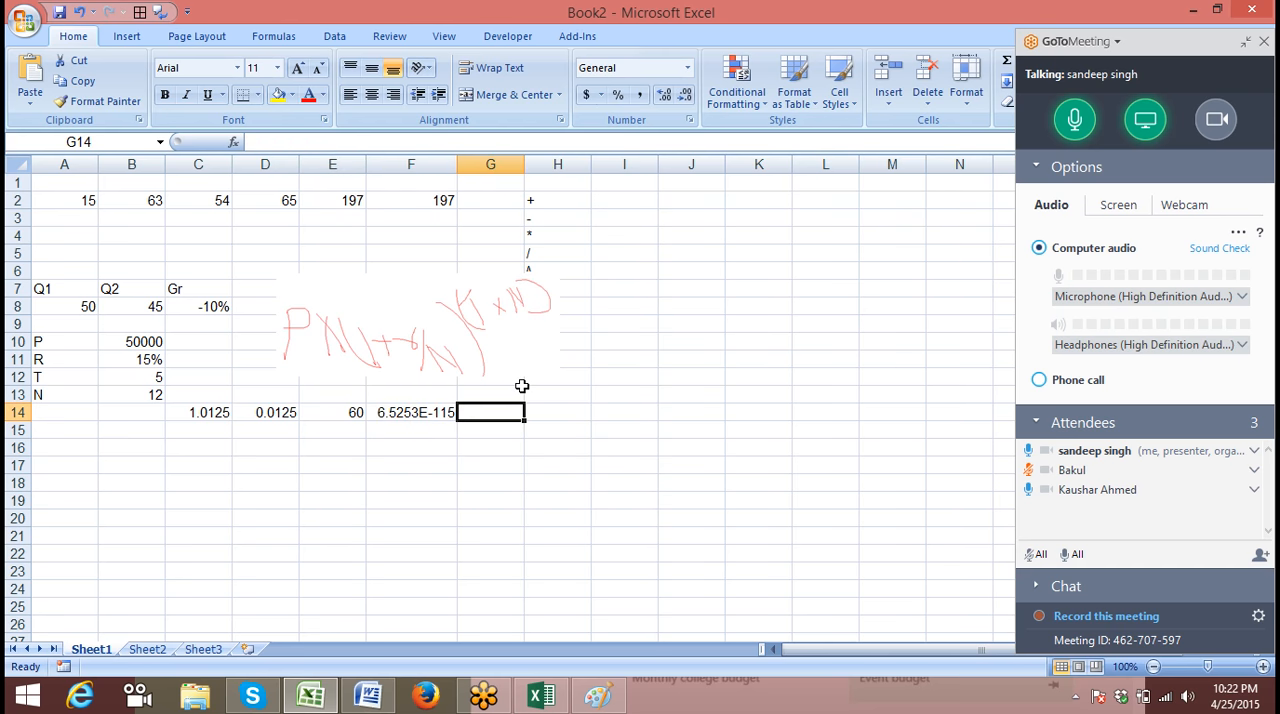
text(=)
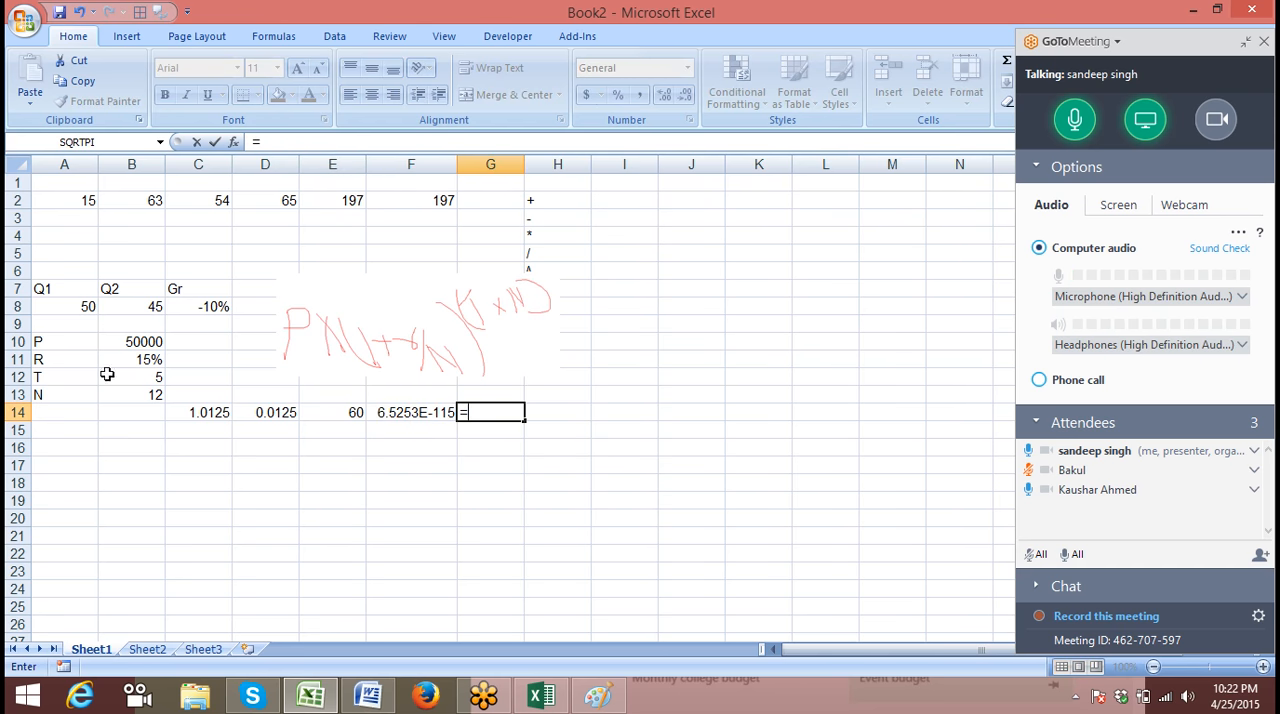
click(121, 342)
text(*)
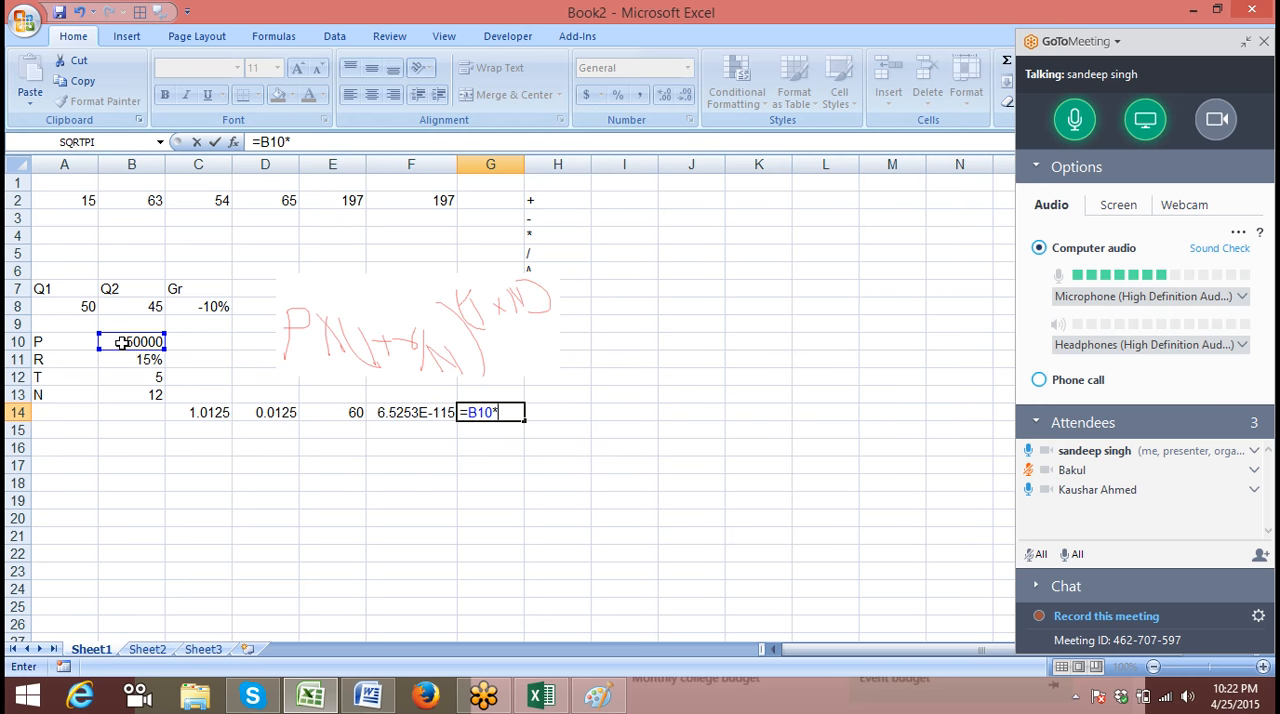
click(388, 414)
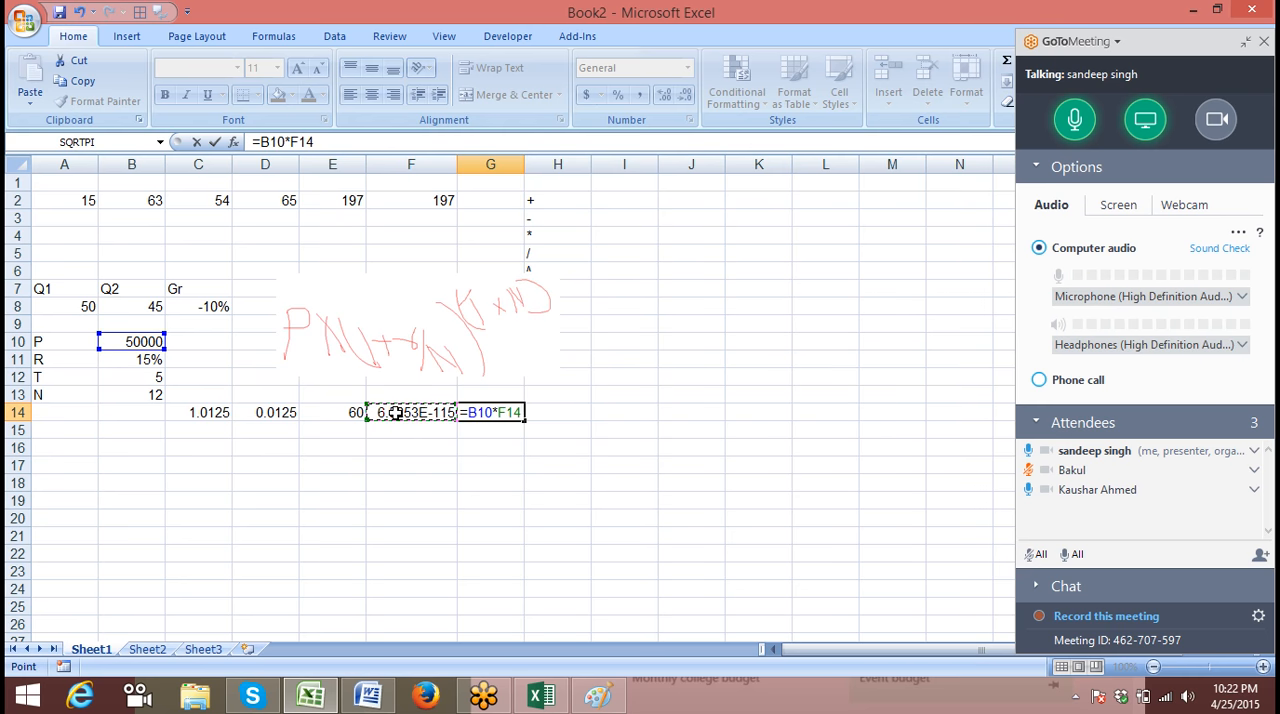
key(Return)
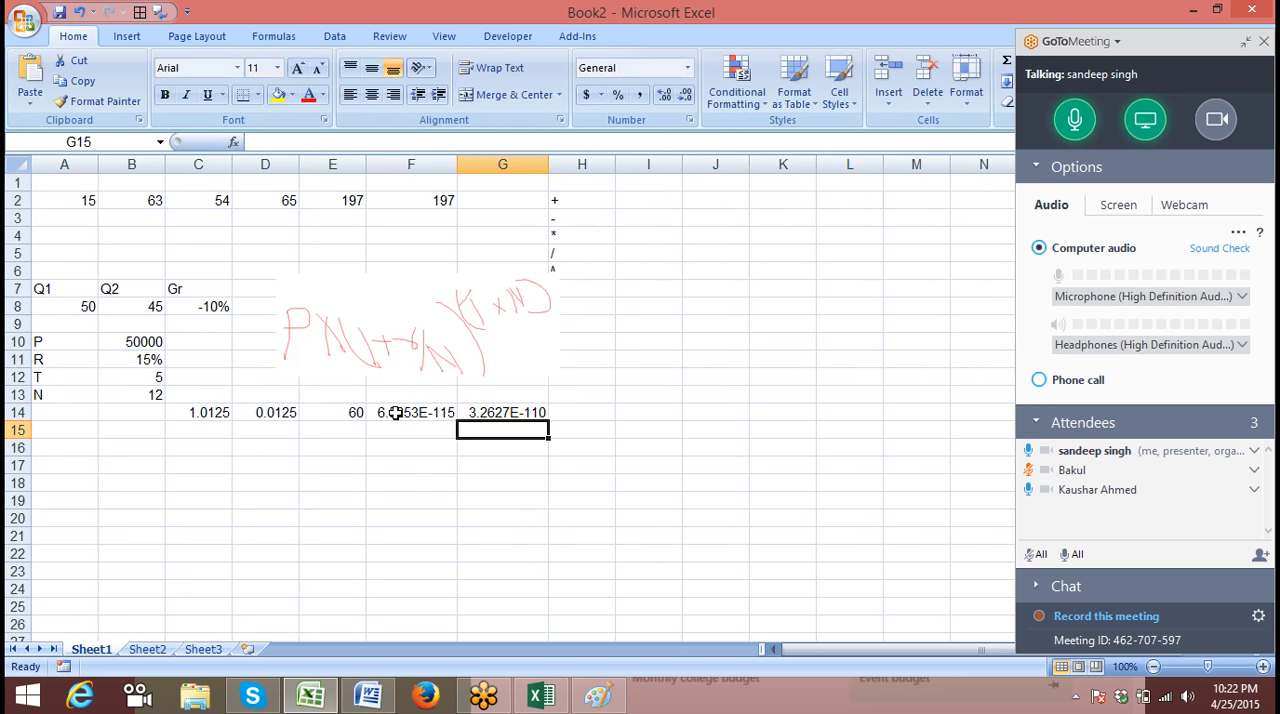
click(519, 412)
right_click(519, 414)
click(508, 420)
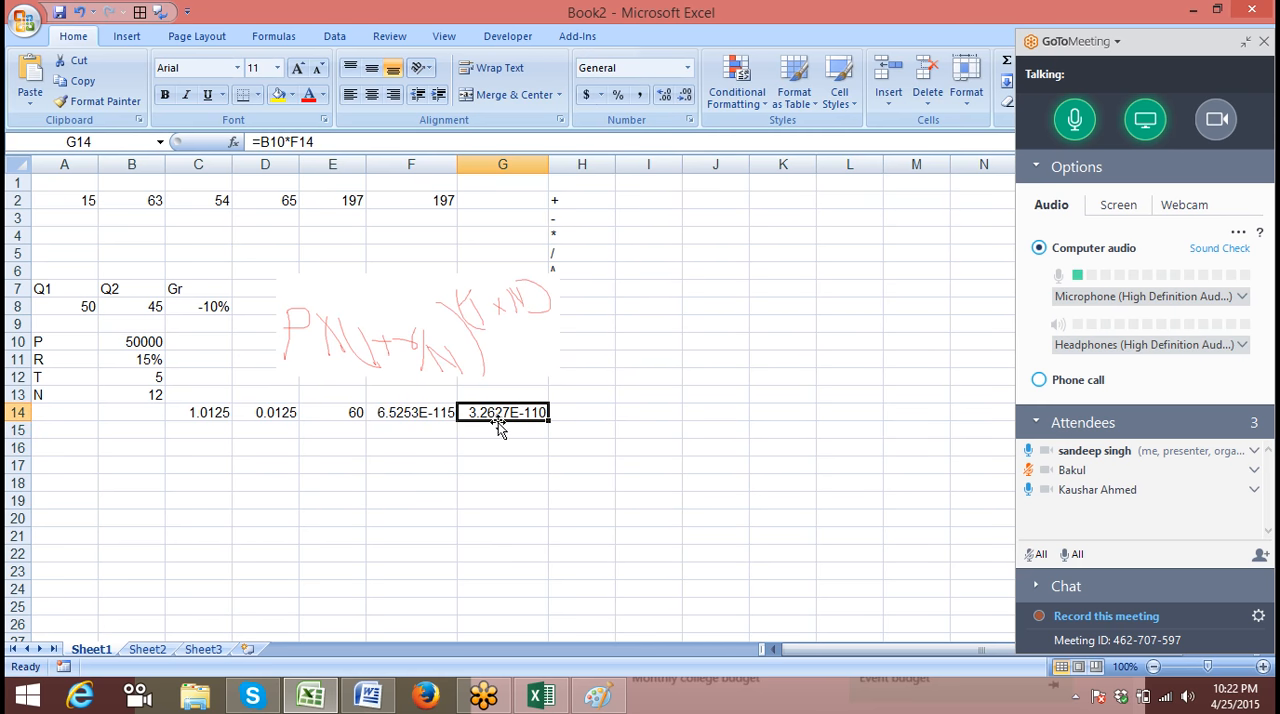
right_click(500, 427)
click(537, 345)
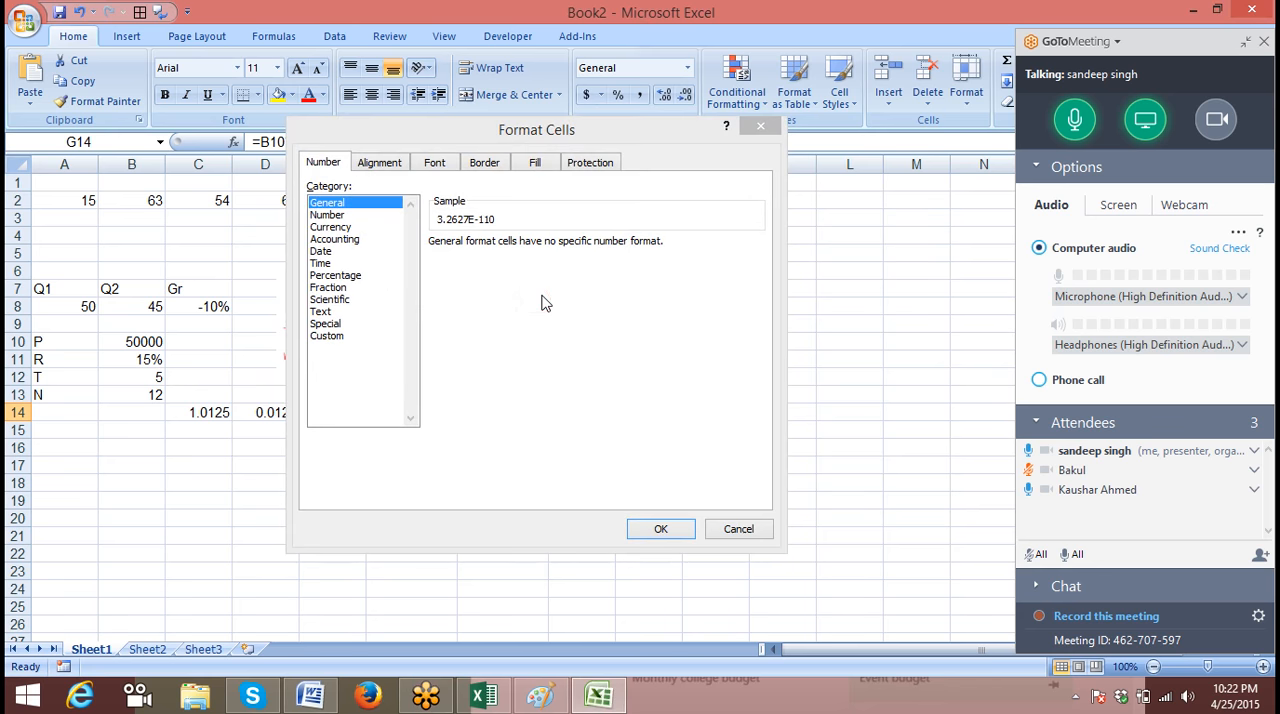
click(730, 528)
Correct the formula in F14 to =C14^E14, and reselect the compound interest result in G14
double_click(398, 412)
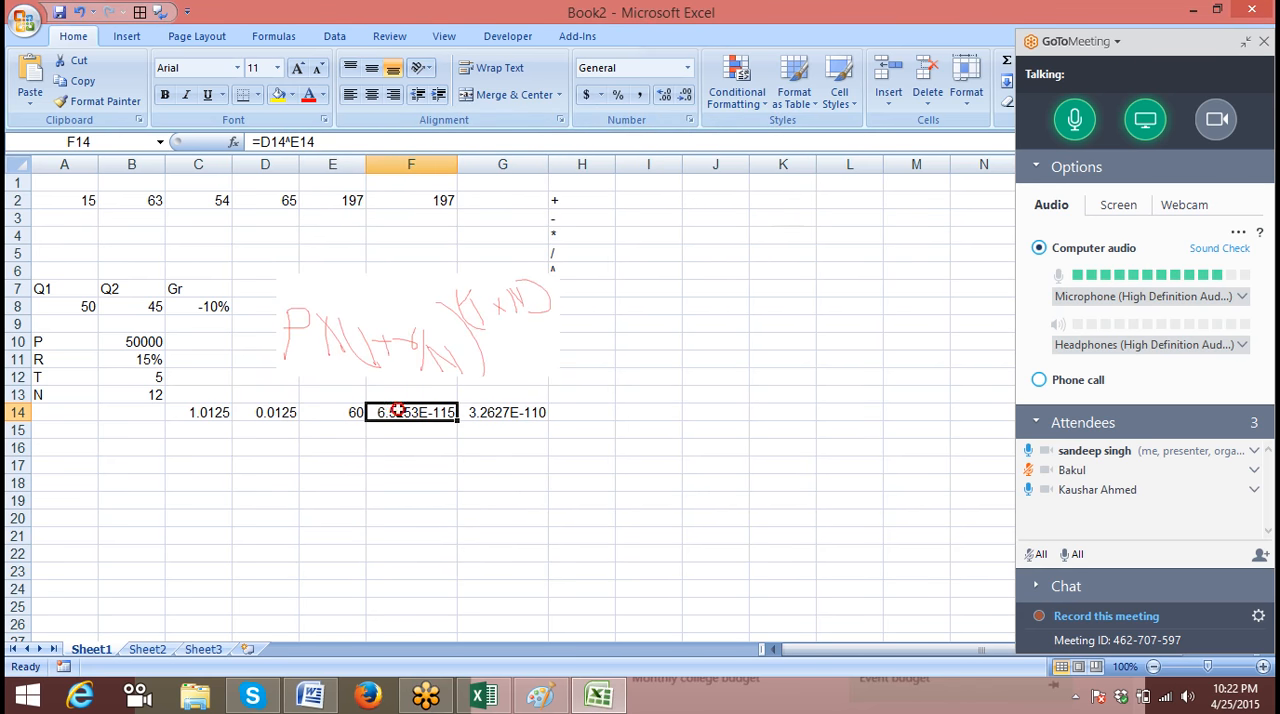
click(225, 421)
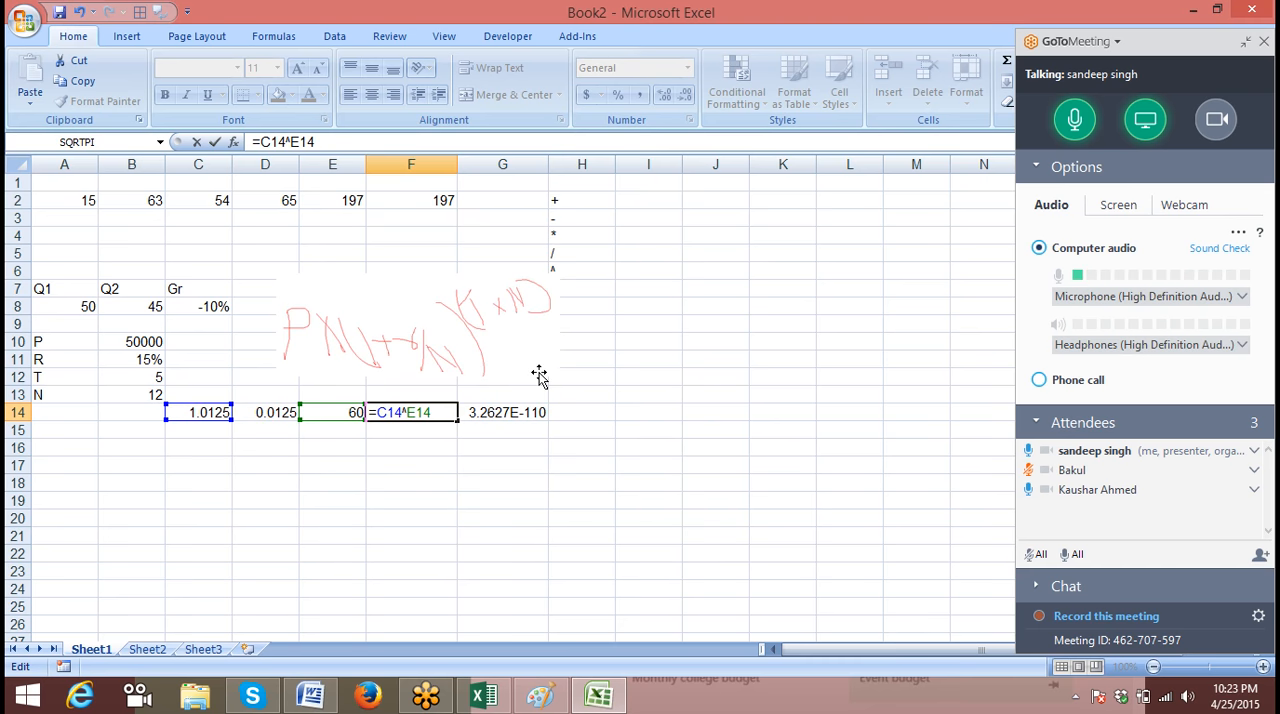
key(Return)
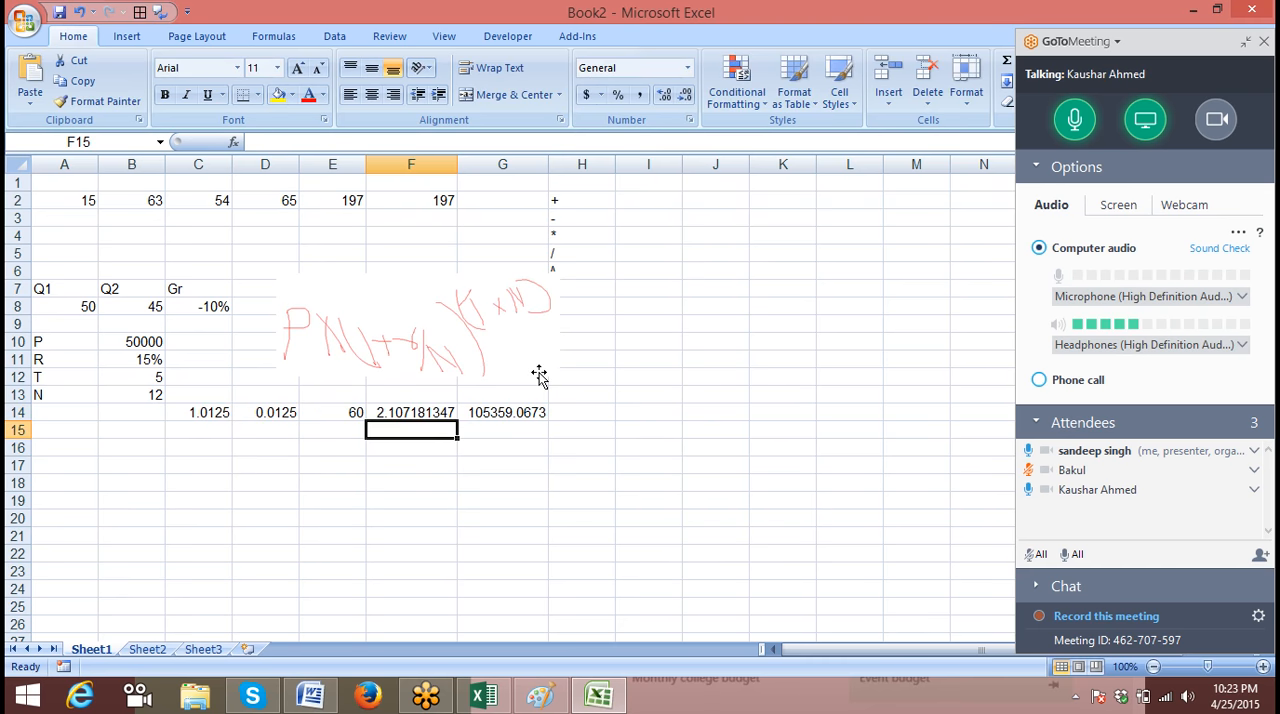
key(Up)
key(Right)
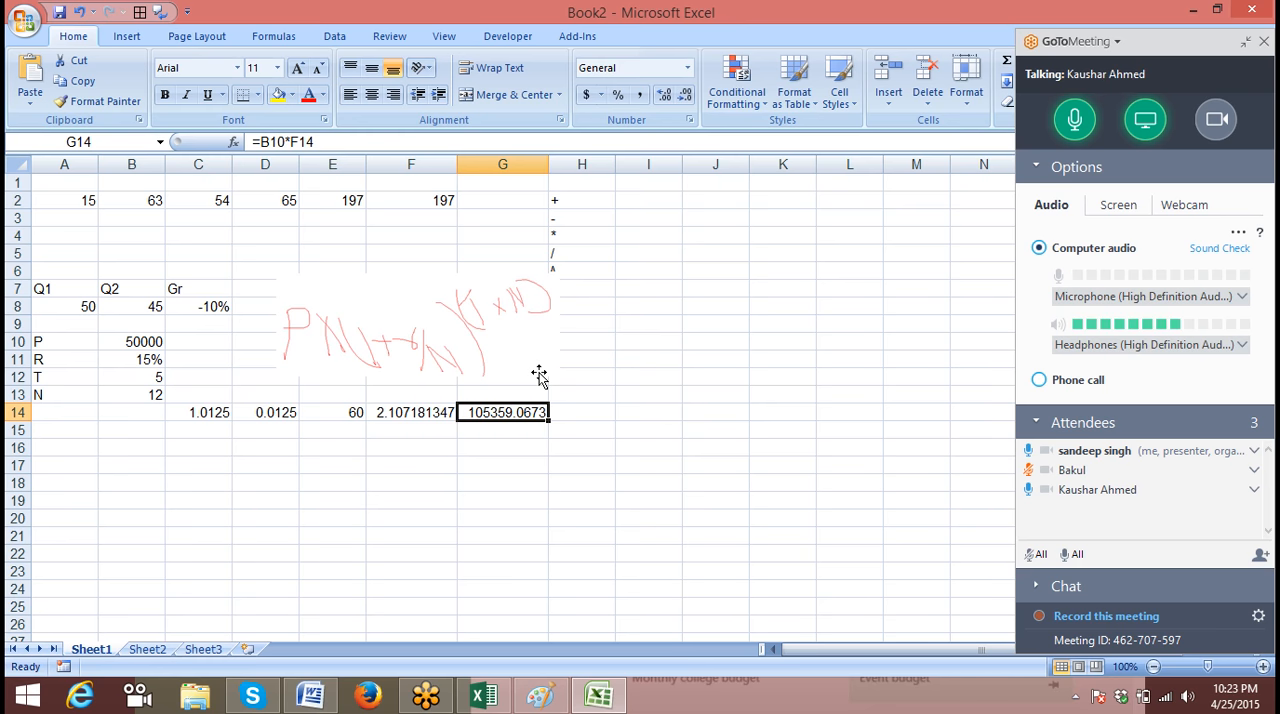
Move the divided-rate formula from D14 to B14 and check which cells it refers to
click(276, 414)
drag(278, 422, 145, 428)
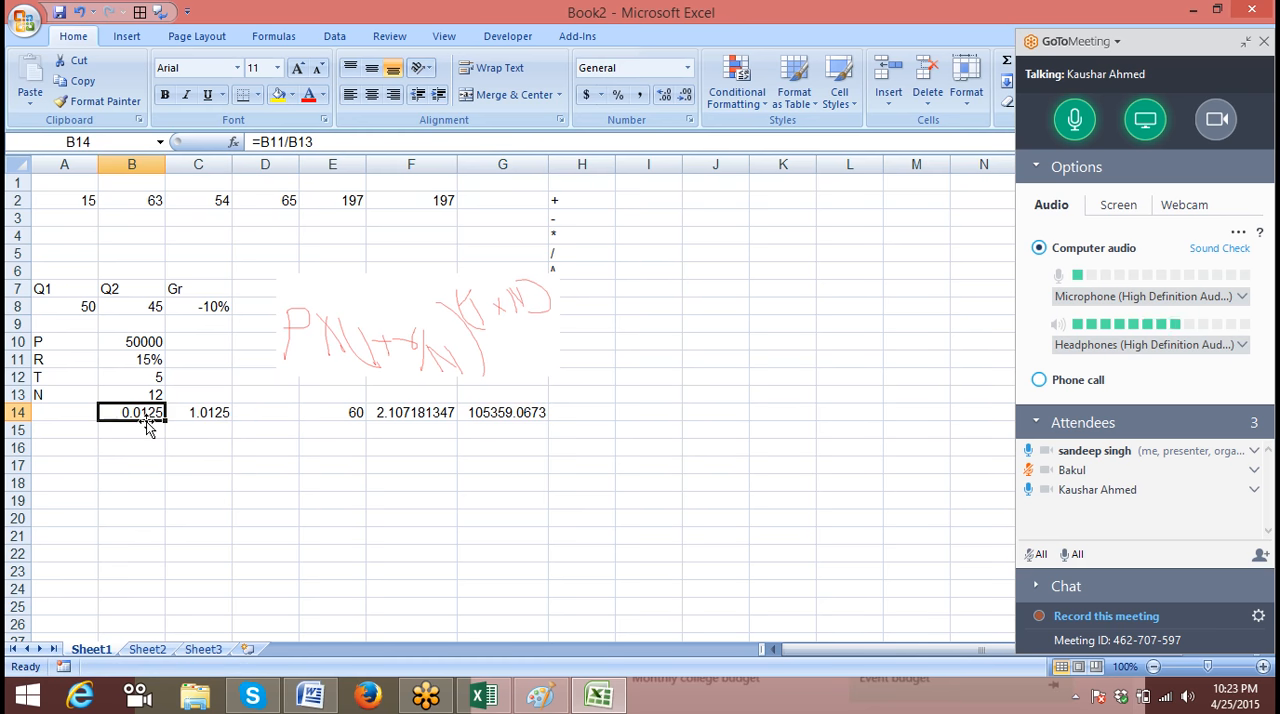
double_click(143, 414)
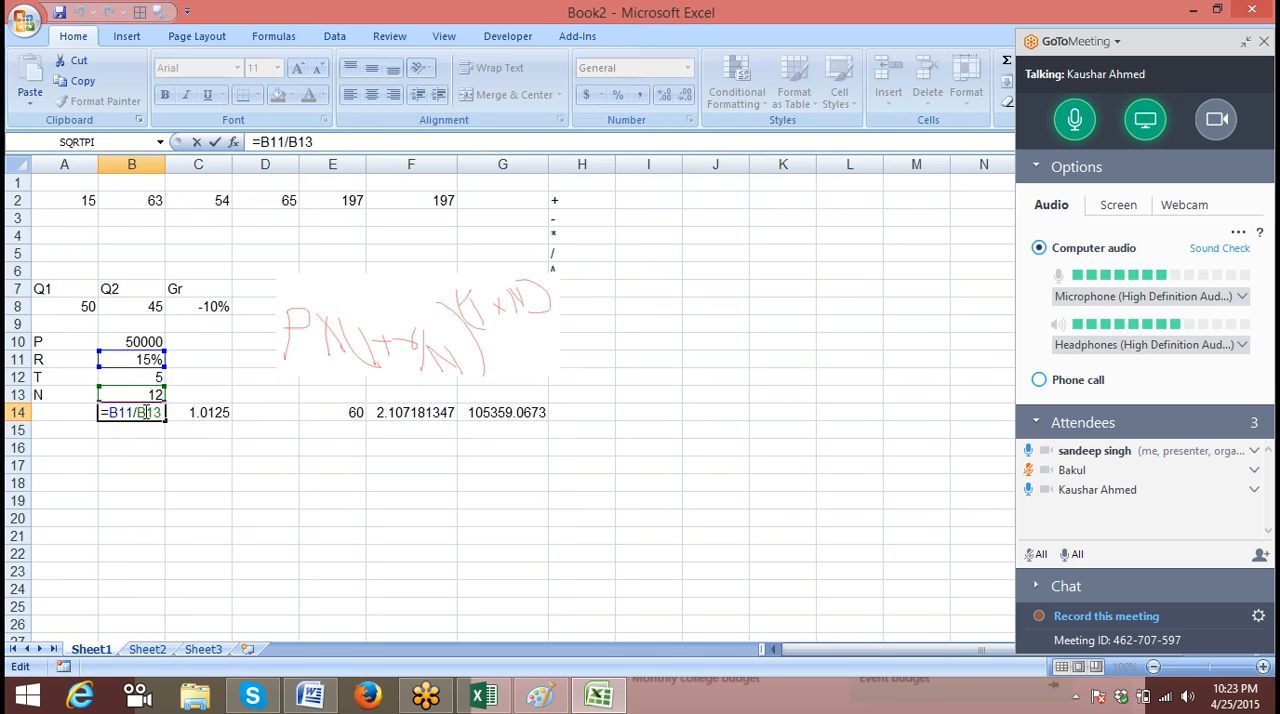
key(Return)
Review the formulas and cell references in C14, E14, F14 and G14 against the handwritten compound interest formula
double_click(188, 412)
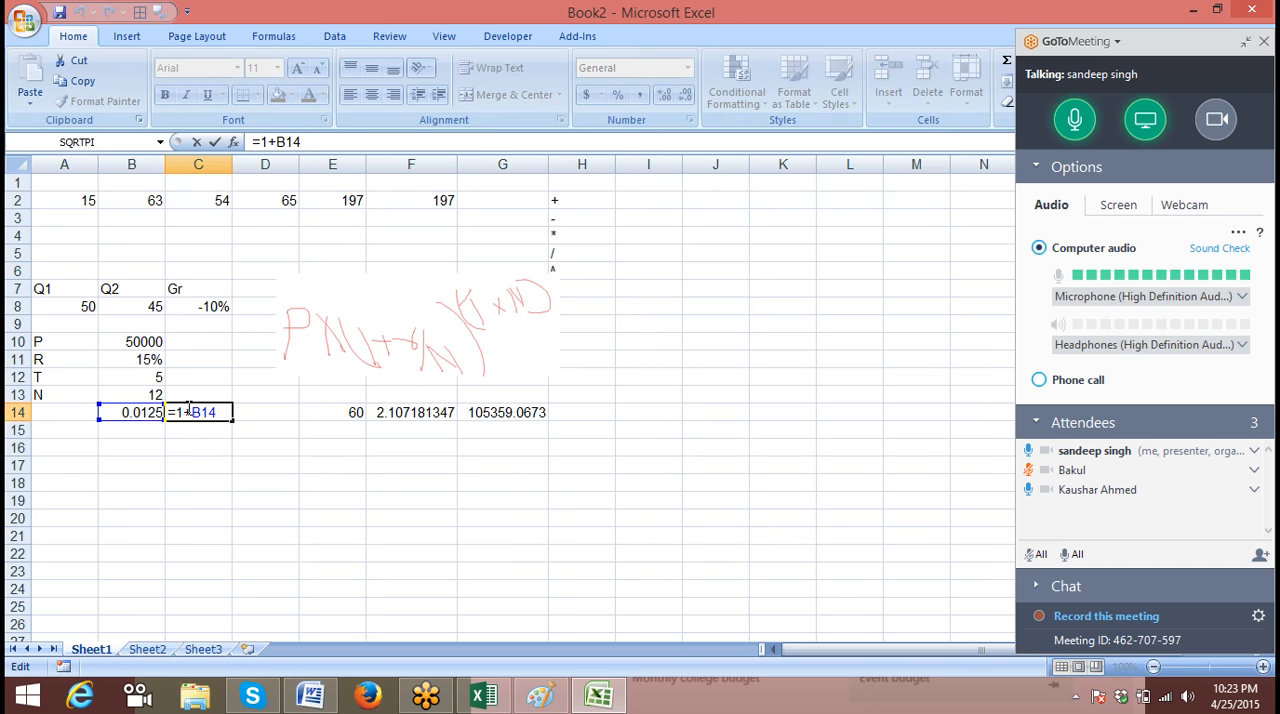
key(Return)
click(341, 410)
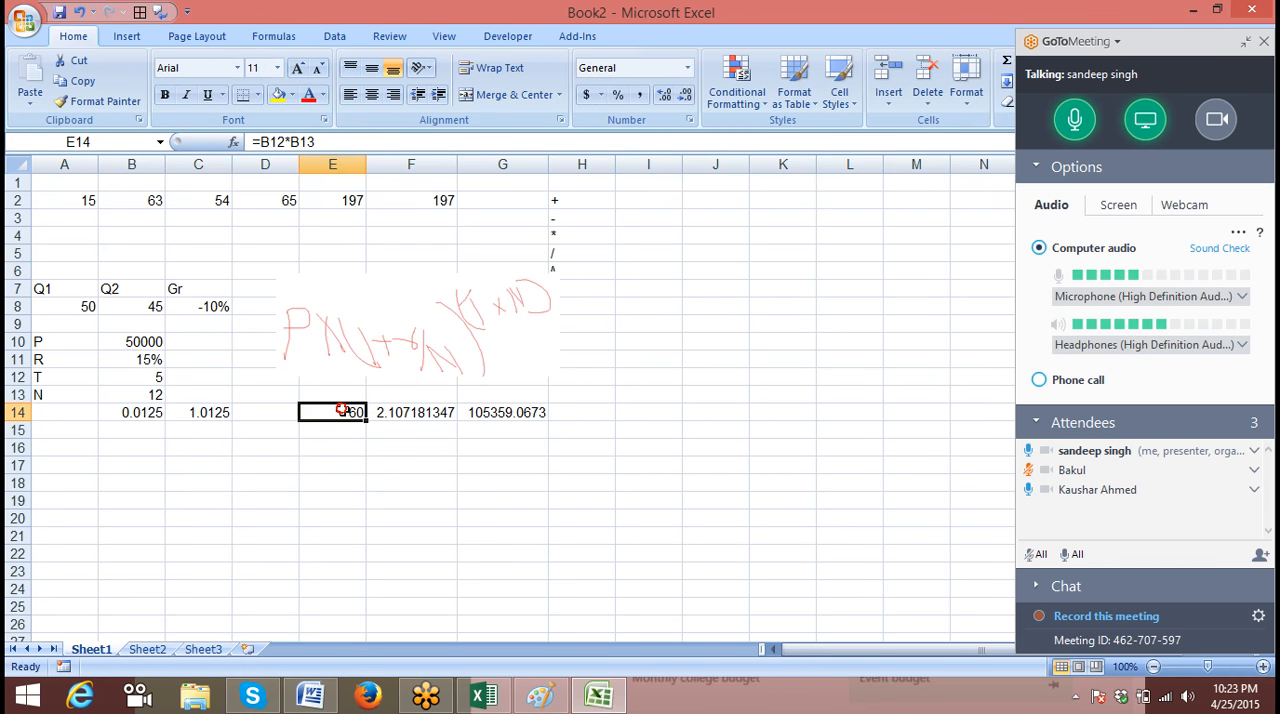
double_click(341, 410)
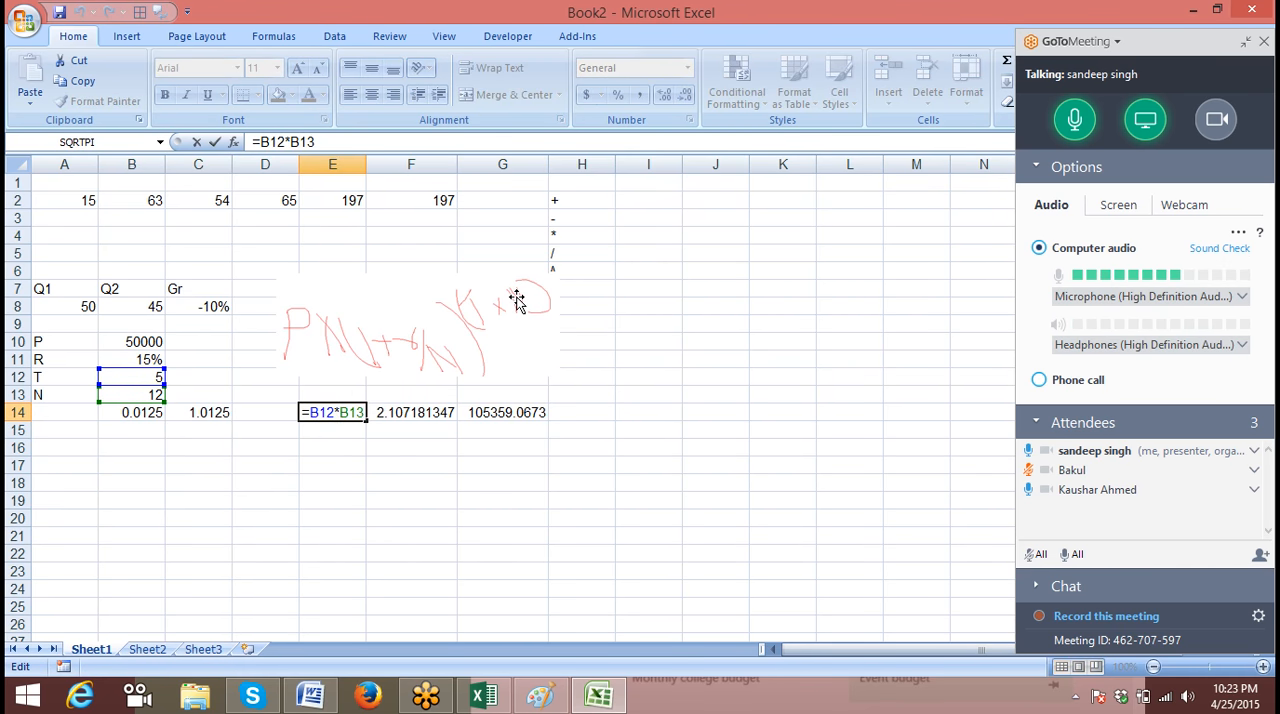
key(Return)
text(.)
click(430, 413)
drag(182, 412, 350, 412)
click(398, 412)
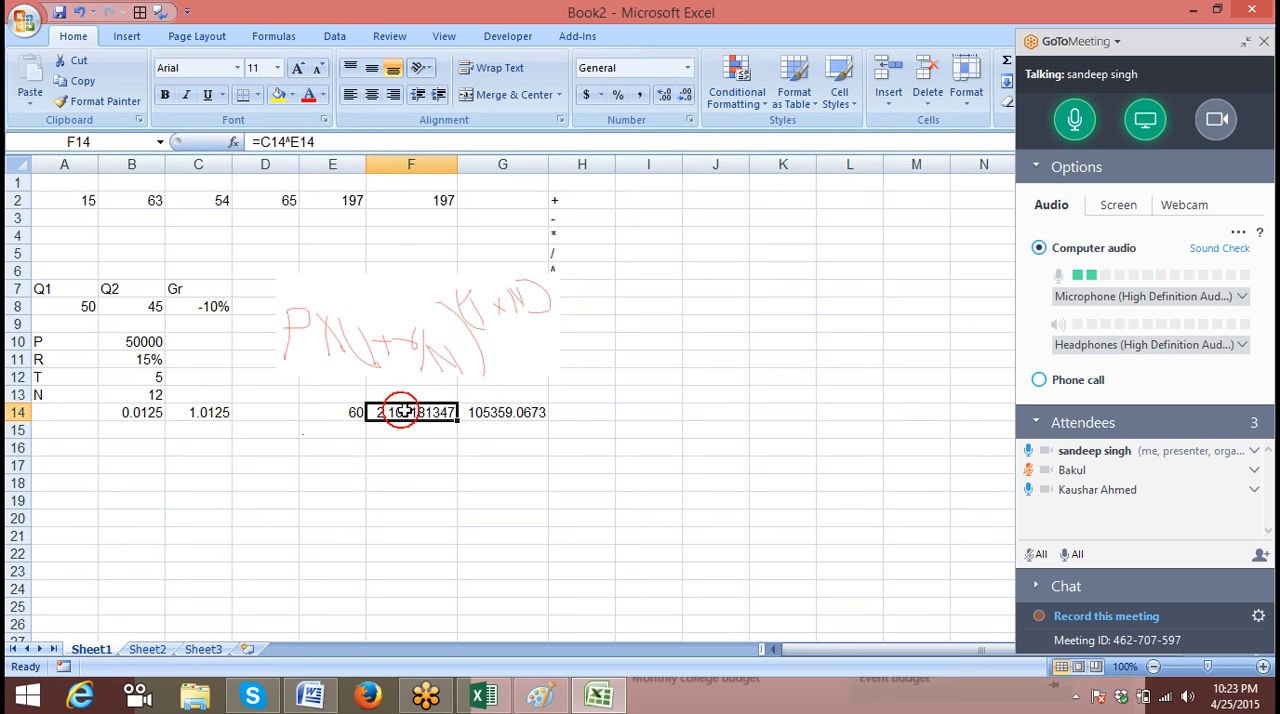
click(496, 412)
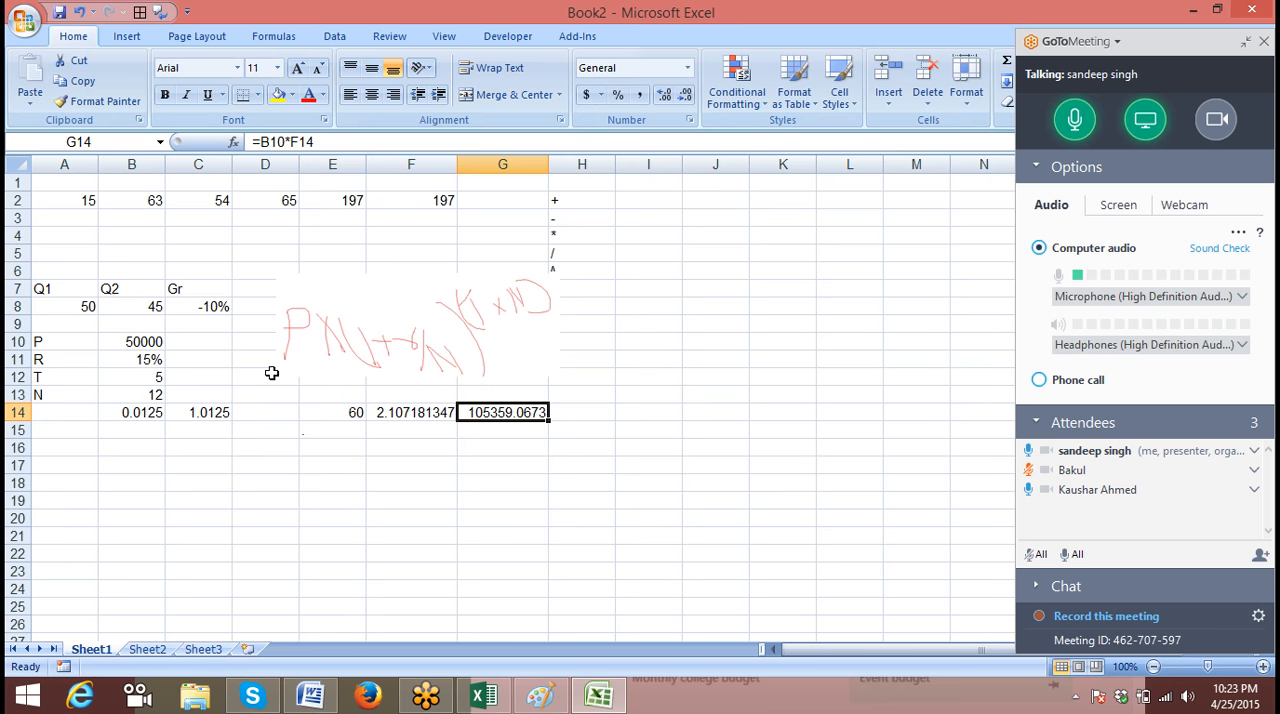
Go back through the row 14 calculation pieces from B14 to G14 and inspect how C14 refers to B14
click(157, 413)
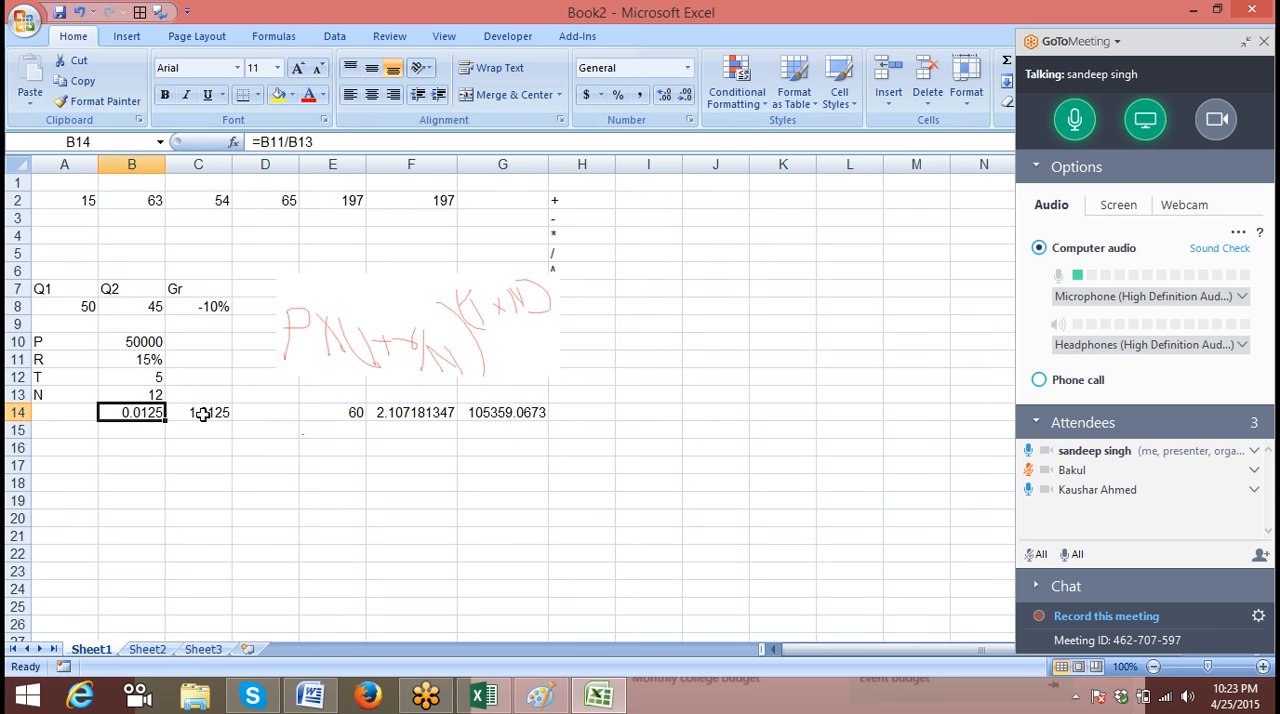
click(203, 413)
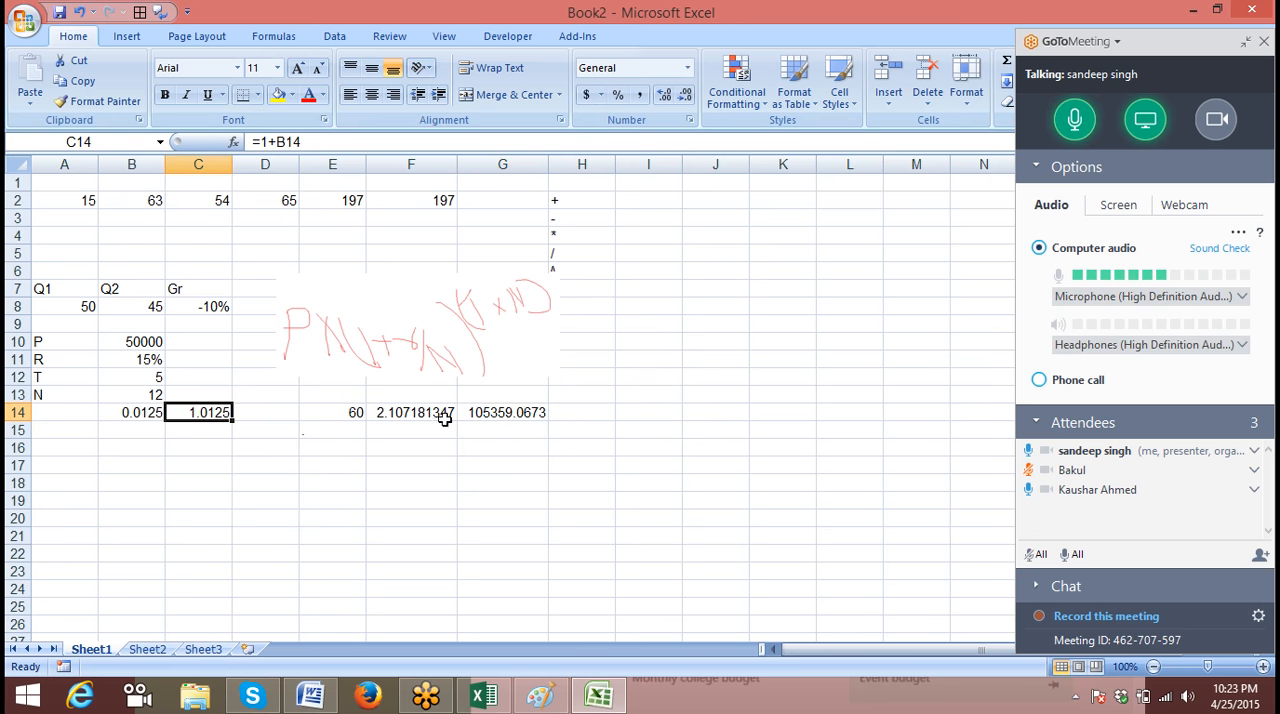
drag(525, 417, 141, 423)
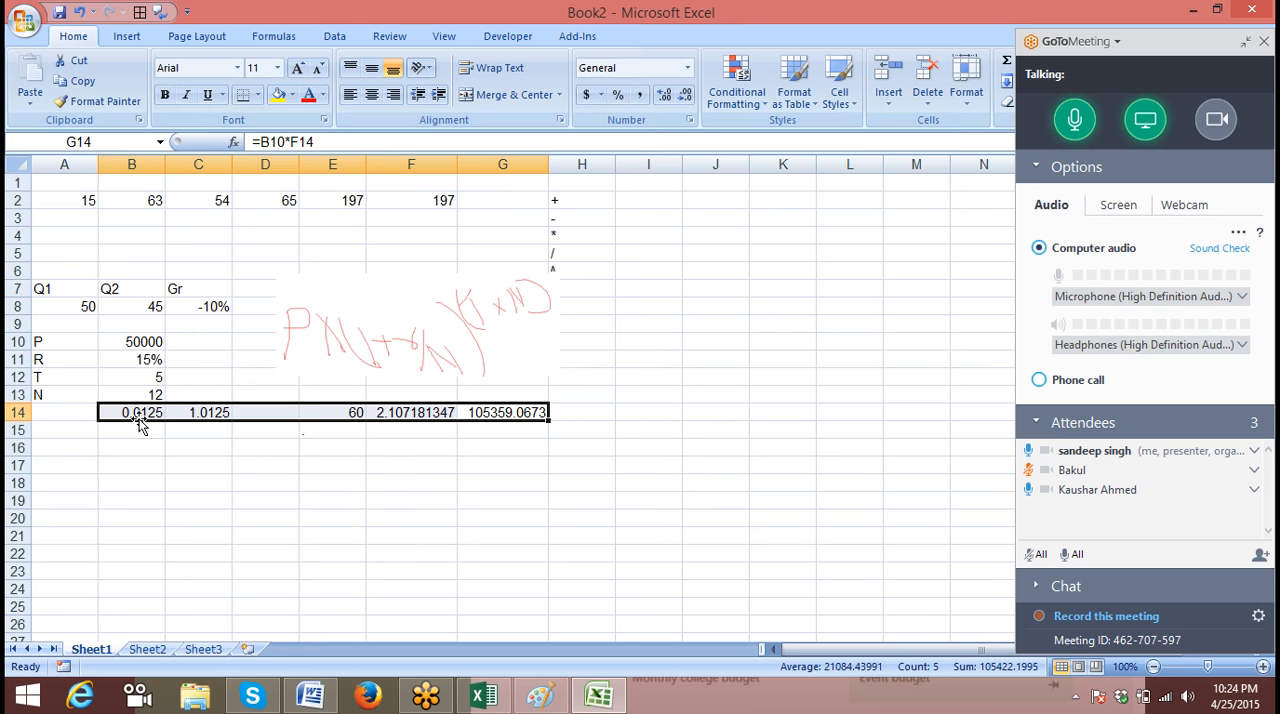
click(398, 412)
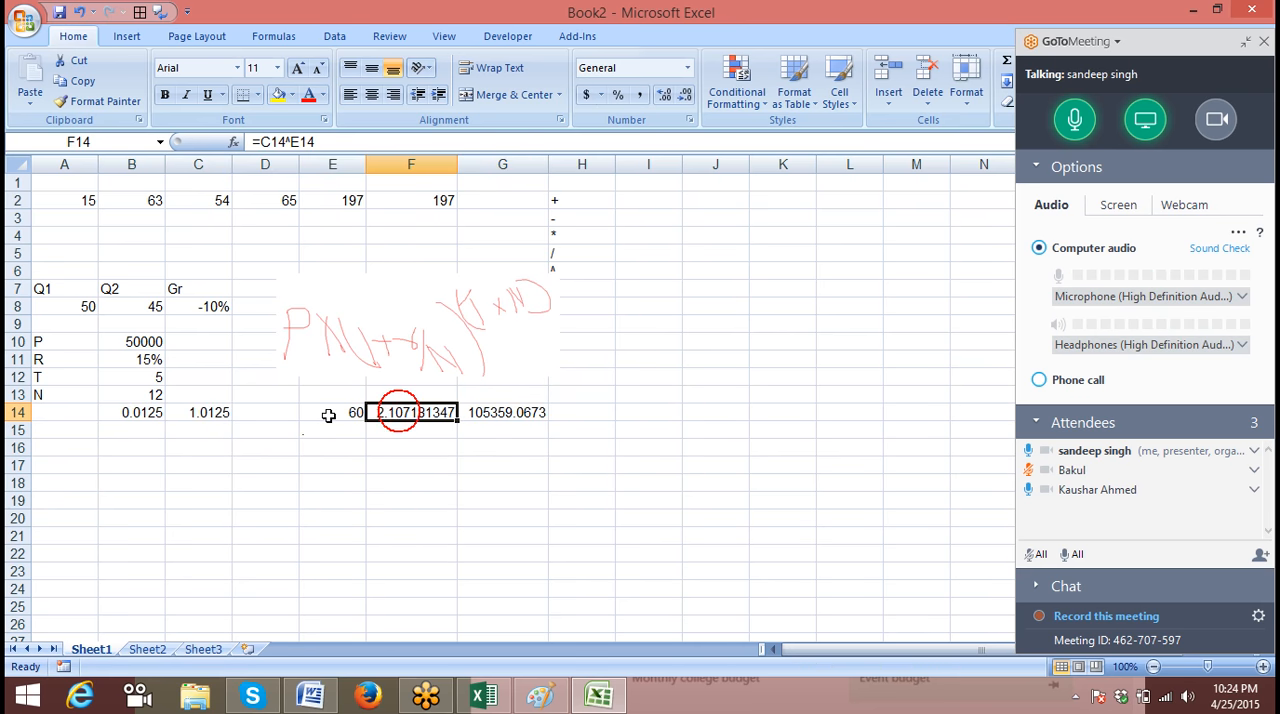
click(325, 413)
click(195, 416)
click(137, 418)
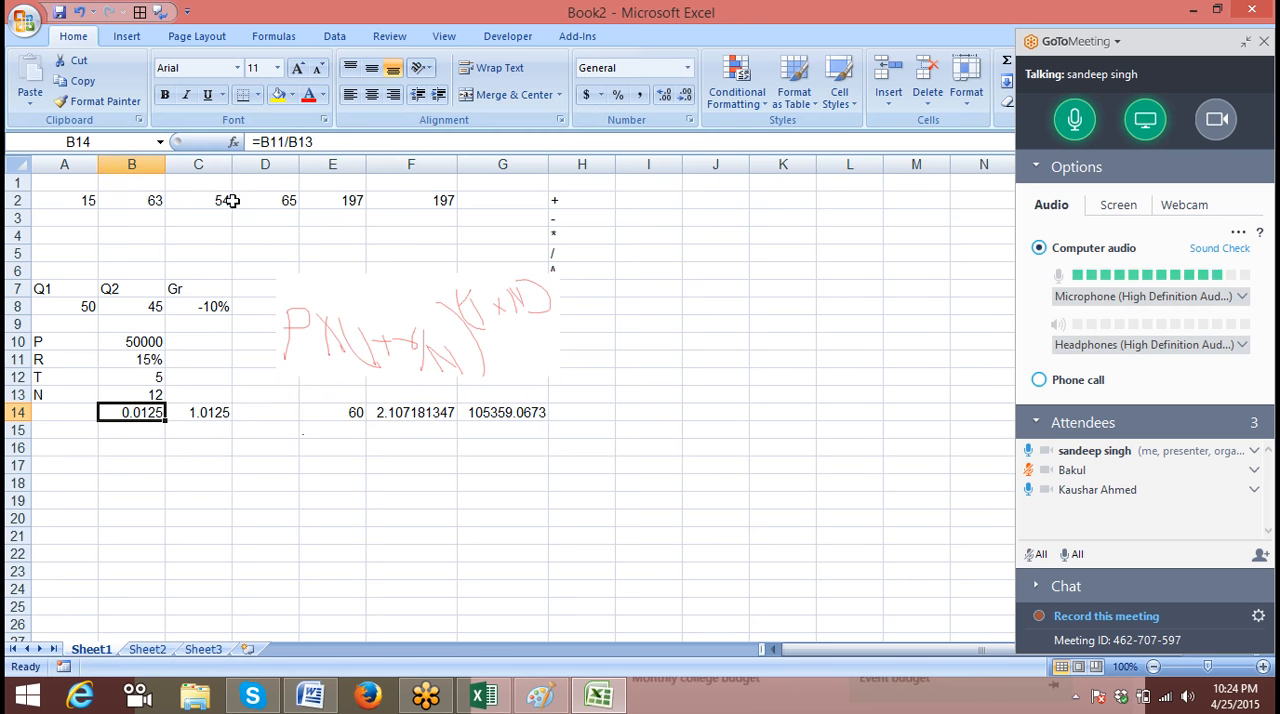
click(210, 416)
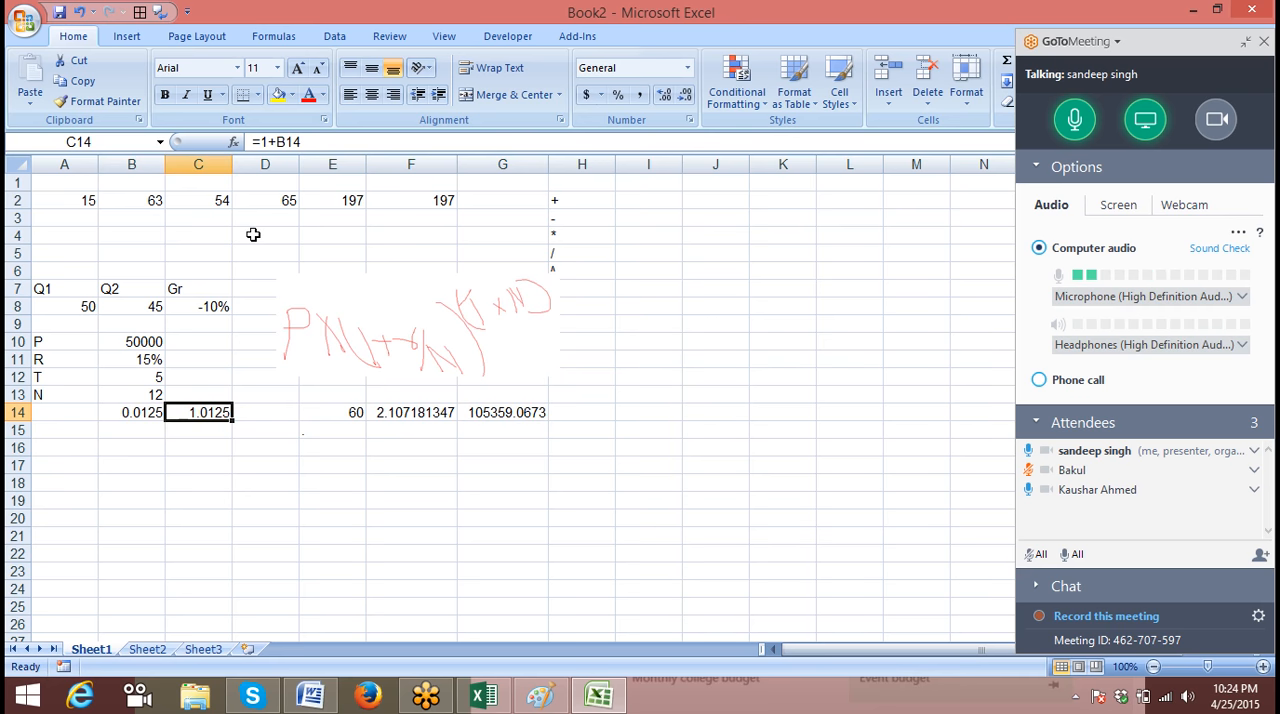
click(296, 142)
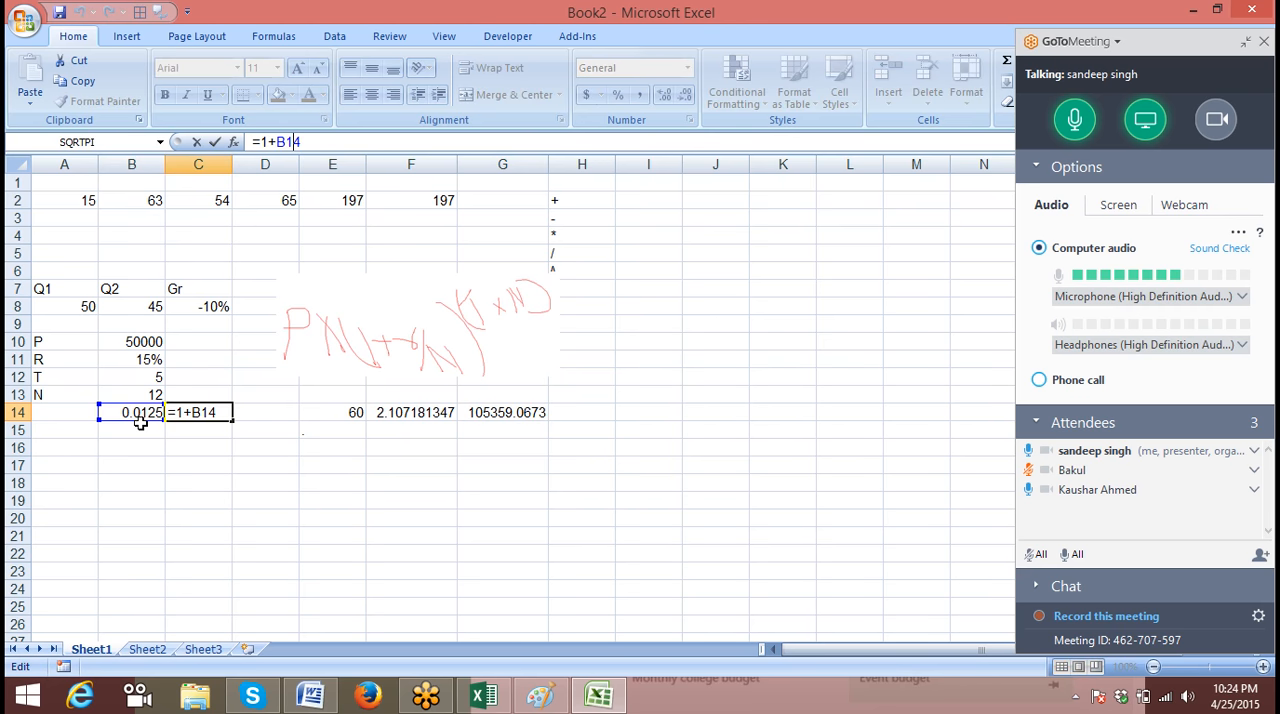
key(Return)
Copy the expression B11/B13 from the formula in cell B14 without changing that cell
click(140, 420)
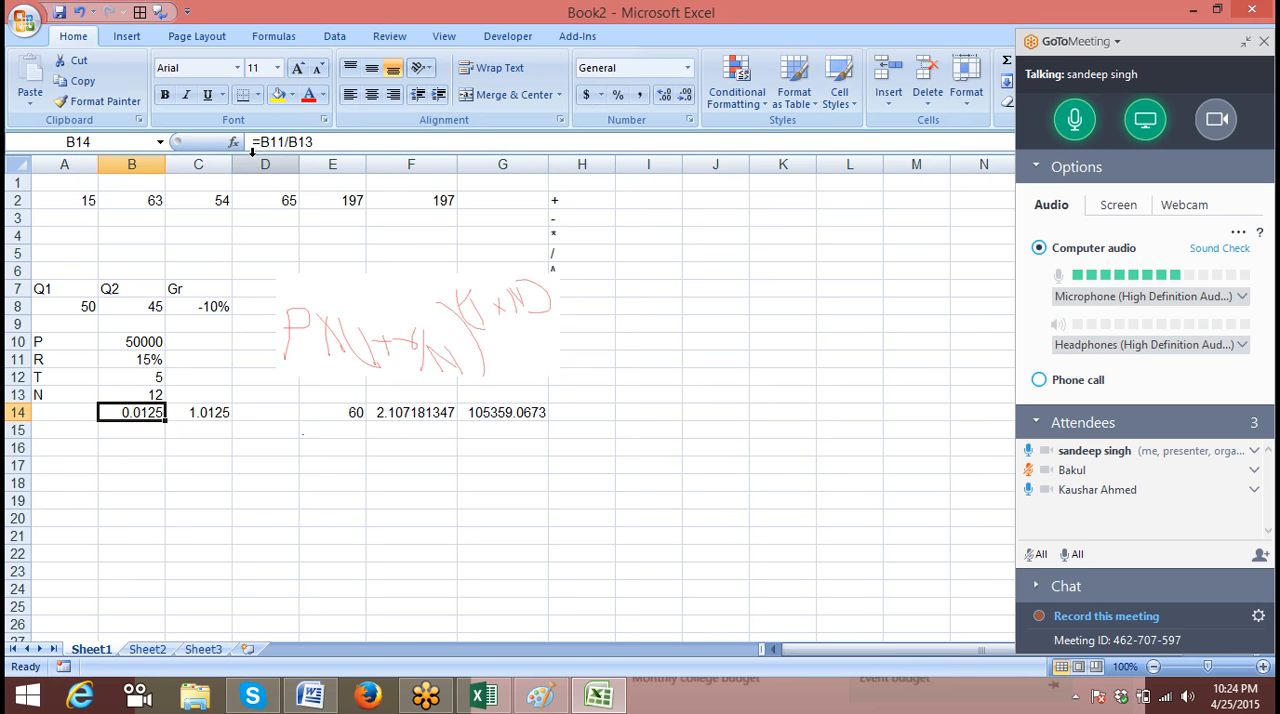
drag(259, 142, 327, 142)
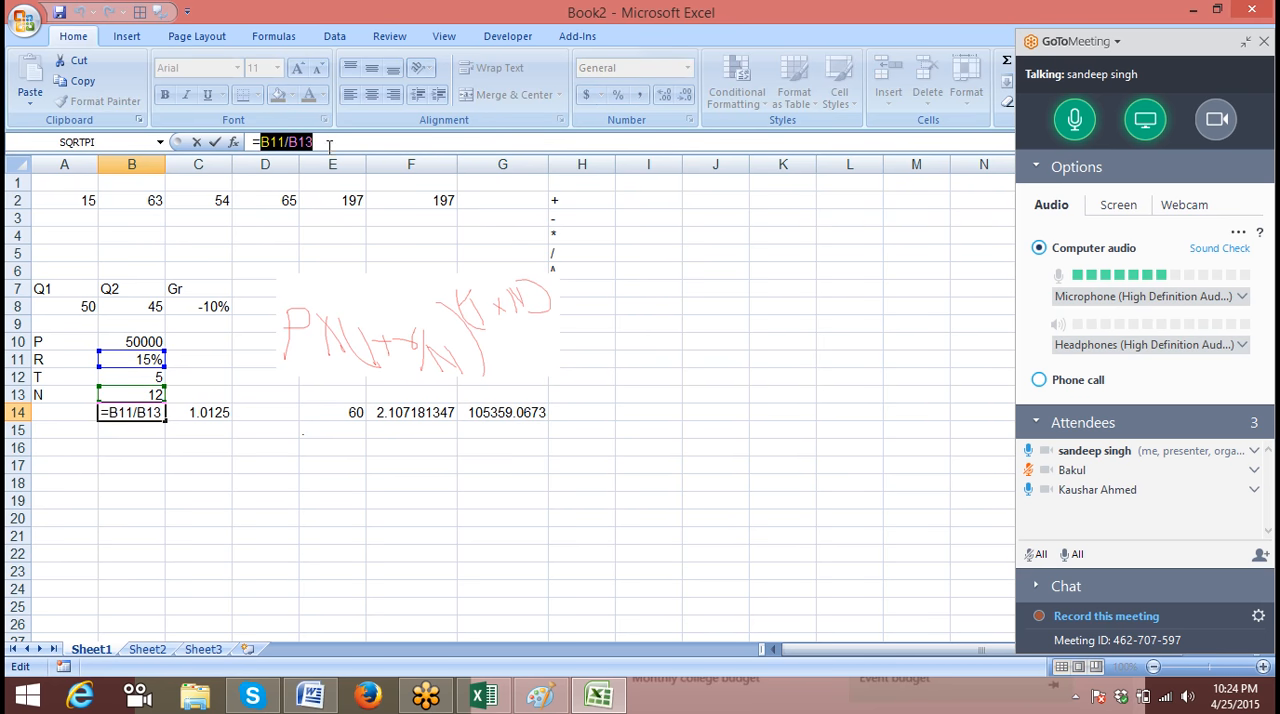
key(Escape)
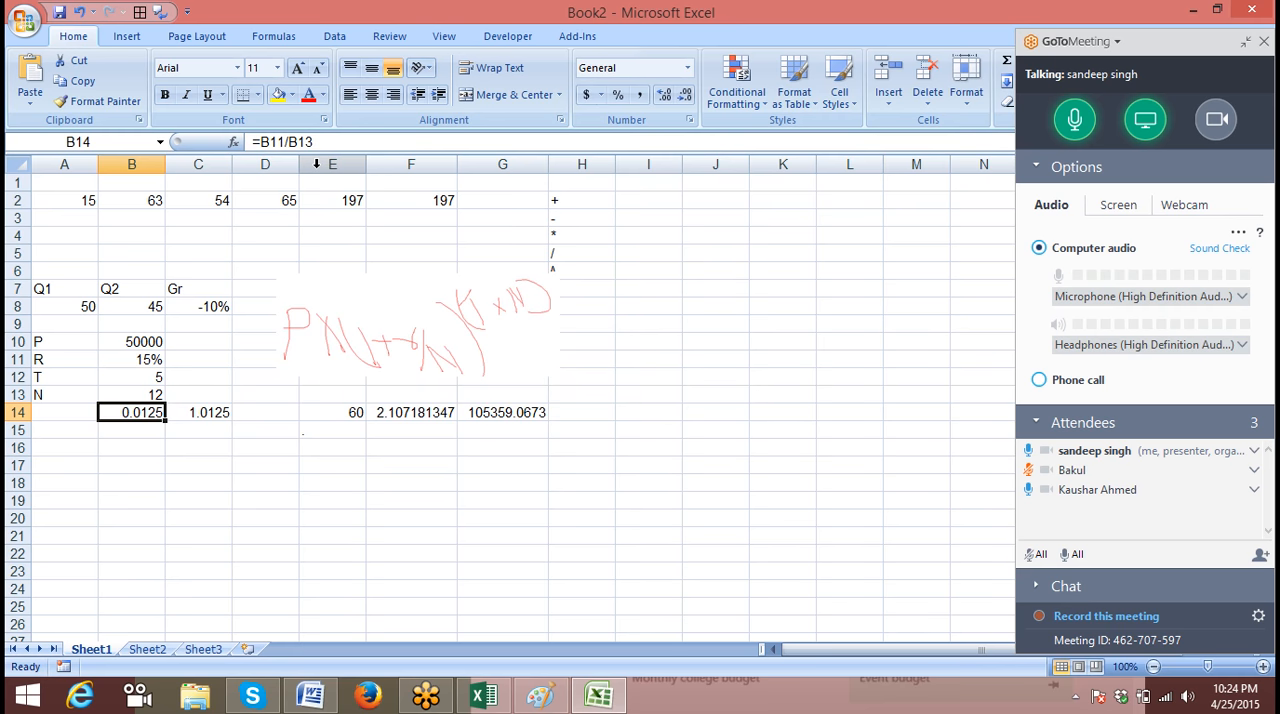
Replace the B14 reference in C14 so its formula is =1+(B11/B13), and clear cell B14
click(221, 411)
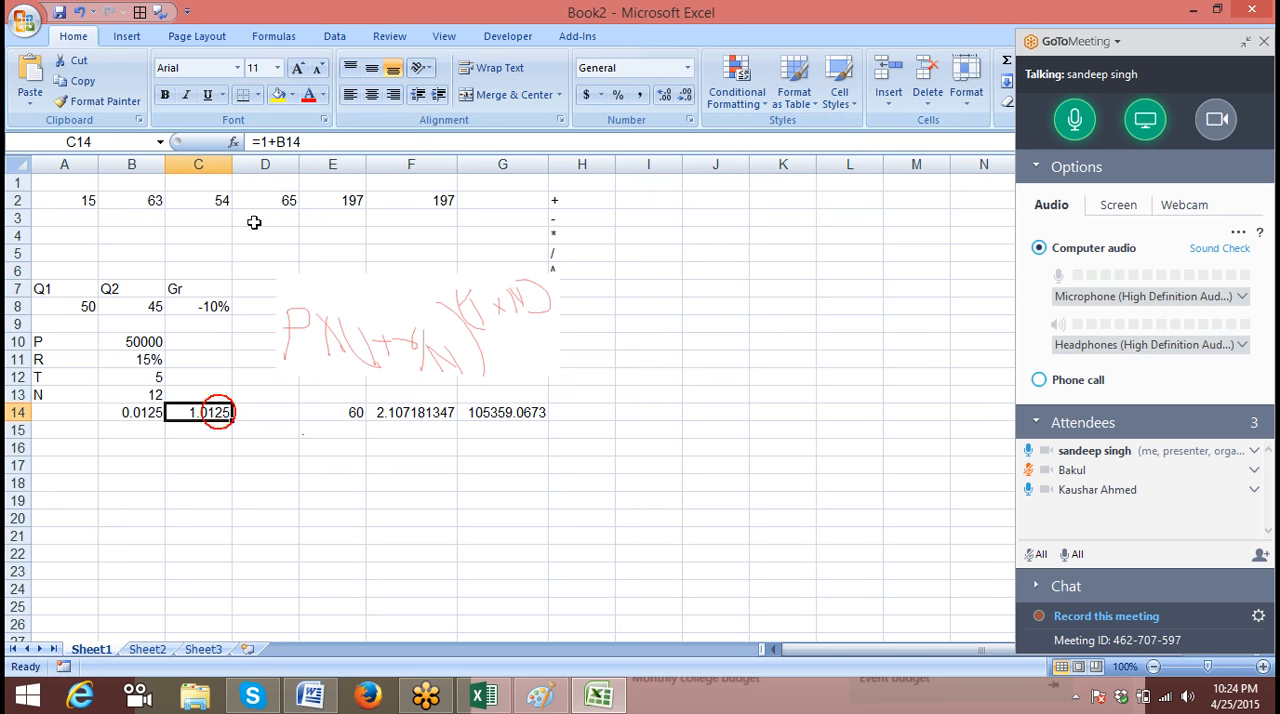
click(278, 143)
key(Delete)
key(Delete)
key(Delete)
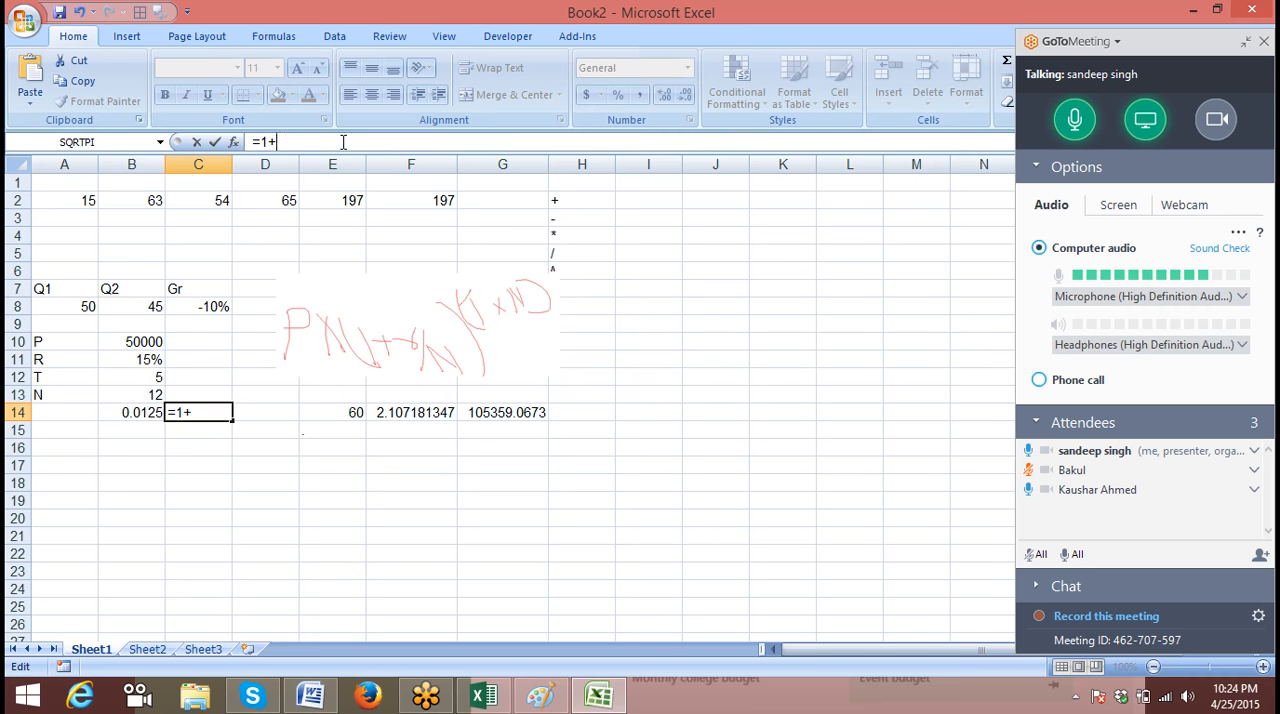
text((B11/B13)
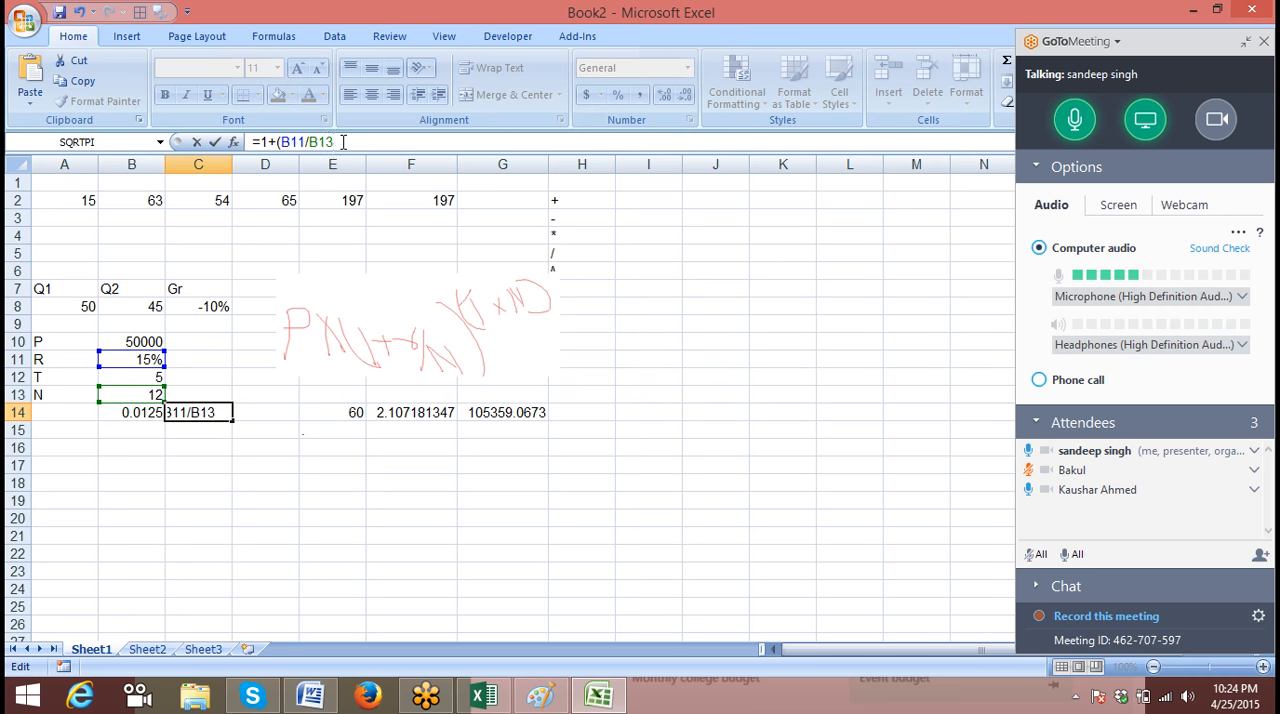
text())
key(Return)
key(Up)
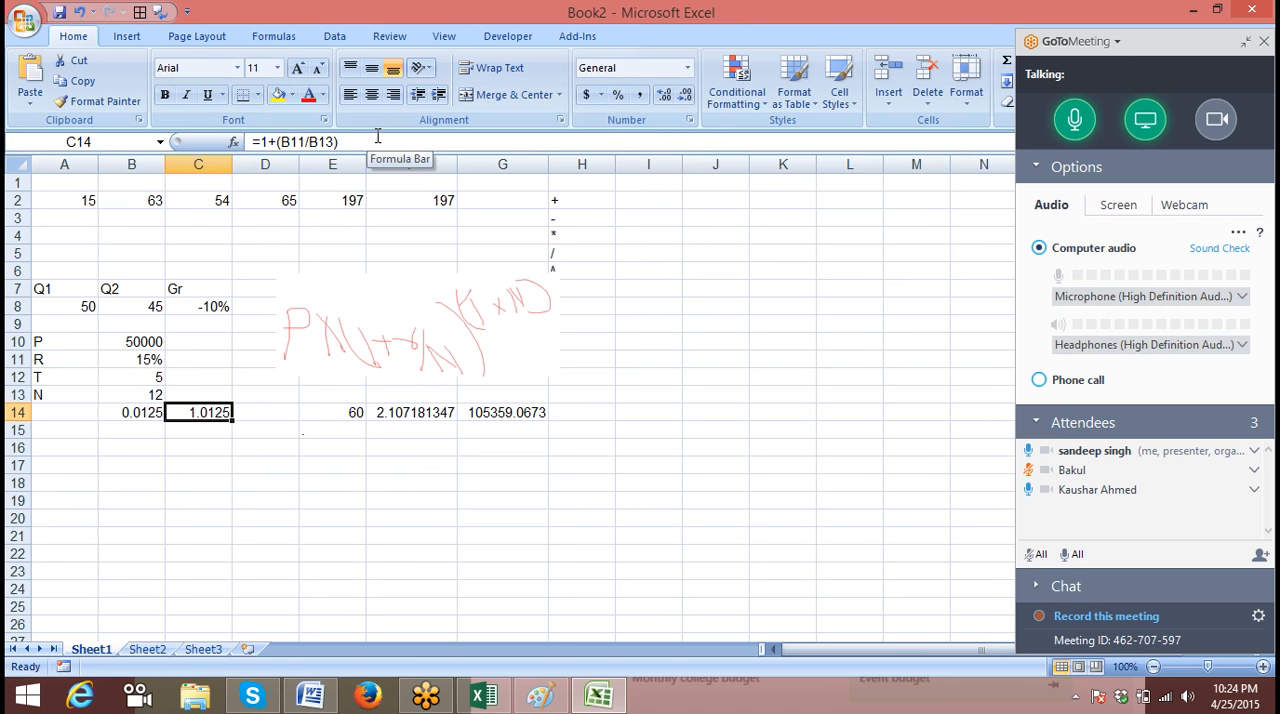
key(Left)
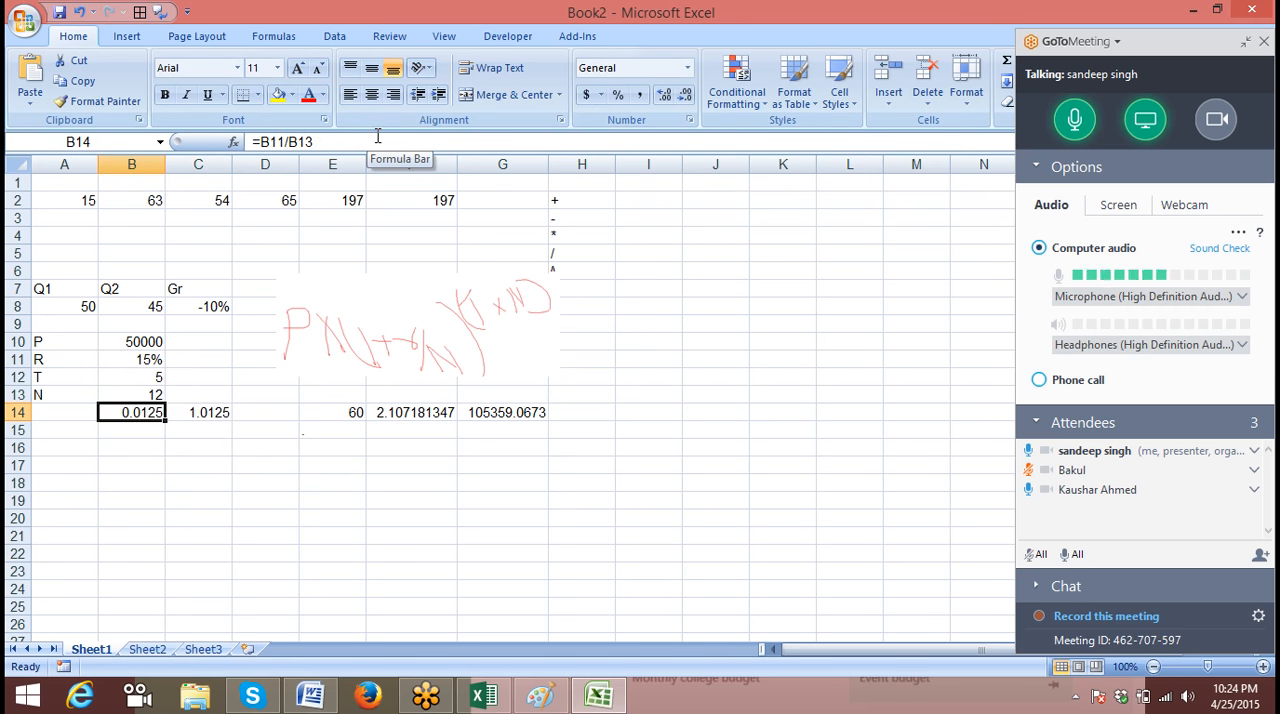
key(Delete)
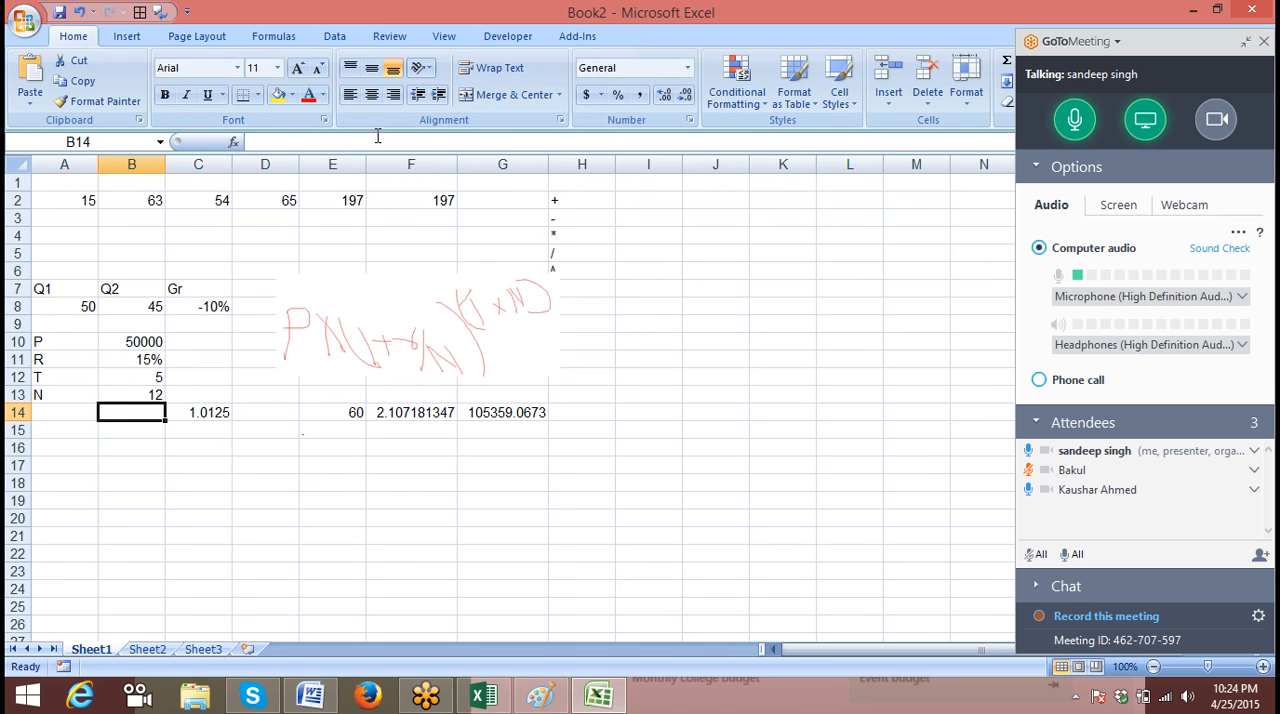
Copy the expression 1+(B11/B13) from the formula in cell C14 without changing that cell
click(235, 412)
click(262, 141)
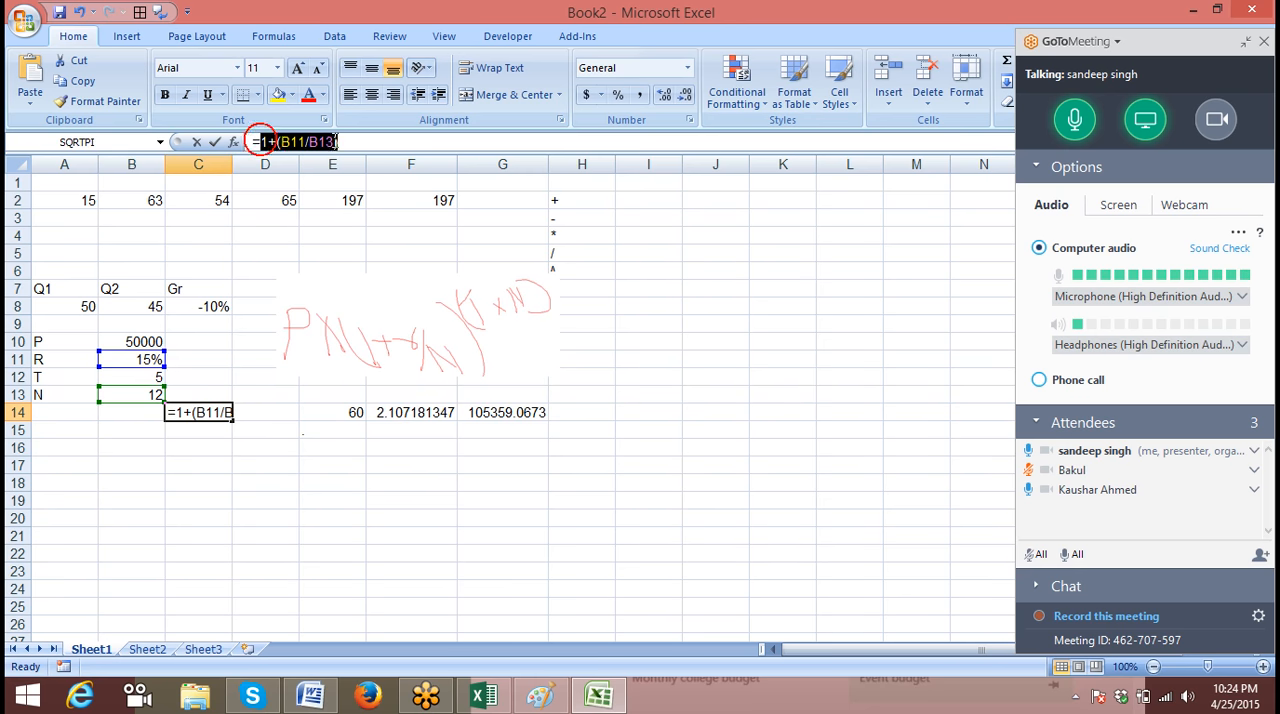
drag(336, 142, 360, 143)
key(Escape)
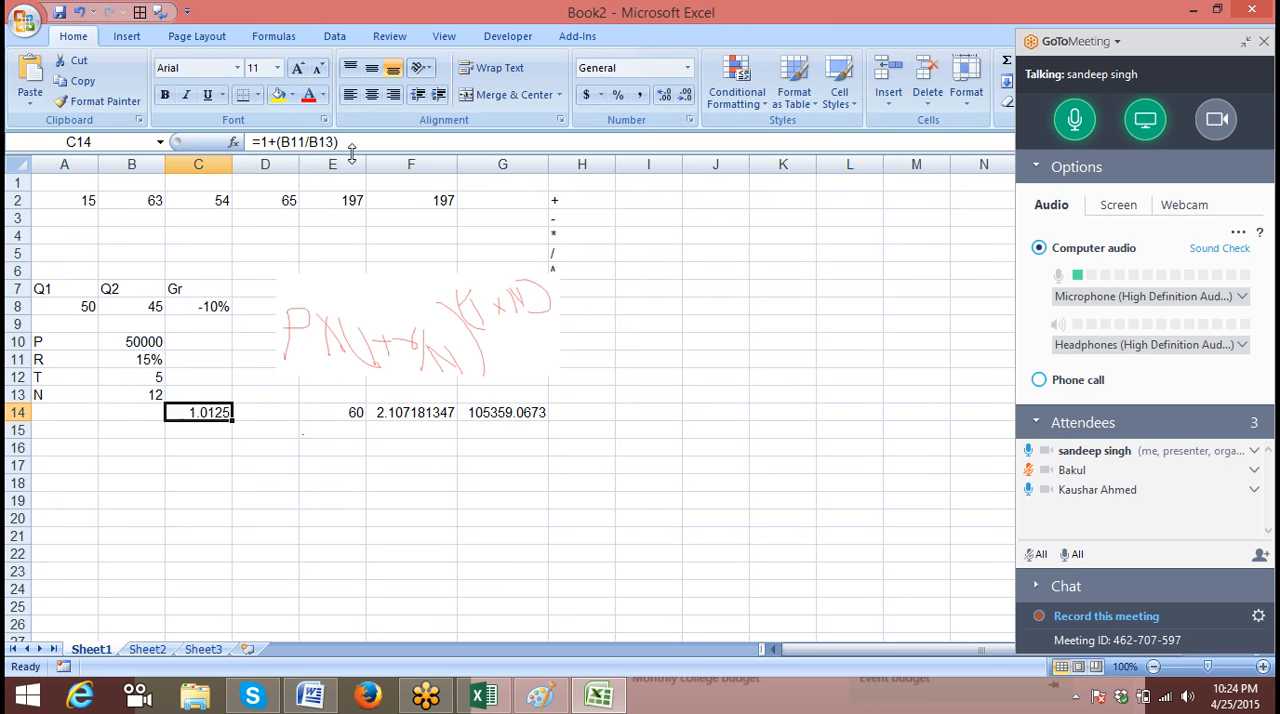
Replace the C14 reference in F14 with the bracketed expression so its formula is =(1+(B11/B13))^E14
click(427, 413)
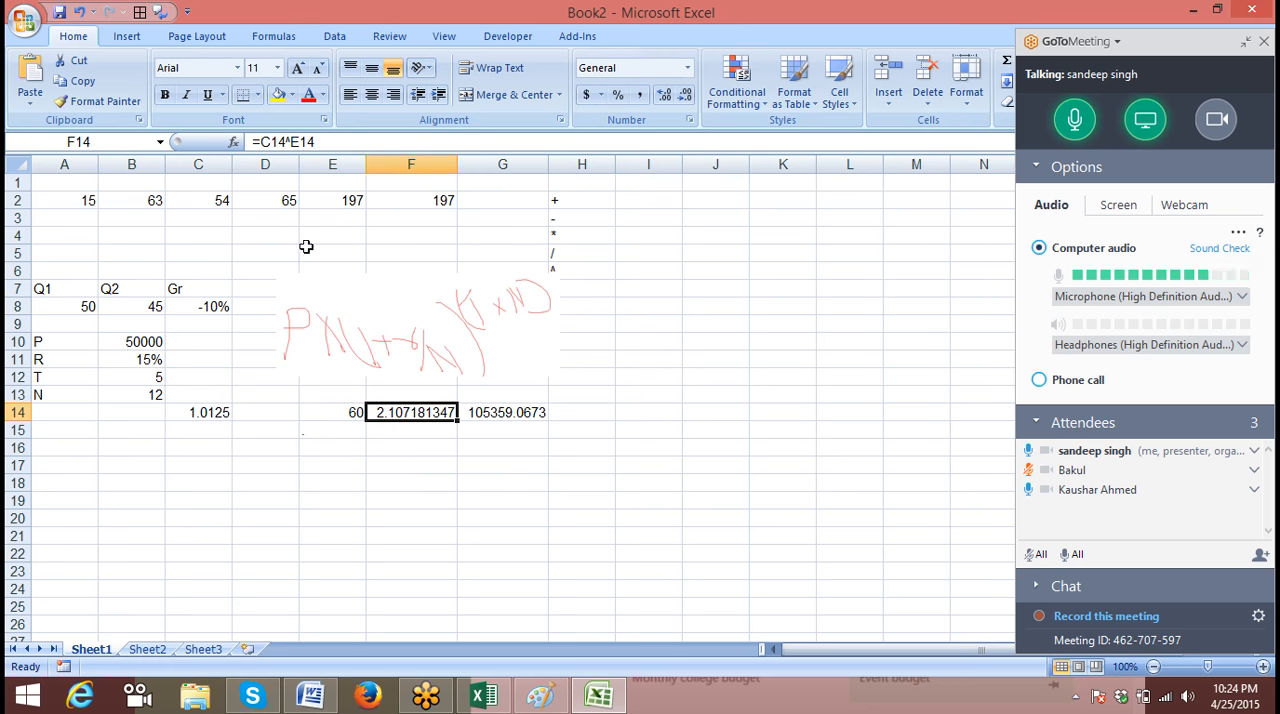
drag(261, 142, 286, 142)
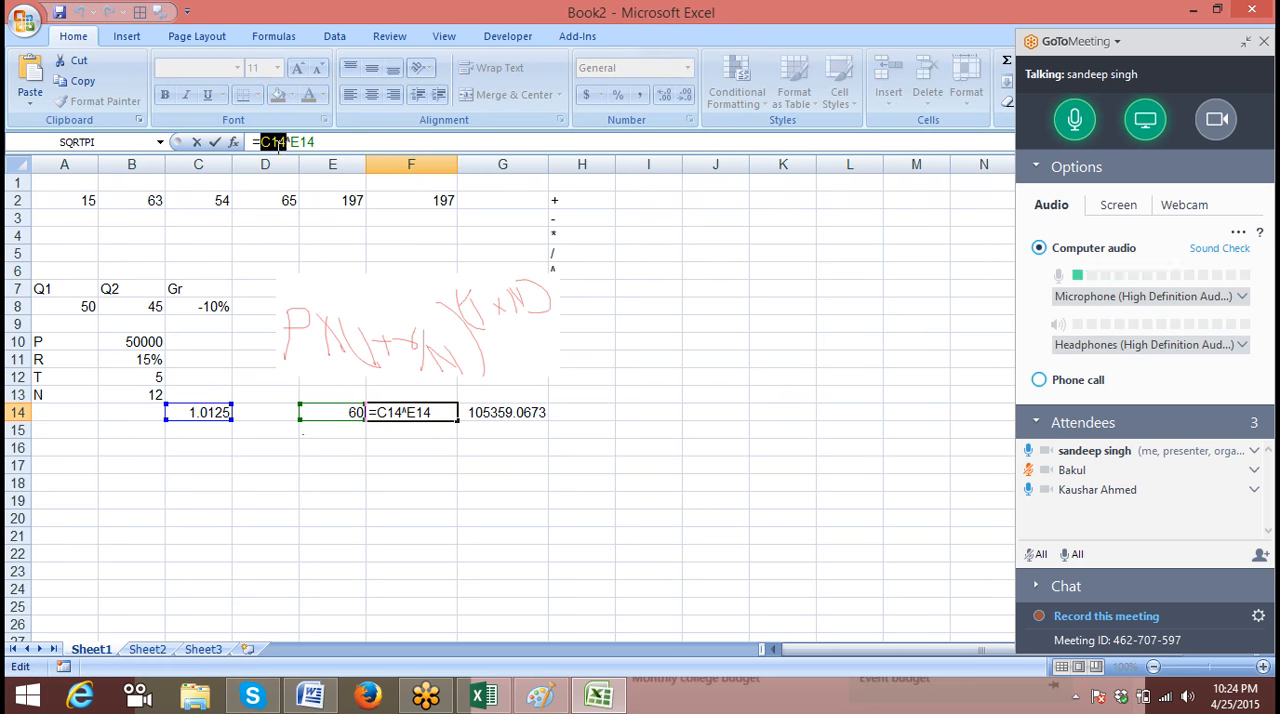
key(BackSpace)
text(())
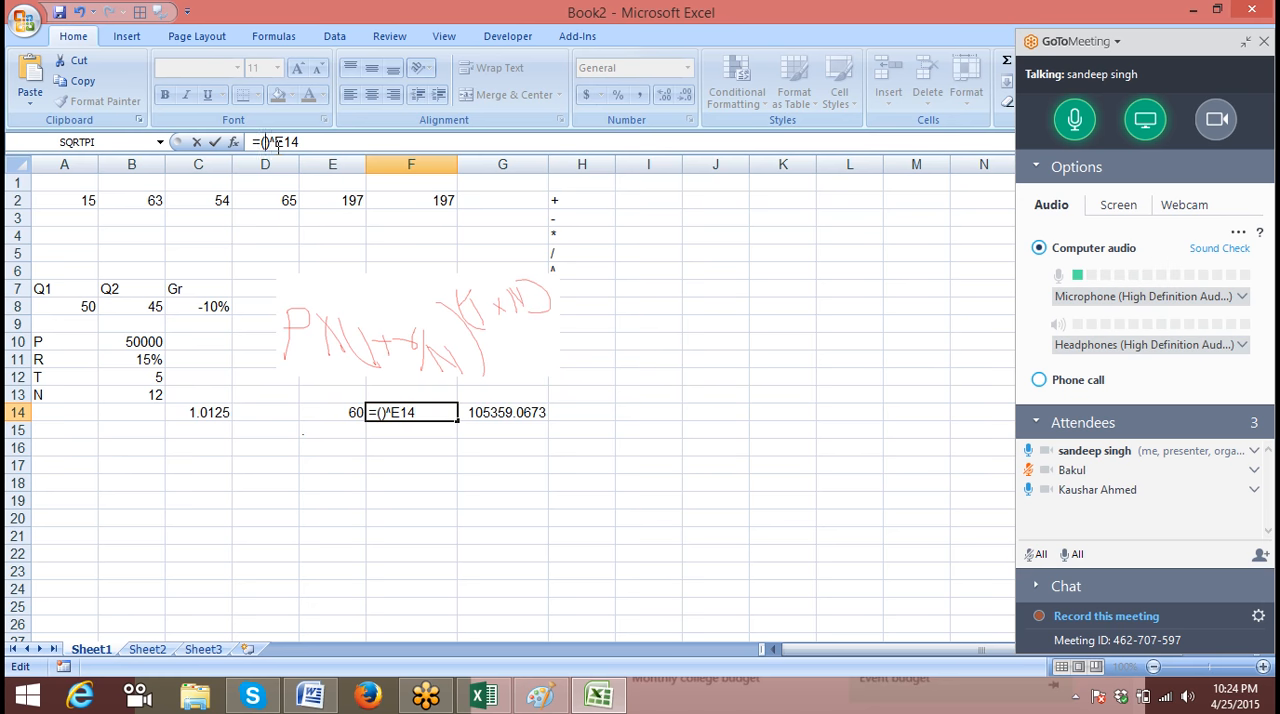
text(1+(B11/B13))
key(Return)
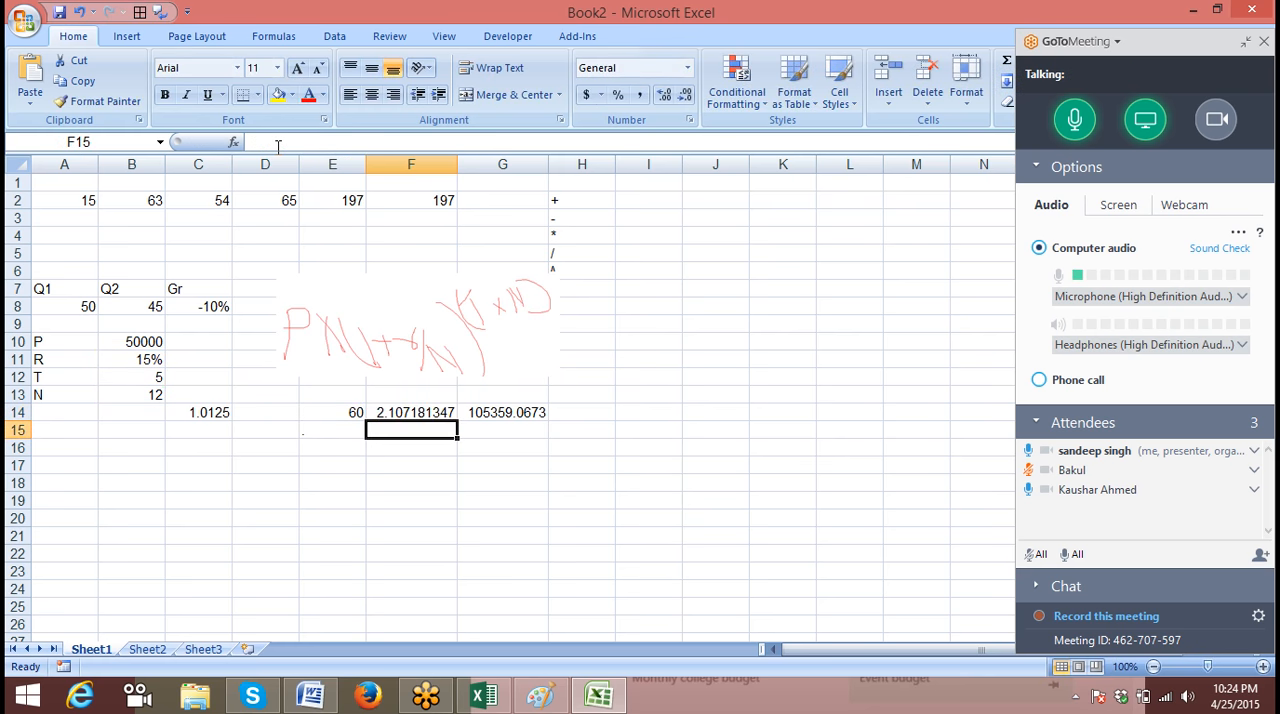
Clear the helper formula from cell C14
key(Left)
key(Left)
key(Left)
key(Up)
key(Delete)
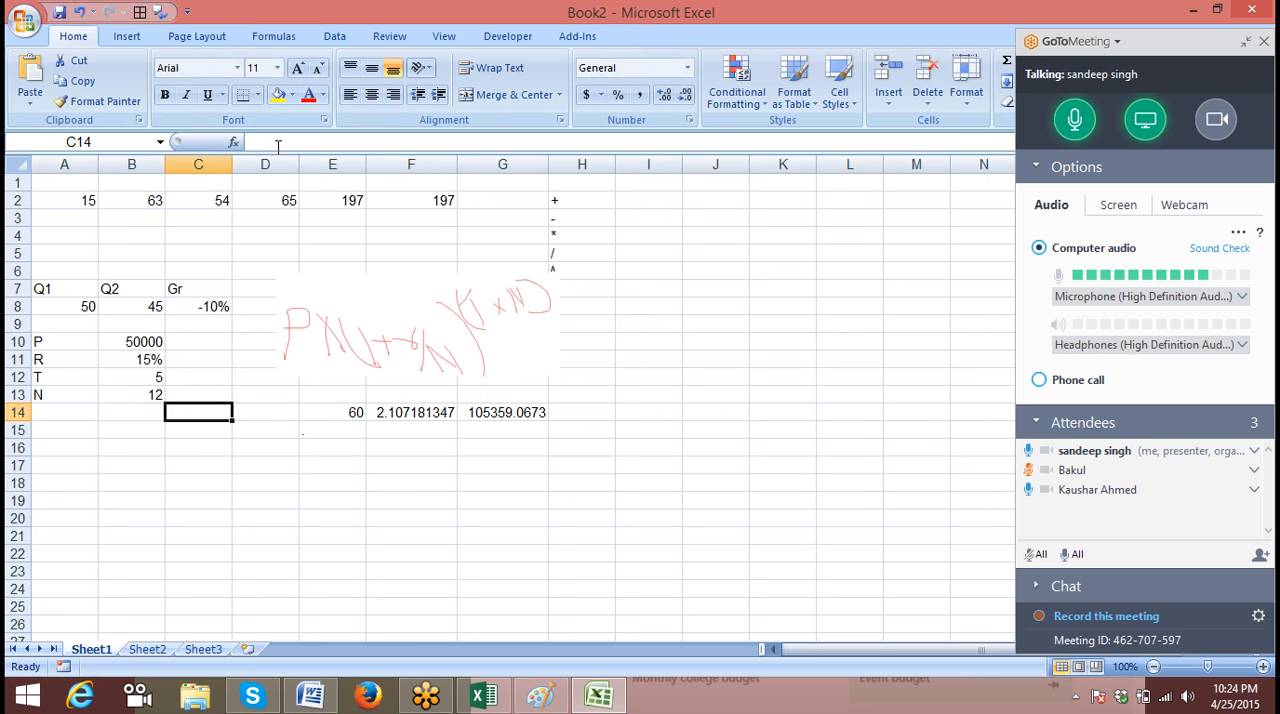
Copy the expression B12*B13 from the formula in cell E14 without changing that cell
key(Right)
key(Right)
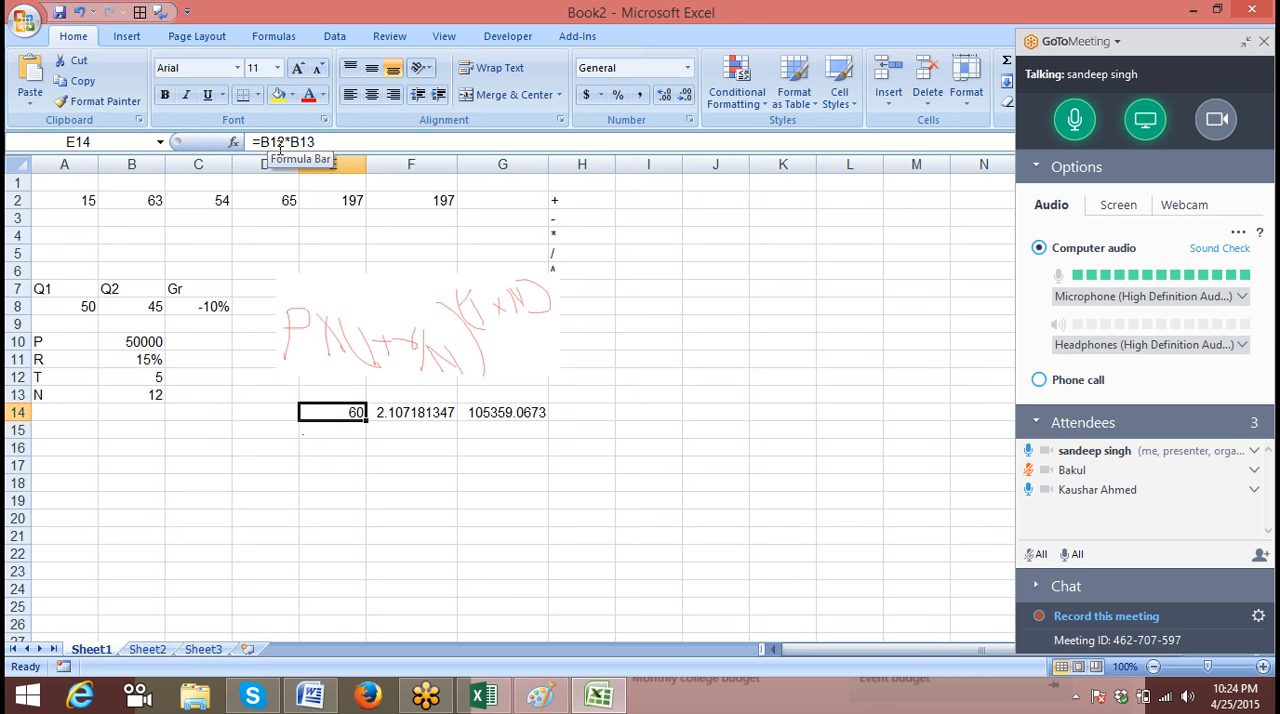
click(260, 141)
drag(260, 141, 343, 142)
key(ctrl+c)
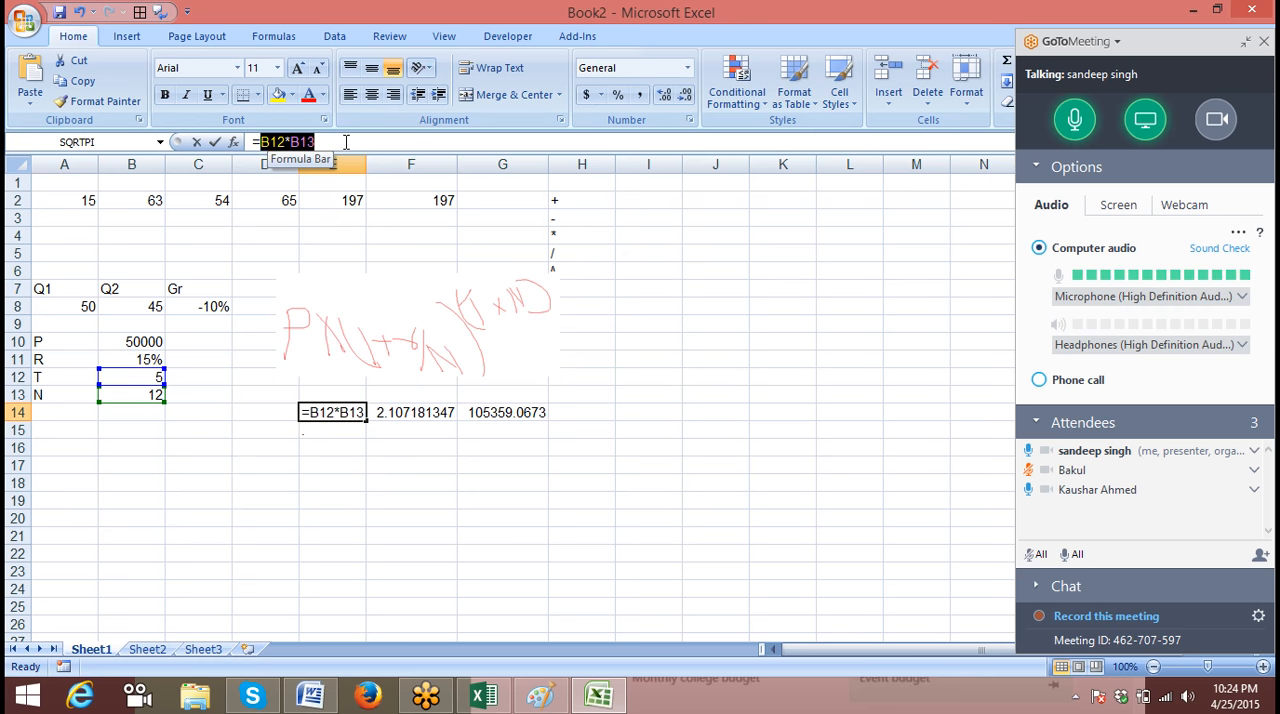
key(Escape)
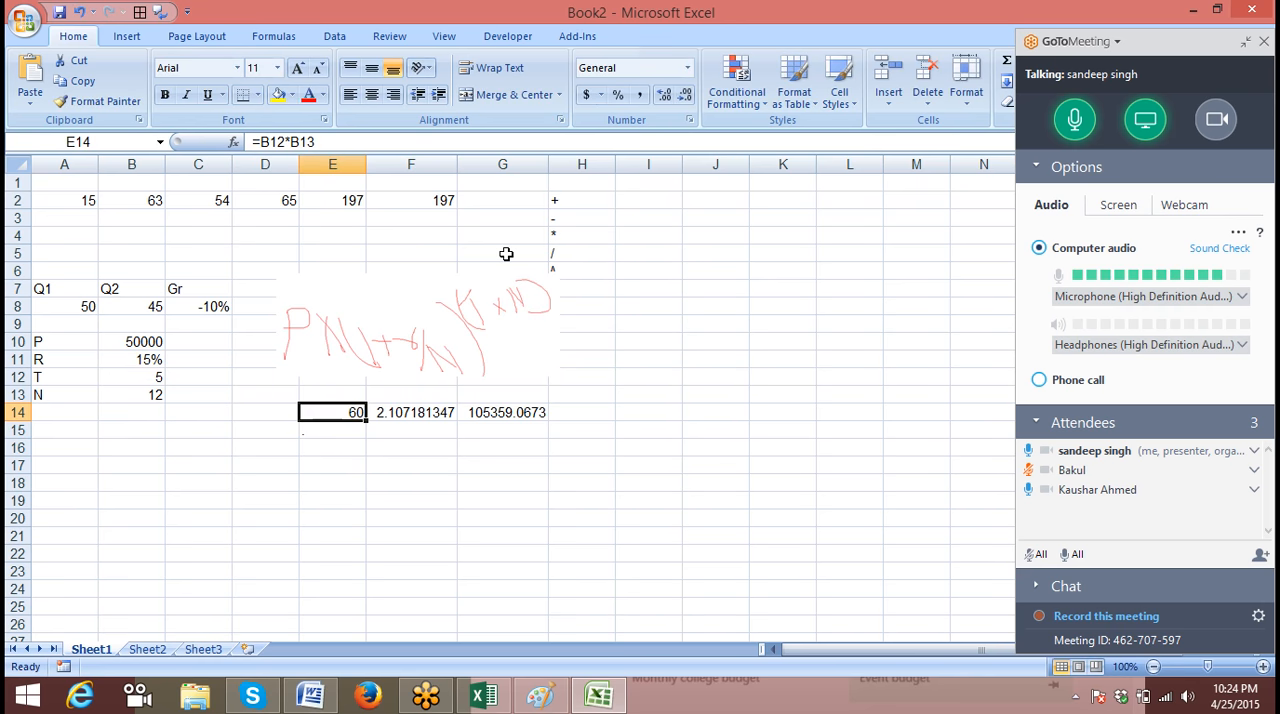
Replace the E14 reference in F14 so its formula is =(1+(B11/B13))^(B12*B13), and clear cell E14
click(427, 410)
double_click(366, 142)
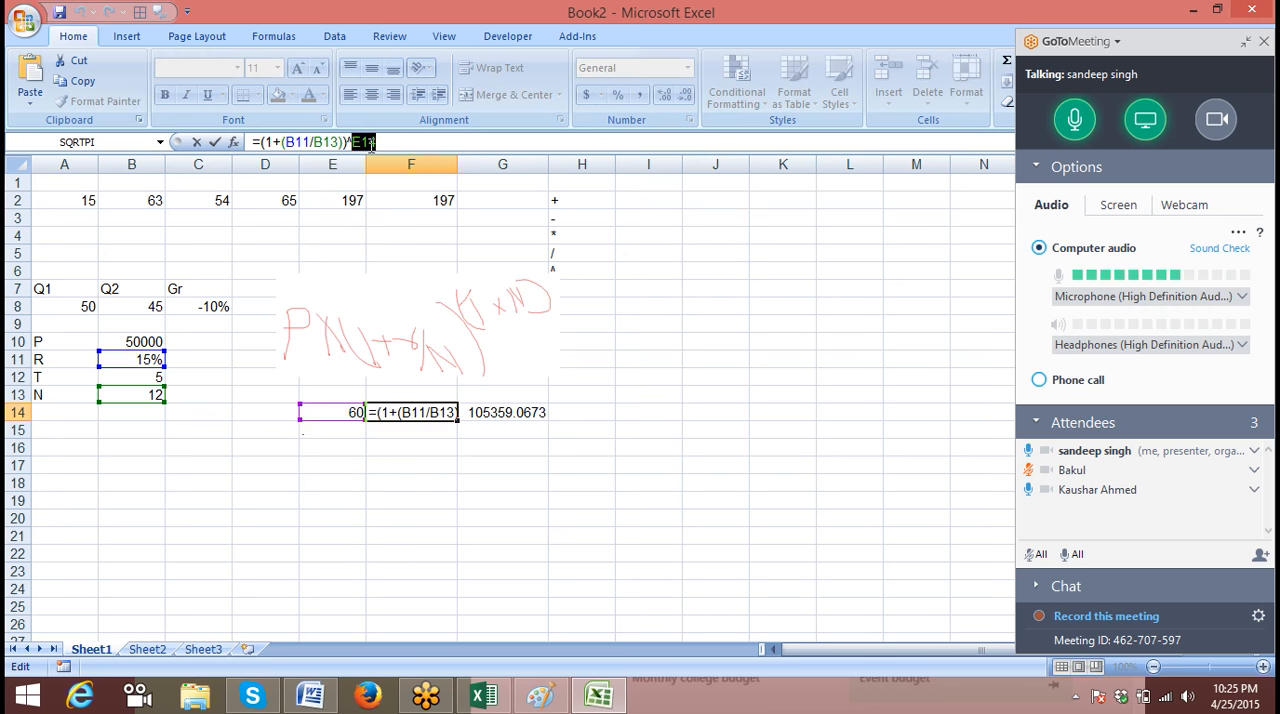
text(()
key(ctrl+v)
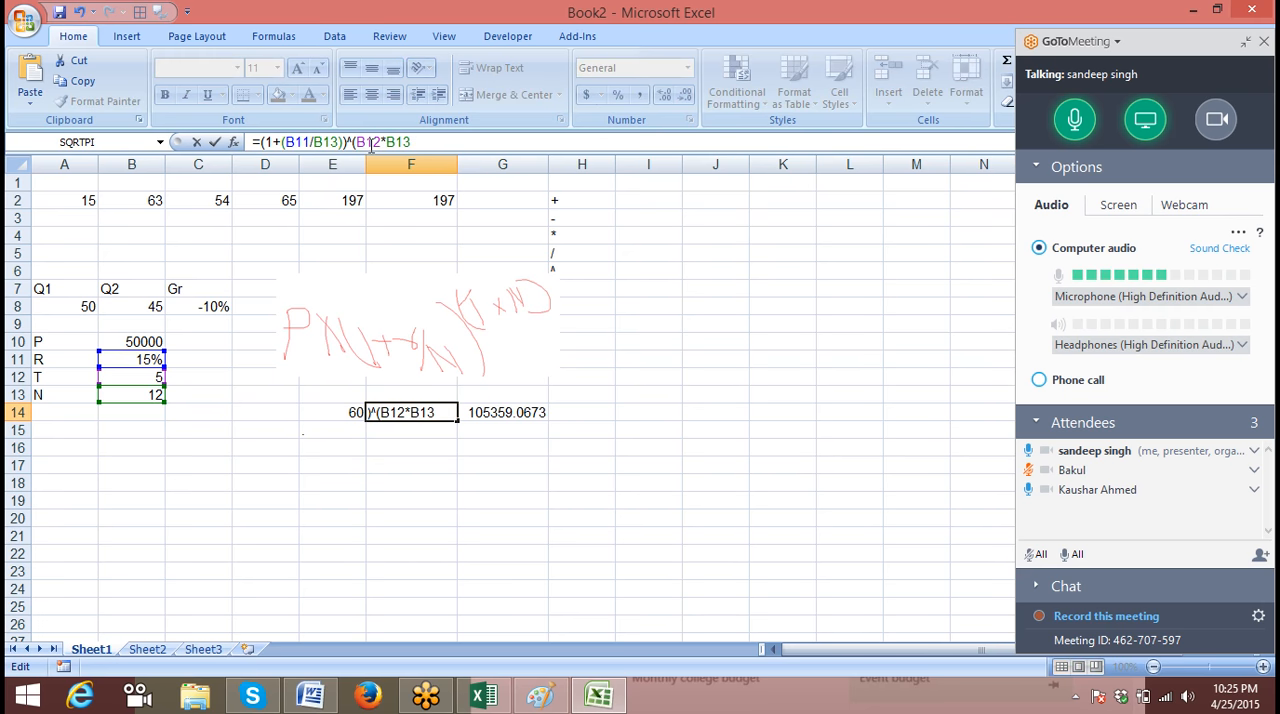
text())
key(Return)
key(Left)
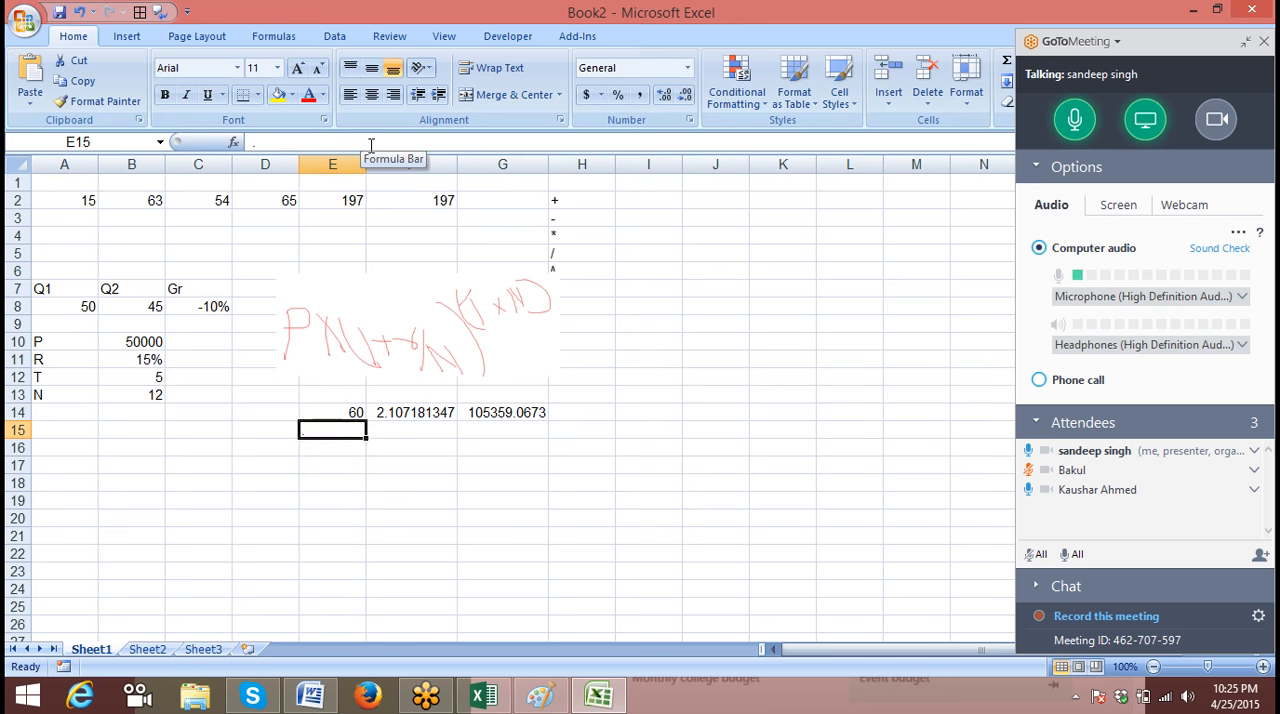
key(Up)
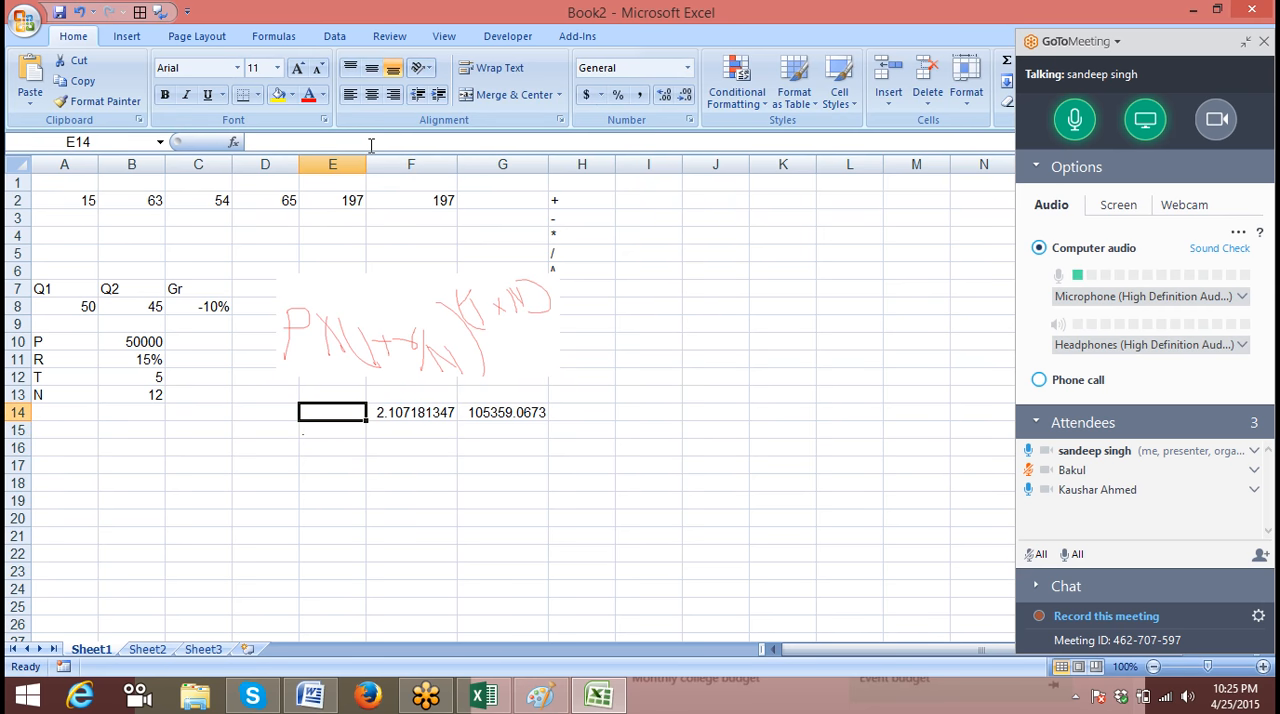
Copy the expression (1+(B11/B13))^(B12*B13) from the formula in cell F14 without changing that cell
key(Right)
drag(262, 142, 493, 148)
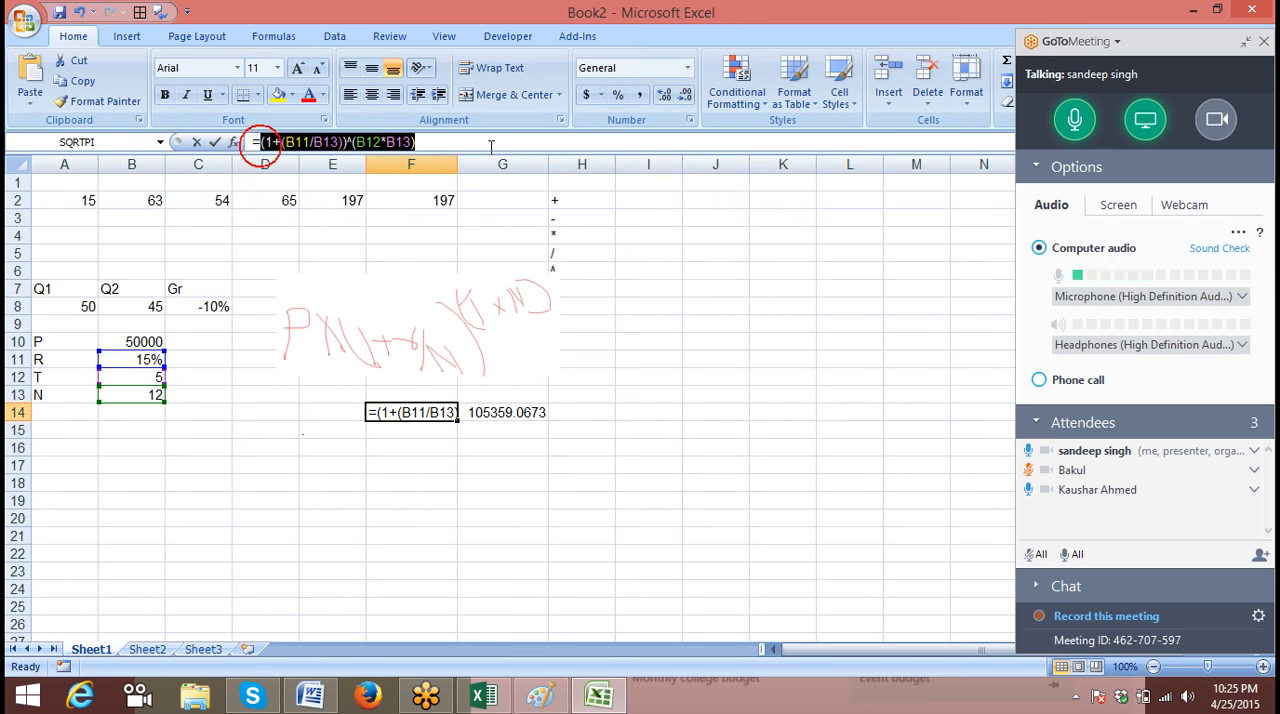
key(Escape)
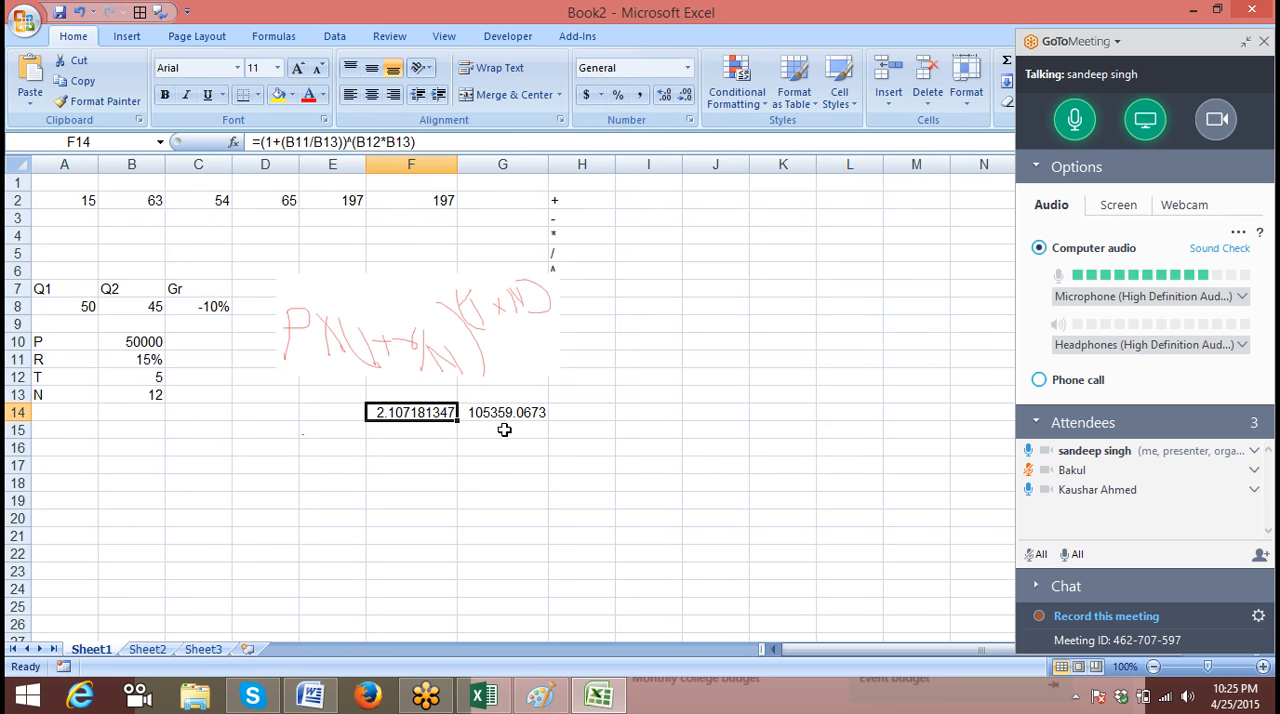
Replace the F14 reference in G14 with the bracketed expression so its formula is =B10*((1+(B11/B13))^(B12*B13))
click(505, 412)
click(286, 142)
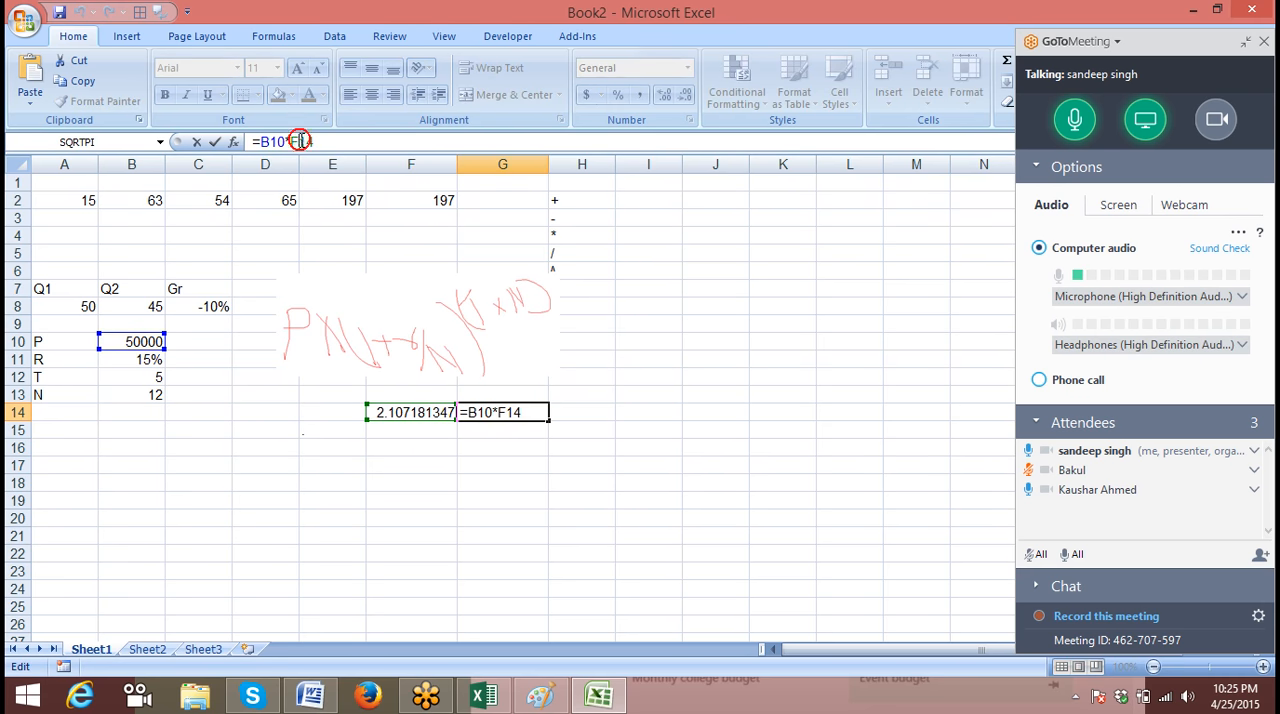
key(ctrl+Return)
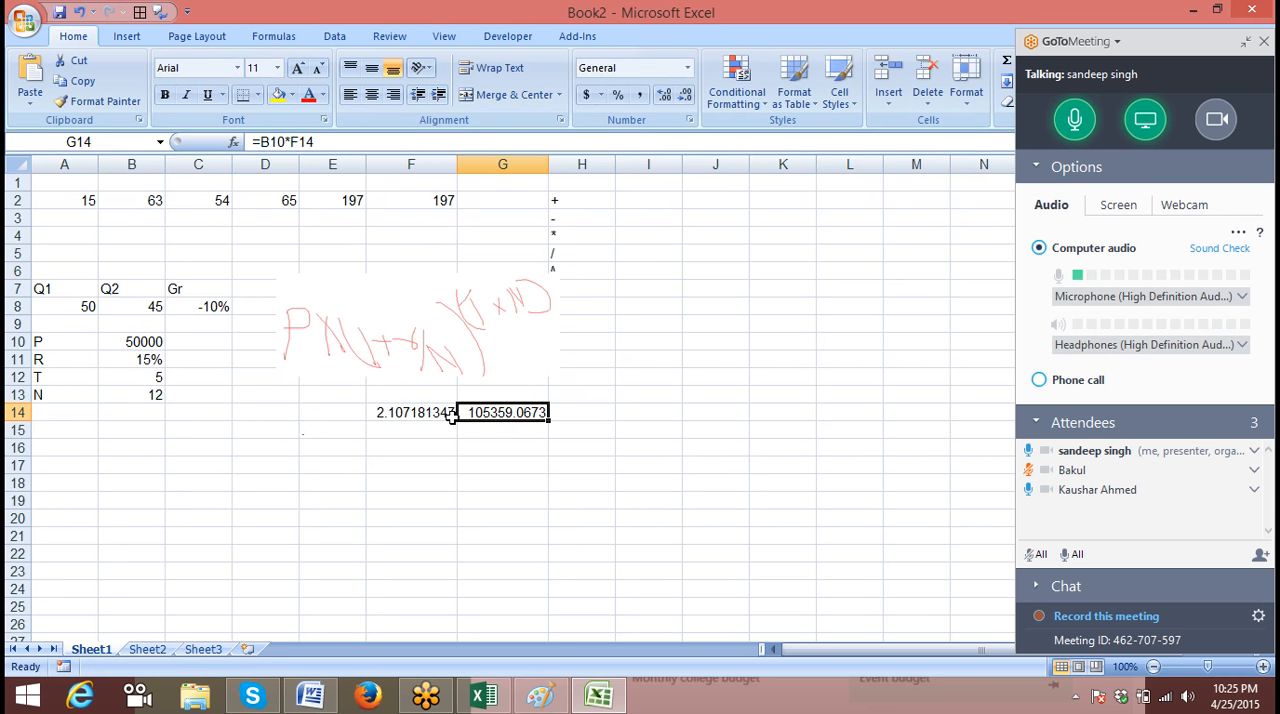
click(306, 142)
double_click(306, 142)
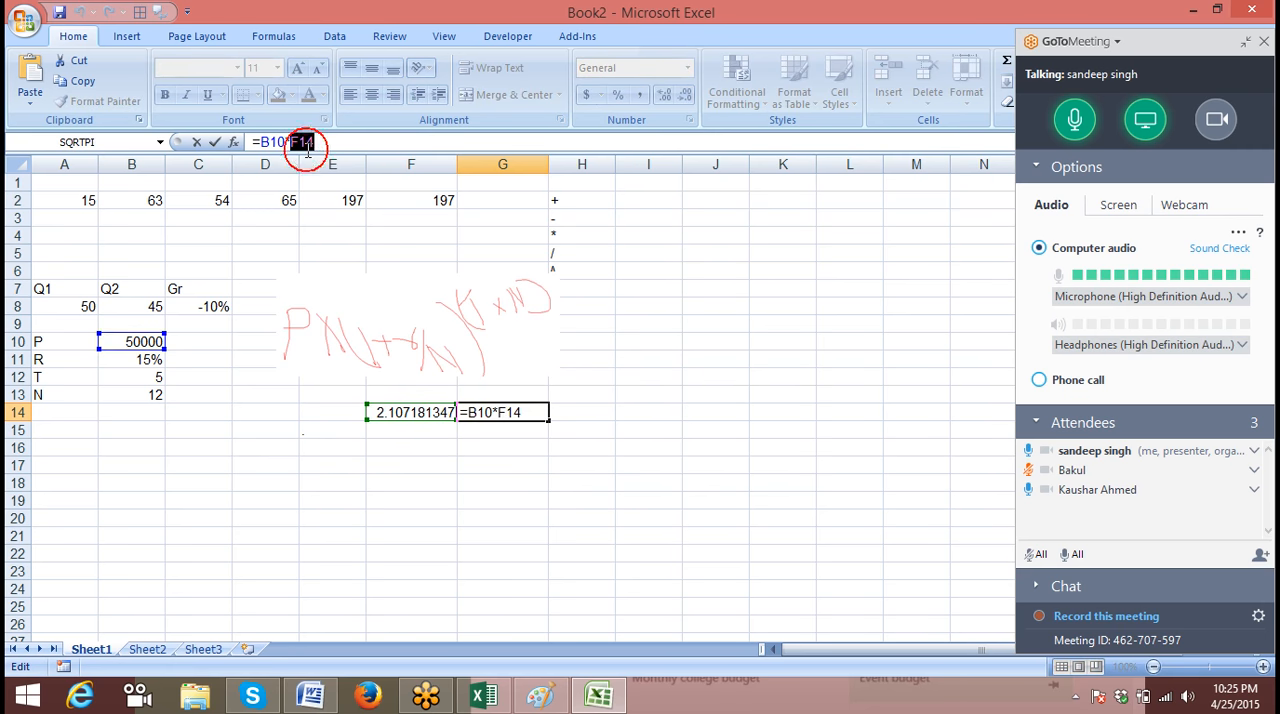
text(((1+(B11/B13))^(B12*B13)))
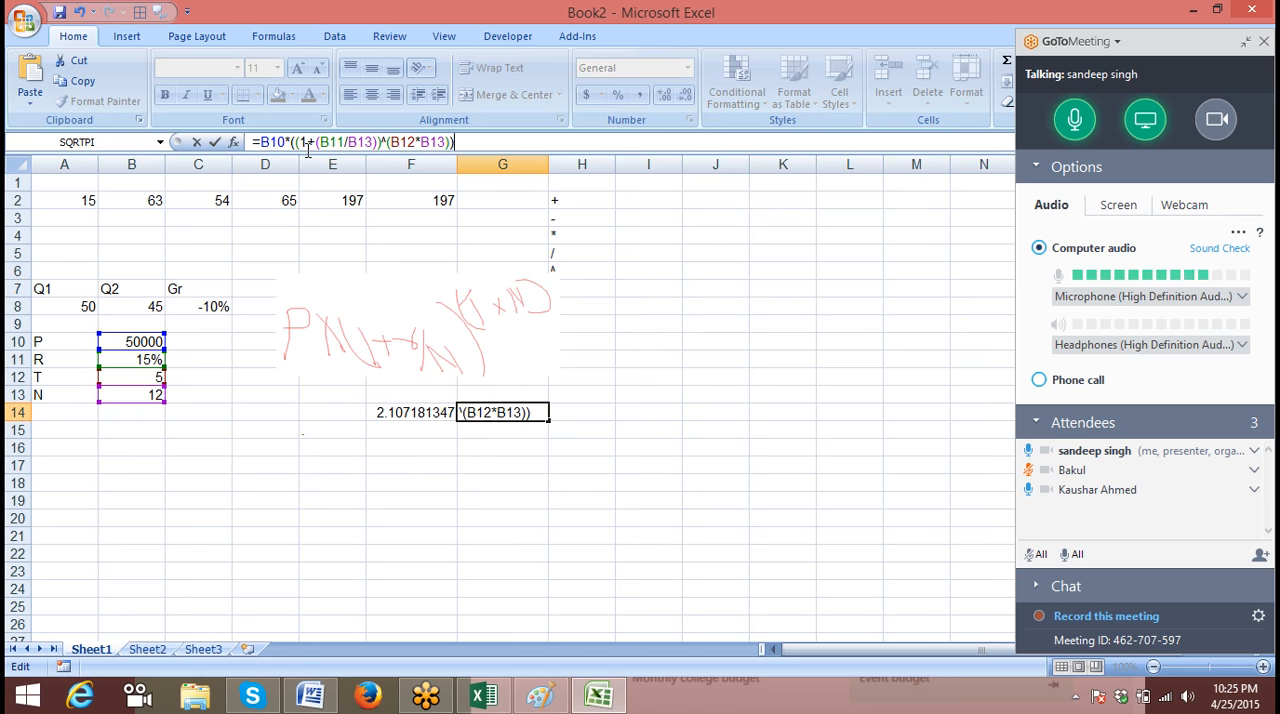
key(Return)
Clear the helper formula from cell F14
key(Up)
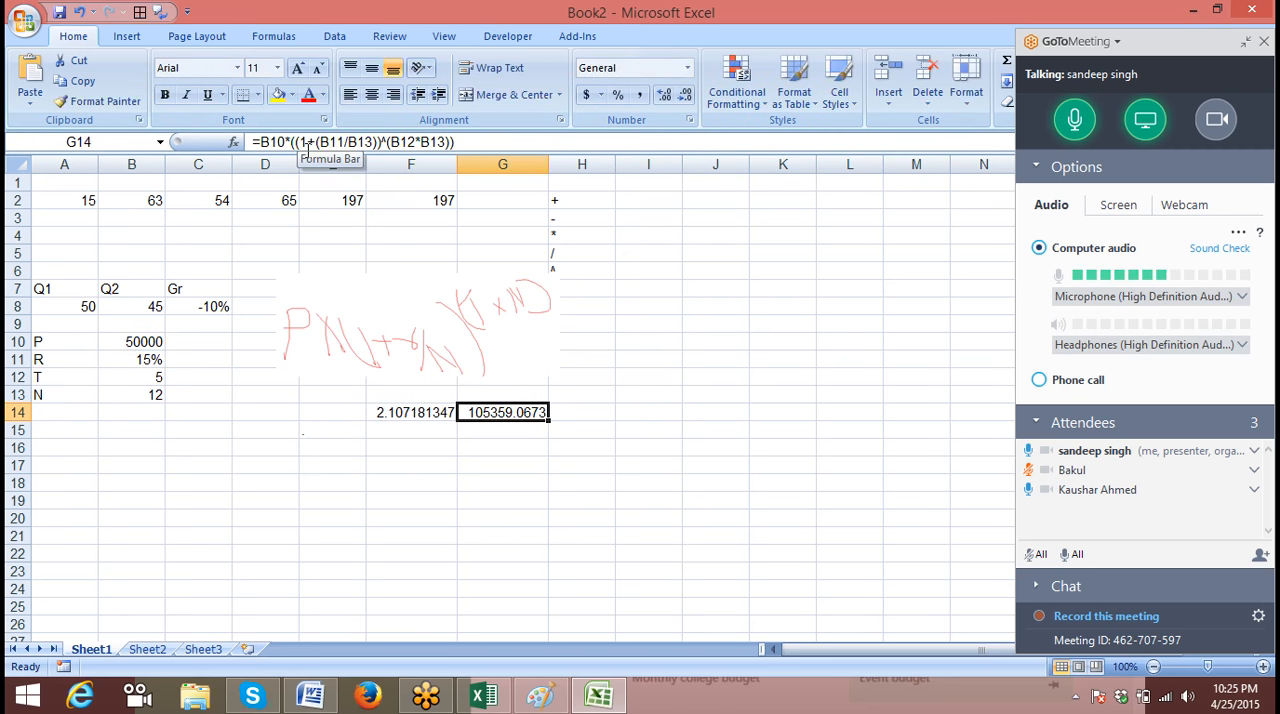
key(Left)
key(Delete)
Move the combined compound interest formula from G14 to B14 and check which cells it references
click(541, 414)
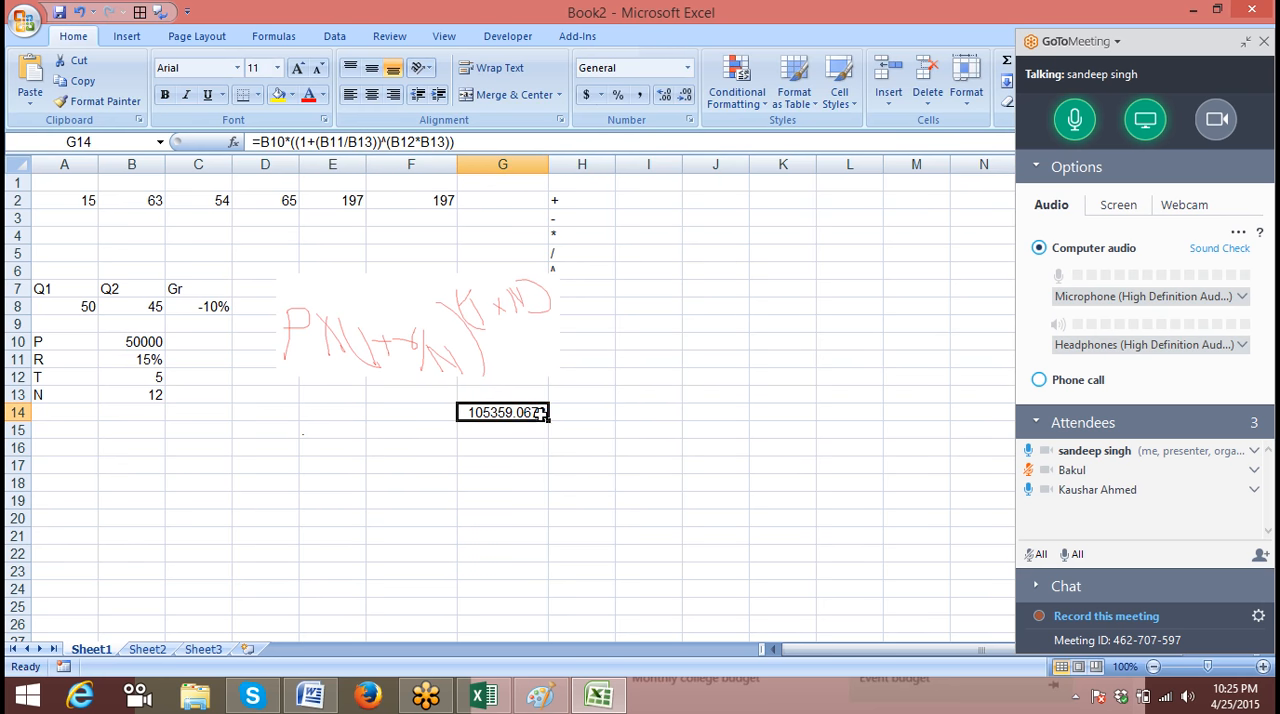
key(ctrl+c)
click(152, 417)
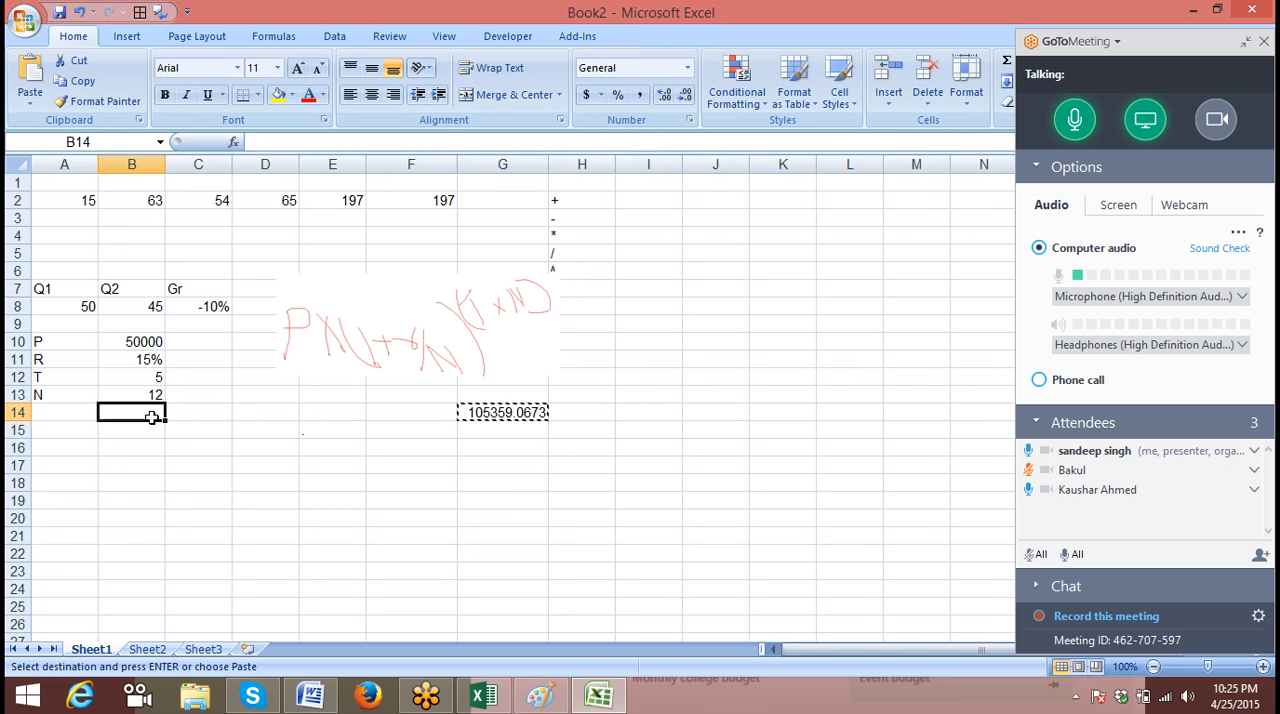
key(Return)
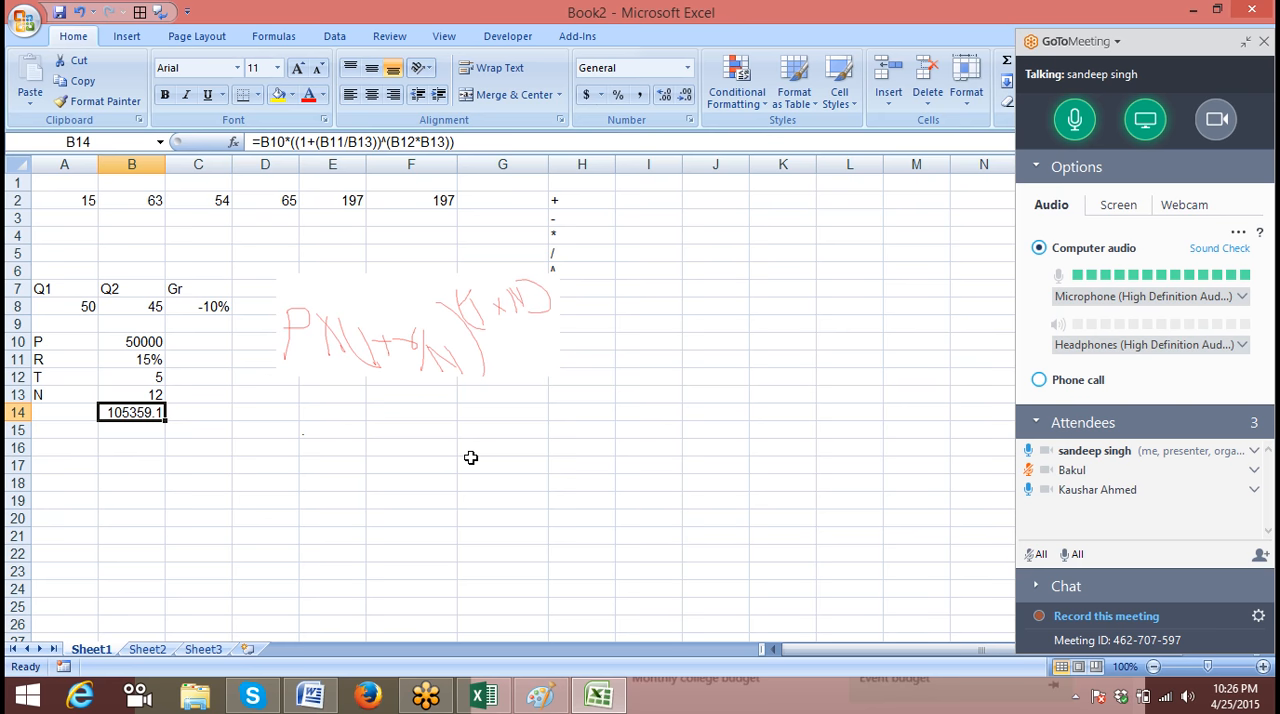
click(306, 142)
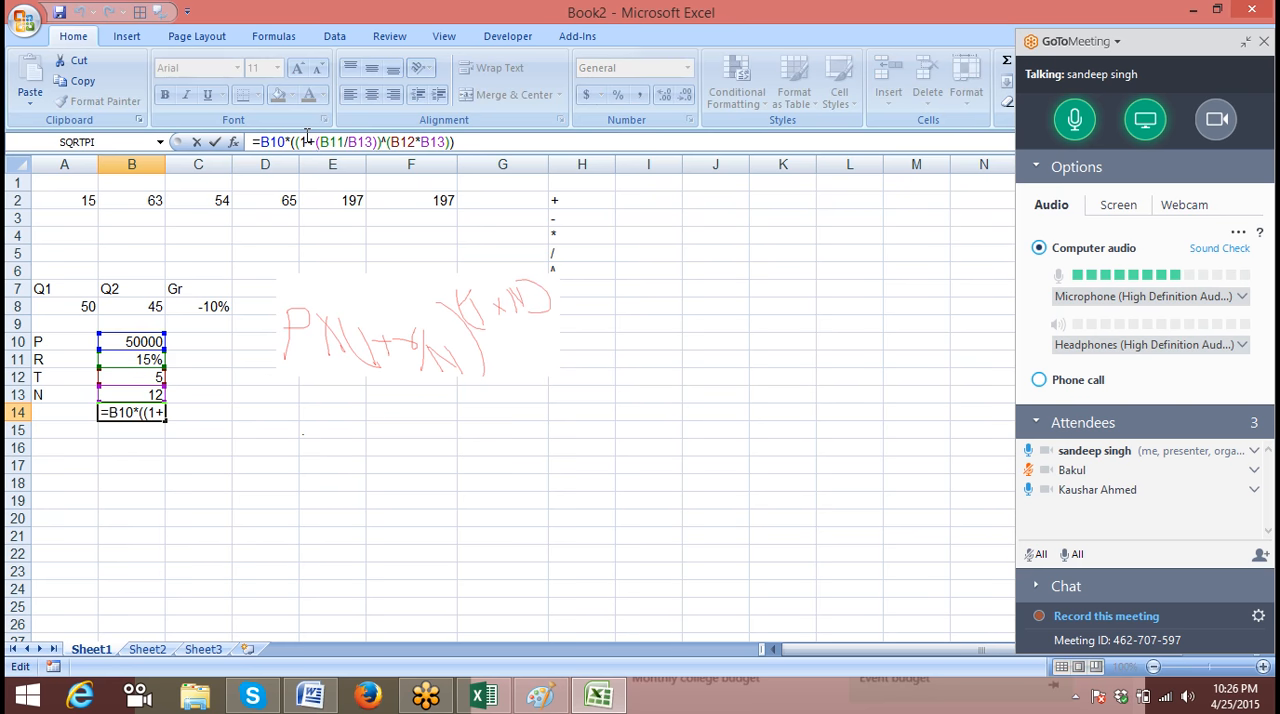
key(Return)
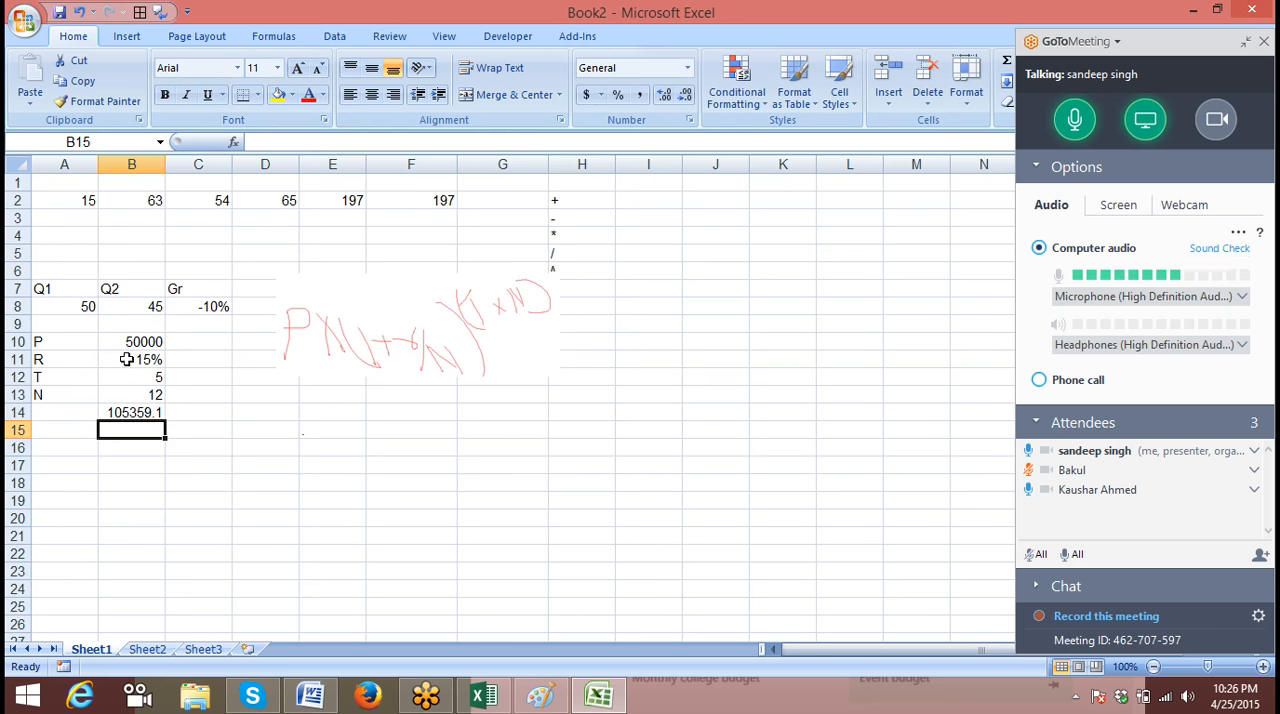
Enter the label MRP in A18 and the label Cost in A17, with a cost of 50 in B17
scroll(86, 505, down, 3)
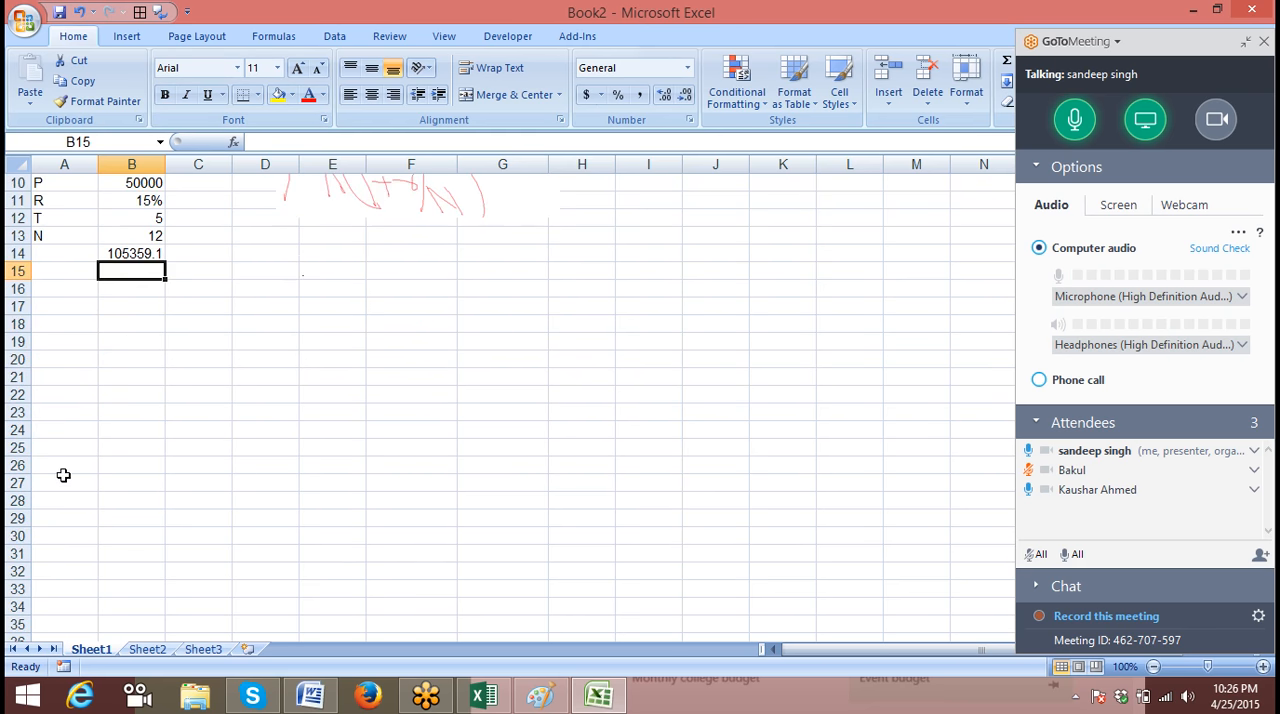
click(57, 324)
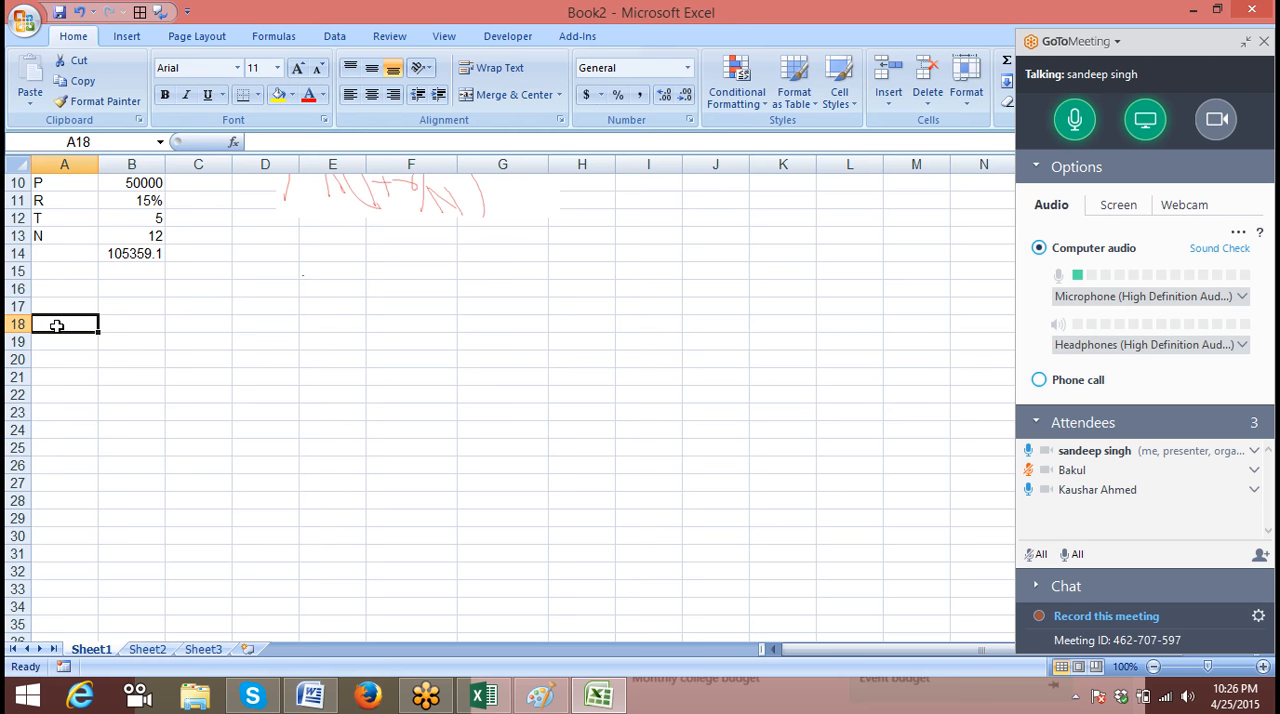
text(MRP)
key(Return)
key(Right)
key(Left)
key(Up)
key(Up)
text(Cost)
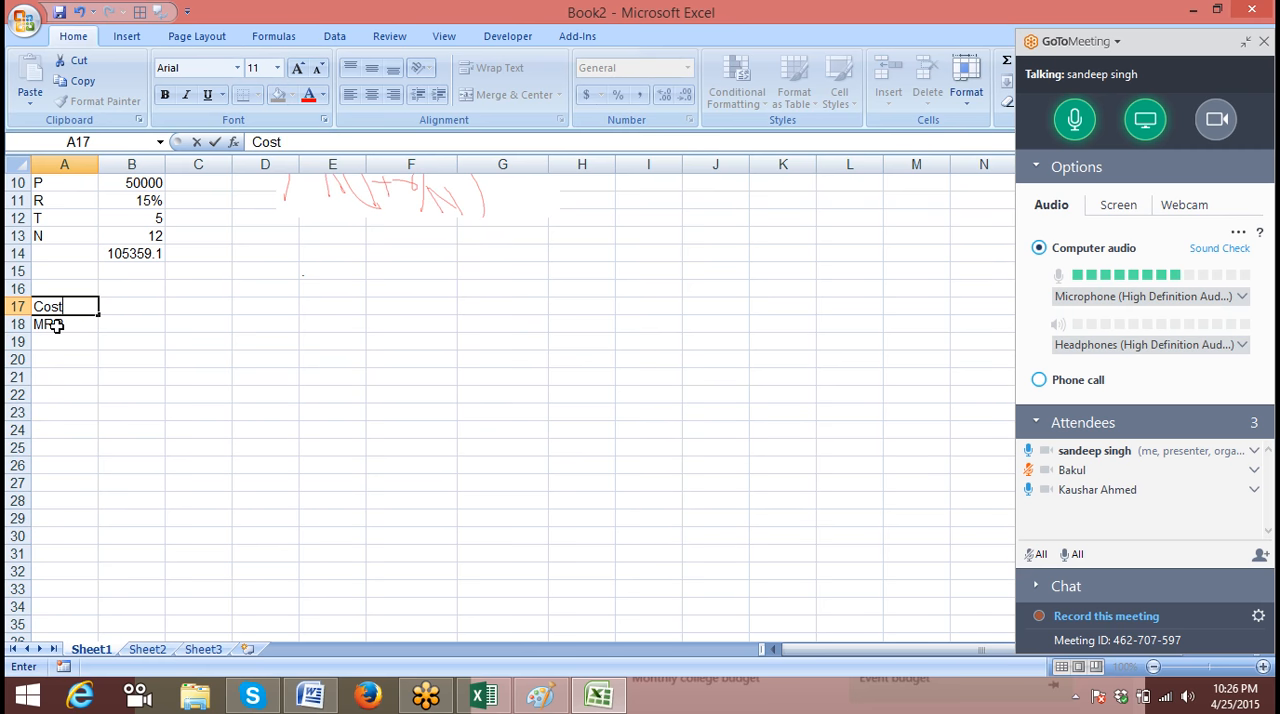
key(Tab)
text(50)
Enter 5% in cell B21 as the first percentage of a new row
key(Down)
key(Down)
key(Down)
key(Down)
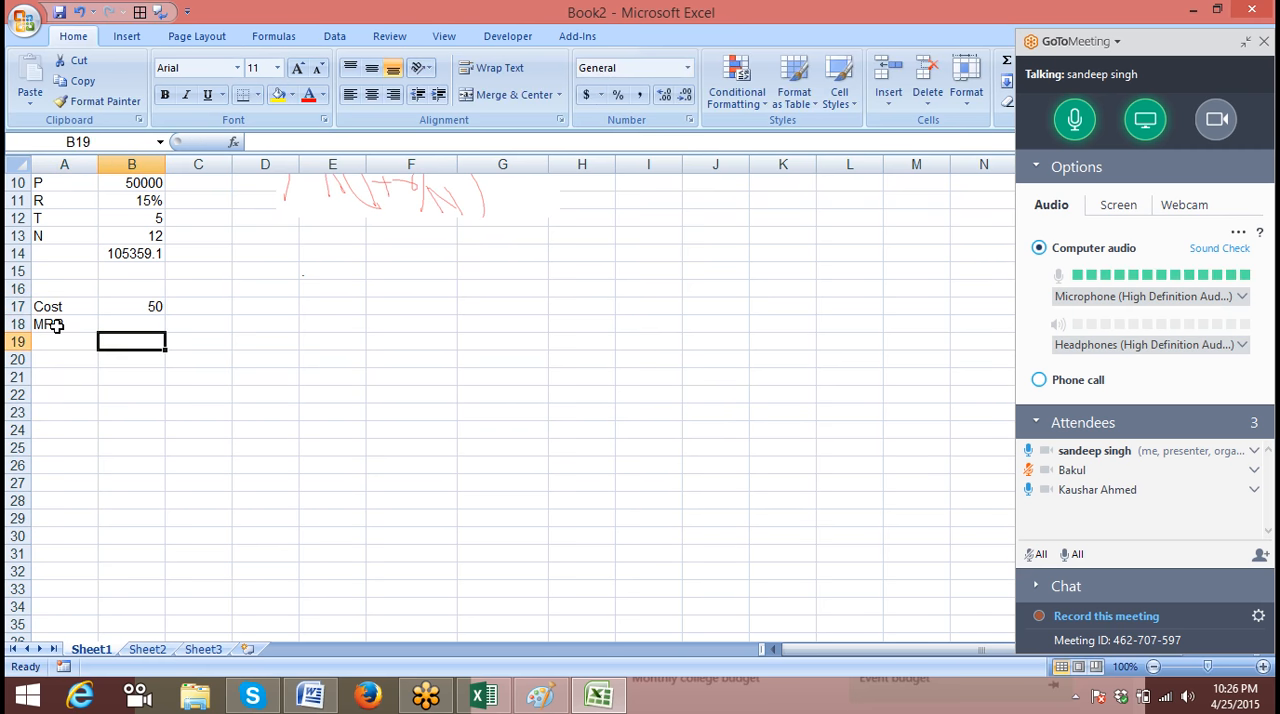
text(5///////5)
key(BackSpace)
key(BackSpace)
key(BackSpace)
key(BackSpace)
key(BackSpace)
key(BackSpace)
key(BackSpace)
key(BackSpace)
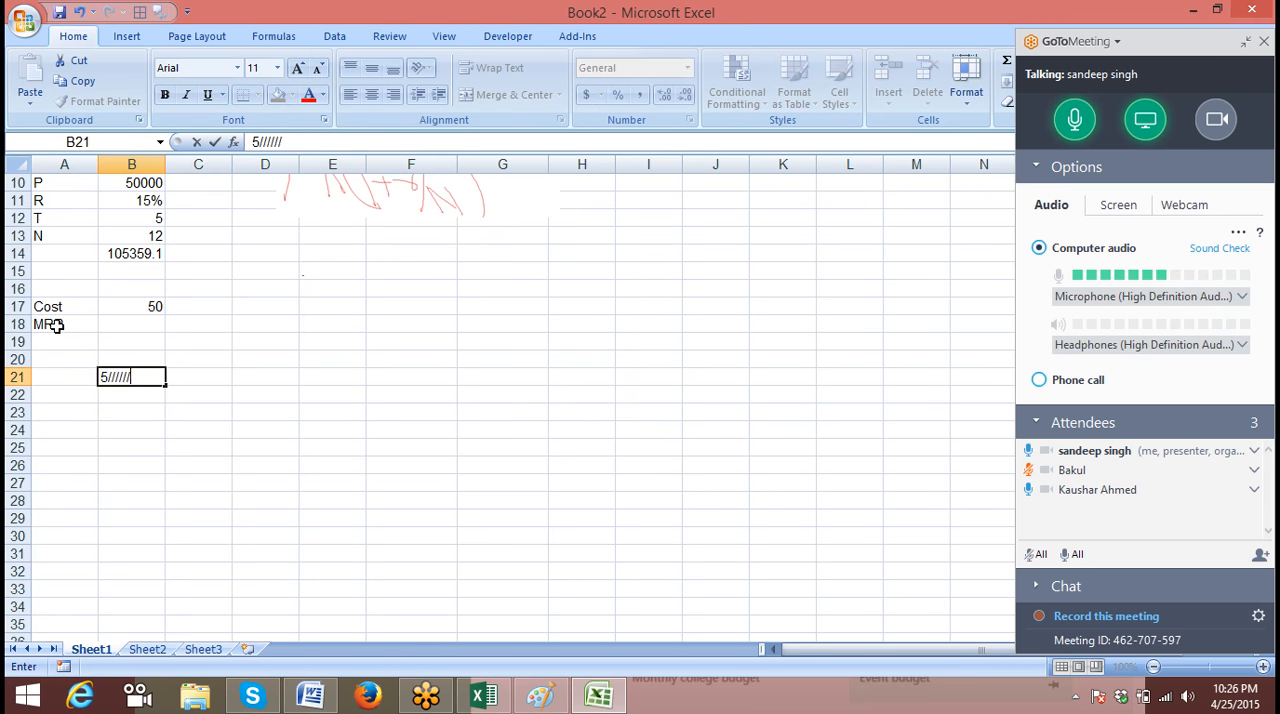
text(%)
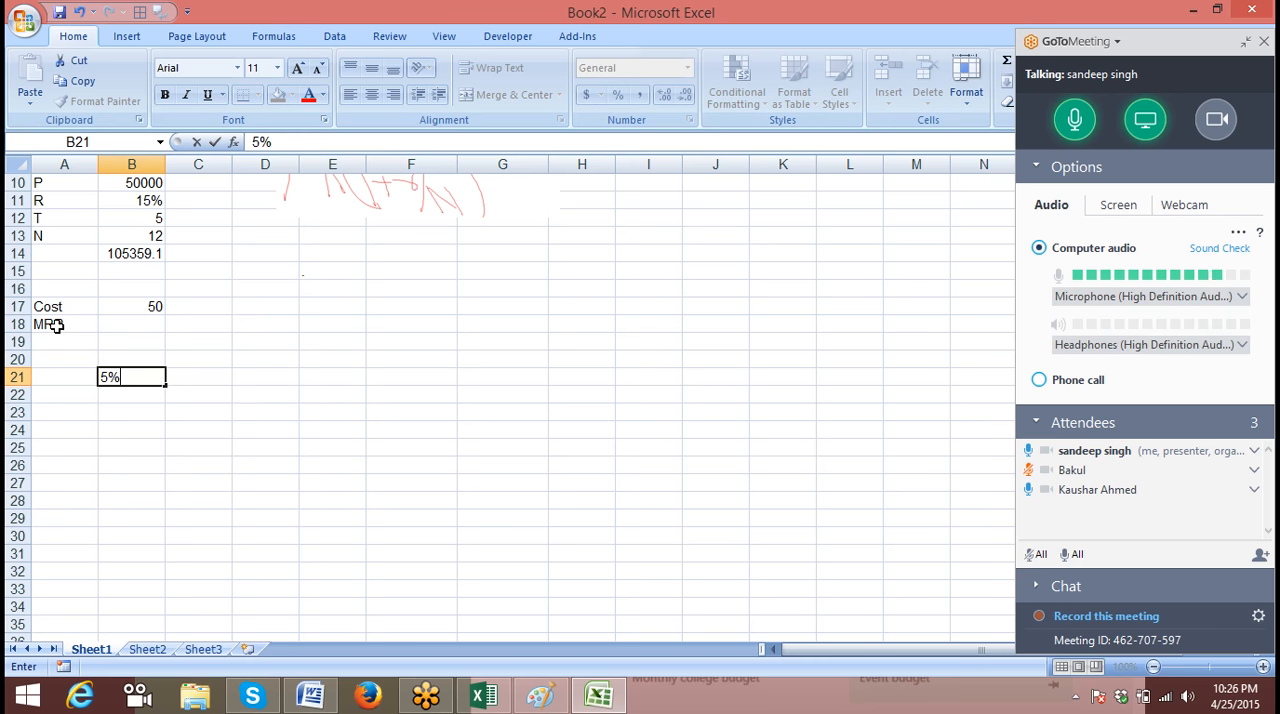
key(Right)
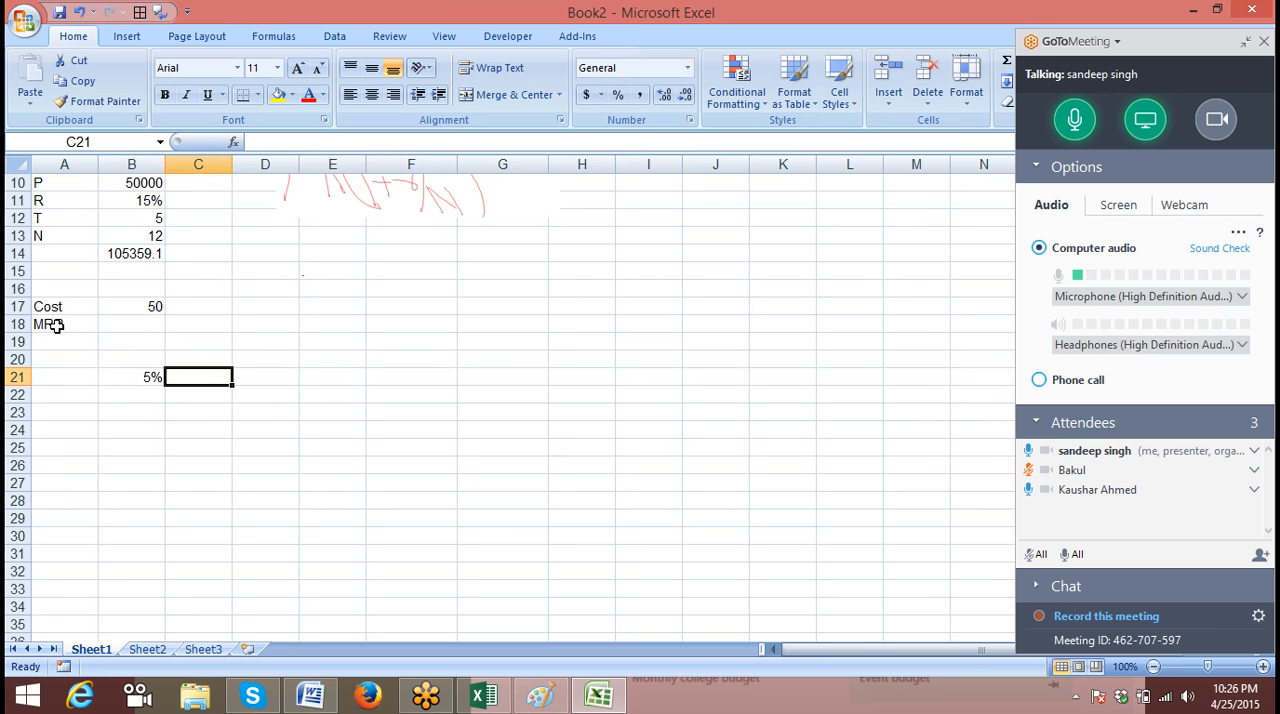
Continue the percentage row with 10% in C21, 15% in D21 and 20% in E21
text(10)
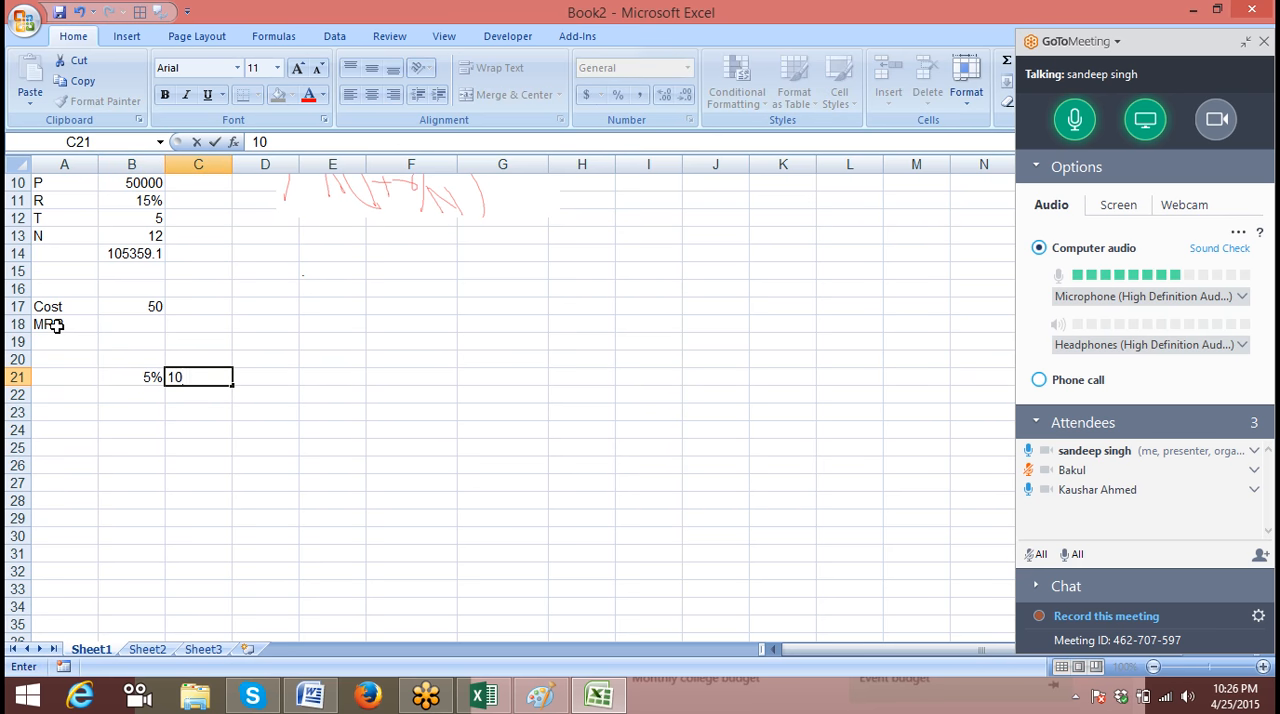
text(%)
key(Right)
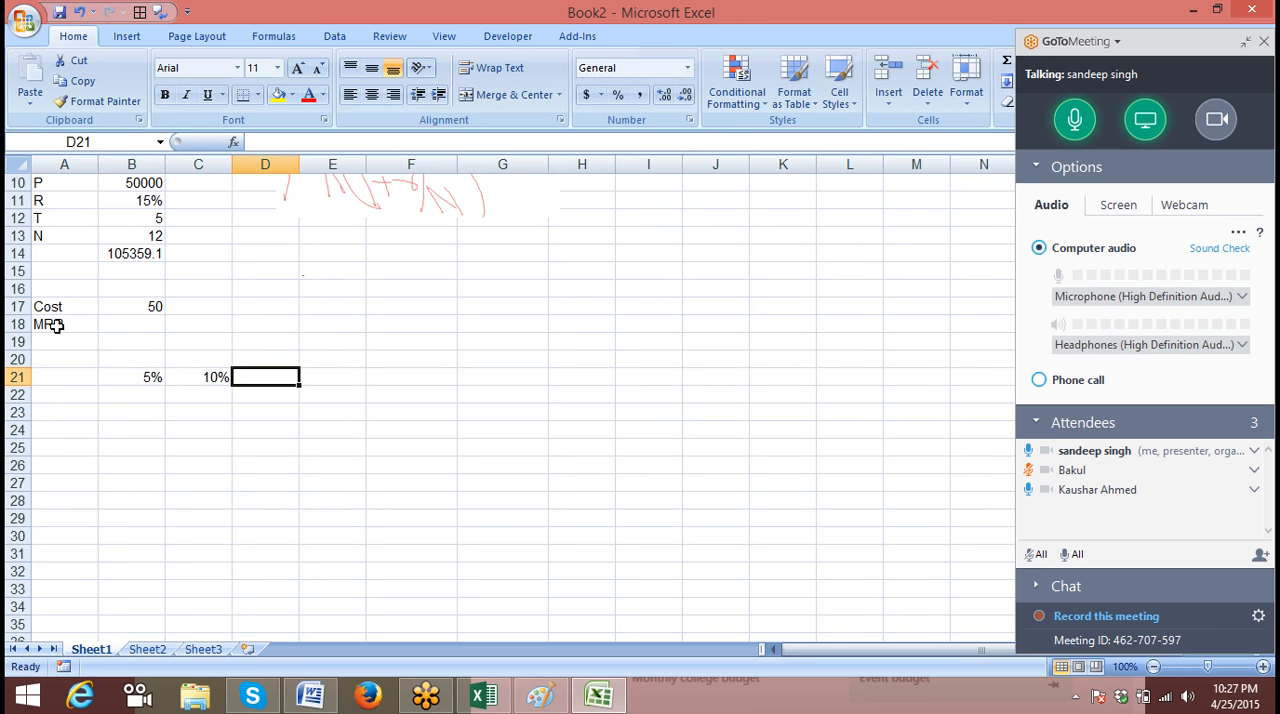
text(15)
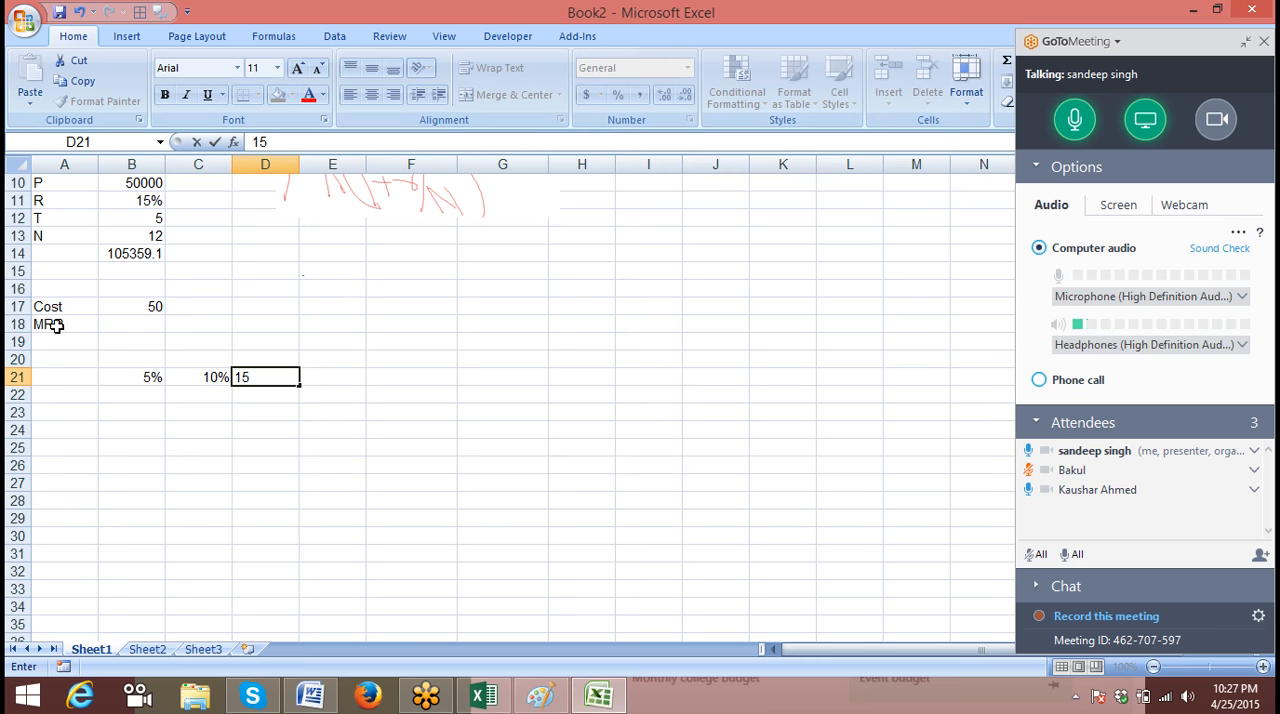
text(%)
key(Right)
text(20)
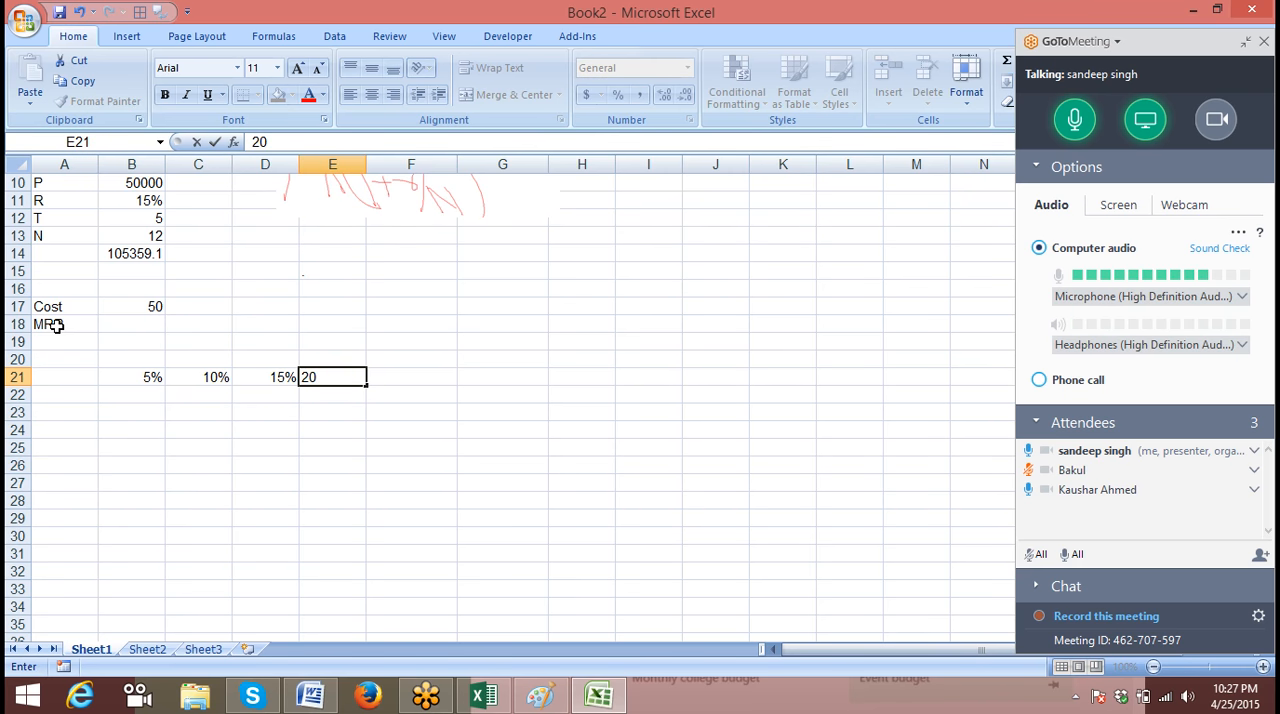
text(%)
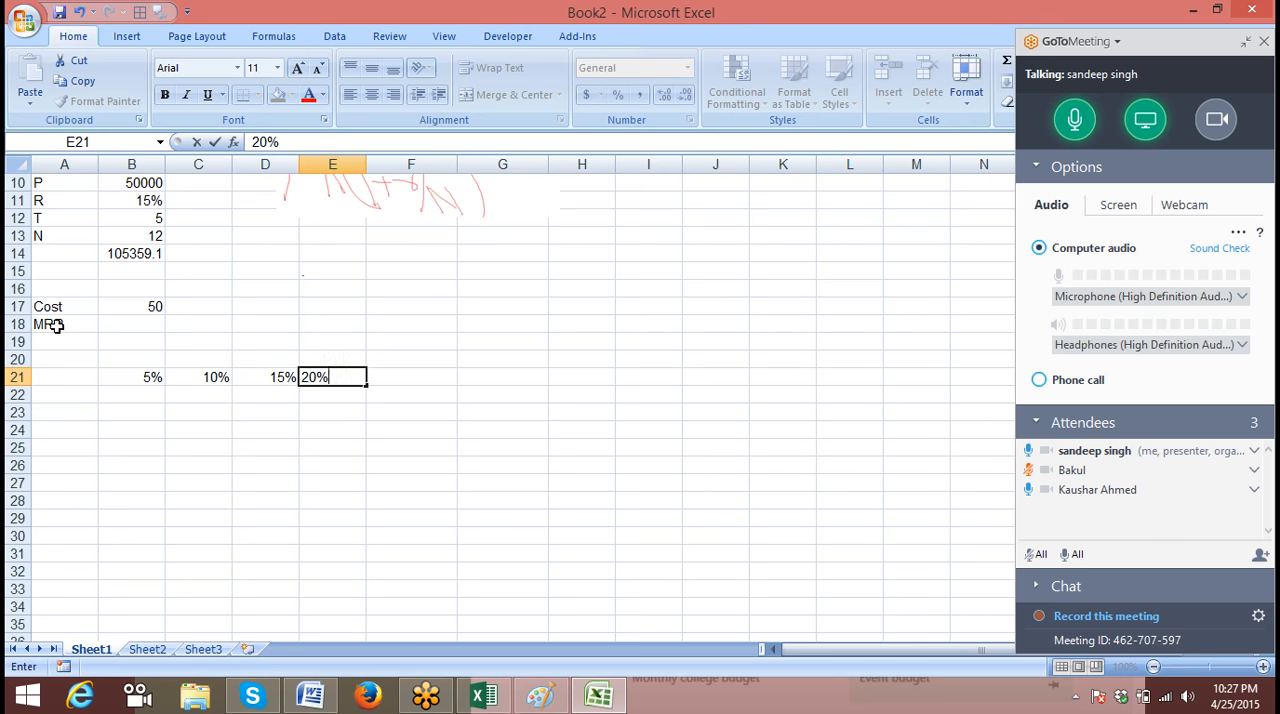
key(Right)
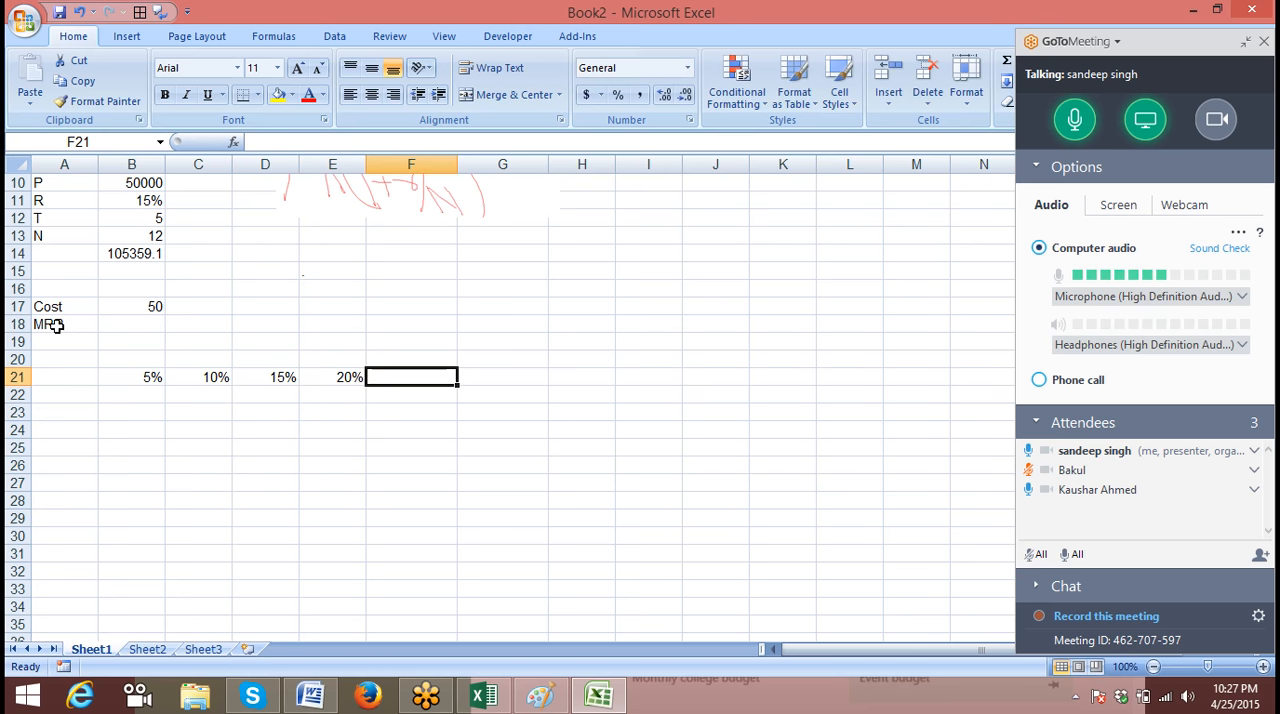
key(Left)
key(Left)
key(Left)
key(Left)
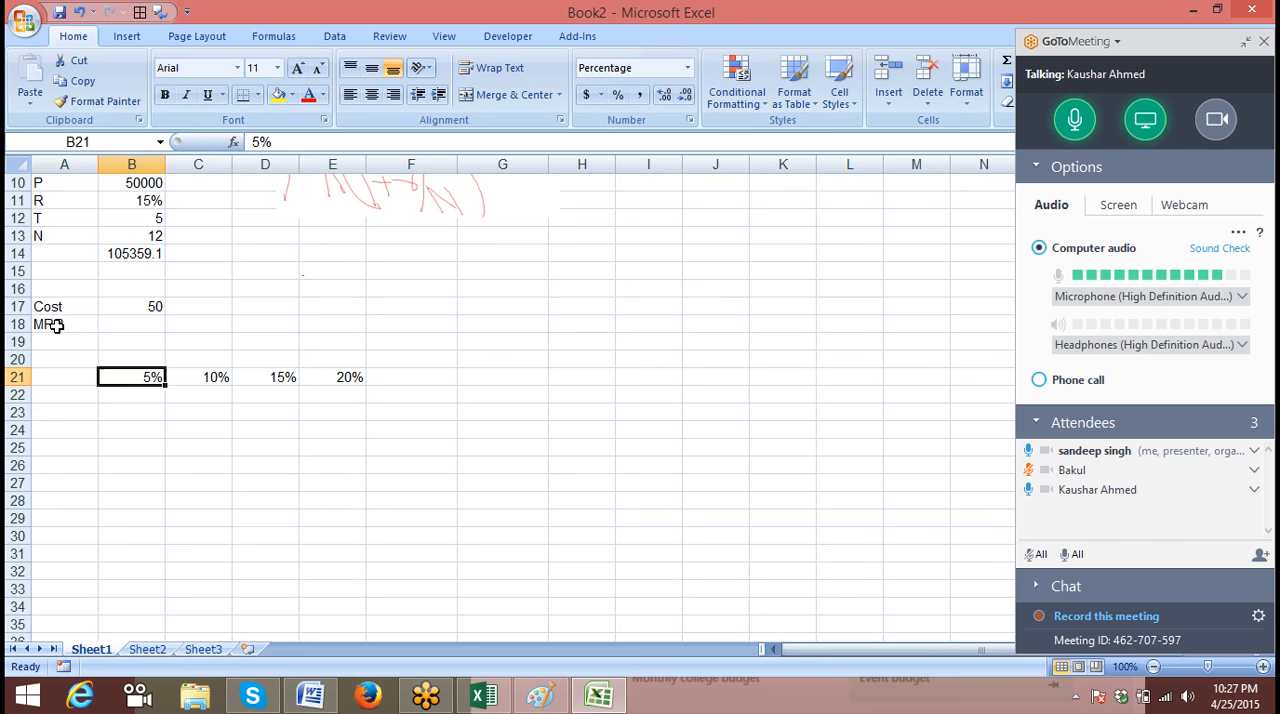
key(Right)
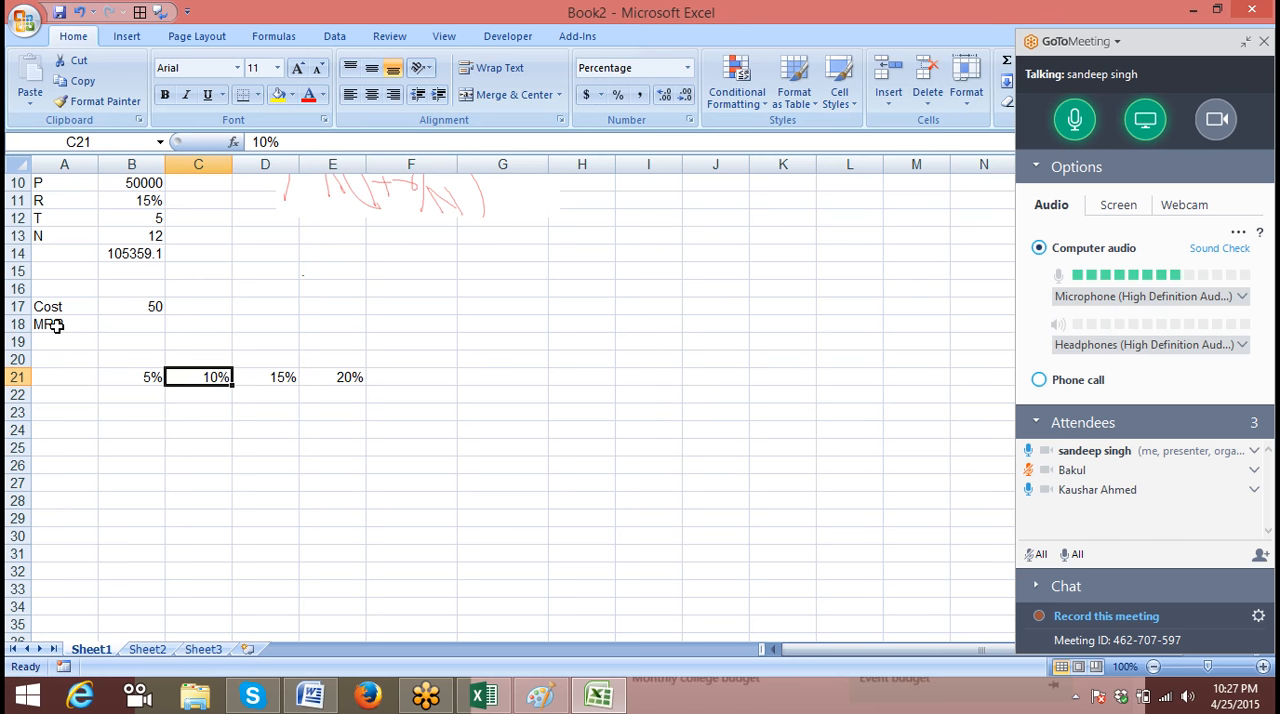
key(Up)
key(Up)
key(Up)
key(Up)
key(Down)
key(Down)
key(Down)
key(Left)
key(Down)
key(Down)
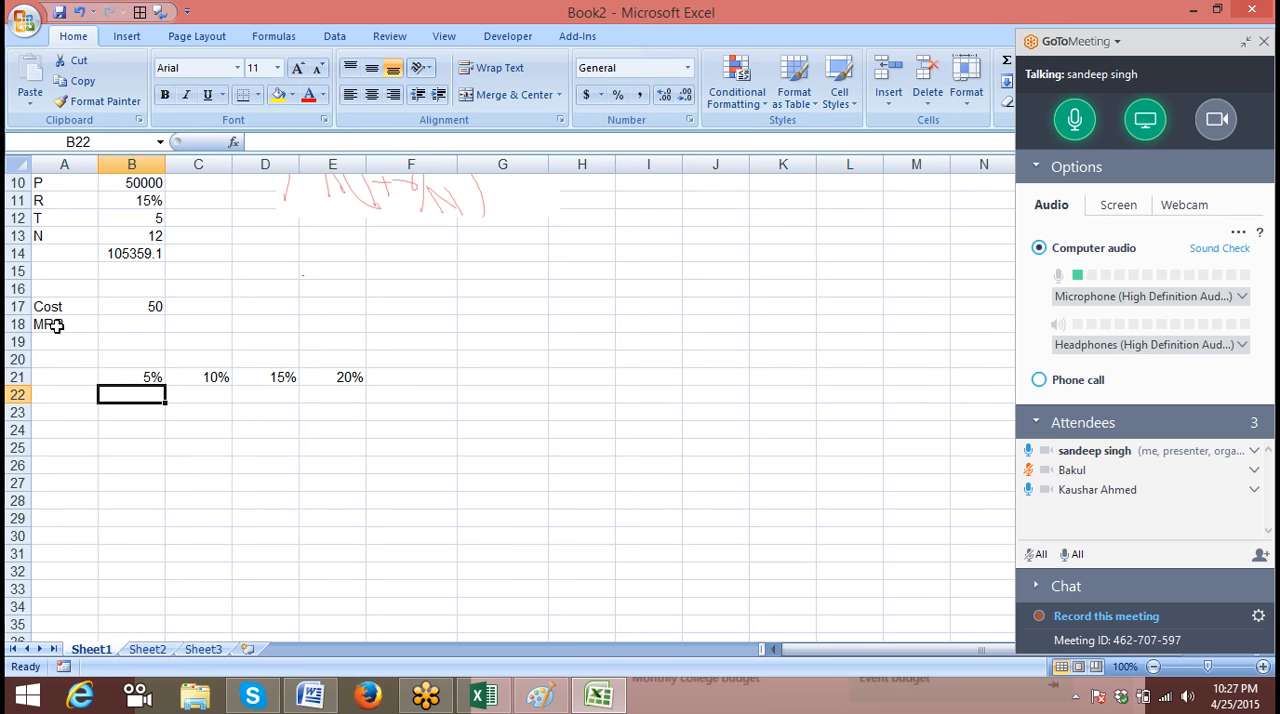
Calculate 5% of the cost in B22 with the formula =B17*B21
text(=)
key(Up)
key(Up)
key(Up)
key(Up)
key(Up)
text(*)
key(Up)
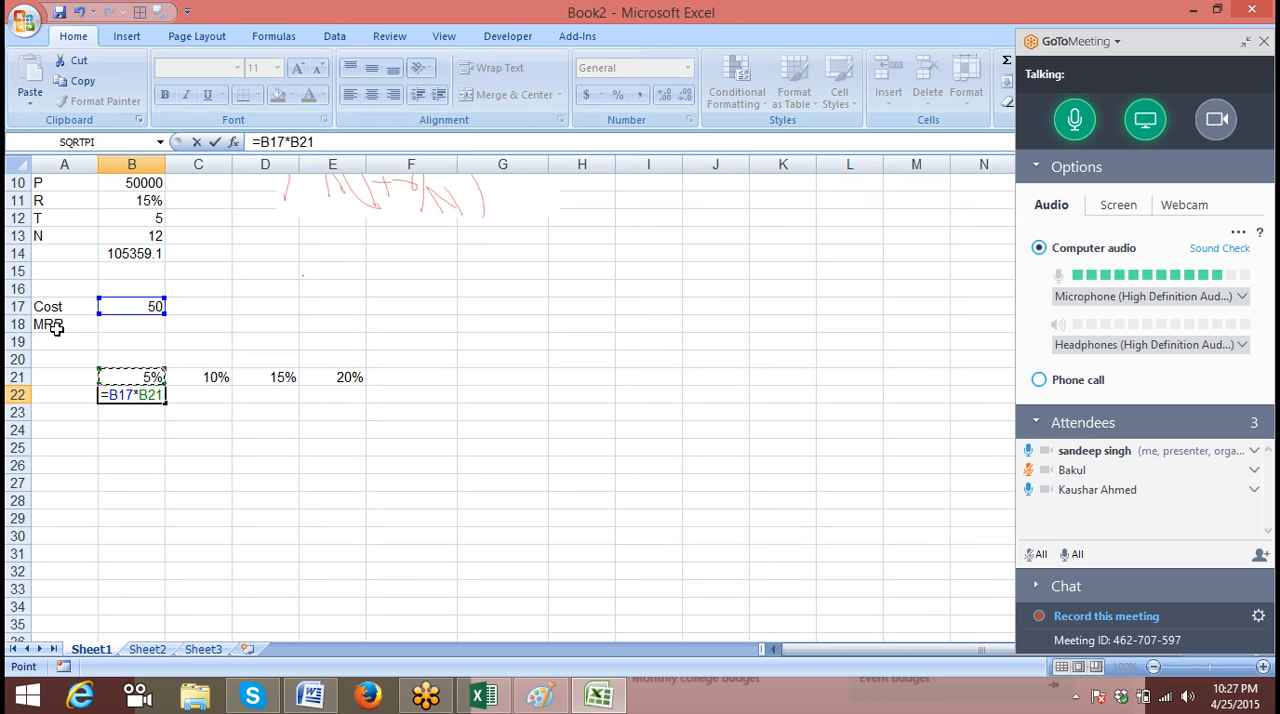
key(Return)
Add the markup to the cost in B23 with the formula =B17+B22
text(=)
key(Up)
key(Up)
key(Up)
key(Up)
key(Up)
key(Up)
text(+)
key(Up)
key(Return)
key(Up)
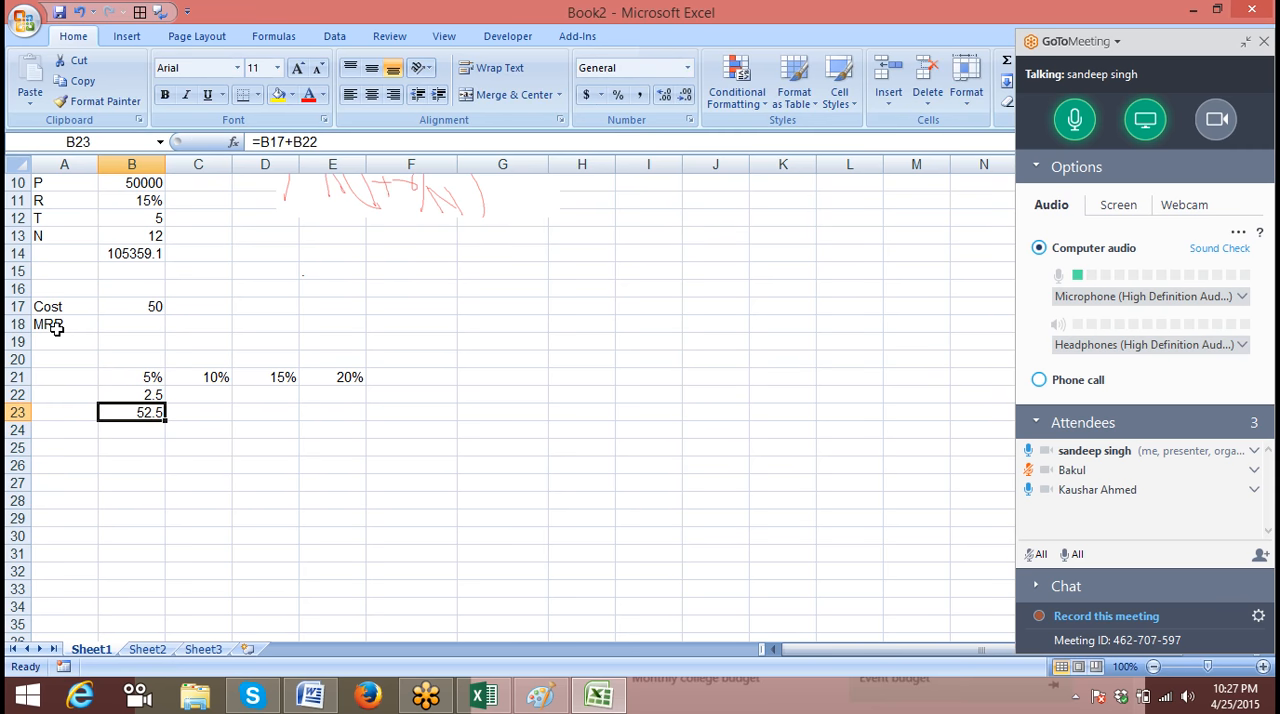
Calculate the 10% markup on the previous price in C22 with the formula =B23*C21
key(Right)
key(Up)
text(=)
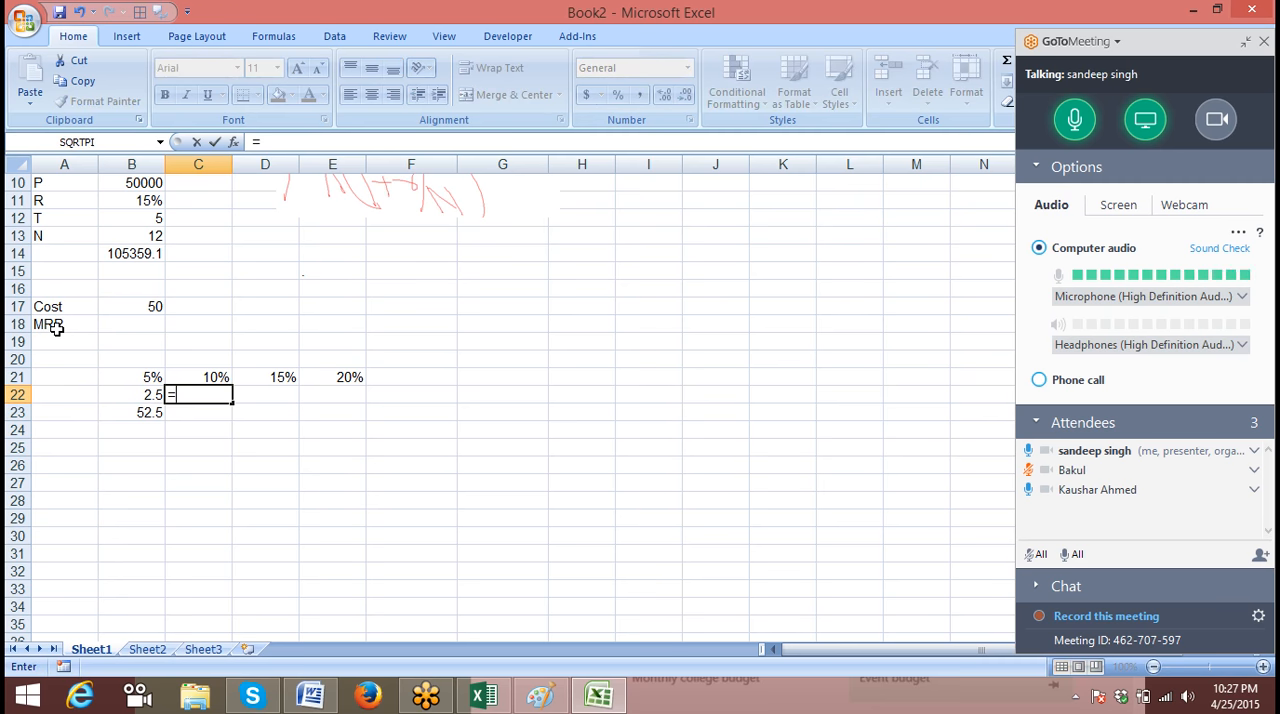
key(Down)
key(Left)
text(*)
key(Up)
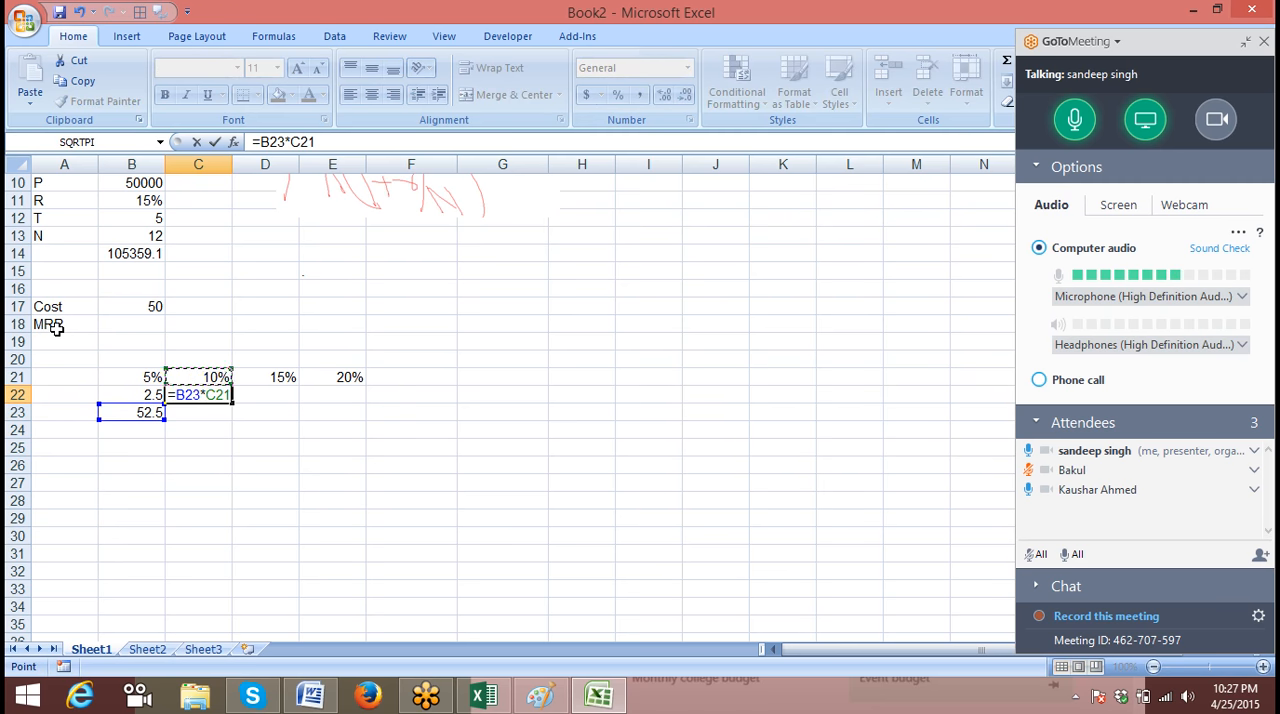
key(Return)
Add the 10% markup to the previous price in C23 with the formula =+B23+C22
text(+)
key(Left)
text(*)
key(Up)
key(Return)
Fill the formulas in C22:C23 across to column E for the 15% and 20% markups
key(Up)
key(Up)
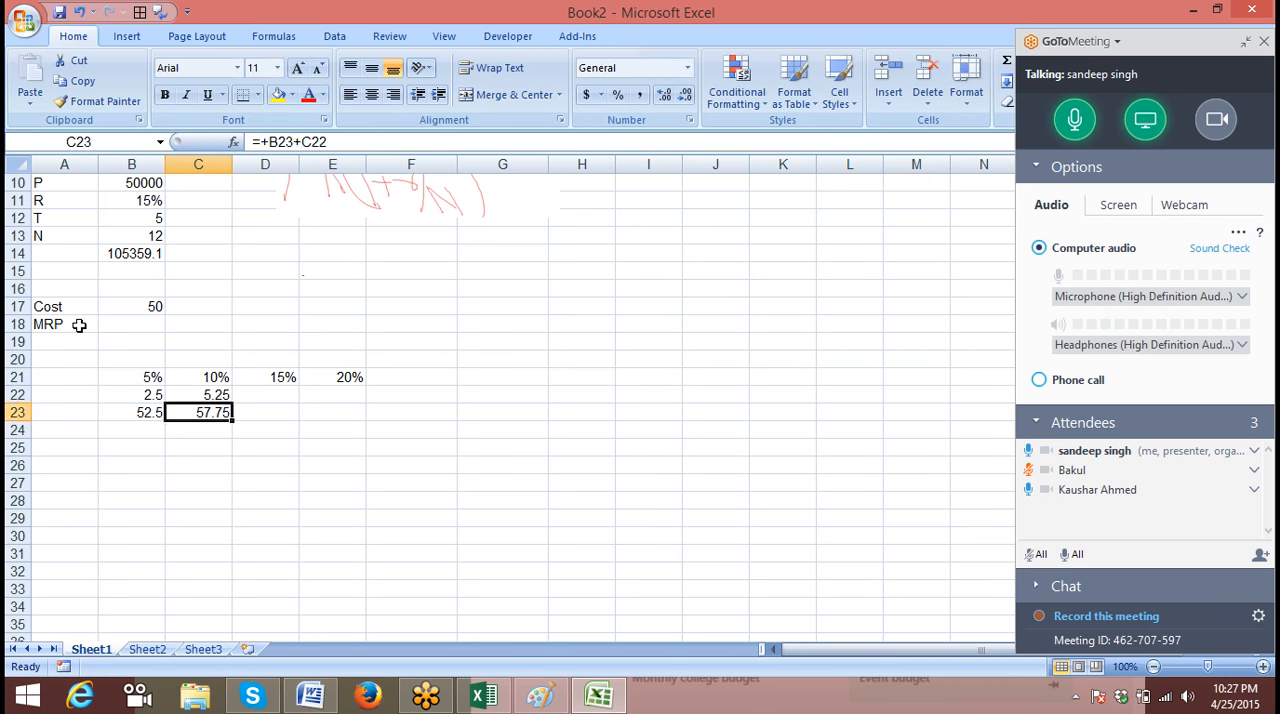
key(shift+Down)
key(shift+Right)
key(shift+Right)
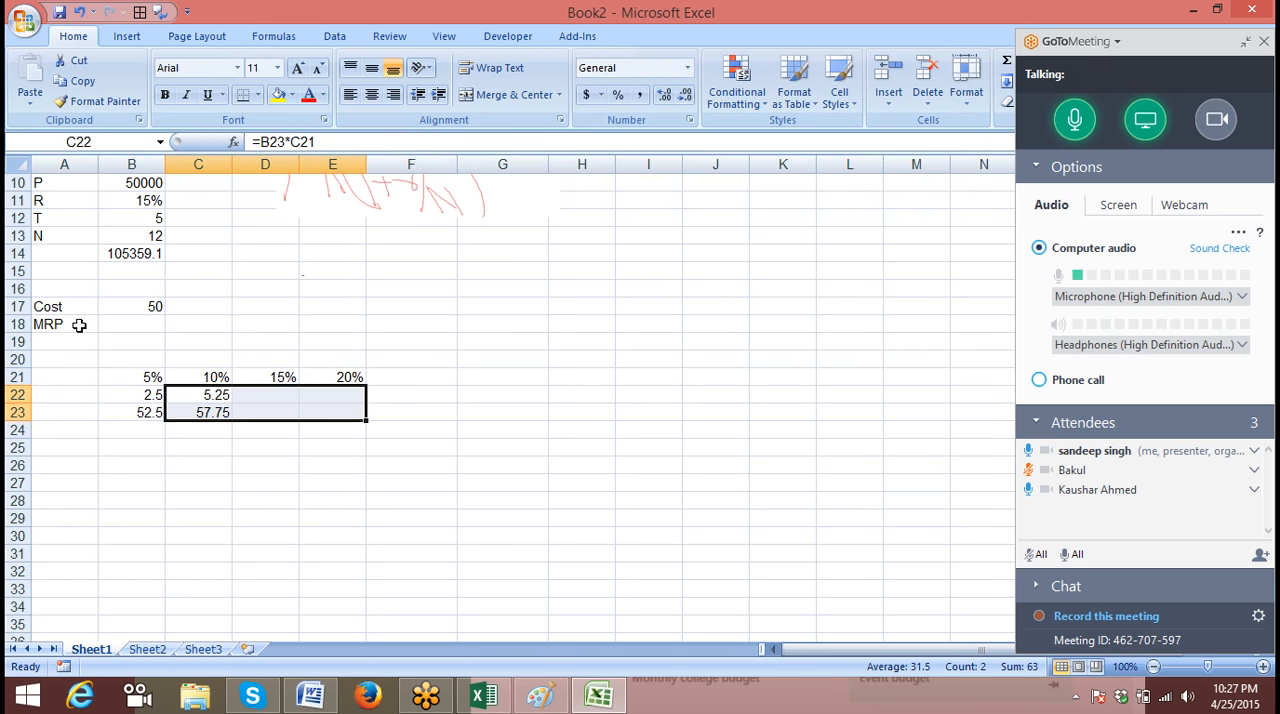
key(ctrl+r)
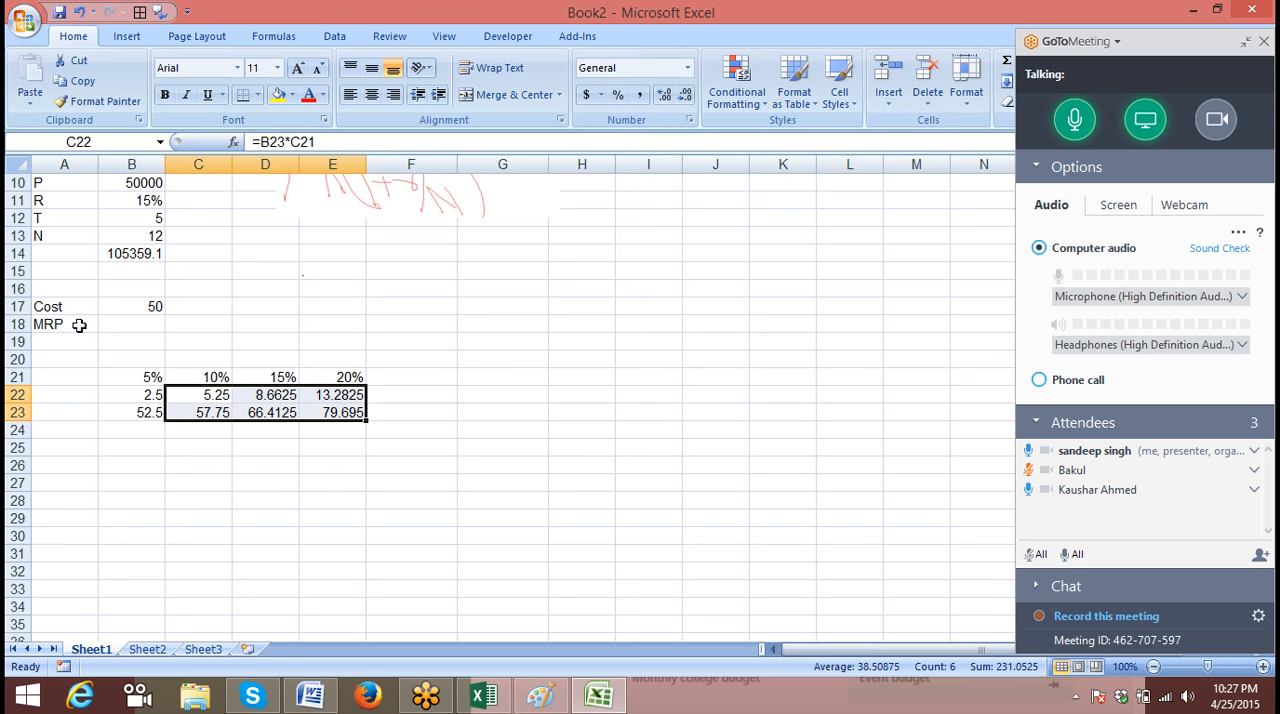
Review the percentages and the markup and price formulas across rows 21 to 23
key(Right)
key(Right)
key(Right)
key(Left)
key(Left)
key(Left)
key(Left)
key(Up)
key(Right)
key(Right)
key(Right)
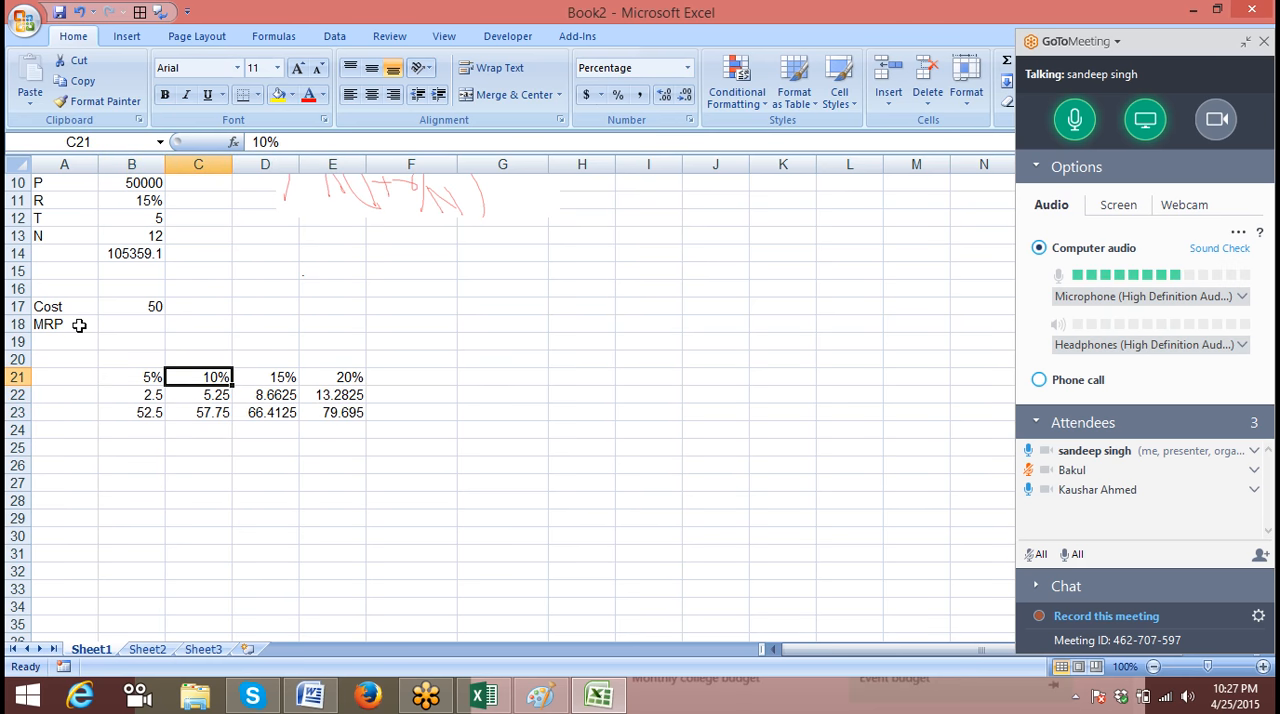
key(Right)
key(Down)
key(Down)
key(Left)
key(Left)
key(Left)
key(Left)
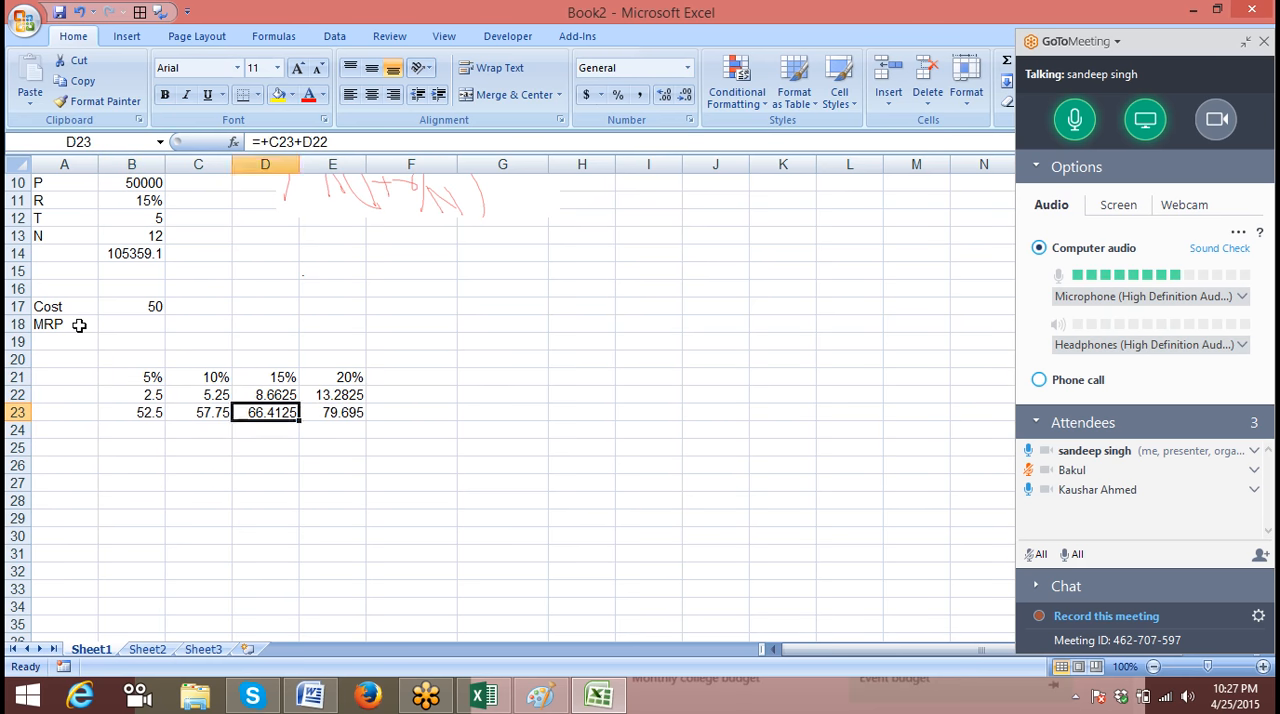
key(Up)
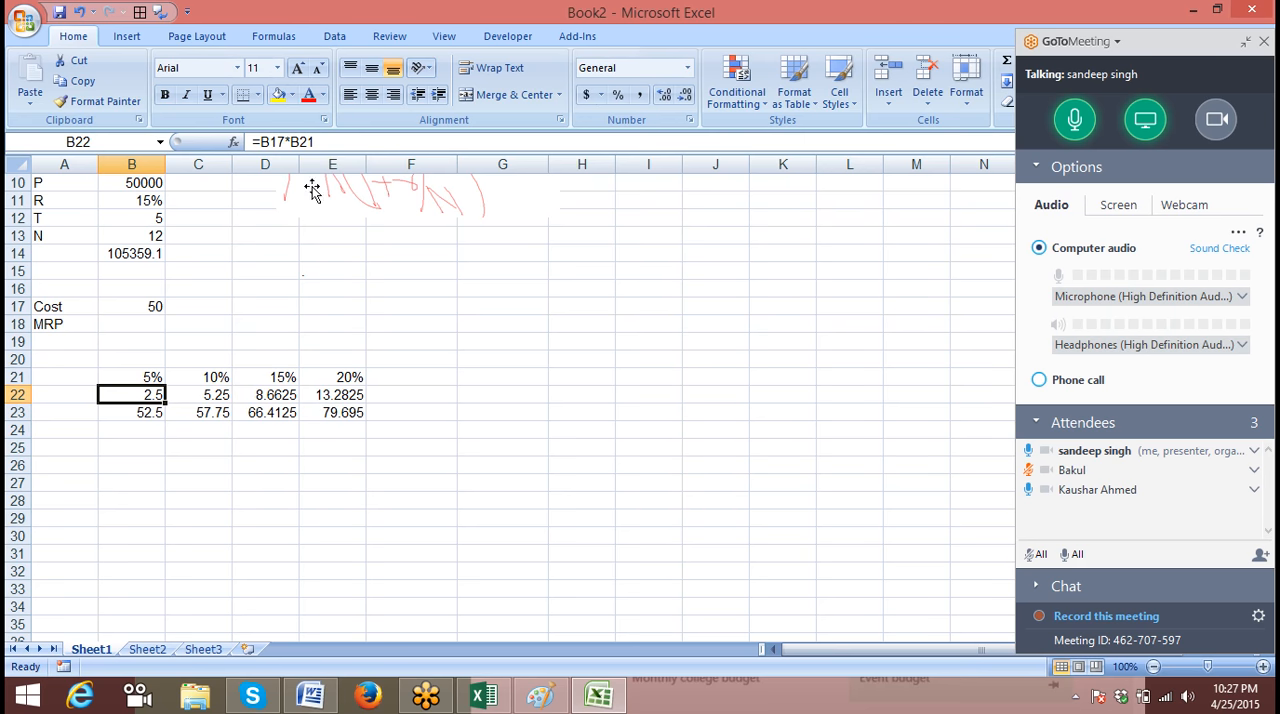
click(330, 142)
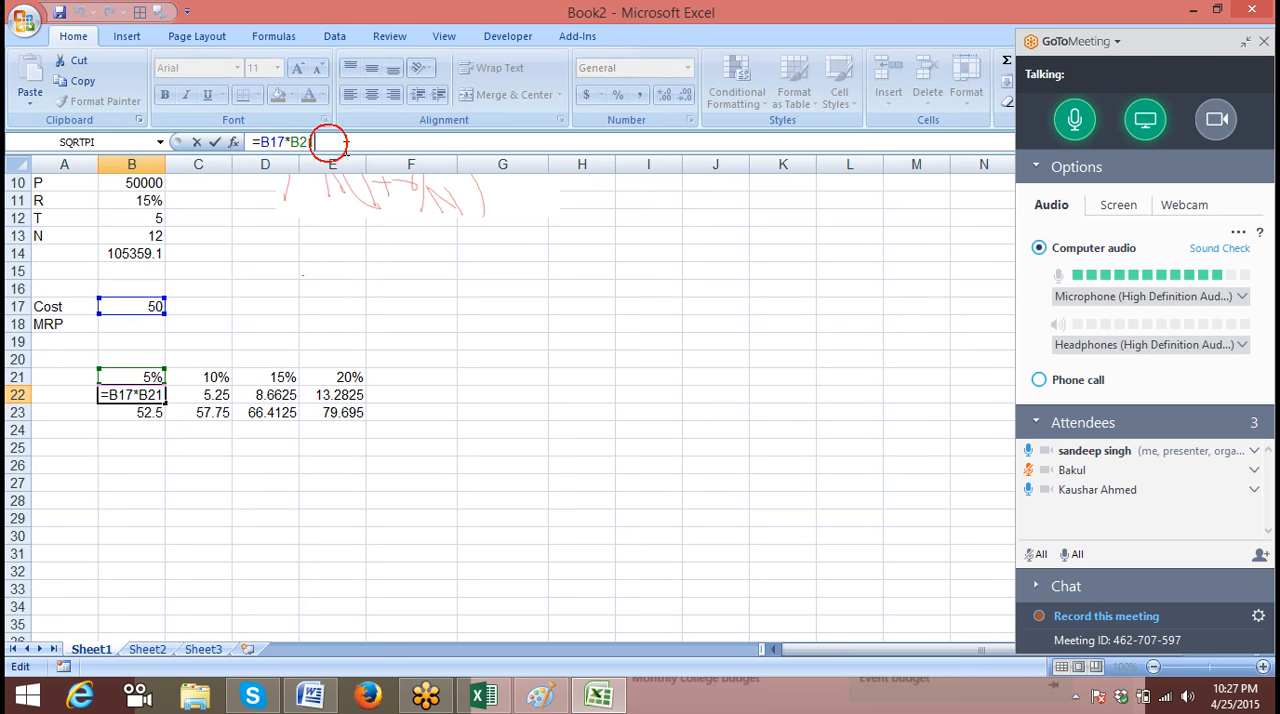
click(281, 141)
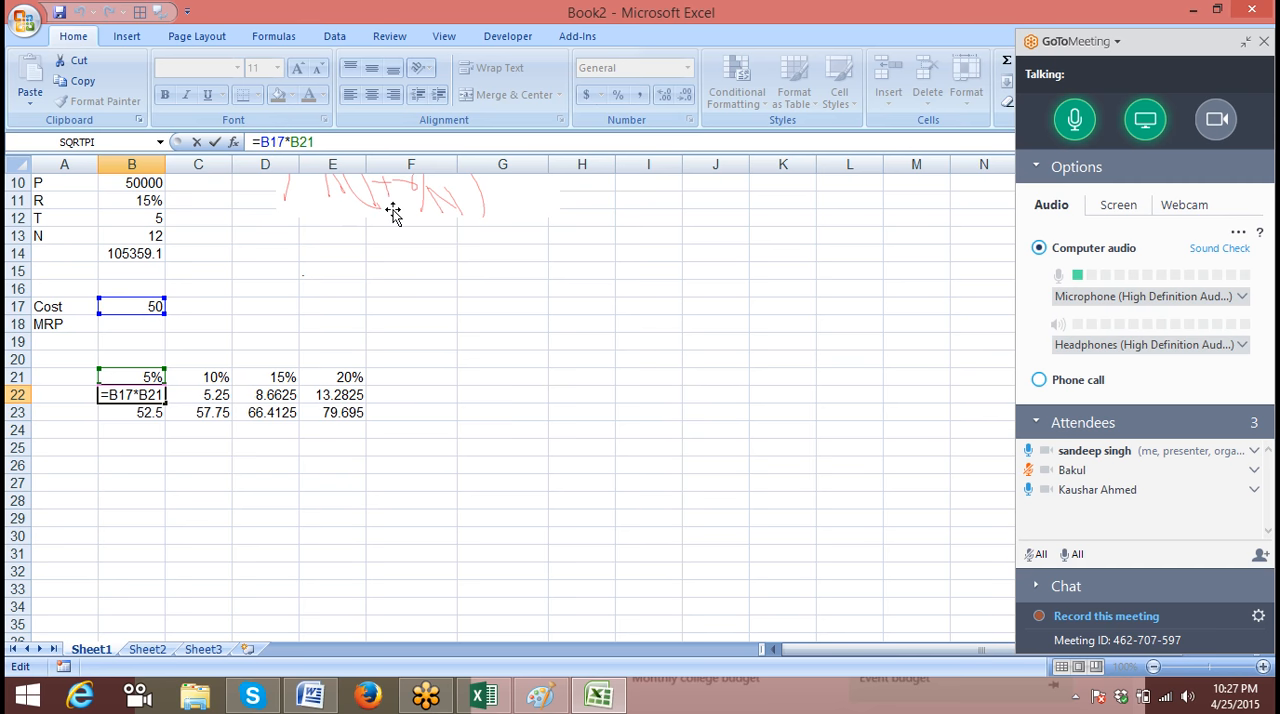
key(BackSpace)
key(BackSpace)
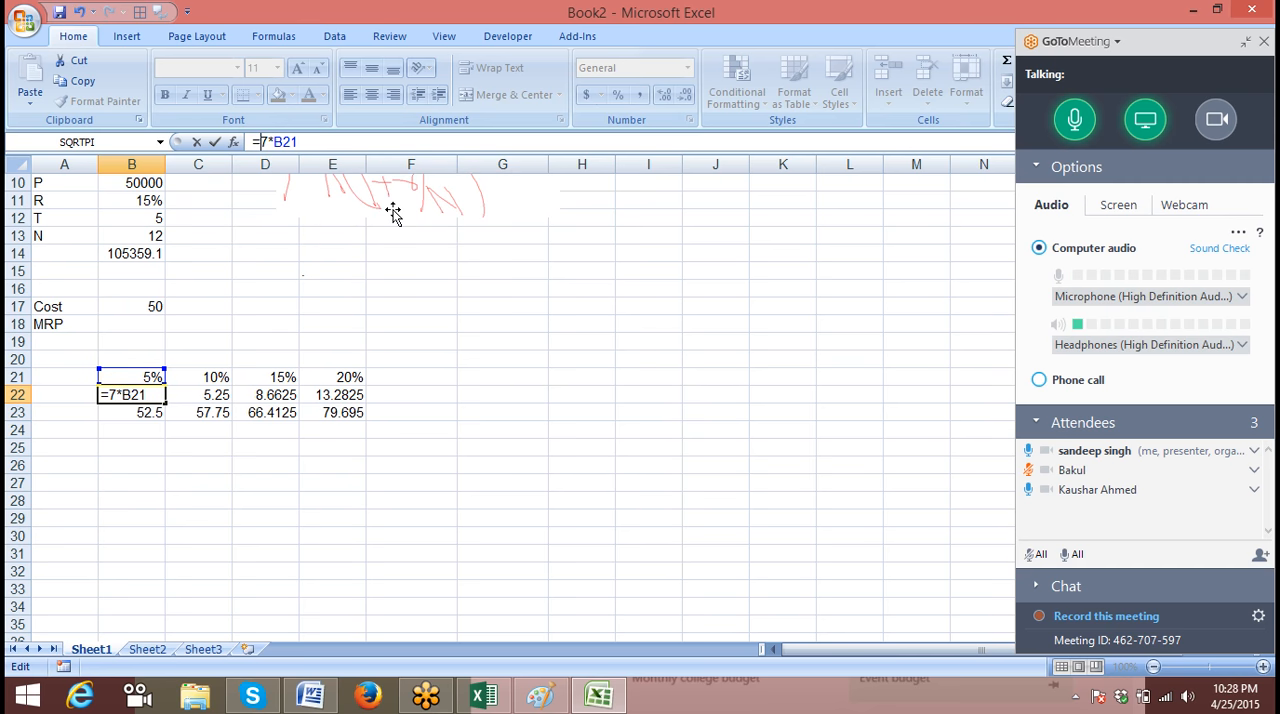
key(BackSpace)
key(Delete)
text(B17*)
key(ctrl+Return)
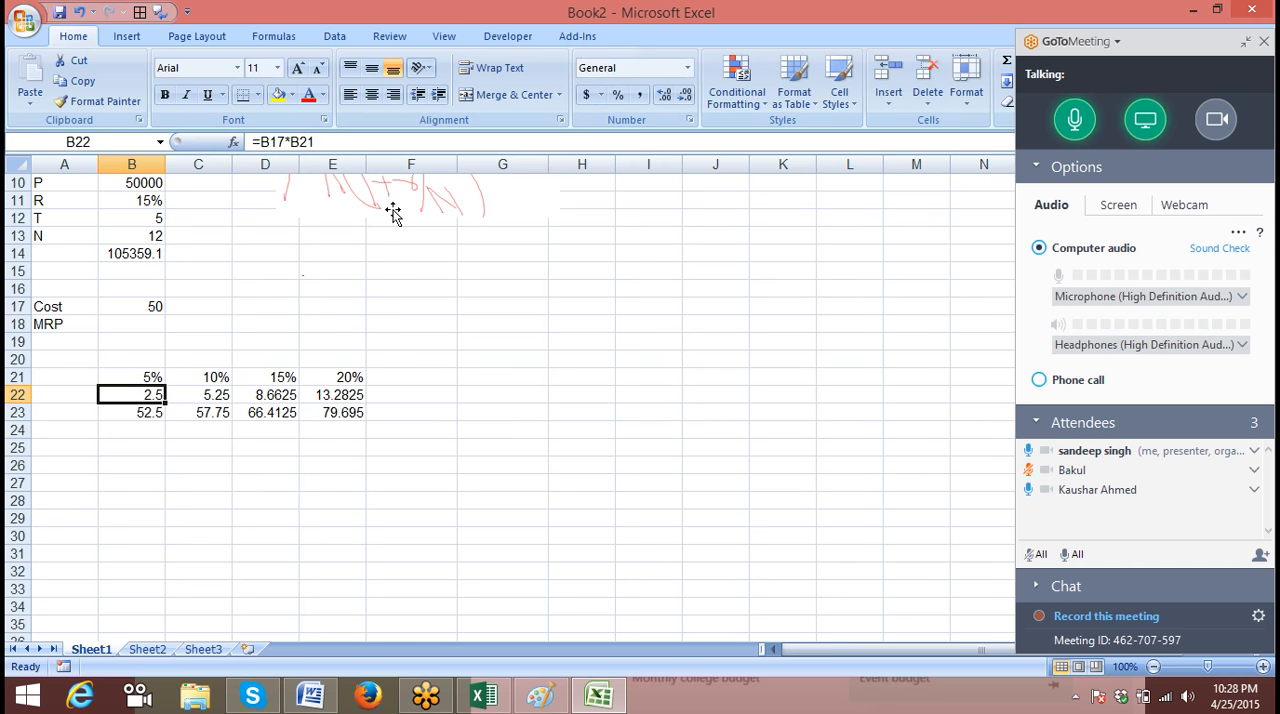
Replace the B21 reference in B22's formula with the constant 5%, giving =B17*5%
click(356, 141)
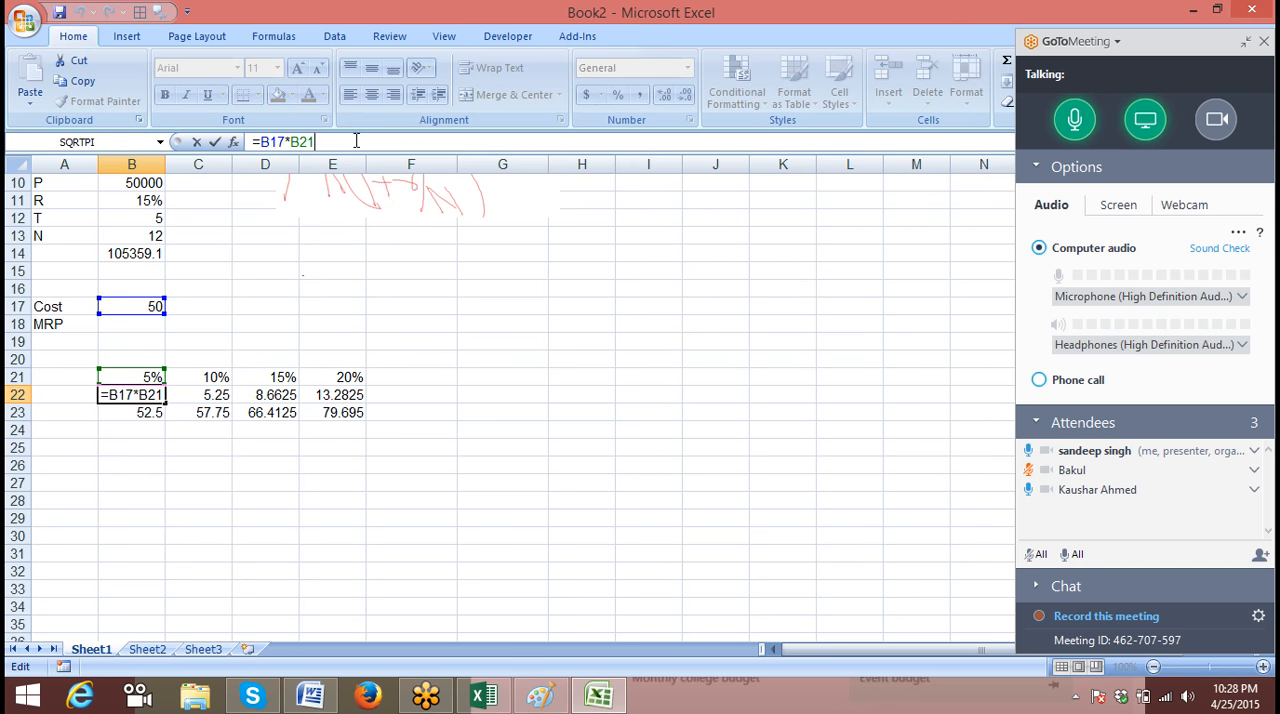
key(BackSpace)
key(BackSpace)
key(BackSpace)
text(5%)
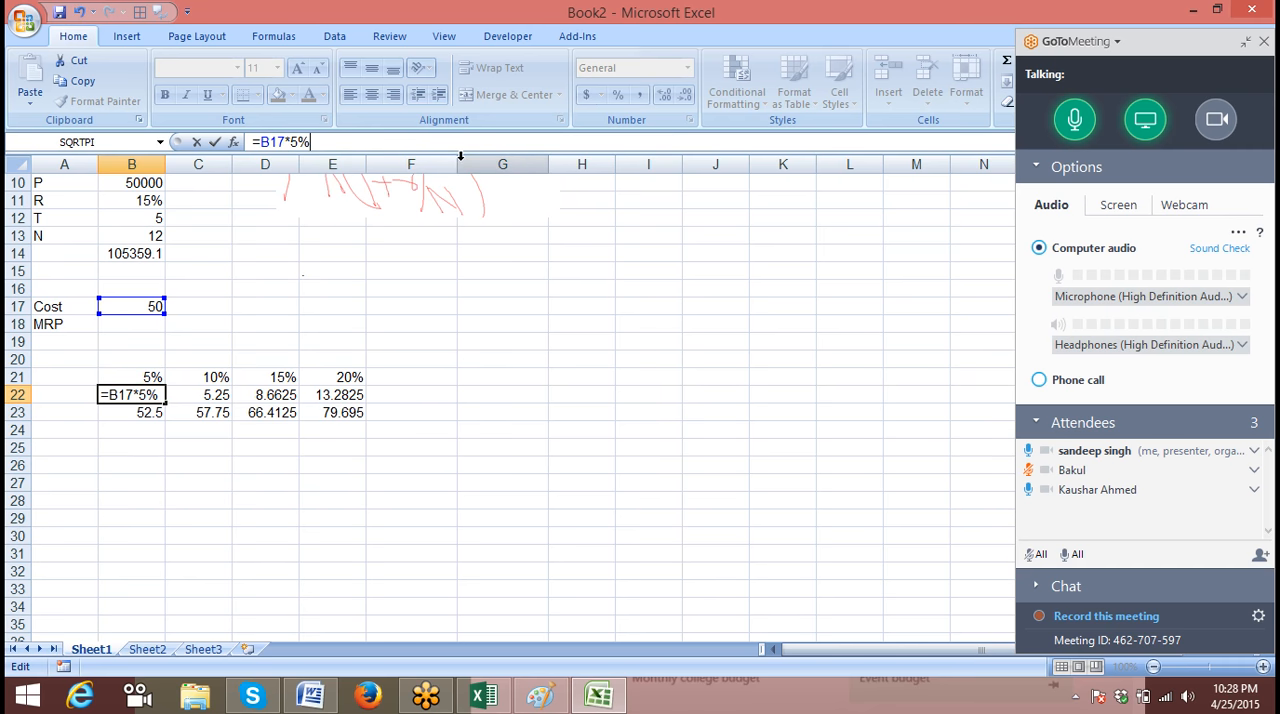
key(Return)
Replace the C21 reference in C22's formula with the constant 10%, giving =B23*10%
key(Up)
key(Right)
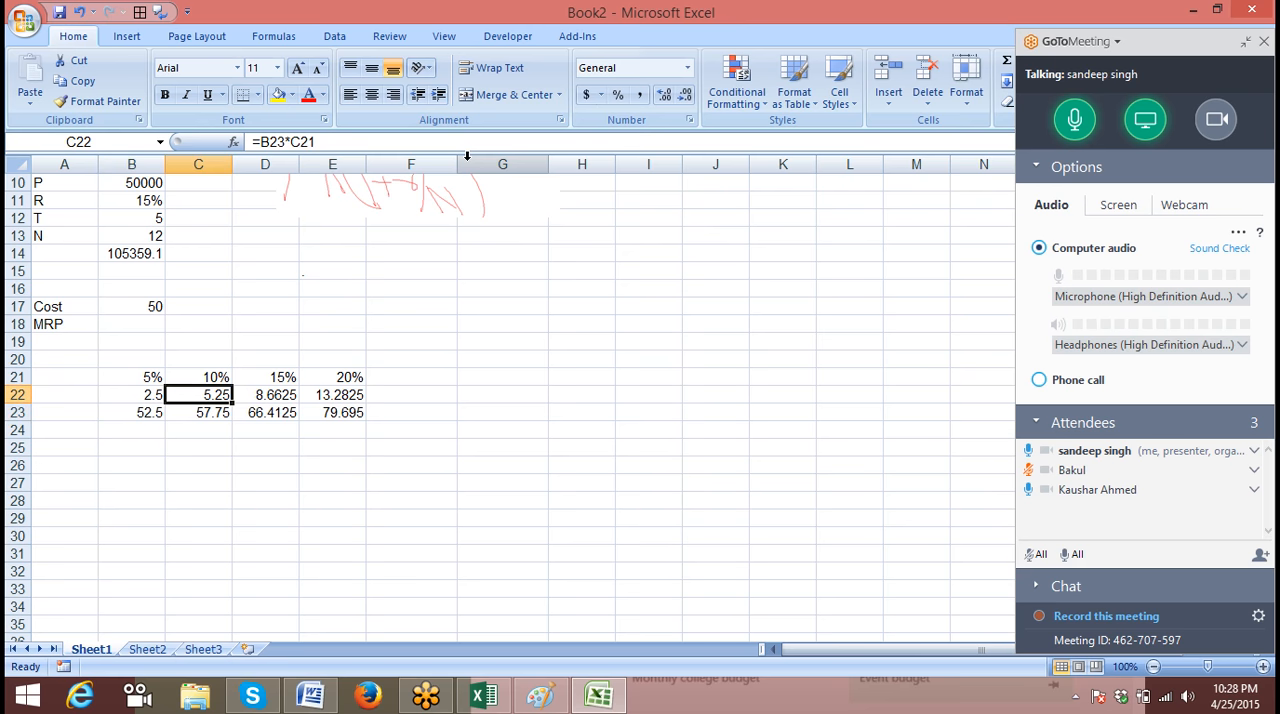
click(359, 140)
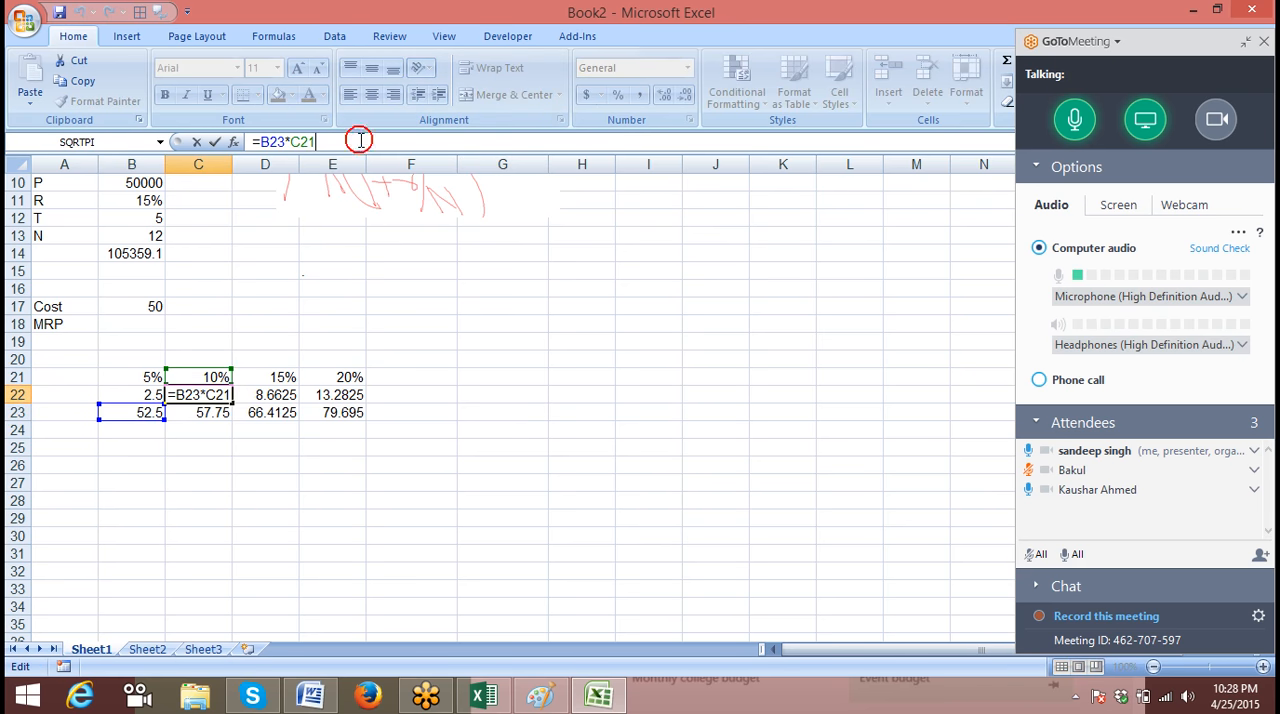
key(BackSpace)
key(BackSpace)
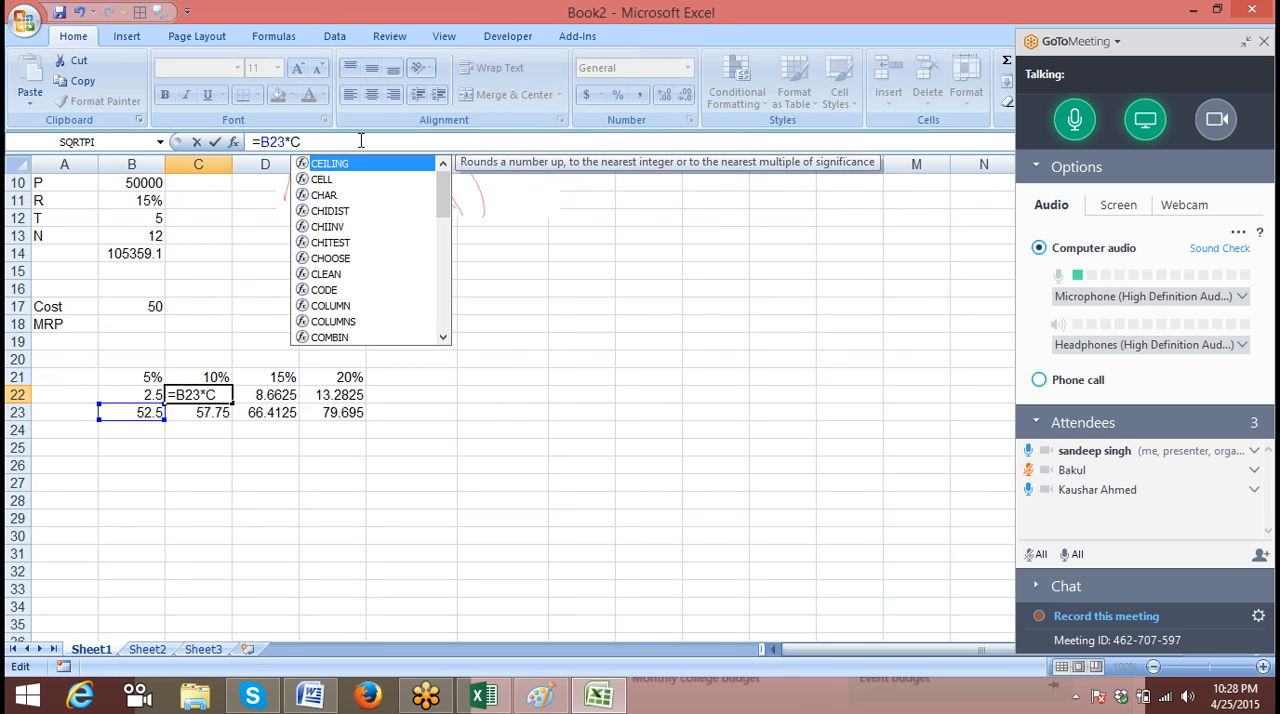
key(BackSpace)
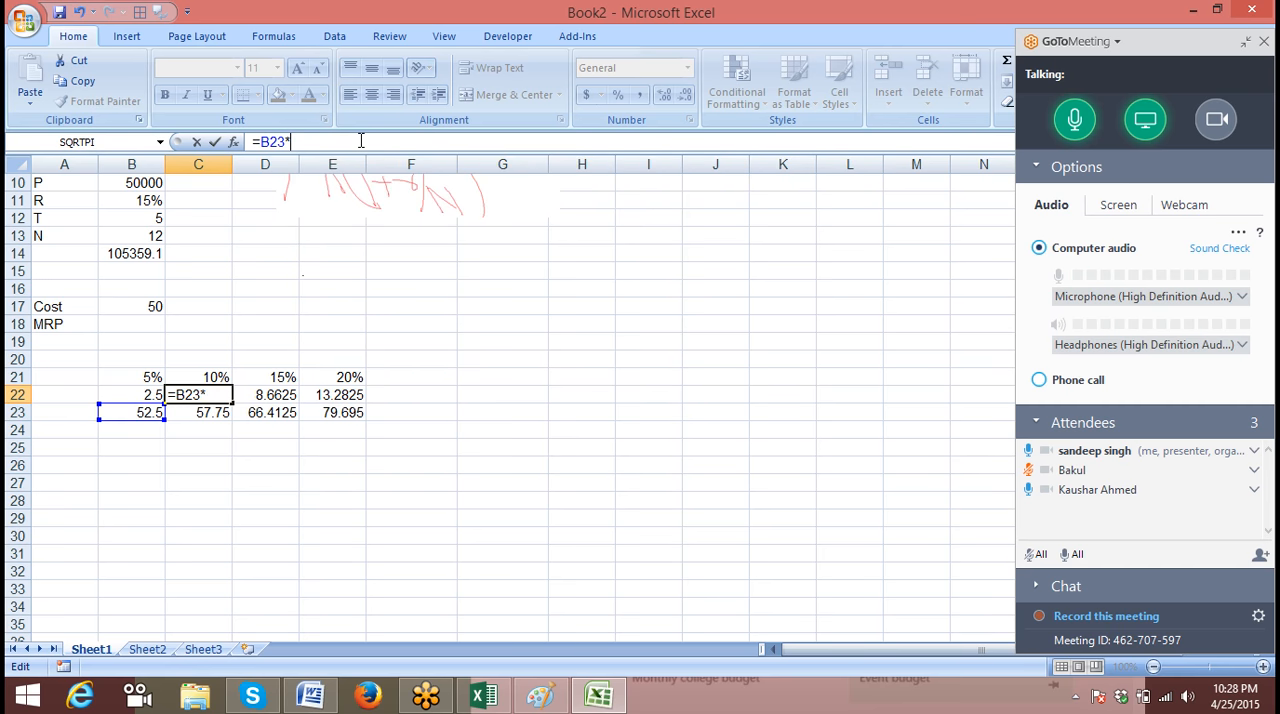
text(10)
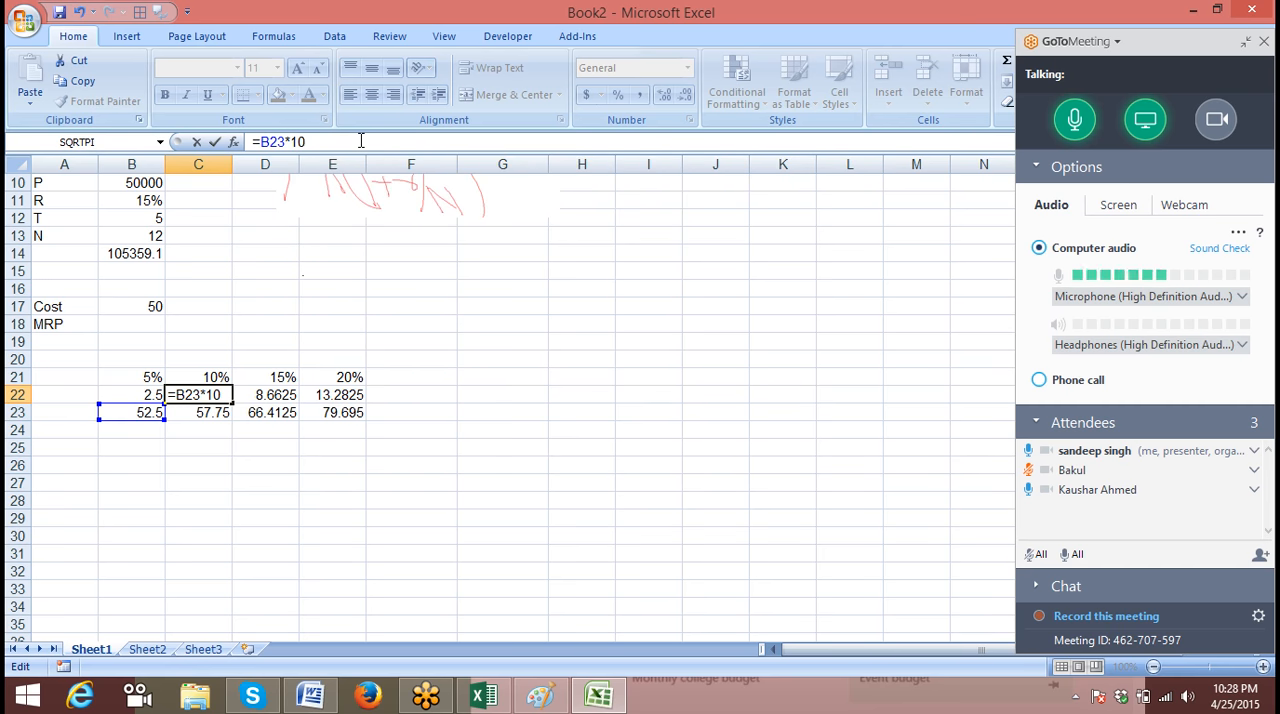
text(%)
key(Return)
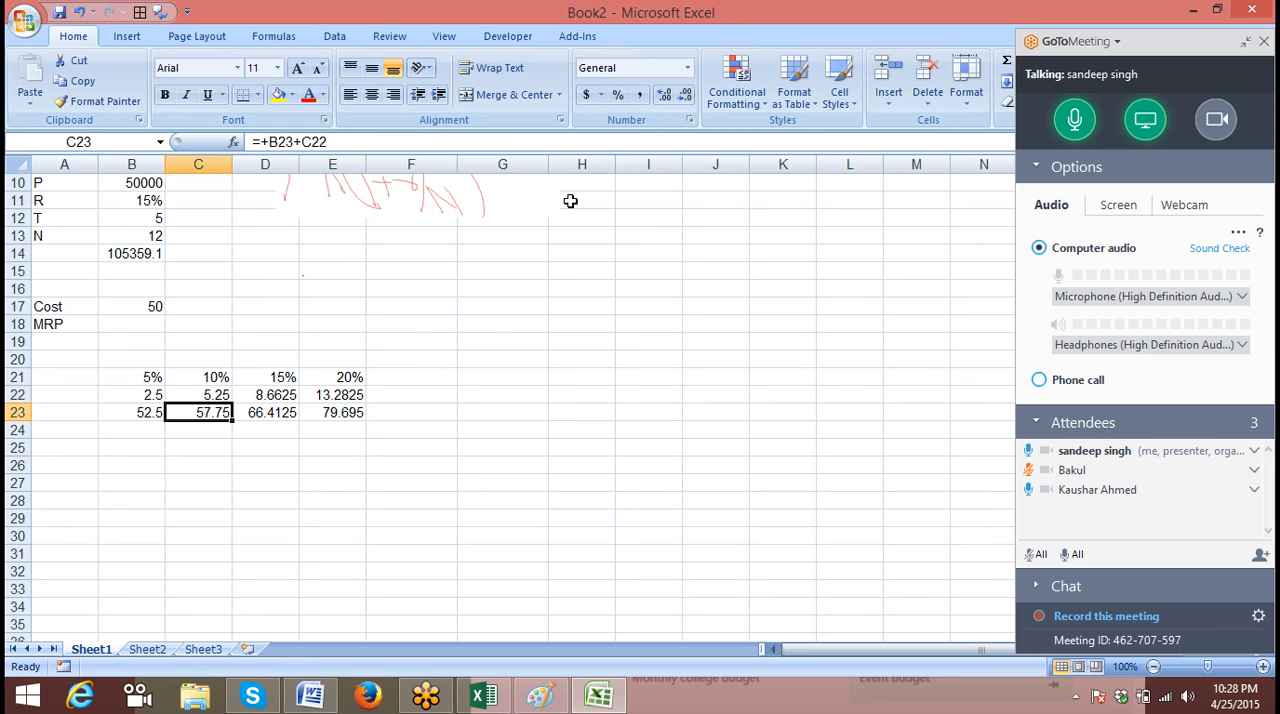
Replace the D21 reference in D22's formula with the constant 15%, giving =C23*15%
key(Up)
key(Right)
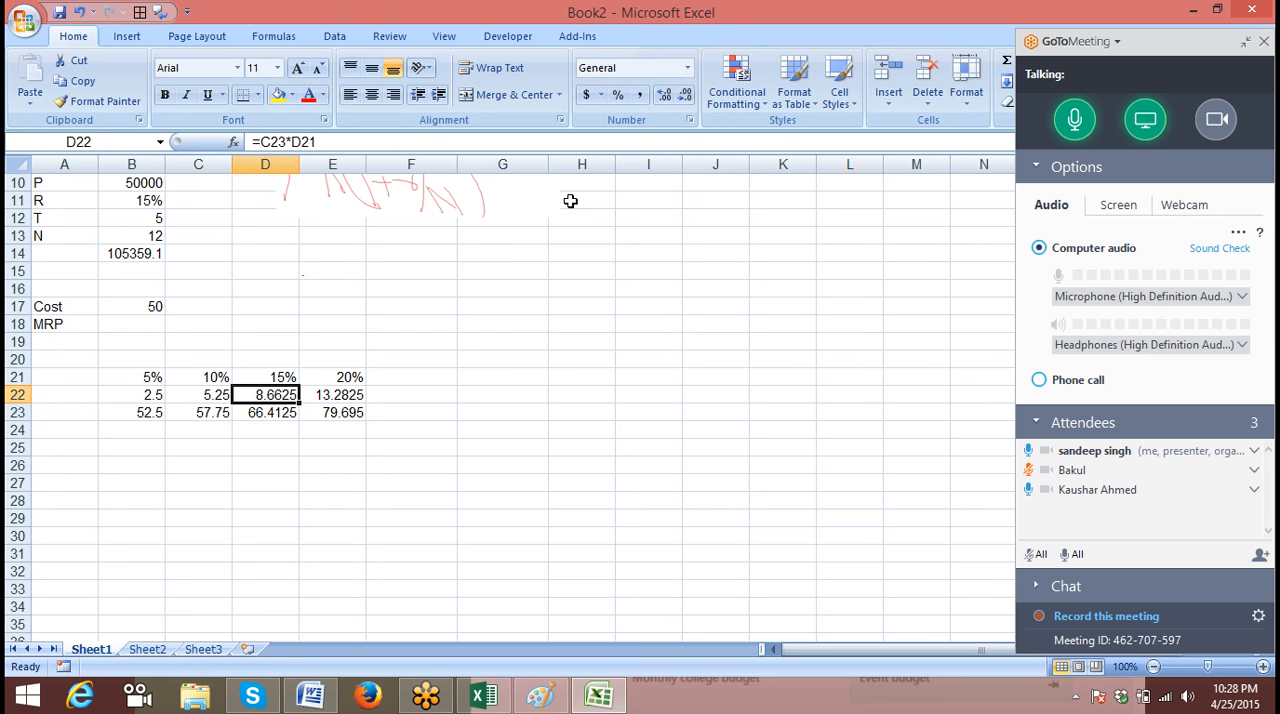
click(362, 150)
key(BackSpace)
key(BackSpace)
key(BackSpace)
text(15)
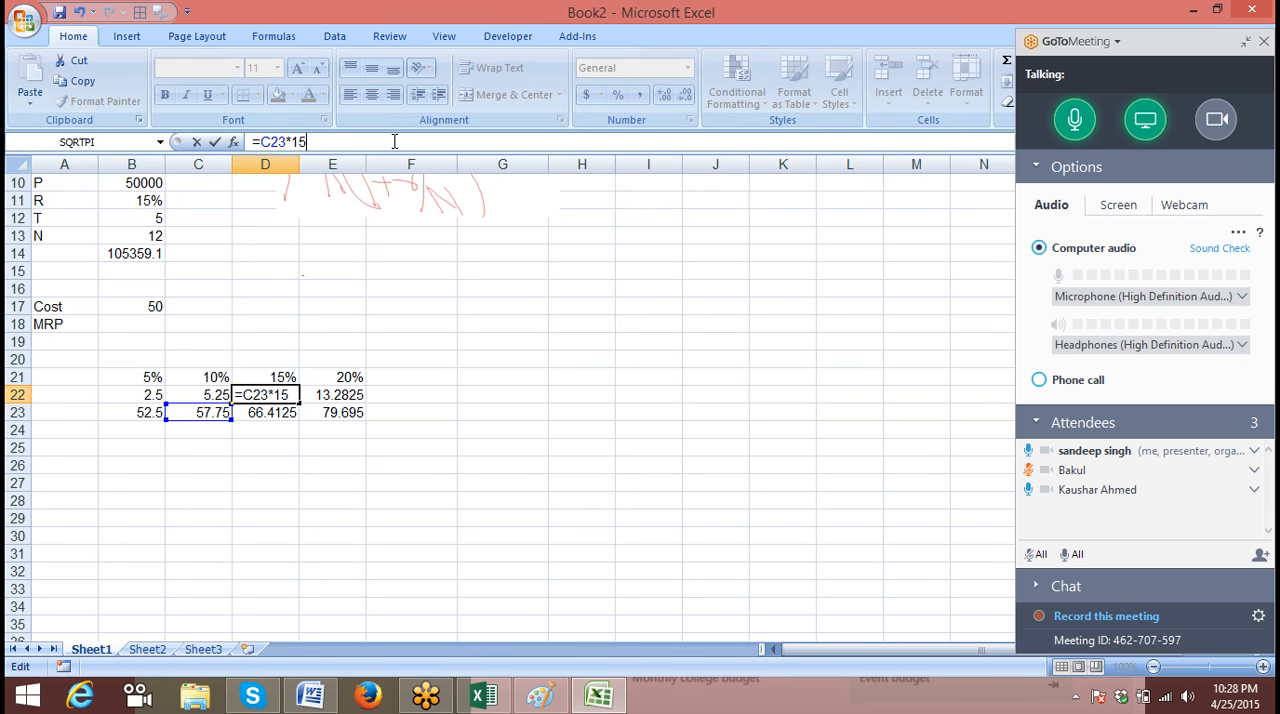
text(%)
key(Return)
Replace the E21 reference in E22's formula with the constant 20%, giving =D23*20%
key(Up)
key(Right)
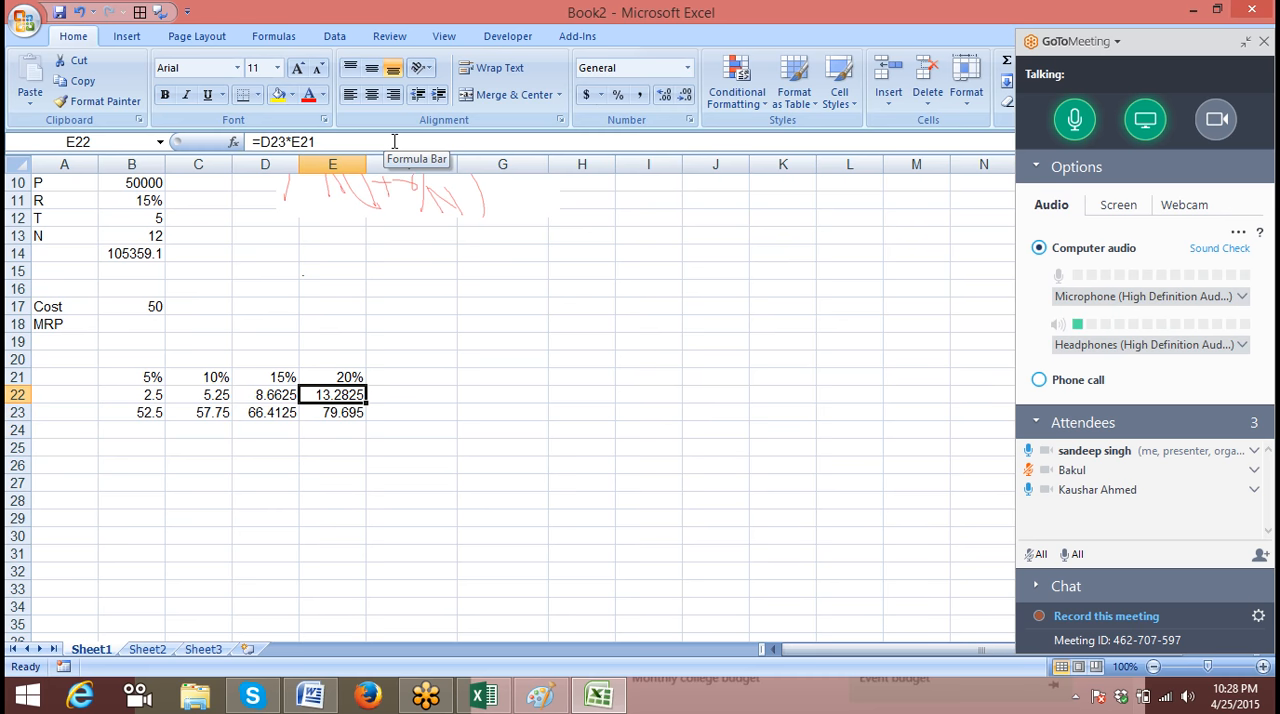
key(F2)
key(BackSpace)
key(BackSpace)
key(BackSpace)
text(20)
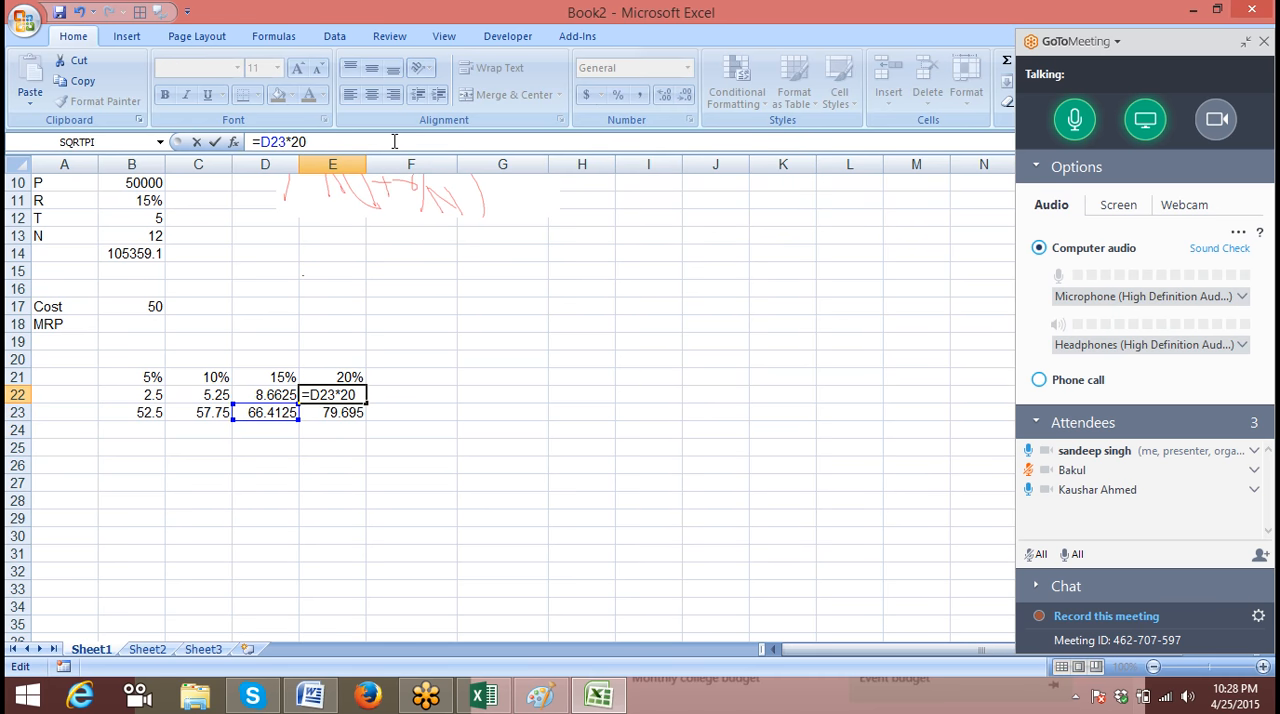
text(%)
key(Return)
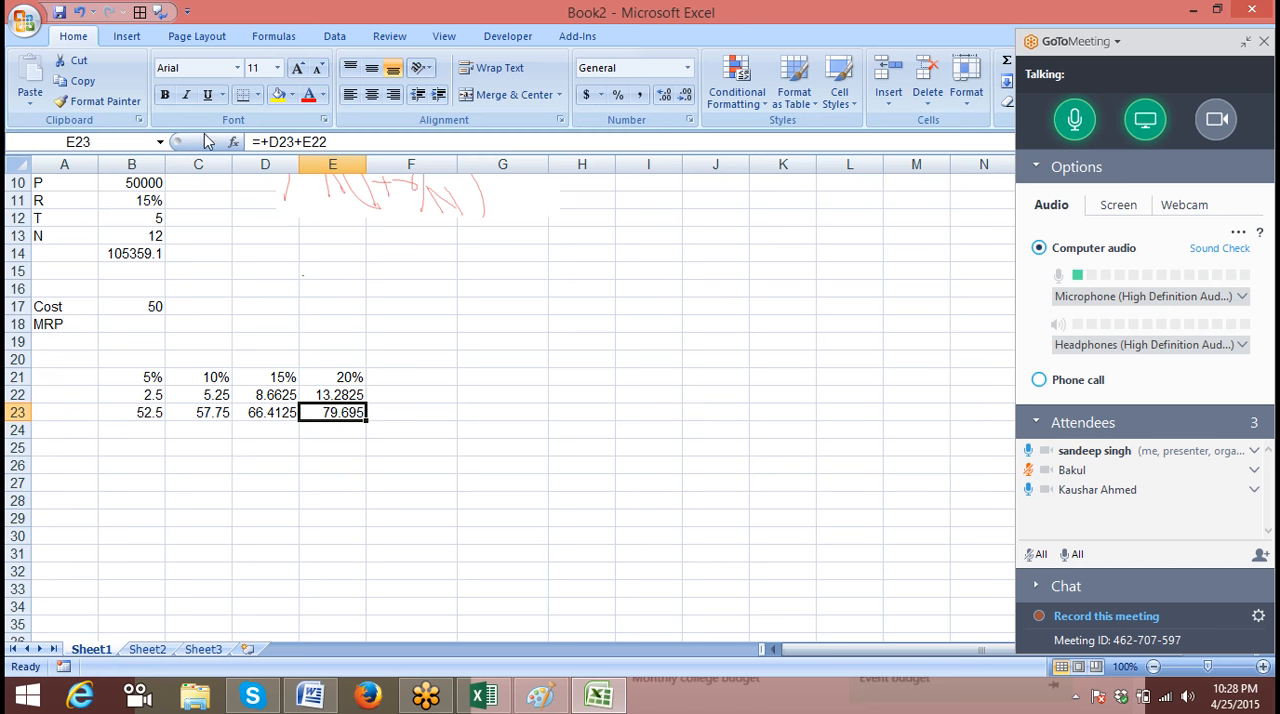
Clear the four percentages from B21:E21
drag(152, 379, 330, 374)
key(Delete)
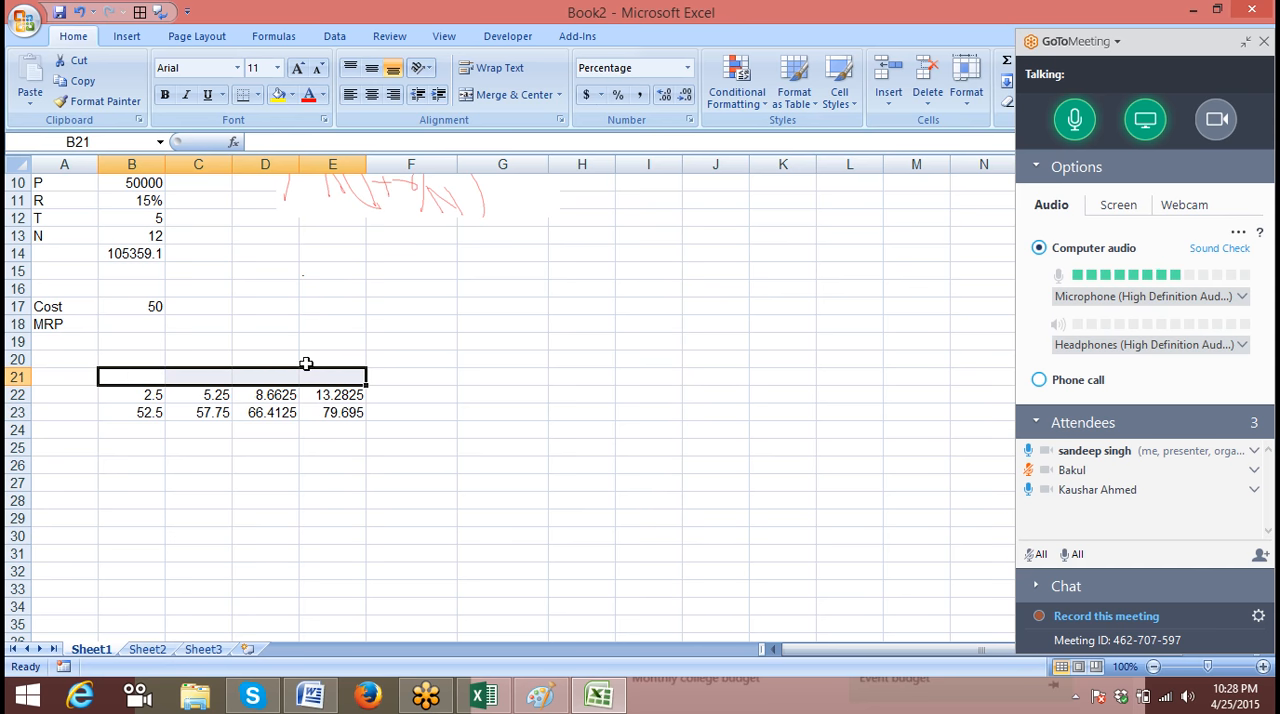
Substitute the expression from B22 for its reference in B23, making the formula =B17+(B17*5%)
click(150, 396)
drag(258, 142, 344, 152)
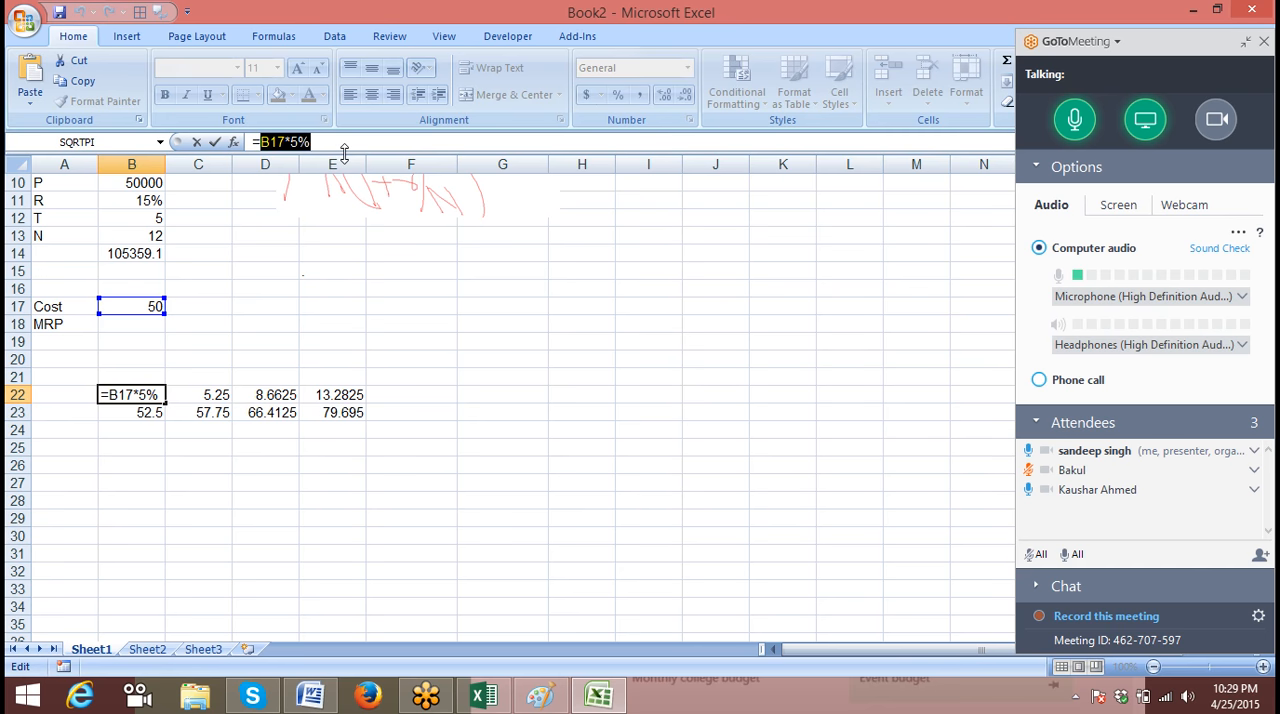
key(Escape)
click(148, 416)
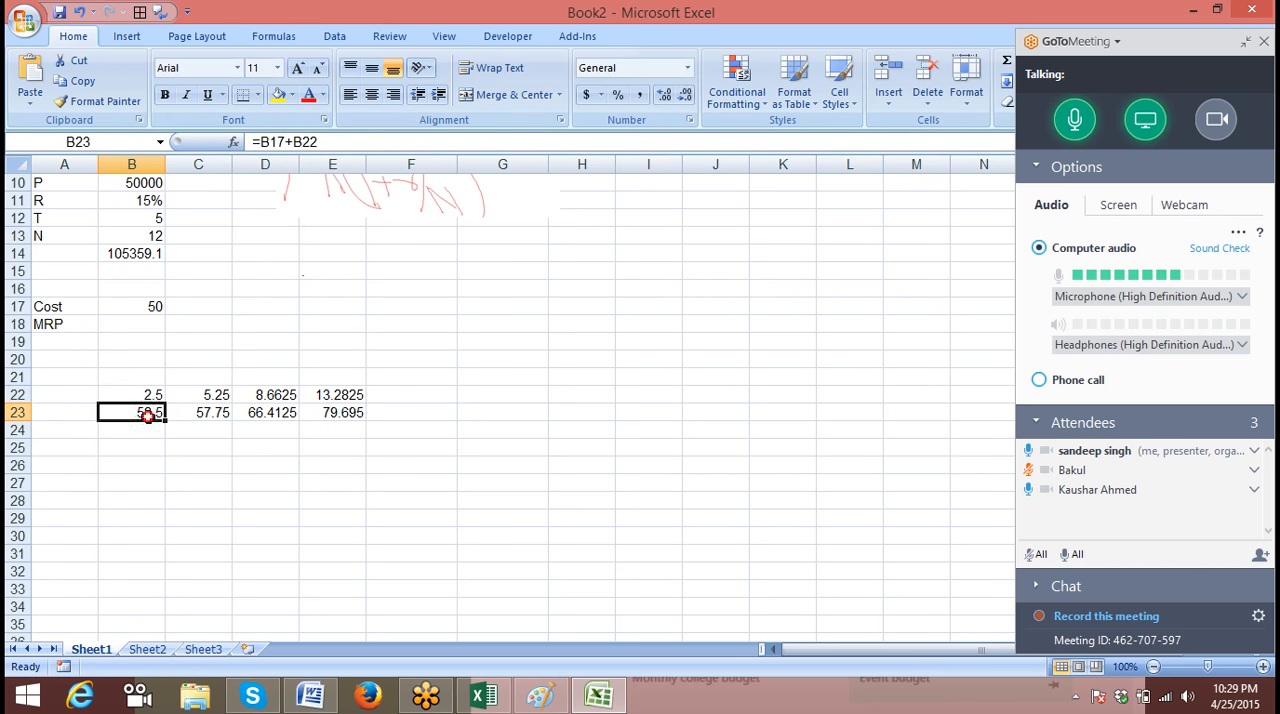
click(323, 142)
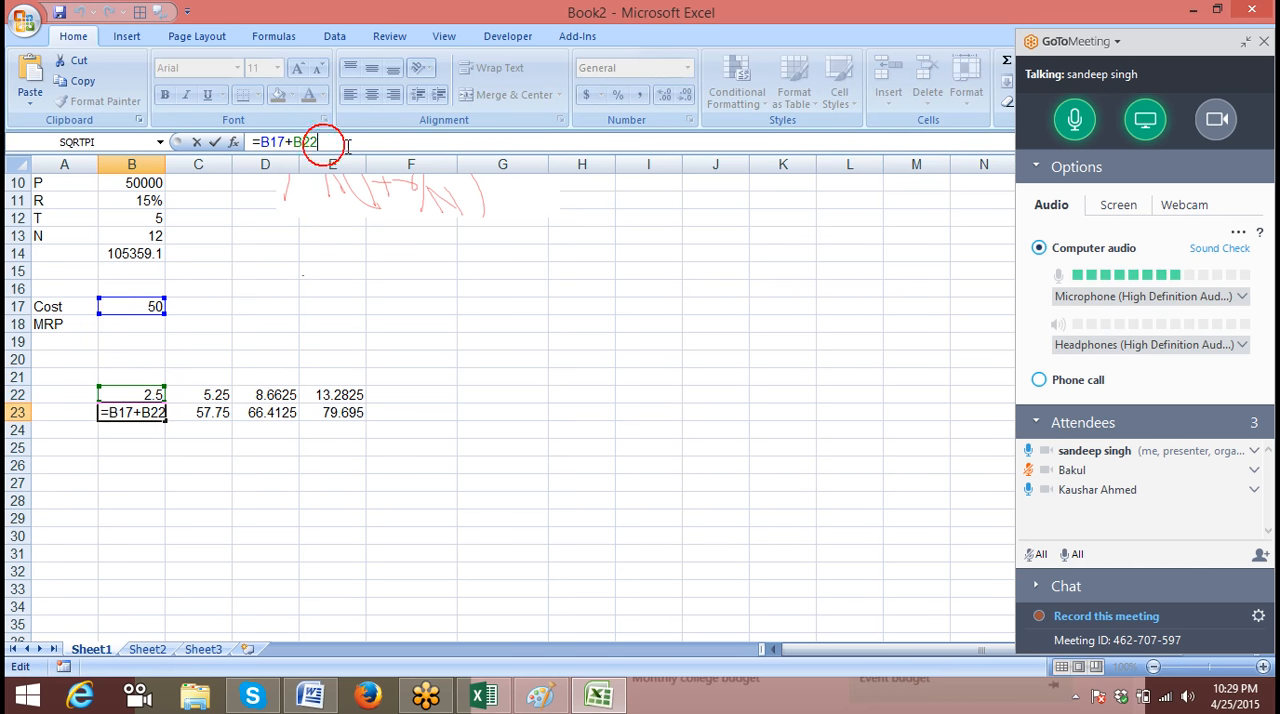
key(BackSpace)
key(BackSpace)
key(BackSpace)
text((B17*5%)
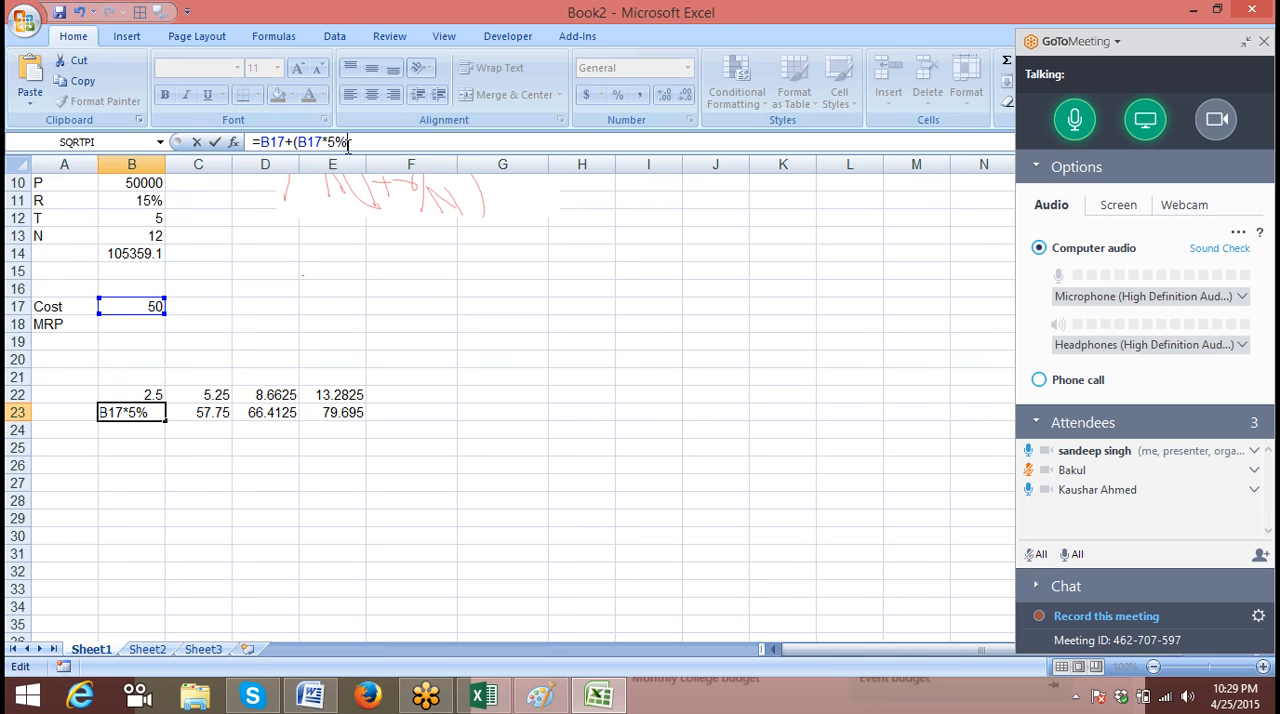
key(Return)
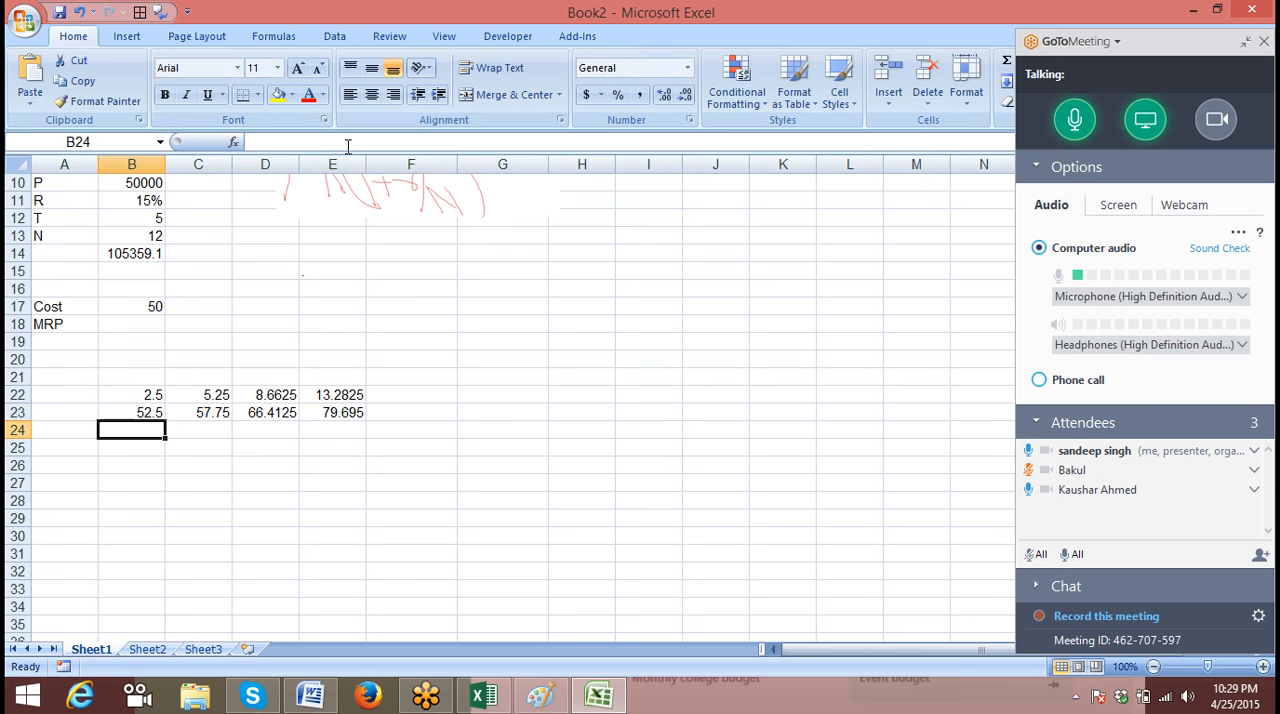
Substitute the expression from B23 for its reference in C22, making the formula =(B17+(B17*5%))*10%
key(Up)
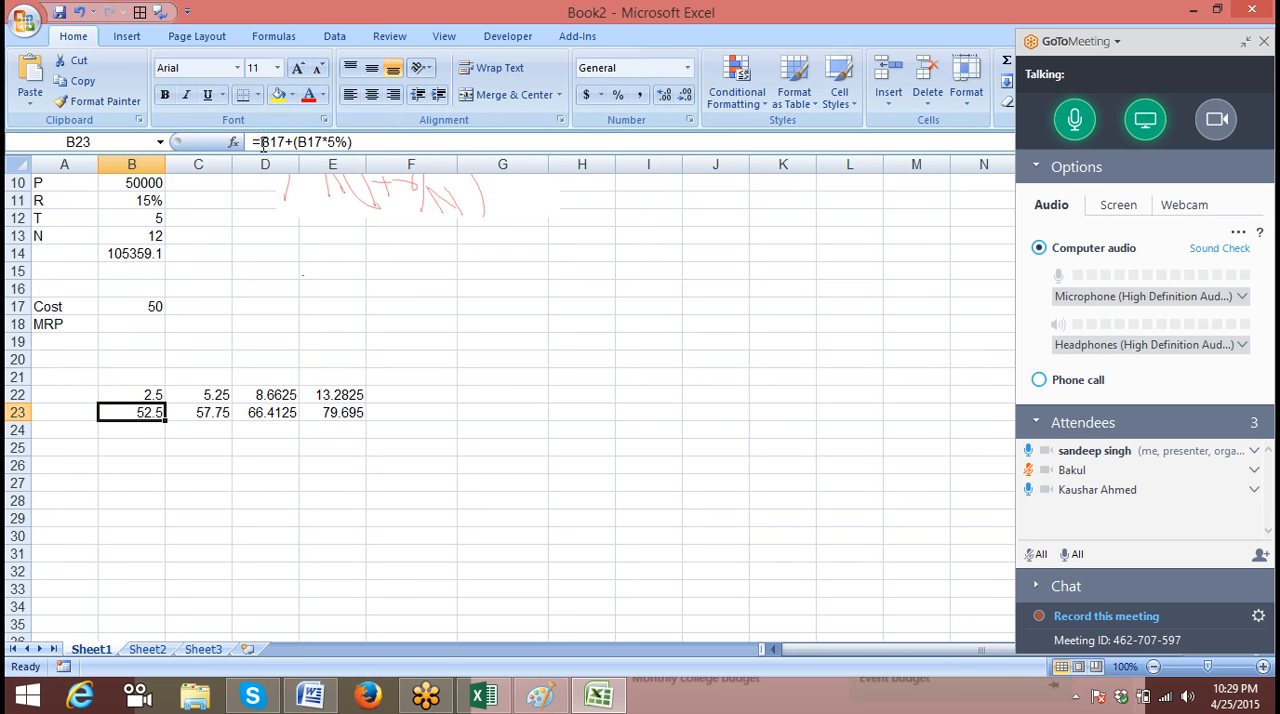
drag(260, 142, 500, 140)
key(ctrl+c)
key(Escape)
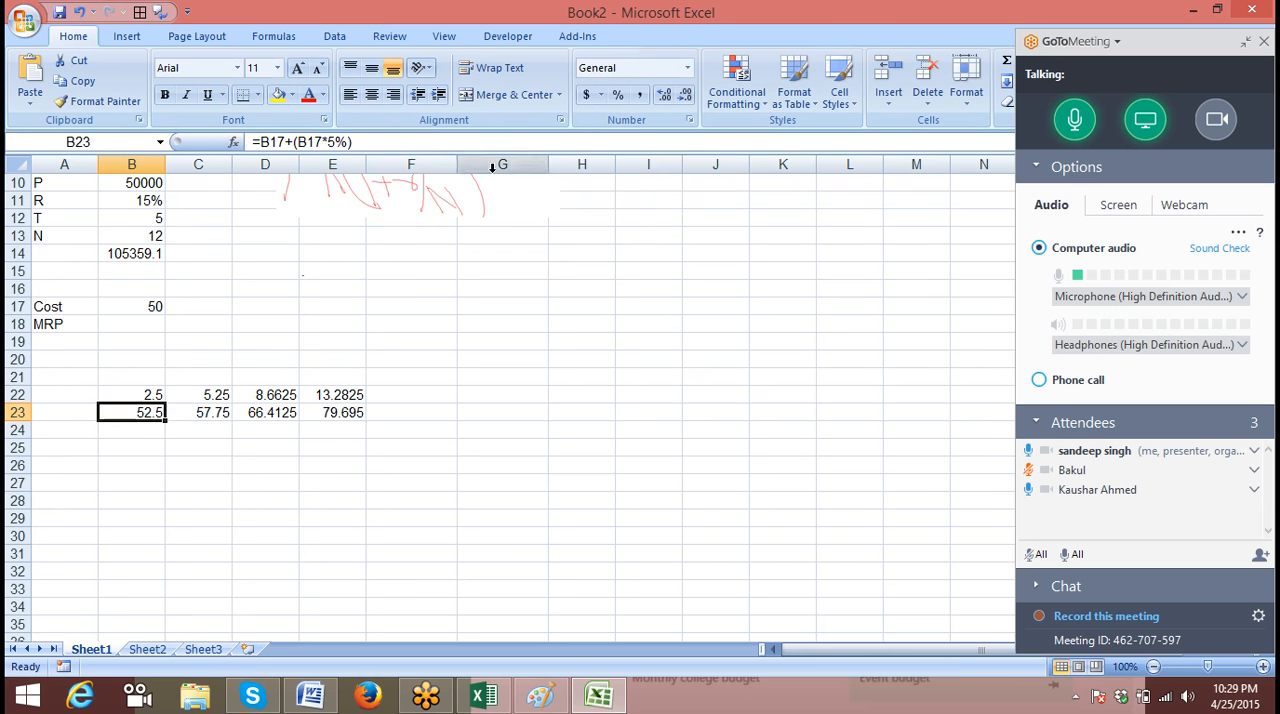
click(218, 394)
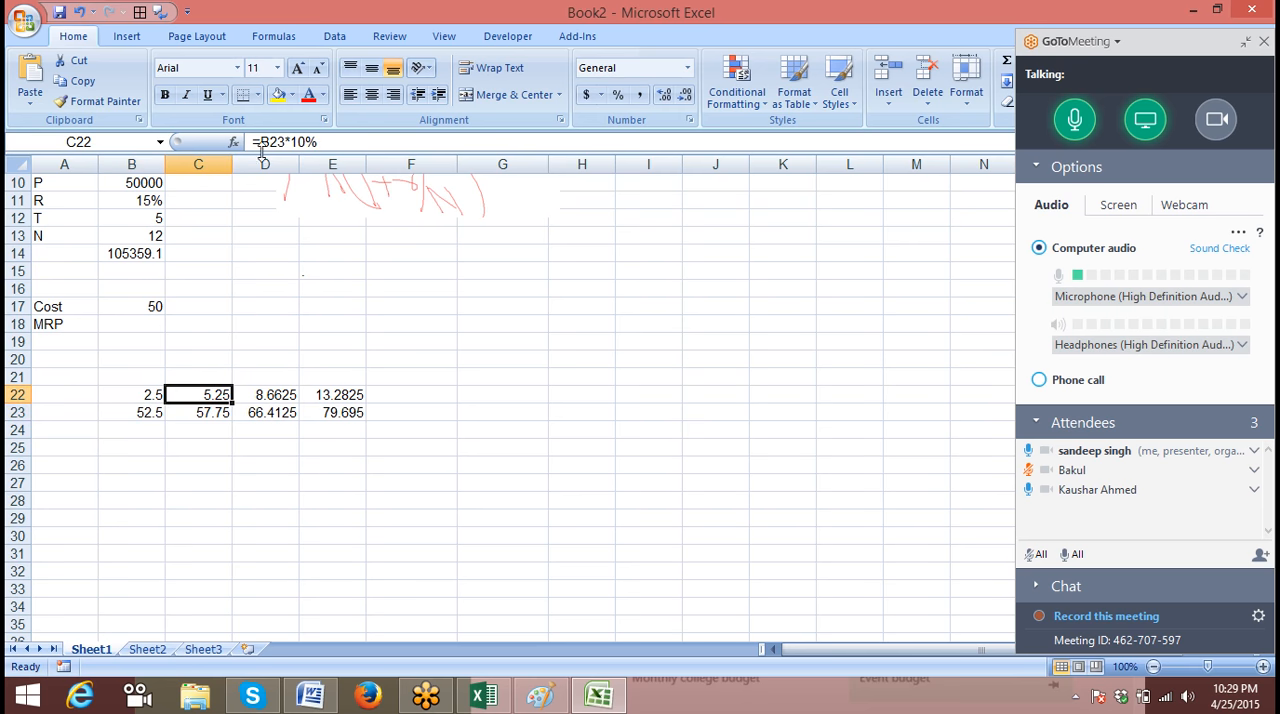
double_click(270, 142)
text(())
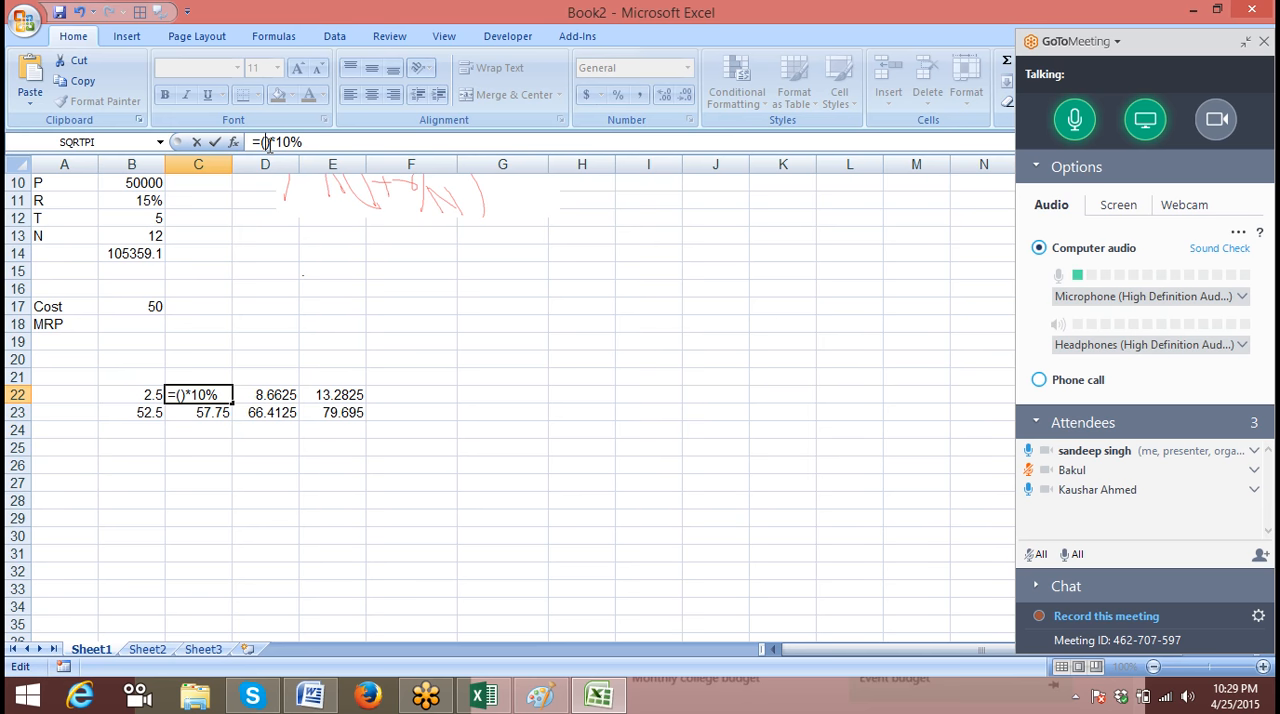
key(ctrl+v)
key(Return)
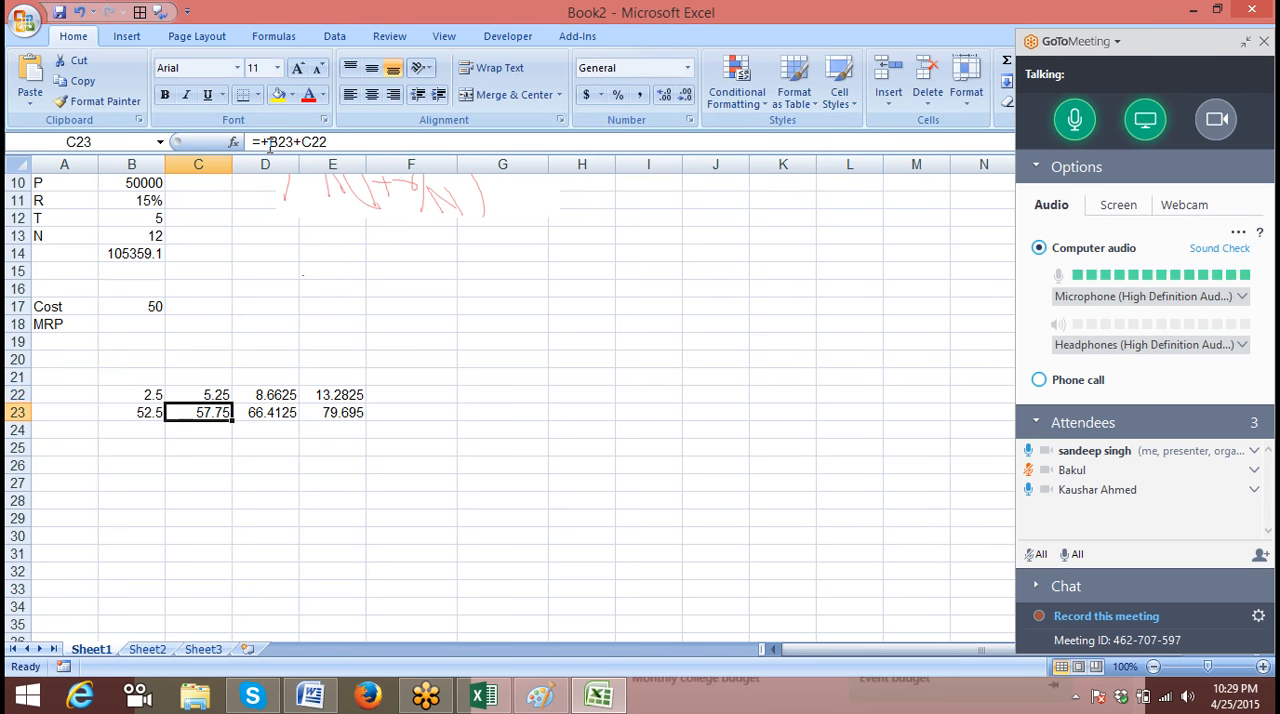
Replace the B23 reference in C23 with B23's bracketed expression, making the formula =(B17+(B17*5%))+C22
key(Left)
key(Up)
key(Down)
key(Right)
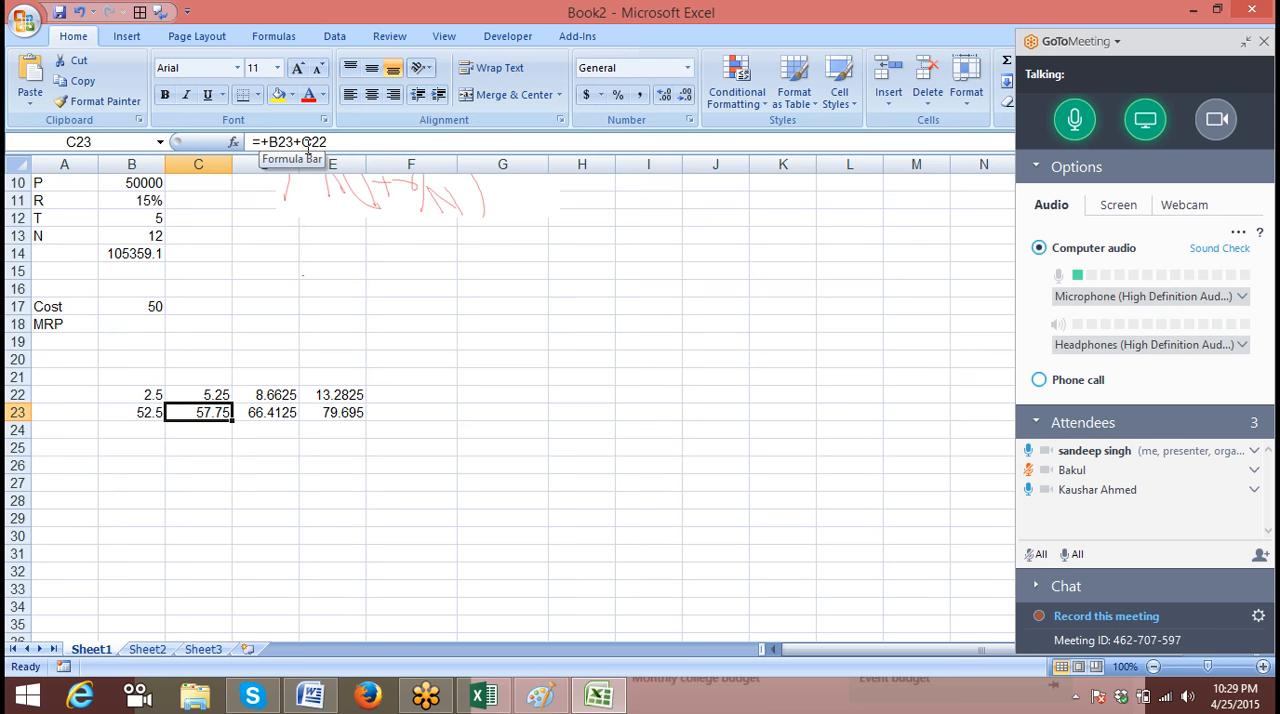
double_click(276, 143)
key(BackSpace)
key(BackSpace)
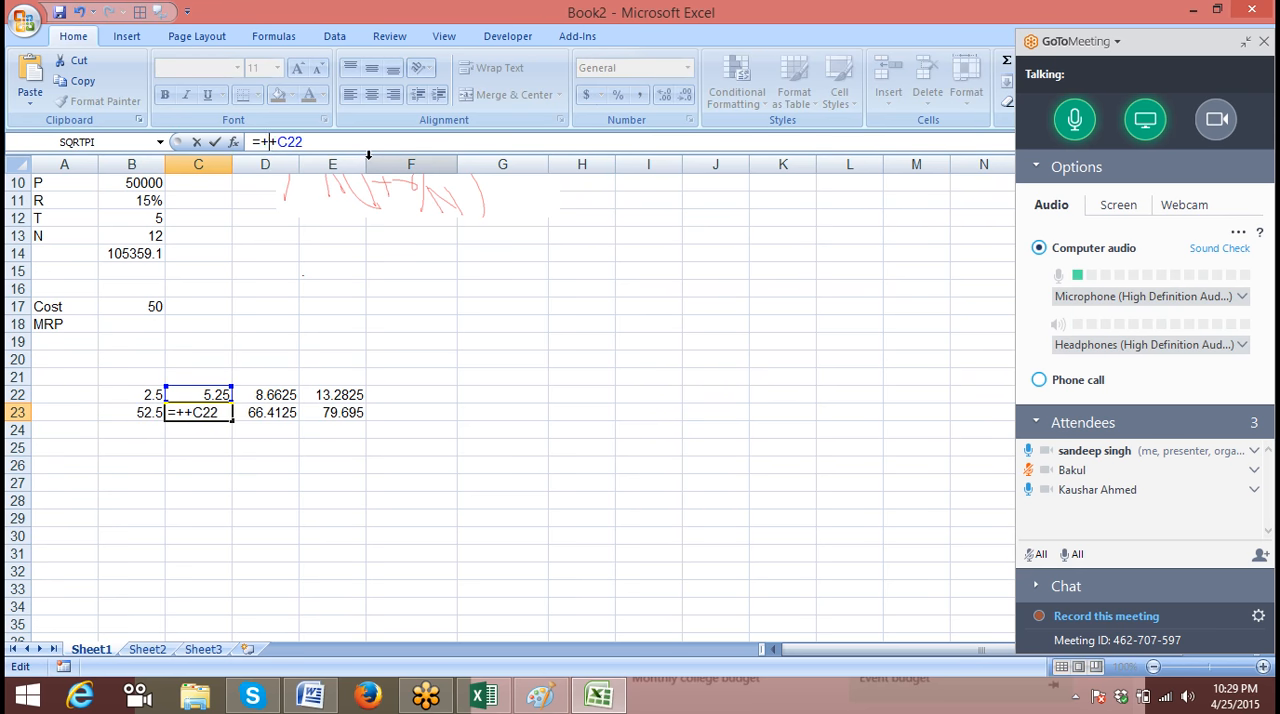
text(())
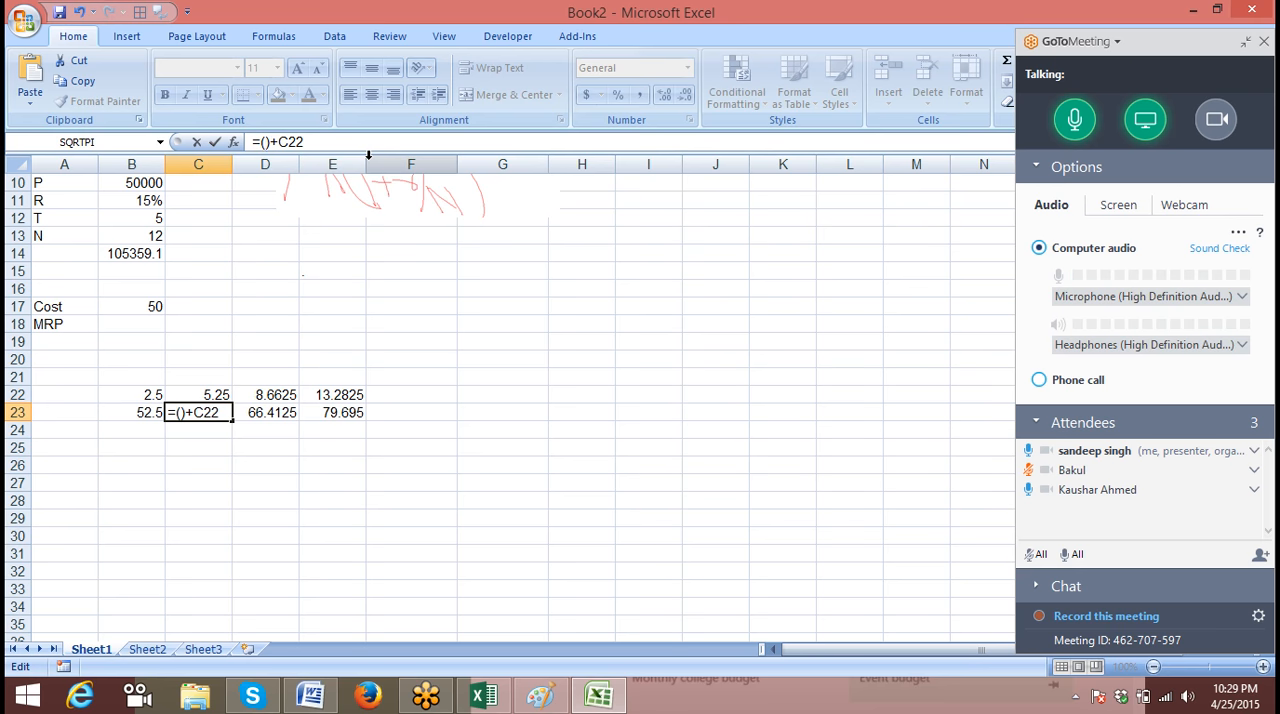
text(B17+(B17*5%))
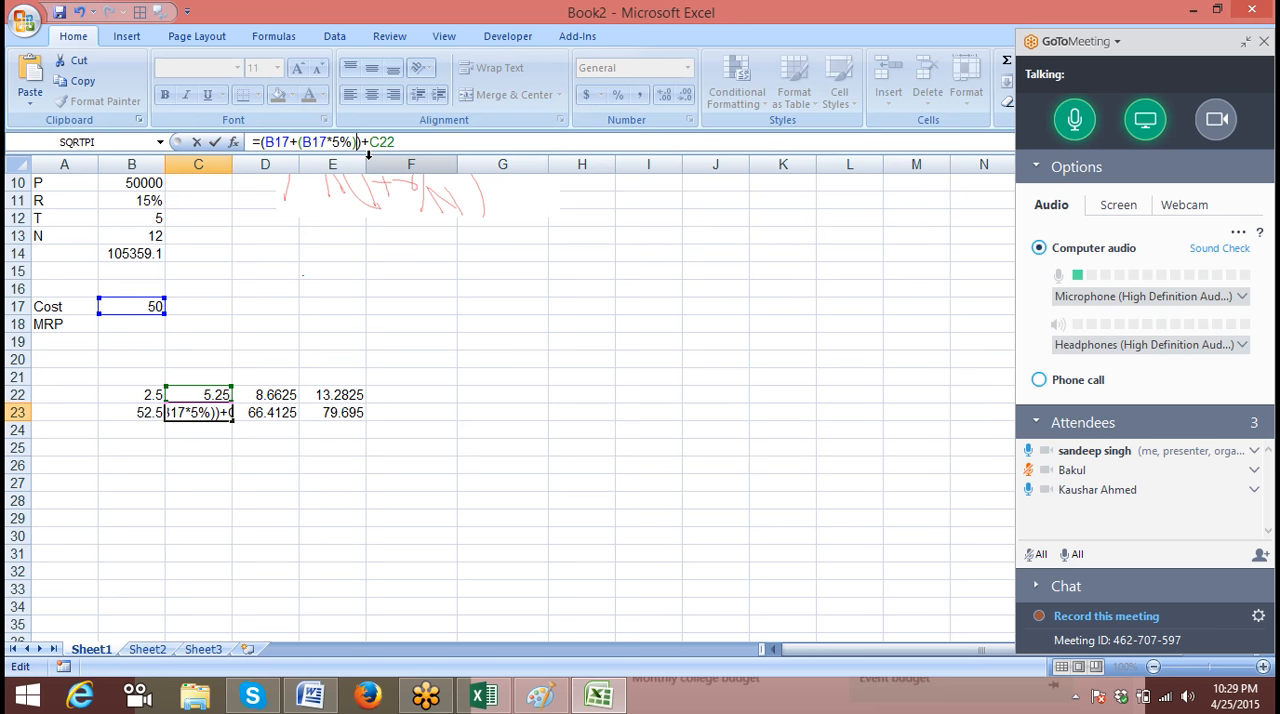
key(Return)
Clear the two 5% markup cells B22:B23
key(Up)
key(Left)
key(shift+Up)
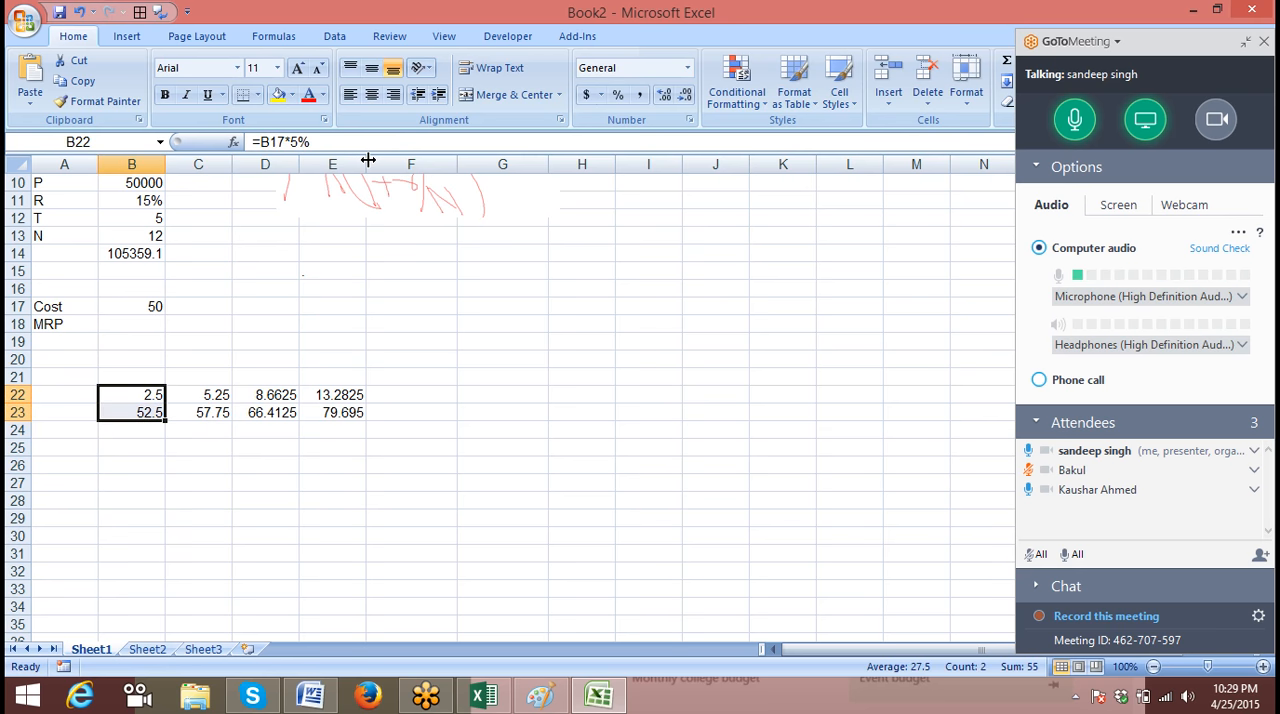
key(Delete)
Substitute the expression from C22 for its reference in C23, making the formula =(B17+(B17*5%))+((B17+(B17*5%))*10%)
key(Right)
key(Up)
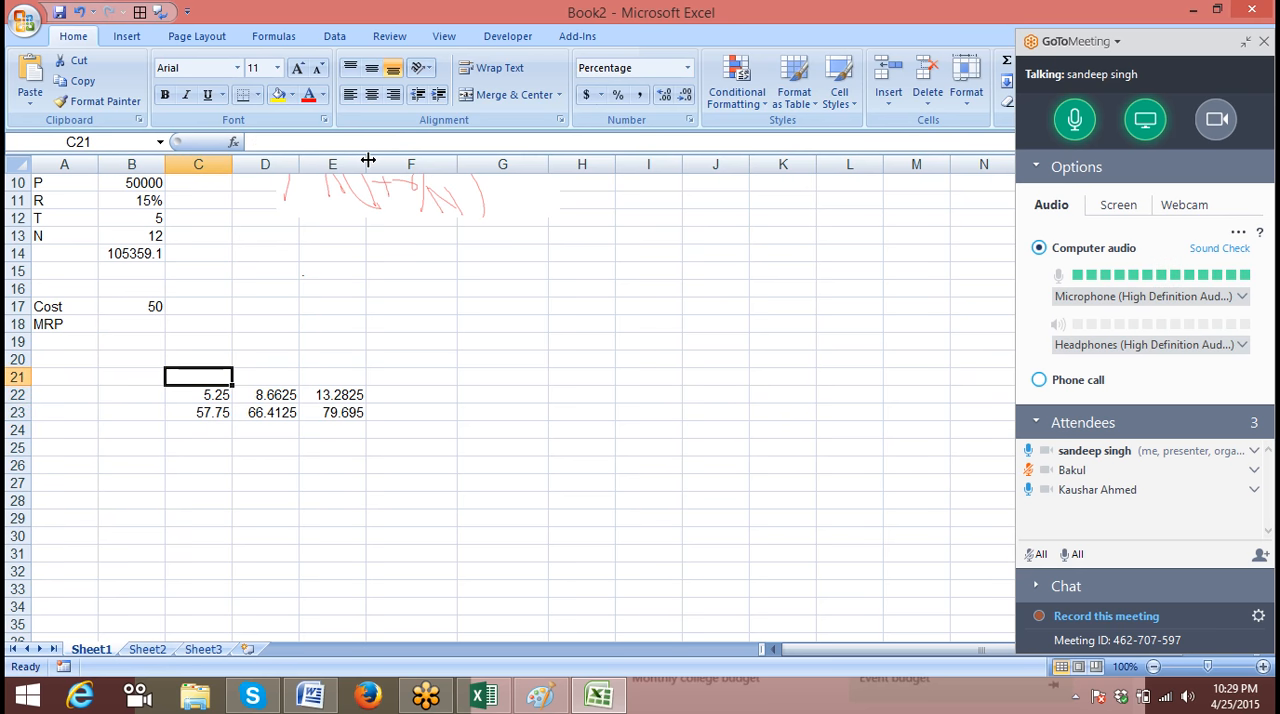
key(Down)
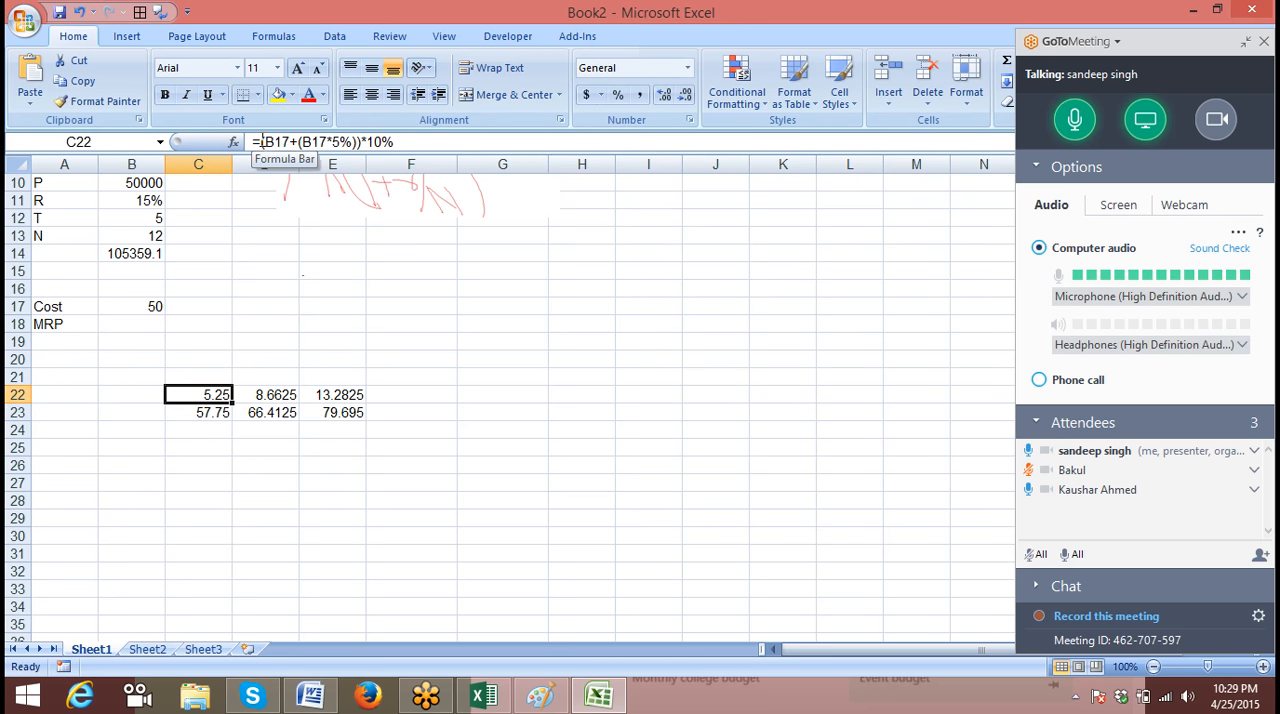
drag(262, 142, 446, 145)
key(ctrl+c)
key(Escape)
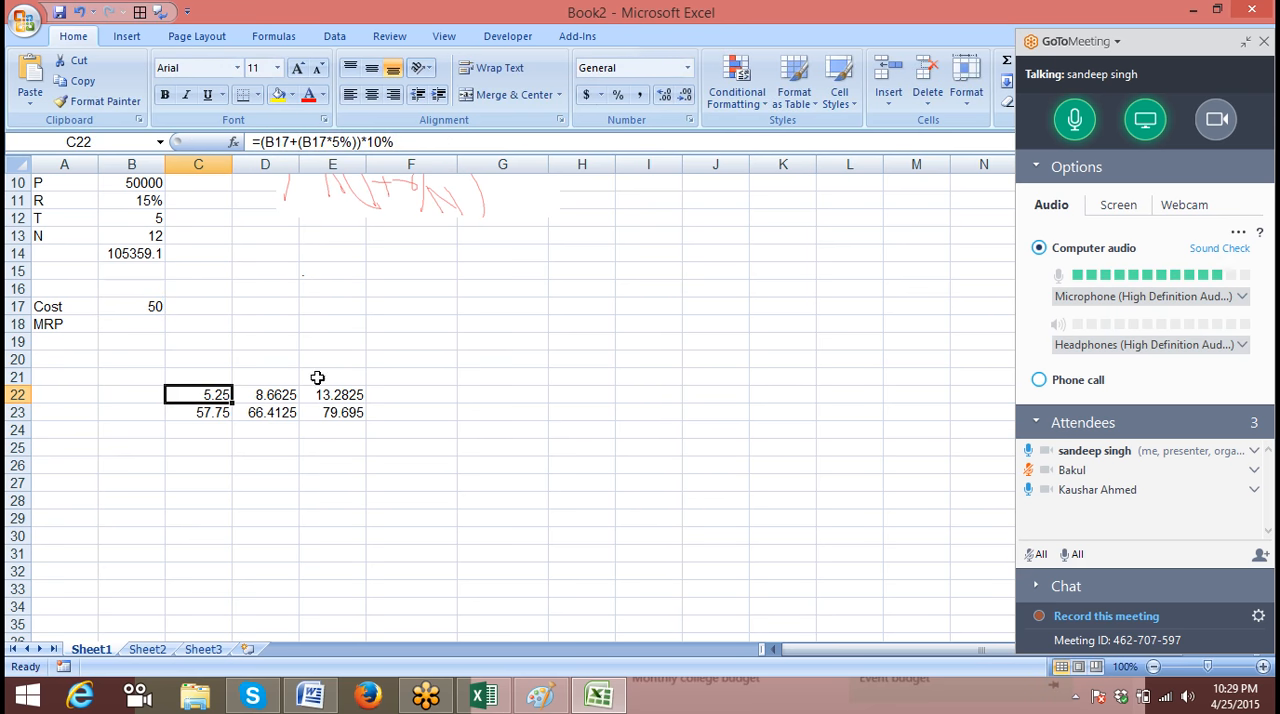
click(212, 412)
click(400, 142)
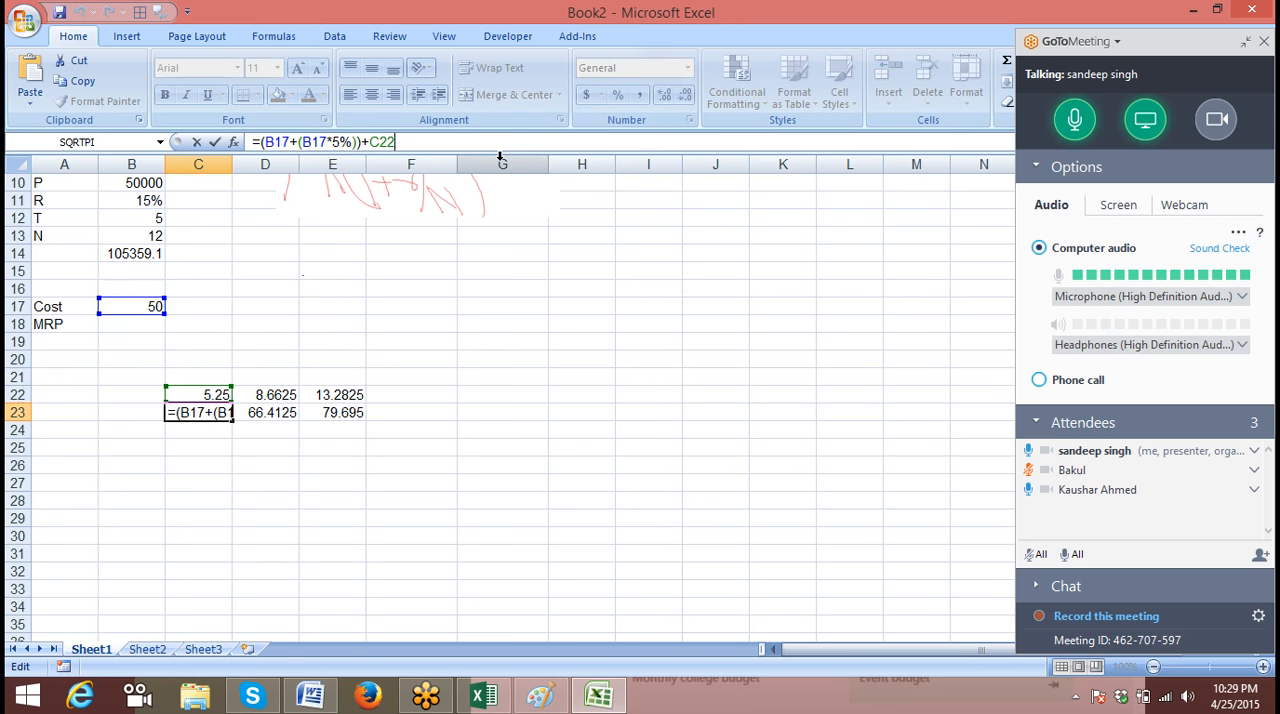
key(BackSpace)
key(BackSpace)
key(BackSpace)
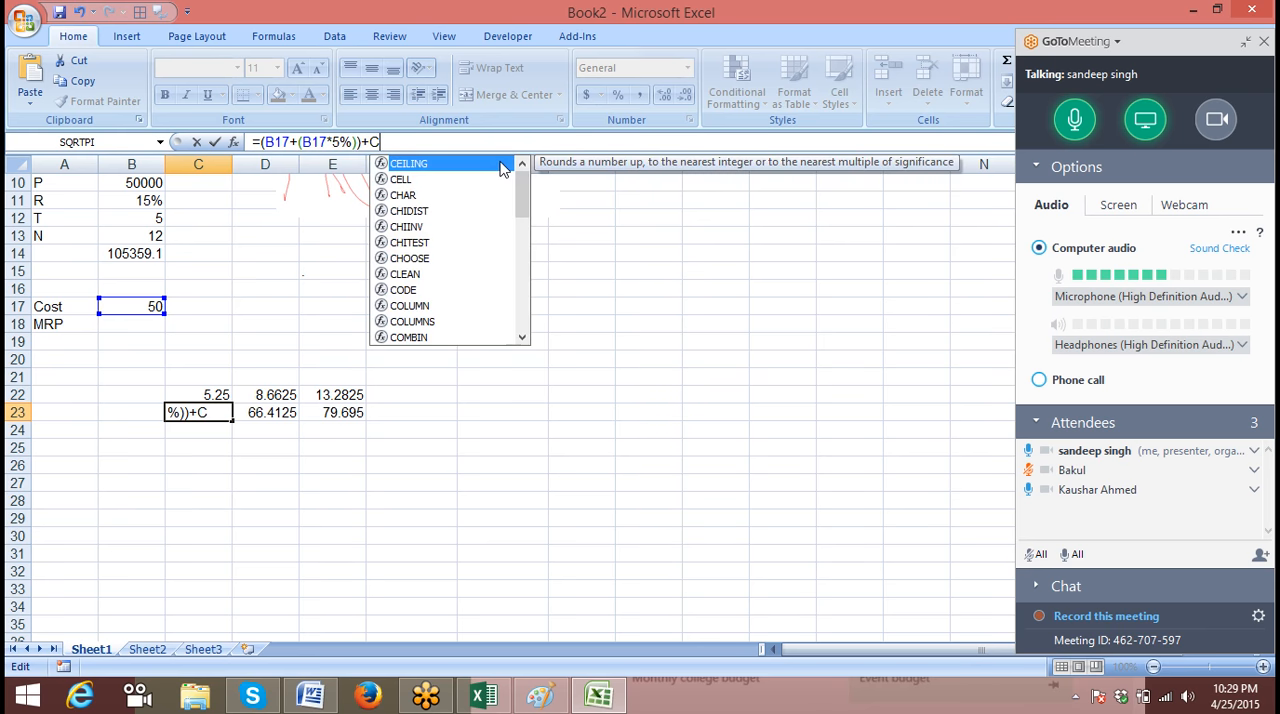
text(((B17+(B17*5%))*10%)
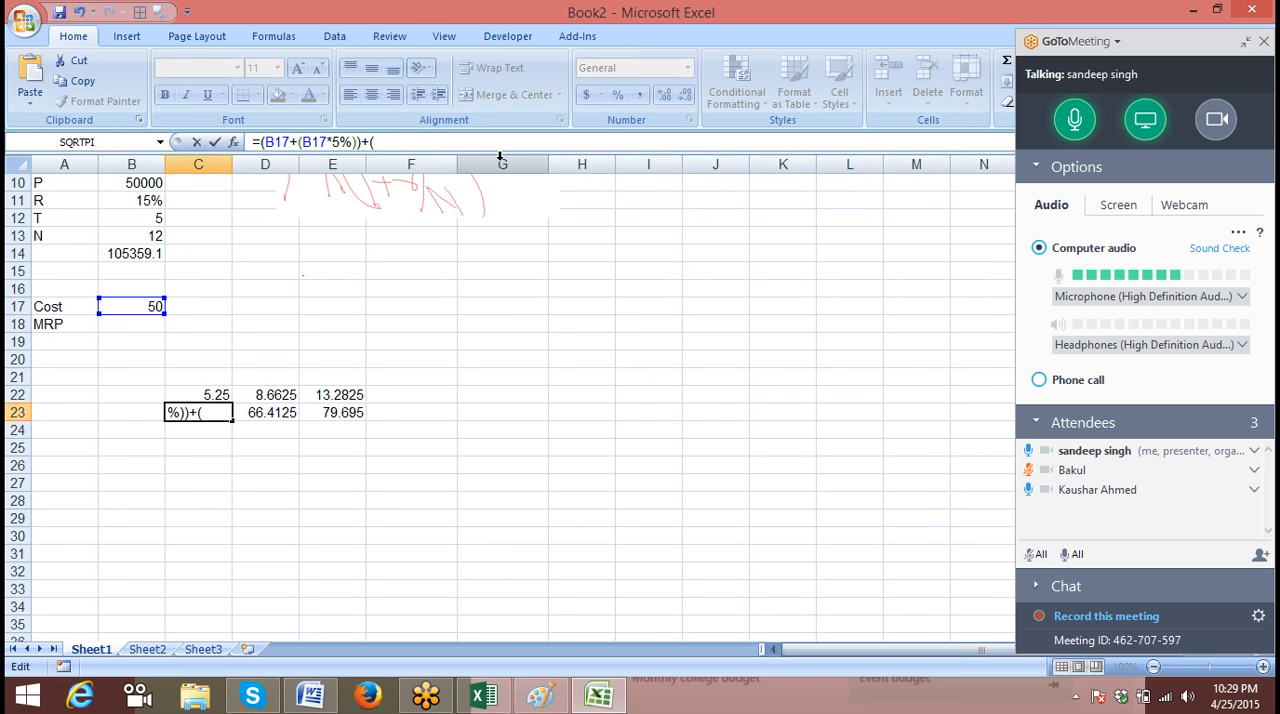
key(ctrl+v)
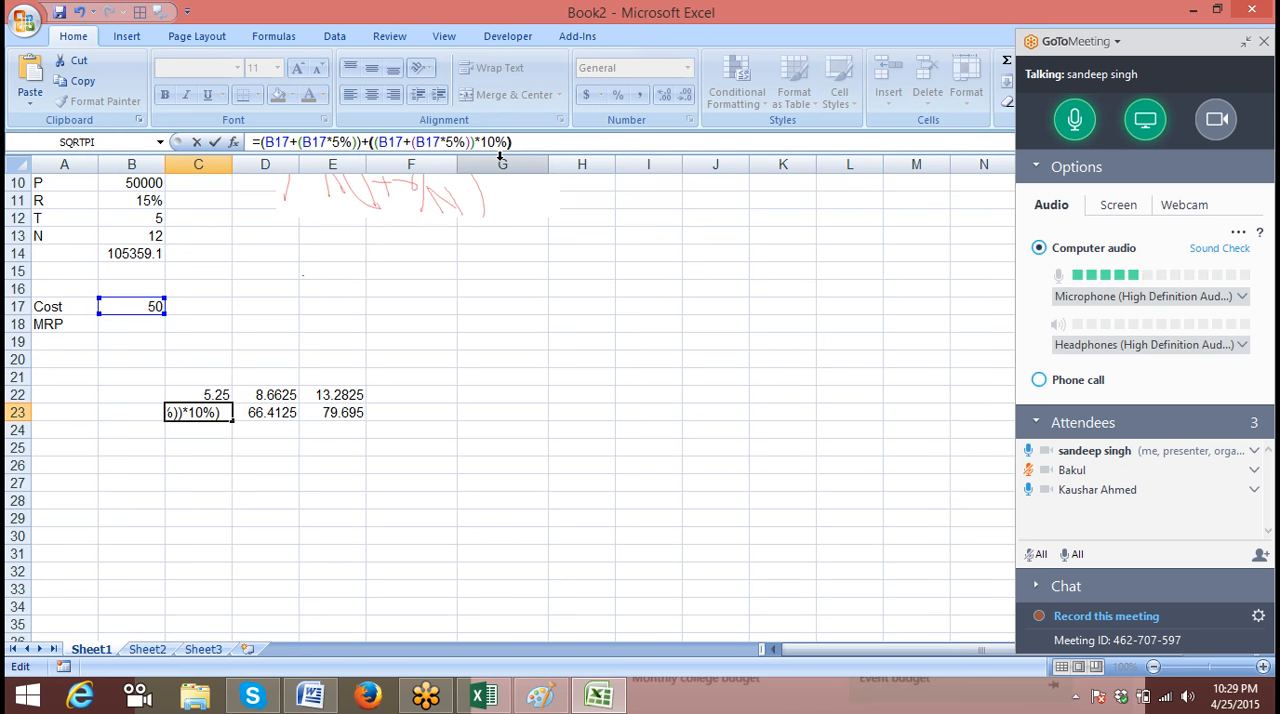
key(Return)
Clear C22 and enlarge the formula bar to two lines
key(Up)
key(Up)
key(Delete)
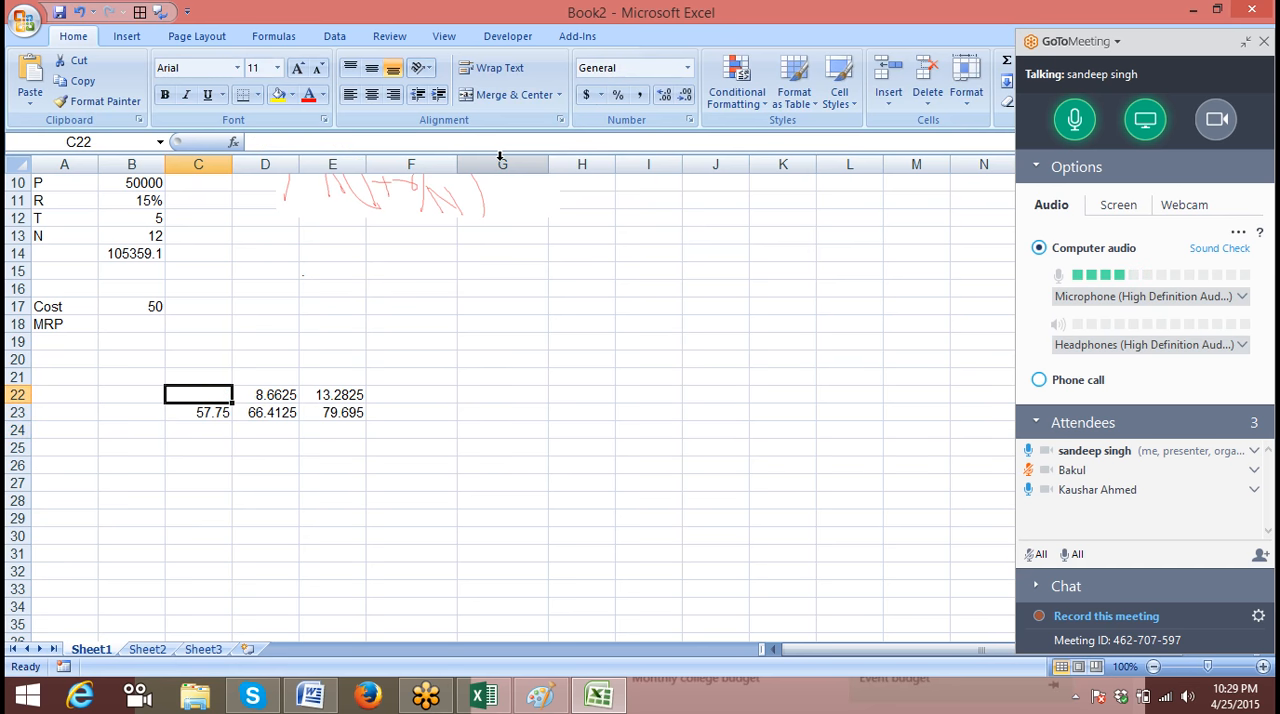
key(Down)
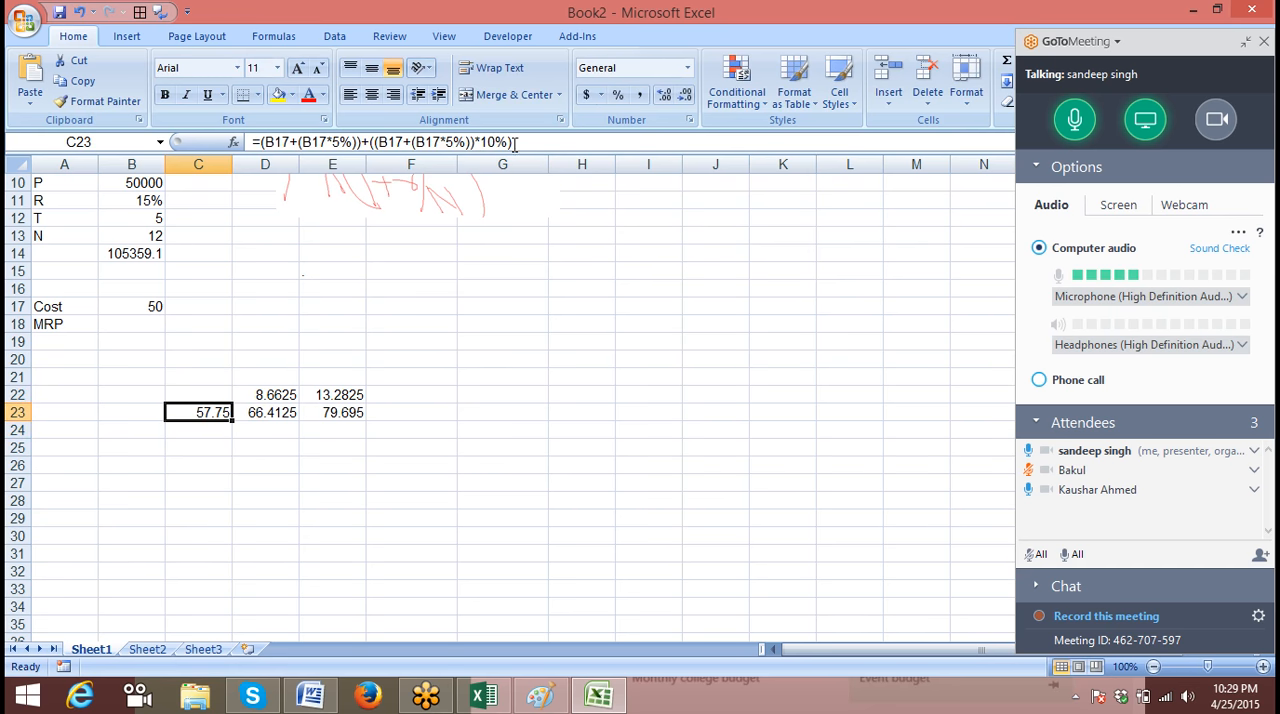
drag(519, 150, 519, 166)
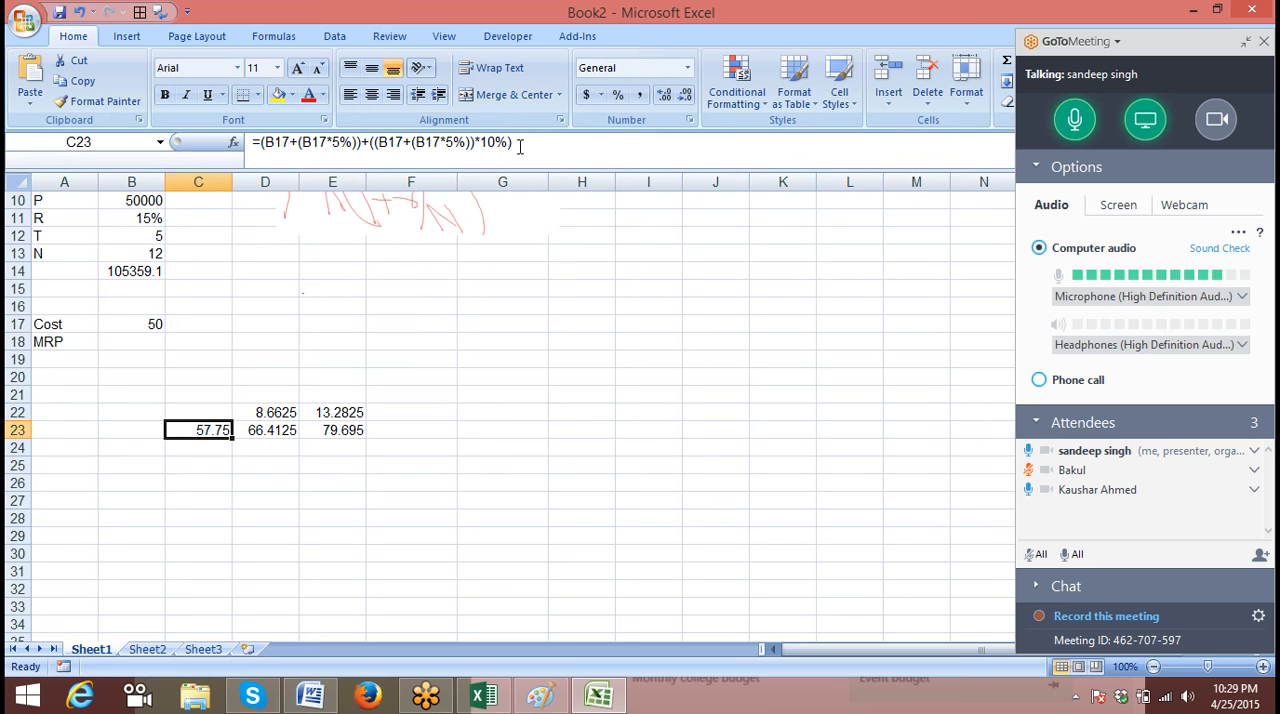
Substitute the expression from C23 for its reference in D22, making the formula =((B17+(B17*5%))+((B17+(B17*5%))*10%))*15%
click(517, 143)
drag(283, 148, 262, 146)
key(ctrl+c)
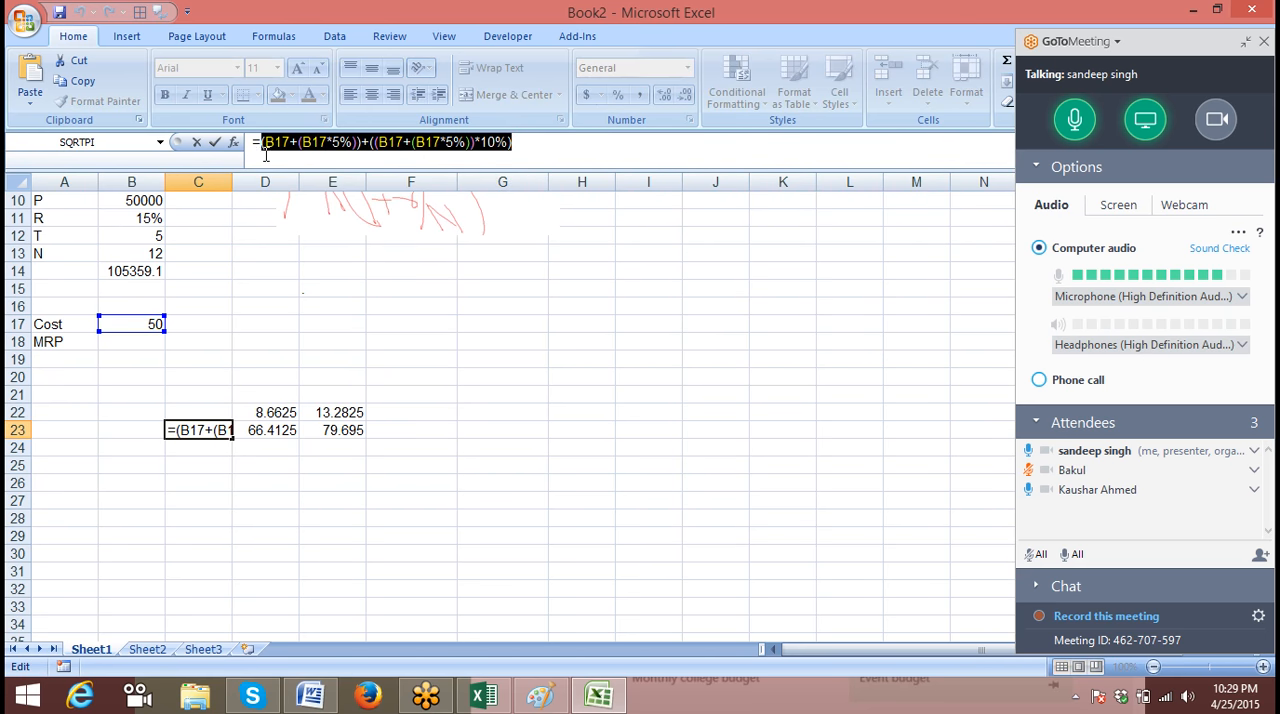
click(214, 142)
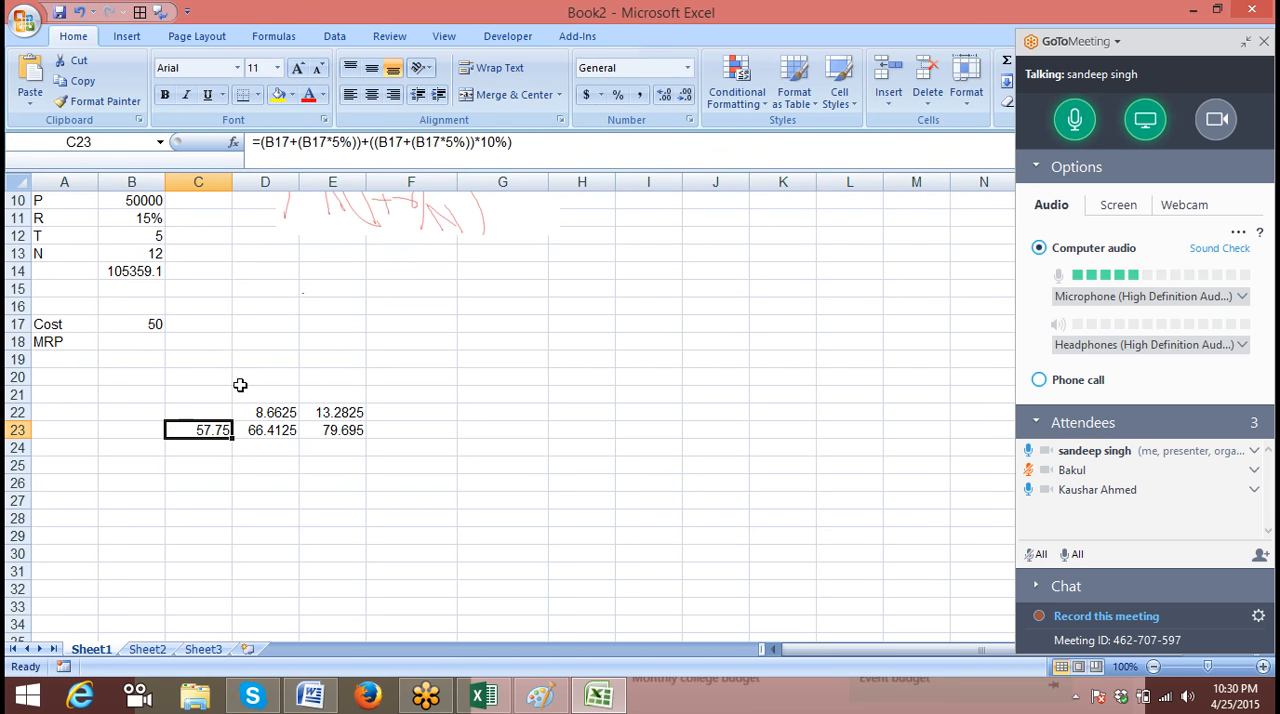
click(286, 413)
double_click(274, 143)
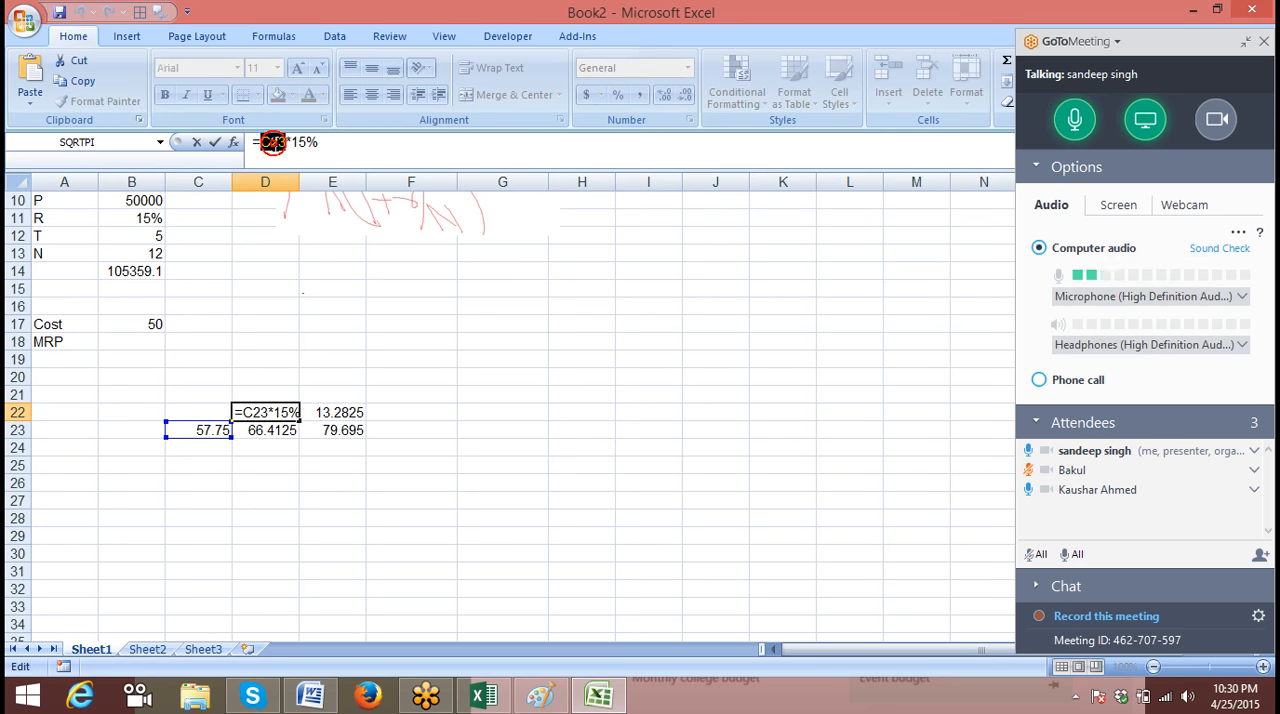
text(())
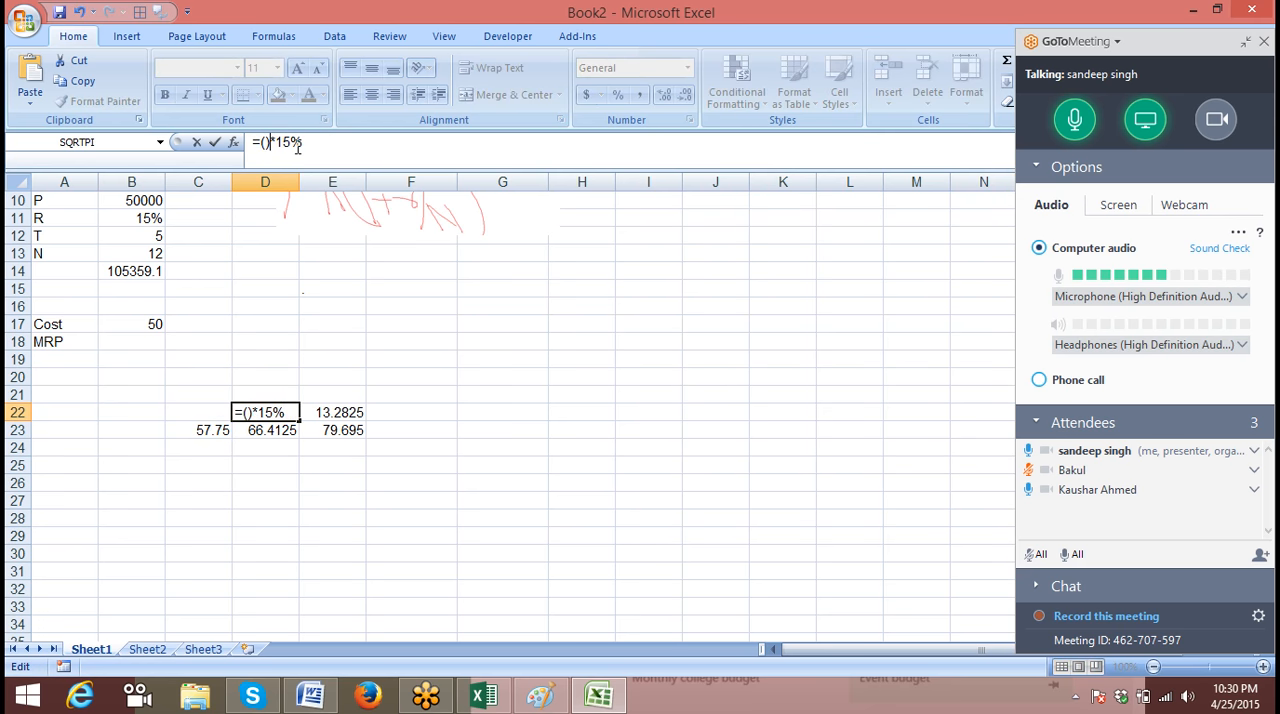
key(Left)
text((B17+(B17*5%))+(B17+B17*5%)*10%)
key(Return)
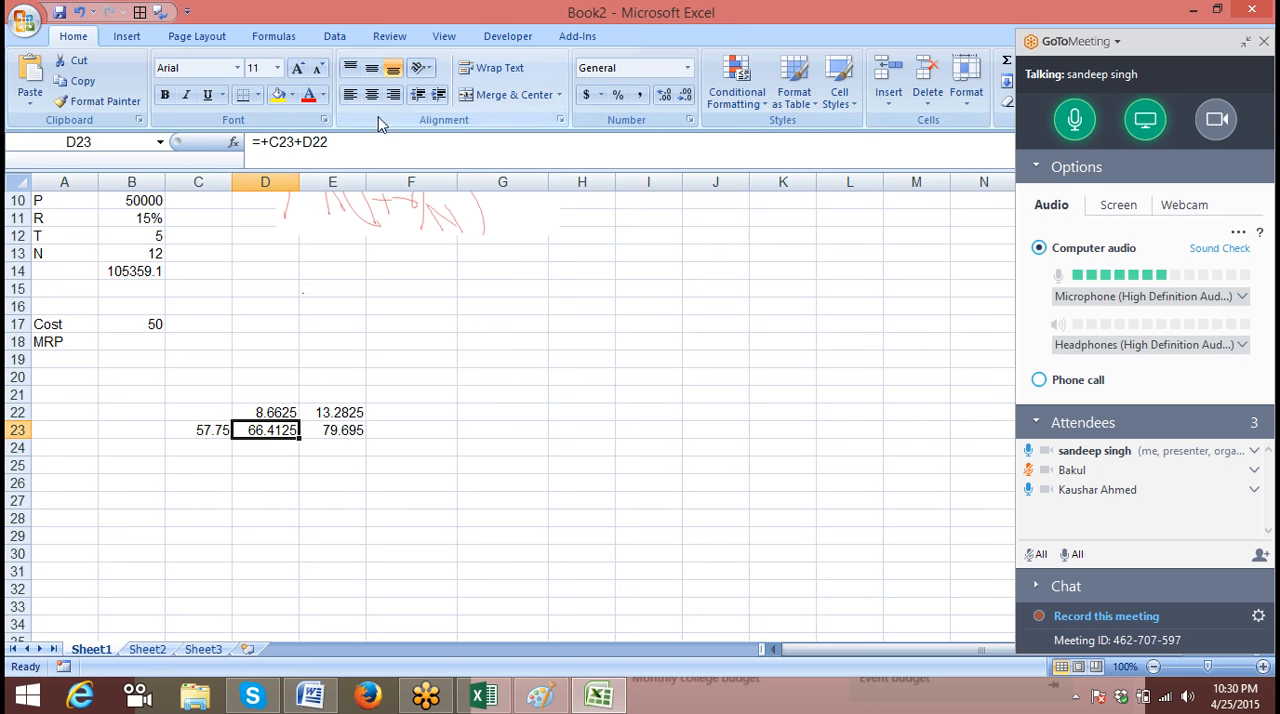
Replace the C23 reference in D23 with C23's bracketed expression, making the formula =((B17+(B17*5%))+((B17+(B17*5%))*10%))+D22
click(350, 151)
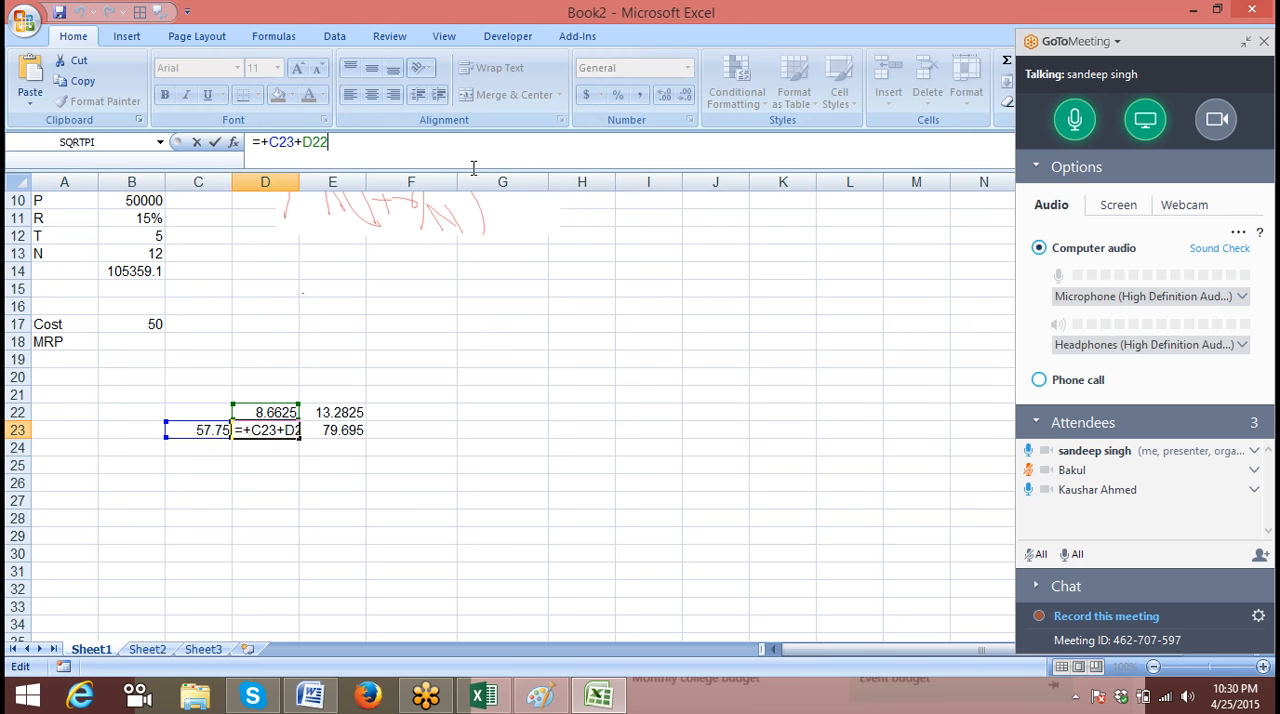
key(Left)
key(BackSpace)
key(BackSpace)
key(BackSpace)
key(BackSpace)
text(())
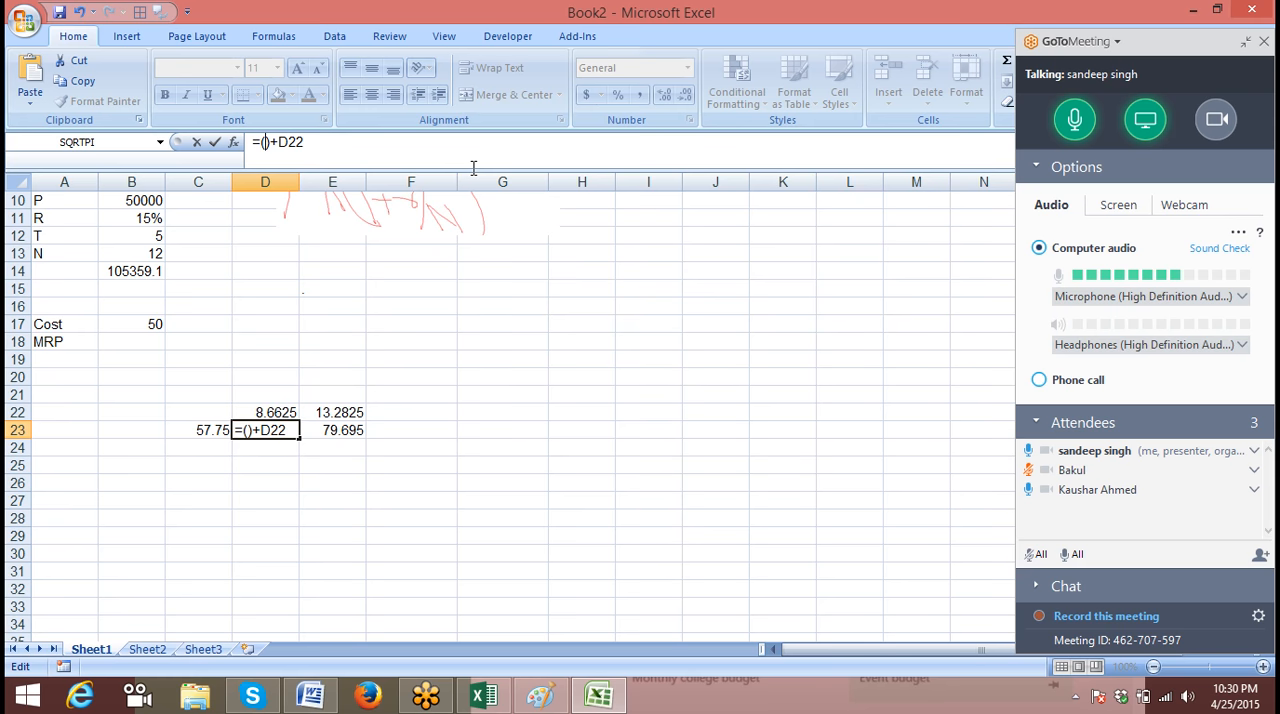
key(ctrl+v)
key(Return)
Clear the 10% markup total in C23
text(1)
key(Escape)
key(Left)
key(Up)
key(Delete)
Substitute the expression from D22 for its reference in D23, making the formula =((B17+(B17*5%))+((B17+(B17*5%))*10%))+(((B17+(B17*5%))+((B17+(B17*5%))*10%))*15%)
key(Right)
key(Up)
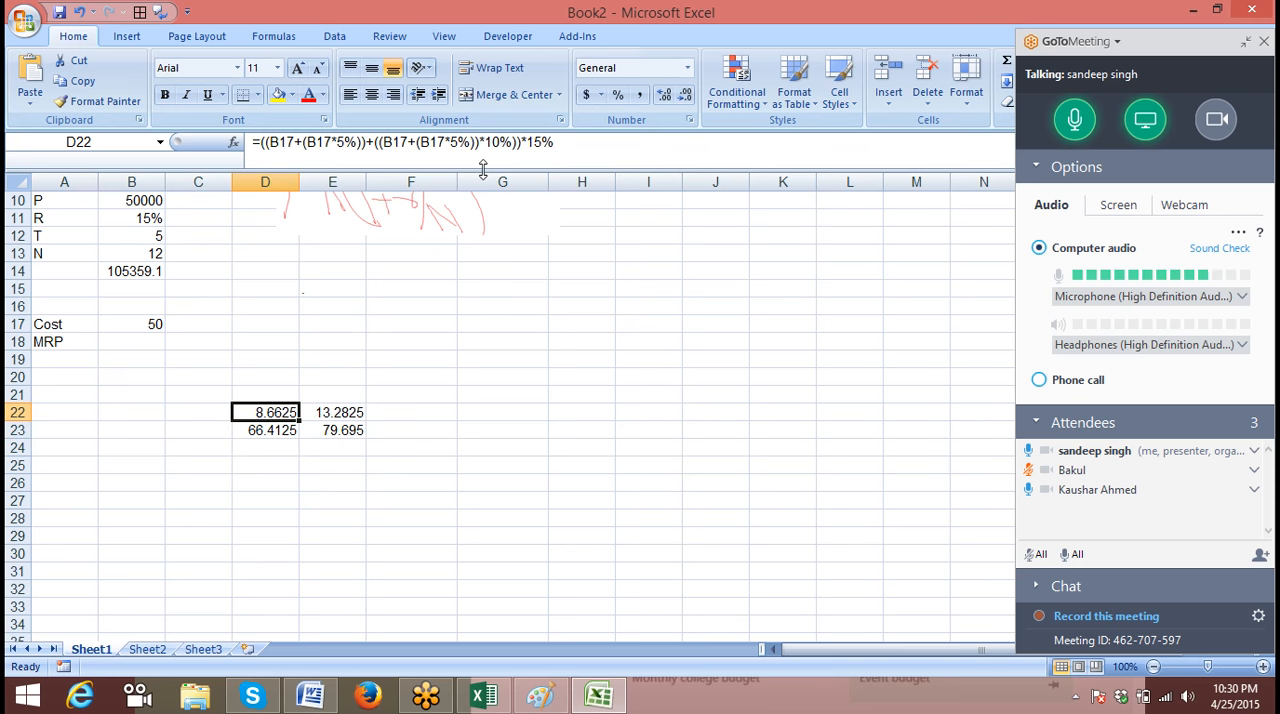
drag(262, 140, 628, 143)
key(ctrl+c)
key(Escape)
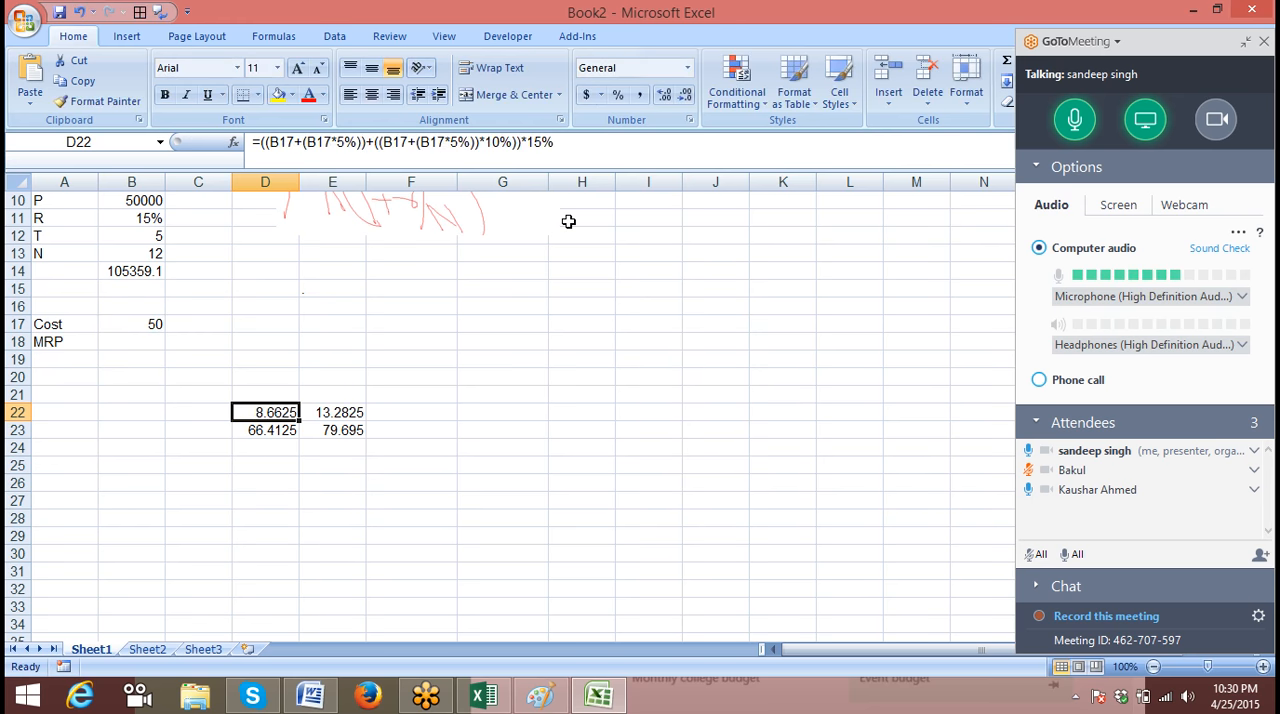
click(277, 438)
click(581, 148)
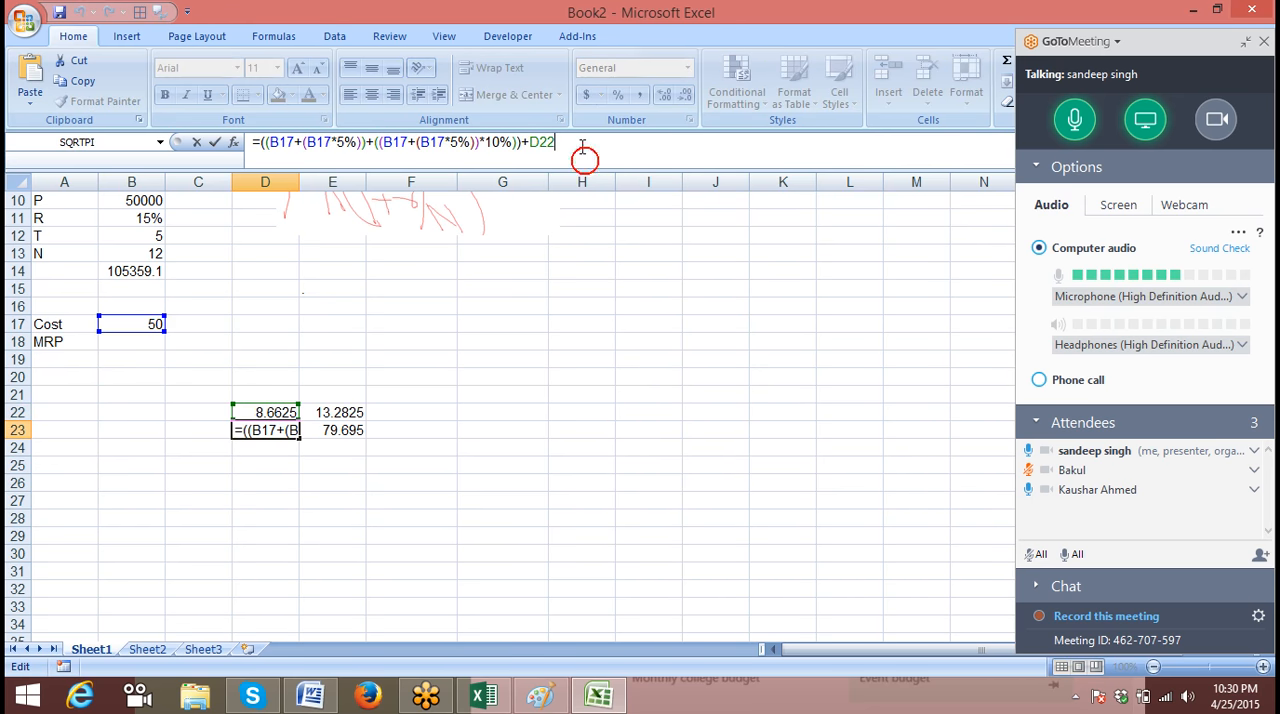
key(BackSpace)
key(BackSpace)
key(BackSpace)
text(()
key(ctrl+v)
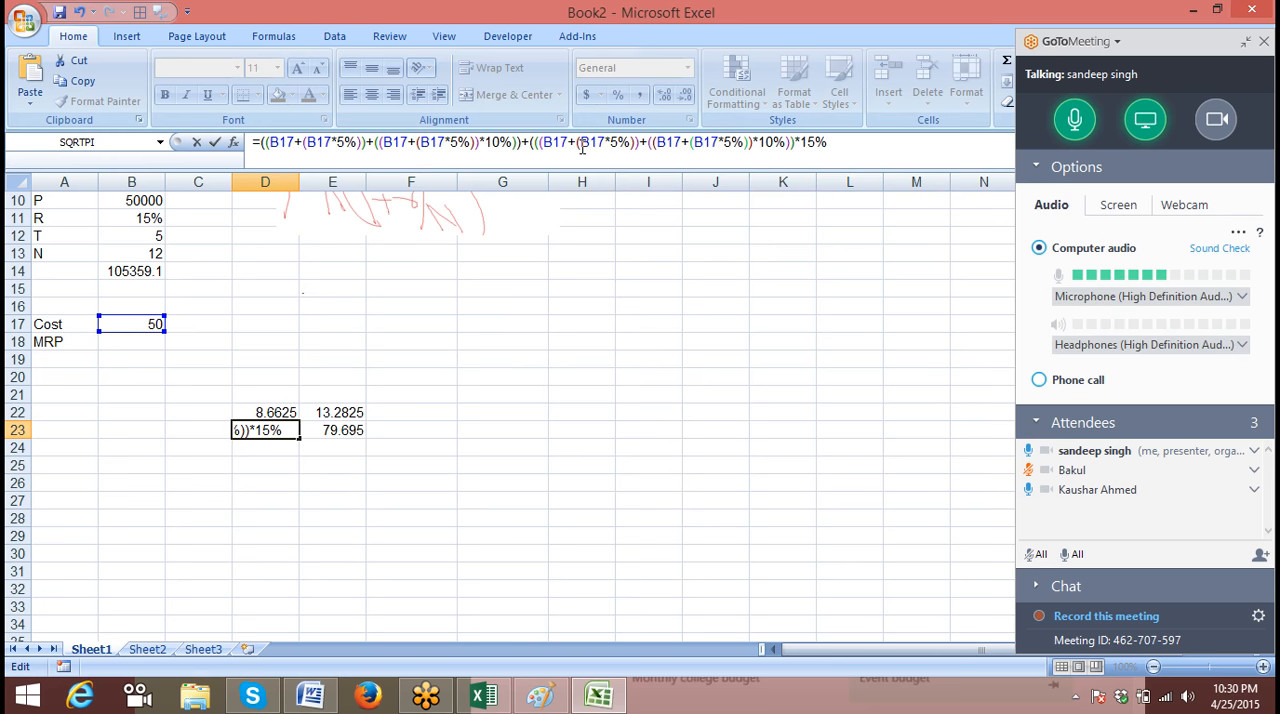
key(Return)
Clear the 15% markup amount in D22
key(Up)
key(Up)
key(Delete)
Replace the D23 reference in E22 with D23's full expression in brackets, keeping the *20% multiplier
key(Down)
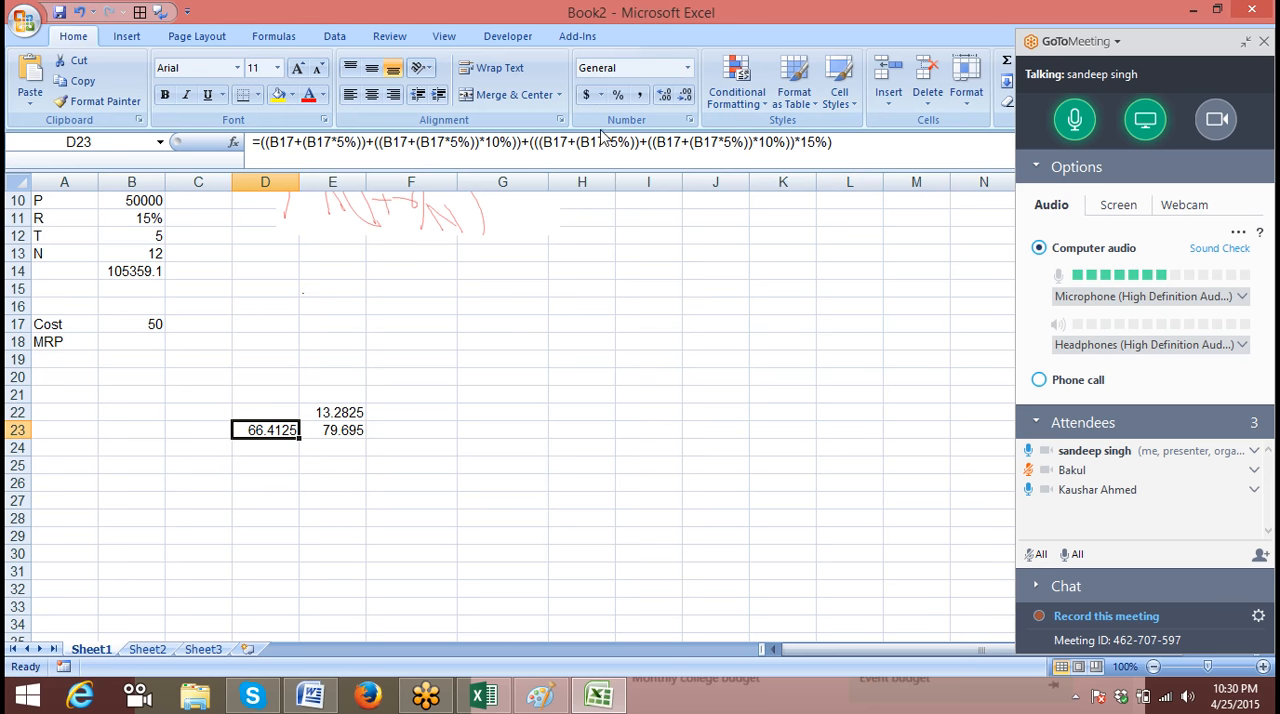
drag(261, 142, 894, 146)
key(ctrl+c)
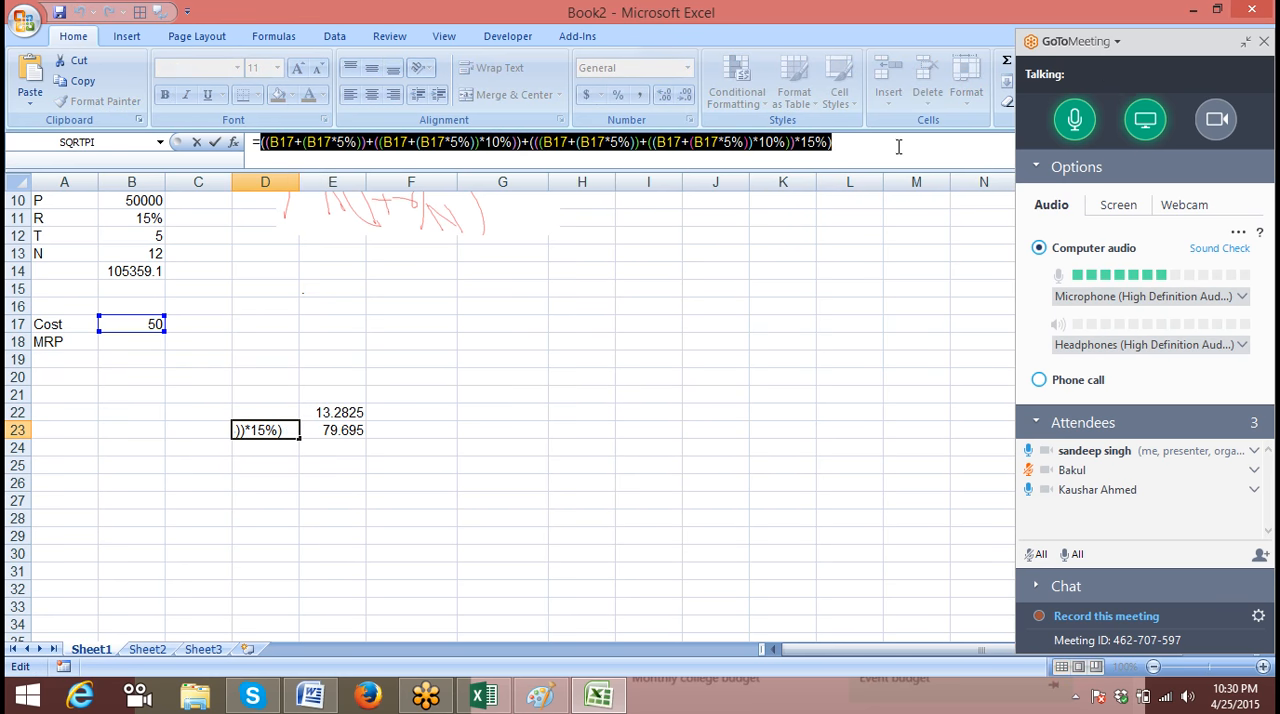
key(Escape)
click(333, 412)
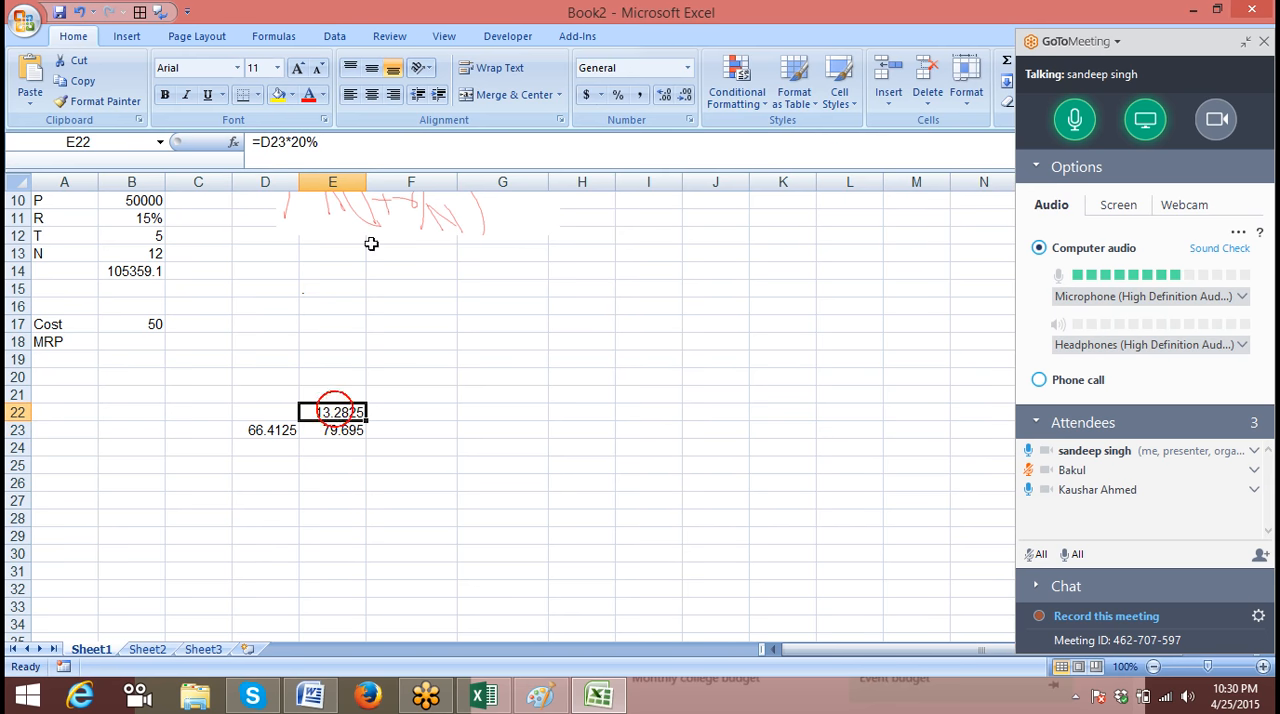
double_click(275, 142)
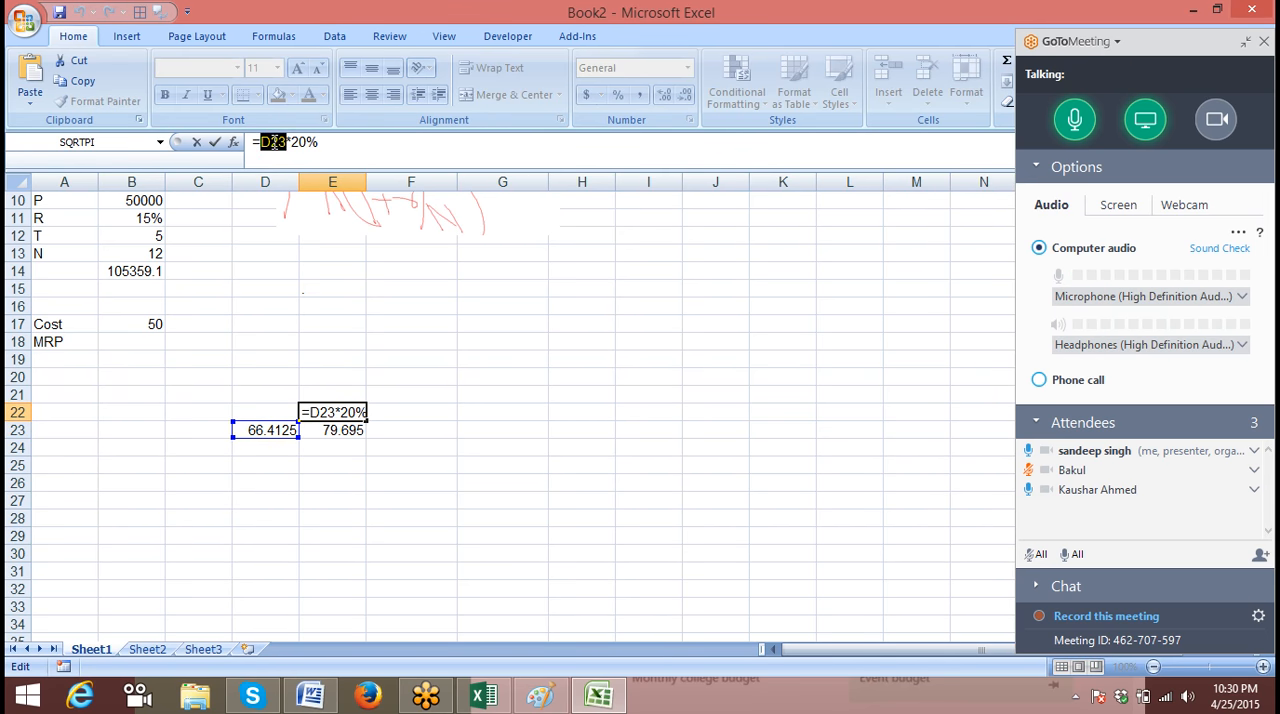
key(BackSpace)
text(())
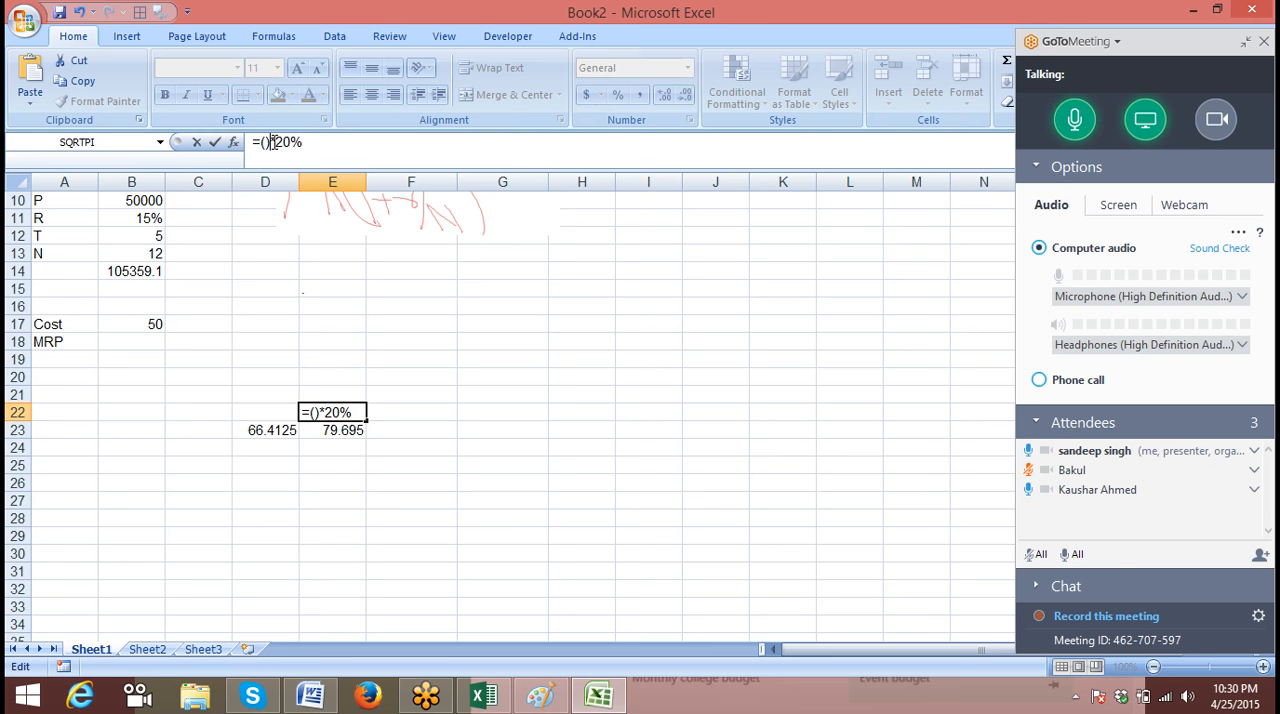
key(ctrl+v)
key(Return)
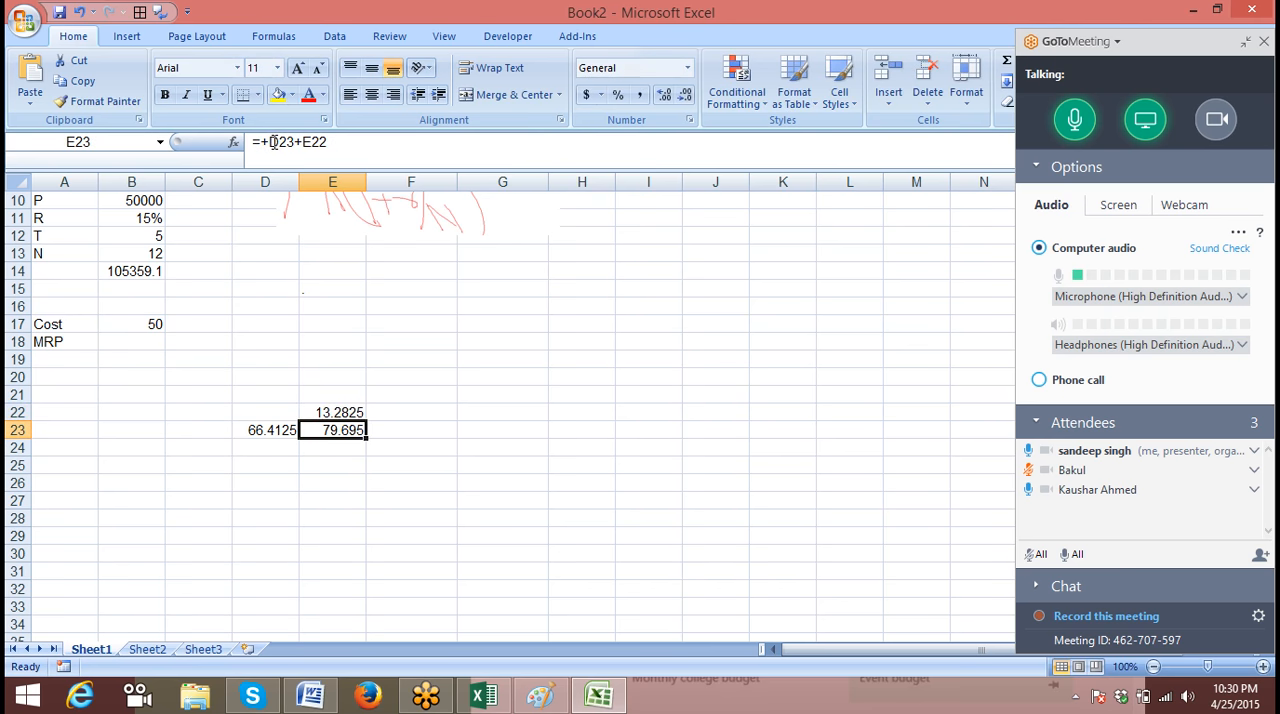
double_click(283, 142)
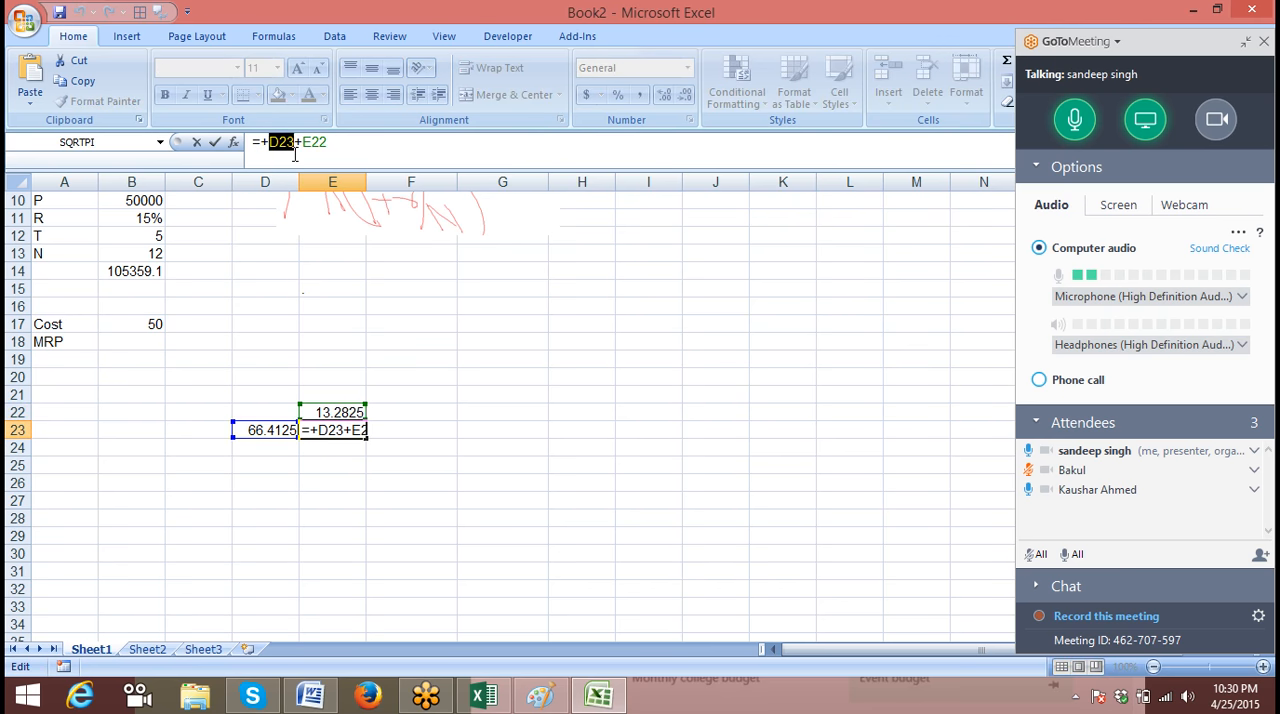
key(BackSpace)
key(BackSpace)
text(())
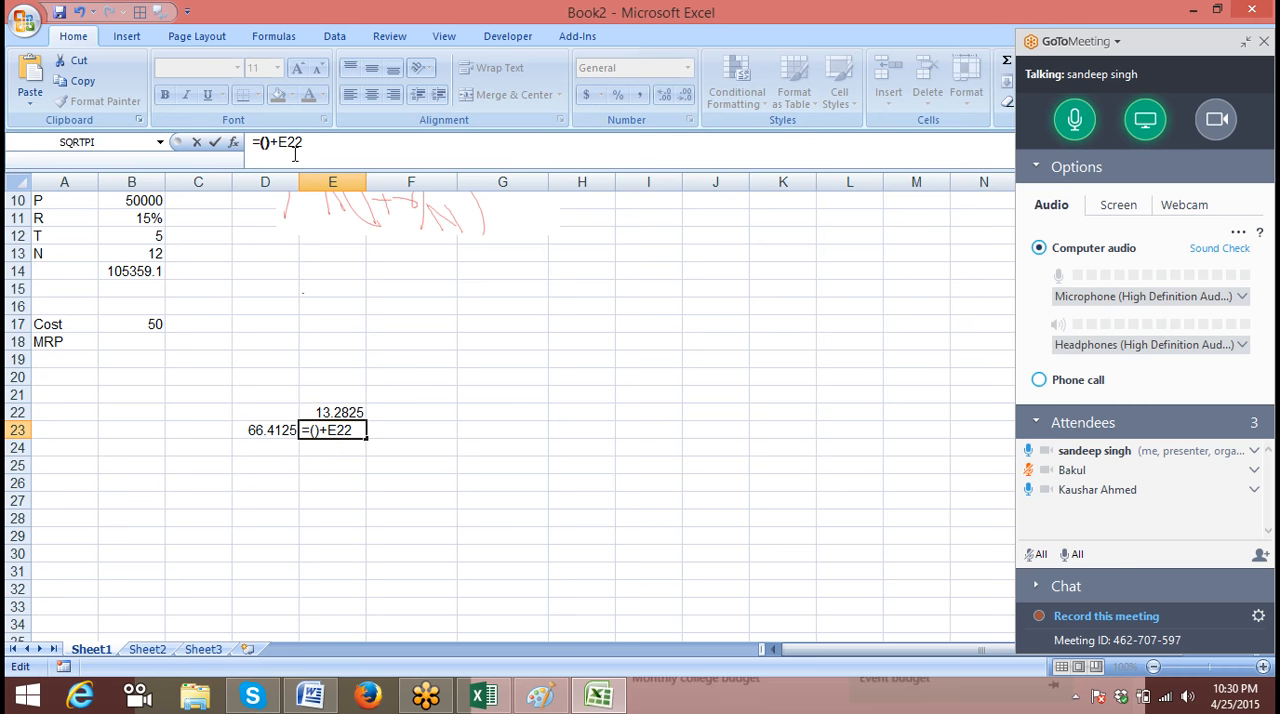
key(Left)
click(295, 154)
key(ctrl+v)
key(Escape)
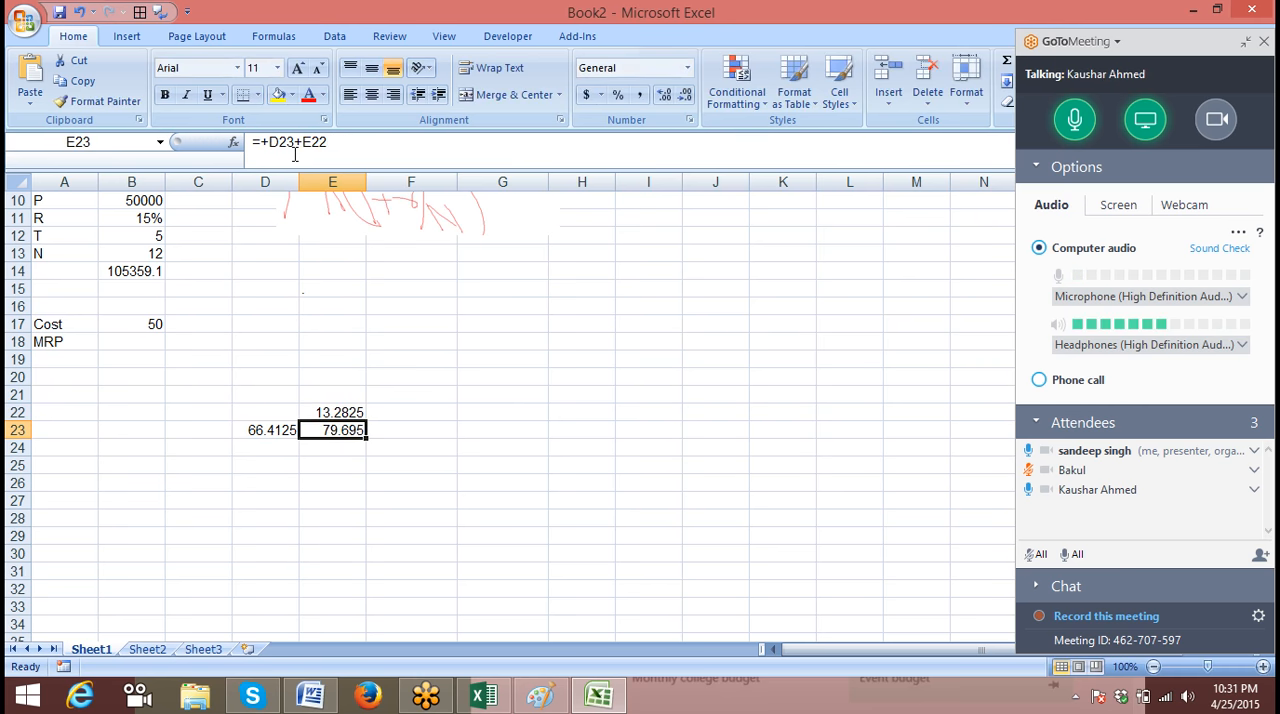
Replace the D23 reference in E23 with D23's bracketed expression, leaving +E22 at the end of the formula
click(290, 144)
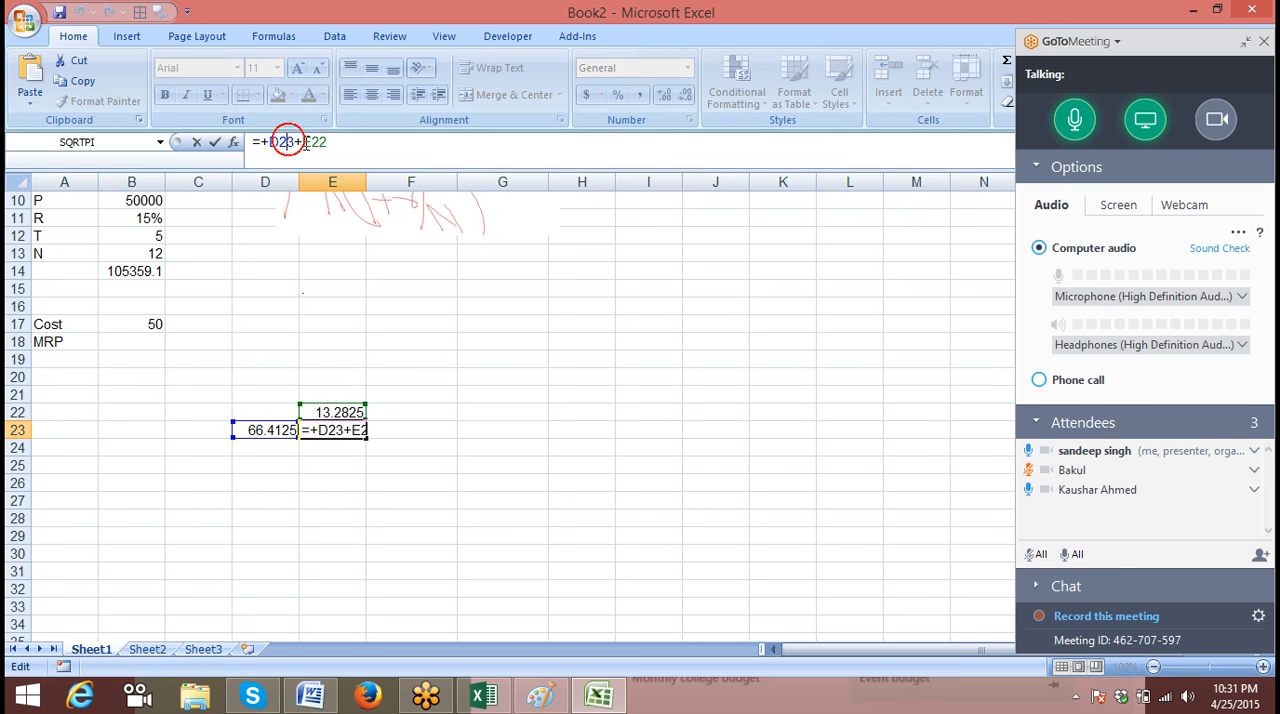
key(BackSpace)
key(BackSpace)
key(BackSpace)
key(BackSpace)
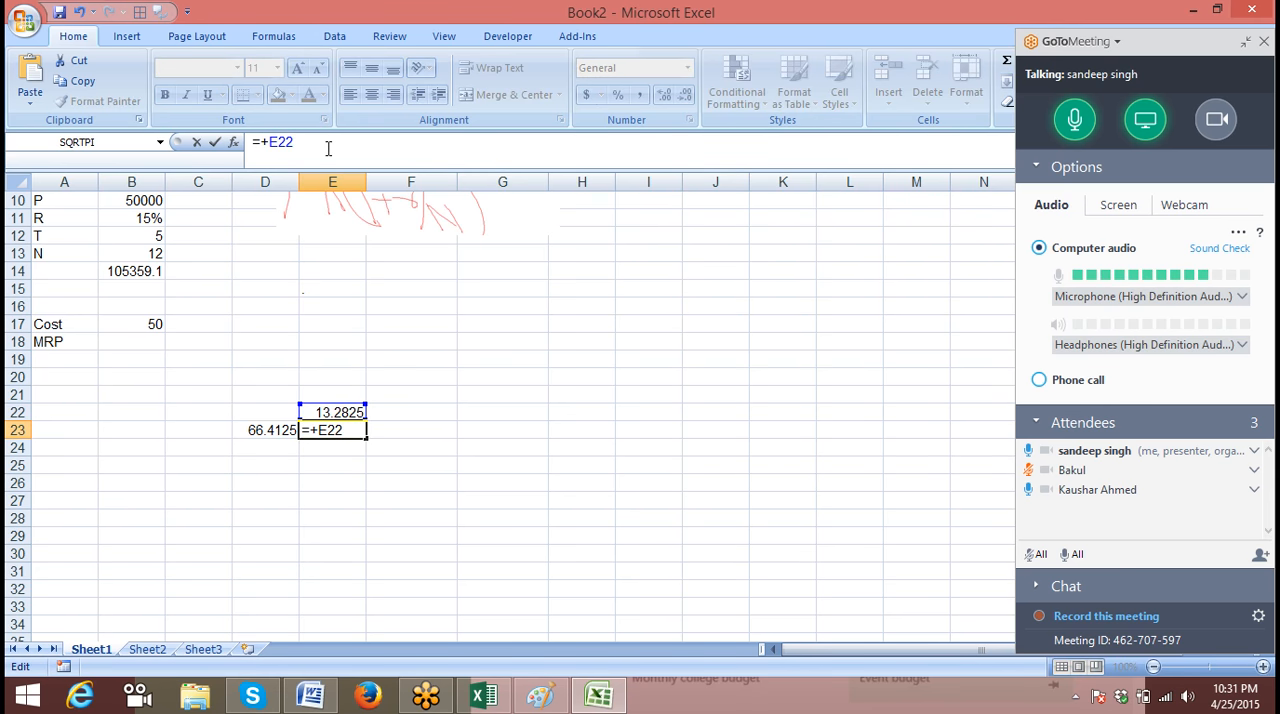
text(())
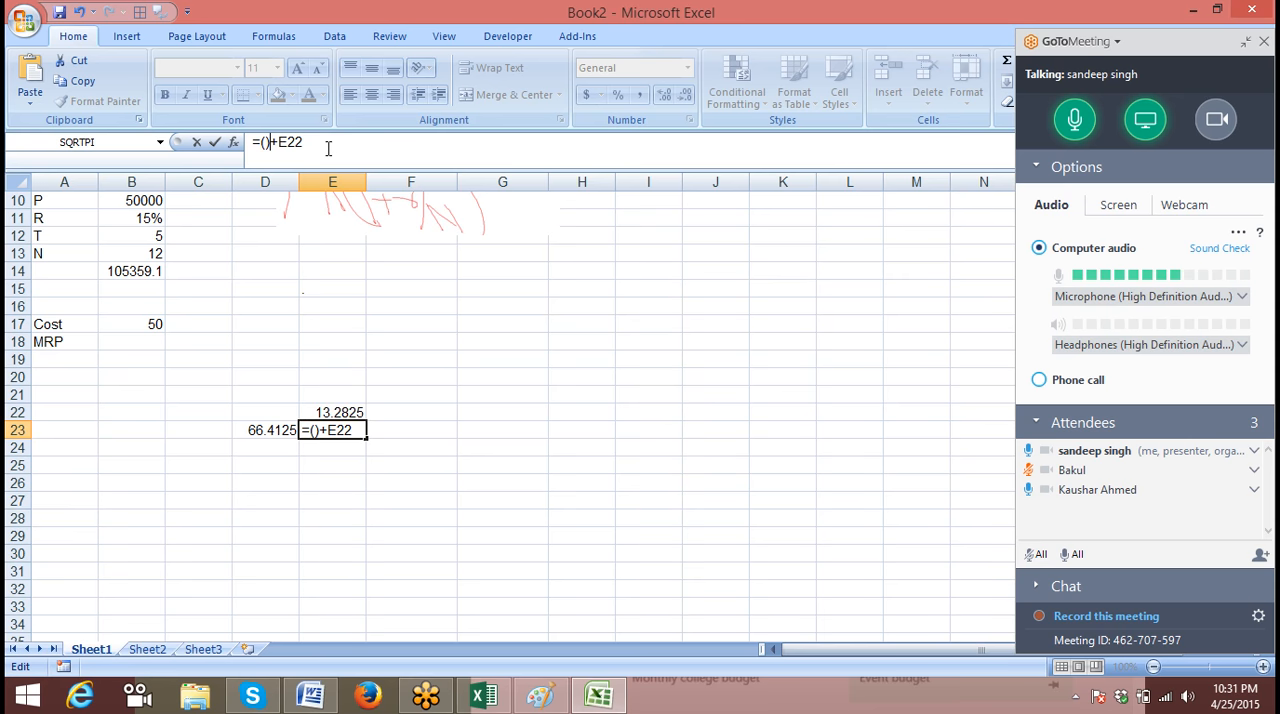
key(Left)
key(ctrl+v)
key(Return)
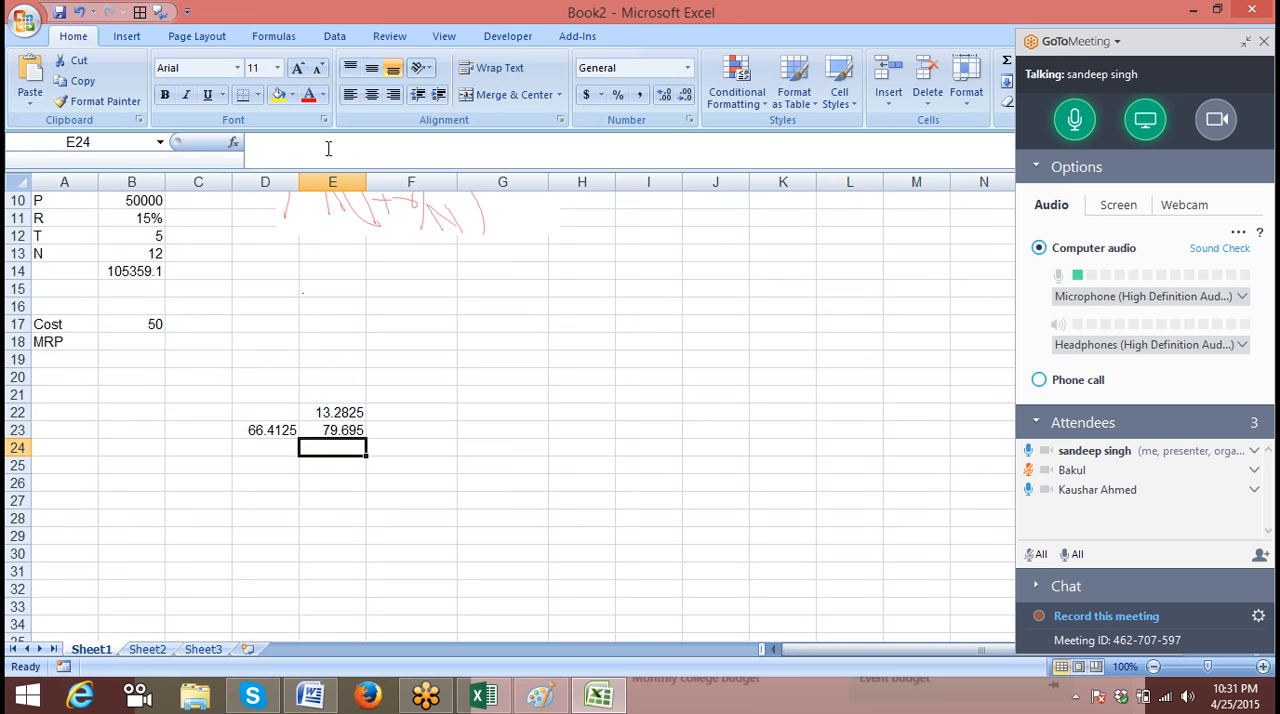
Clear the 15% markup total in D23
key(Up)
key(Left)
key(Delete)
key(Right)
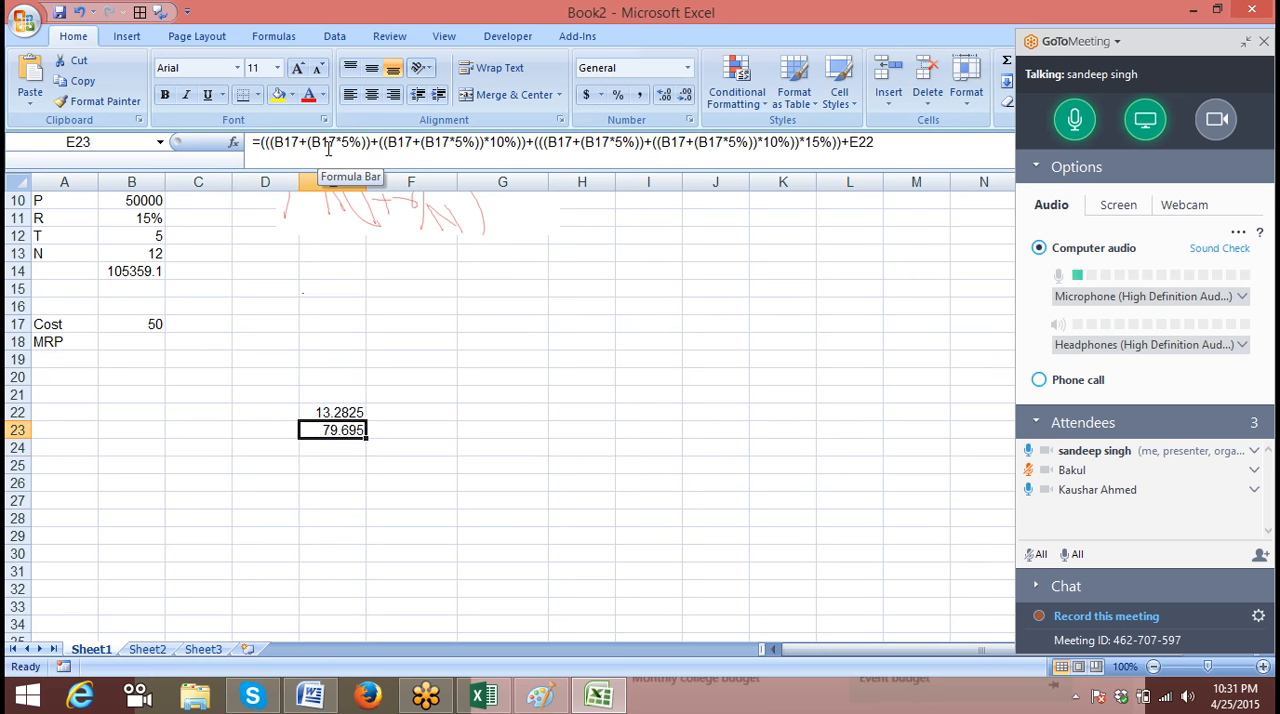
Replace the E22 reference in E23 with E22's bracketed *20% expression, so the formula refers only to B17
key(Up)
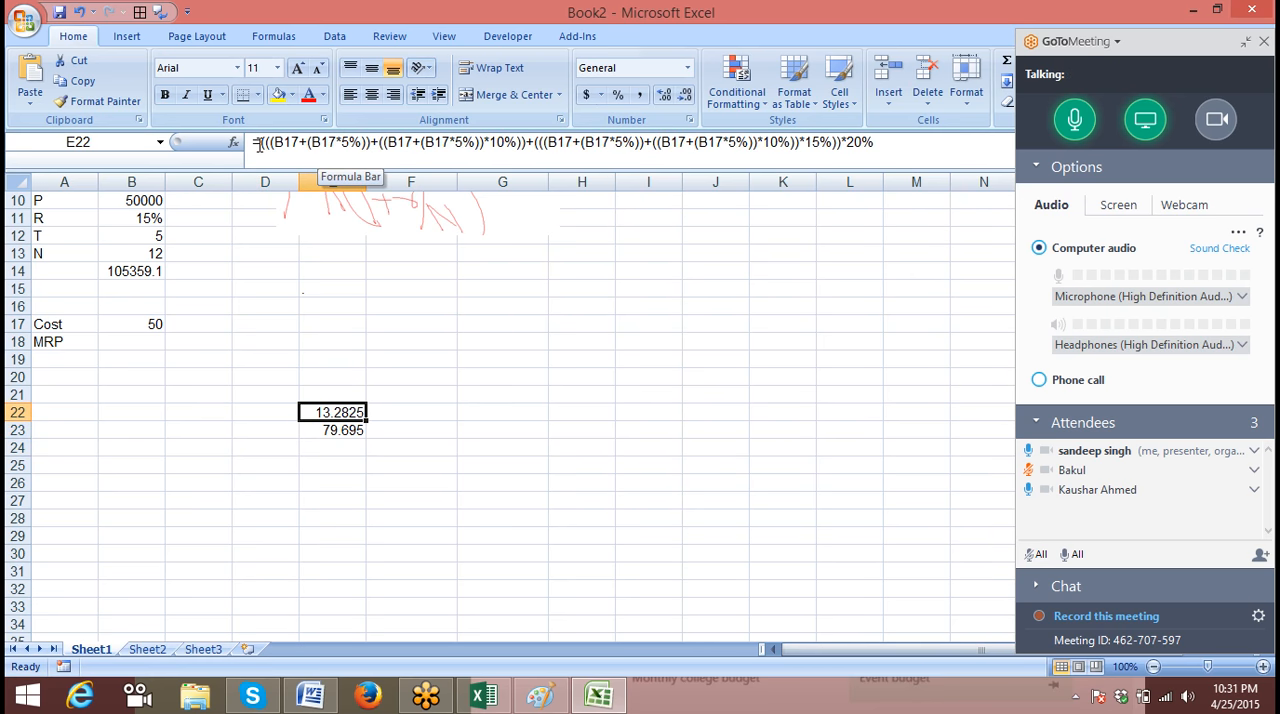
drag(258, 143, 922, 160)
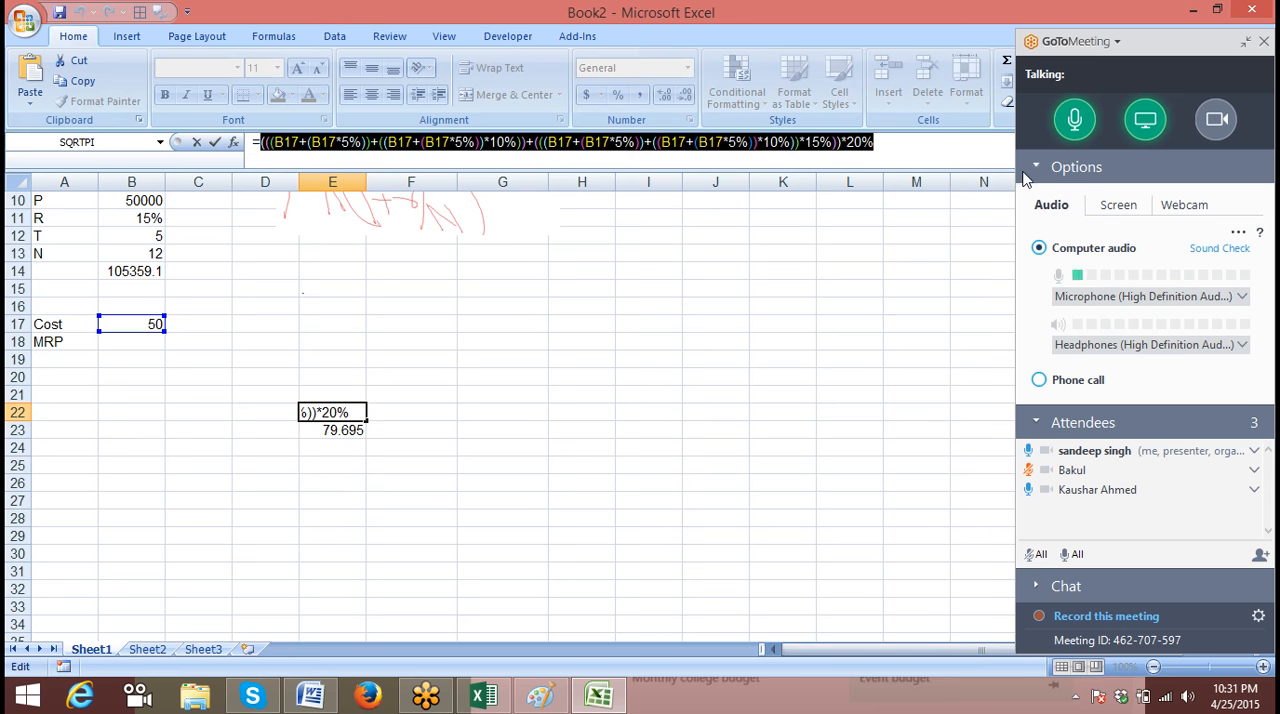
key(Escape)
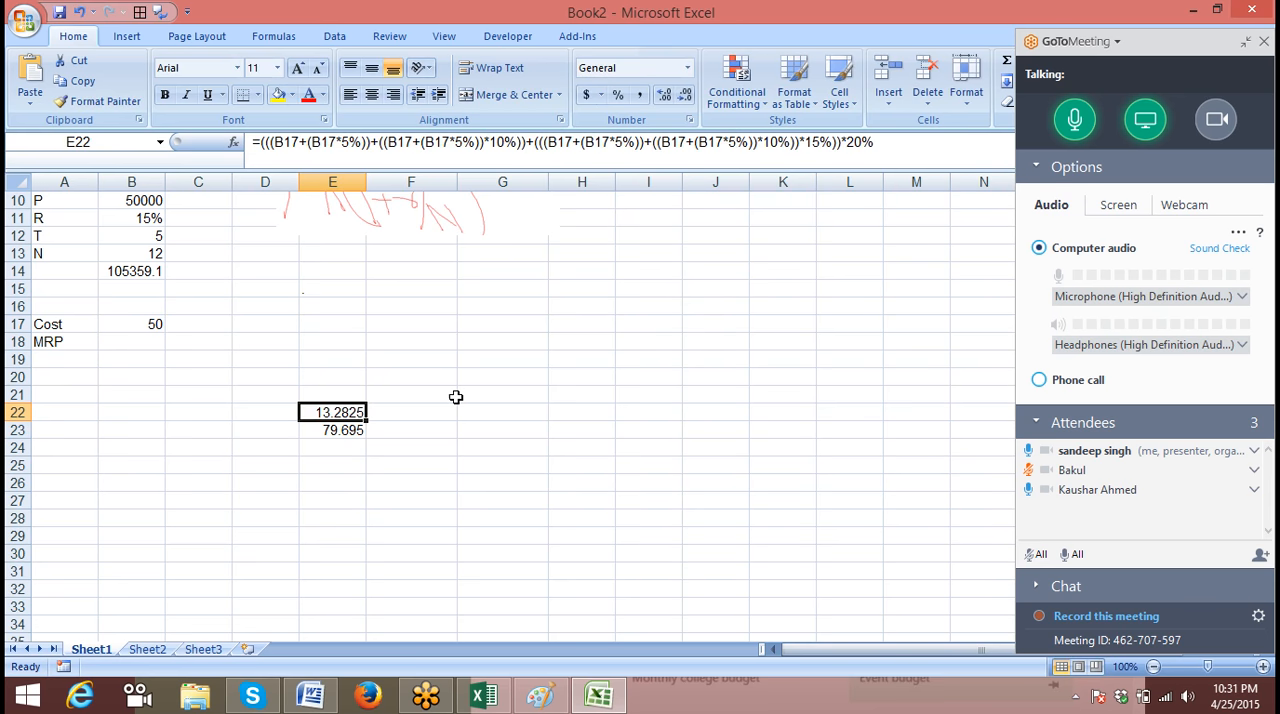
click(361, 427)
click(940, 145)
key(BackSpace)
key(BackSpace)
key(BackSpace)
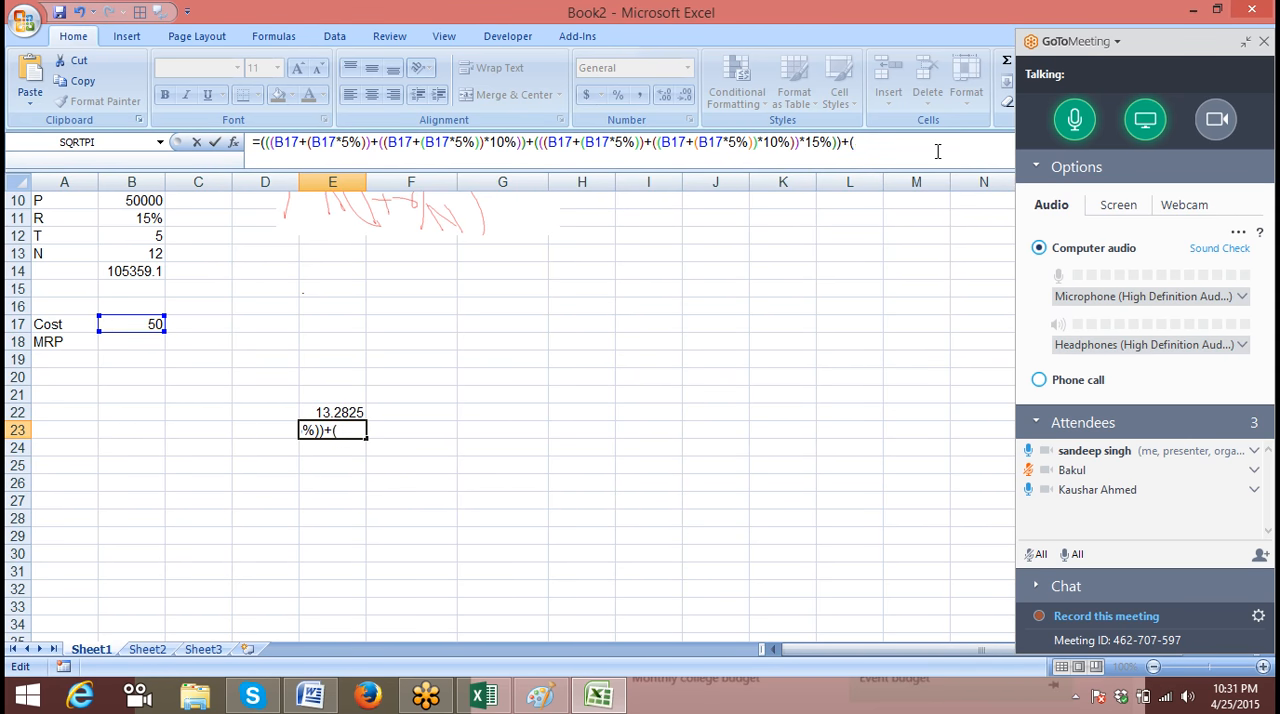
text((((B17+(B17*5%))+((B17+)
key(ctrl+v)
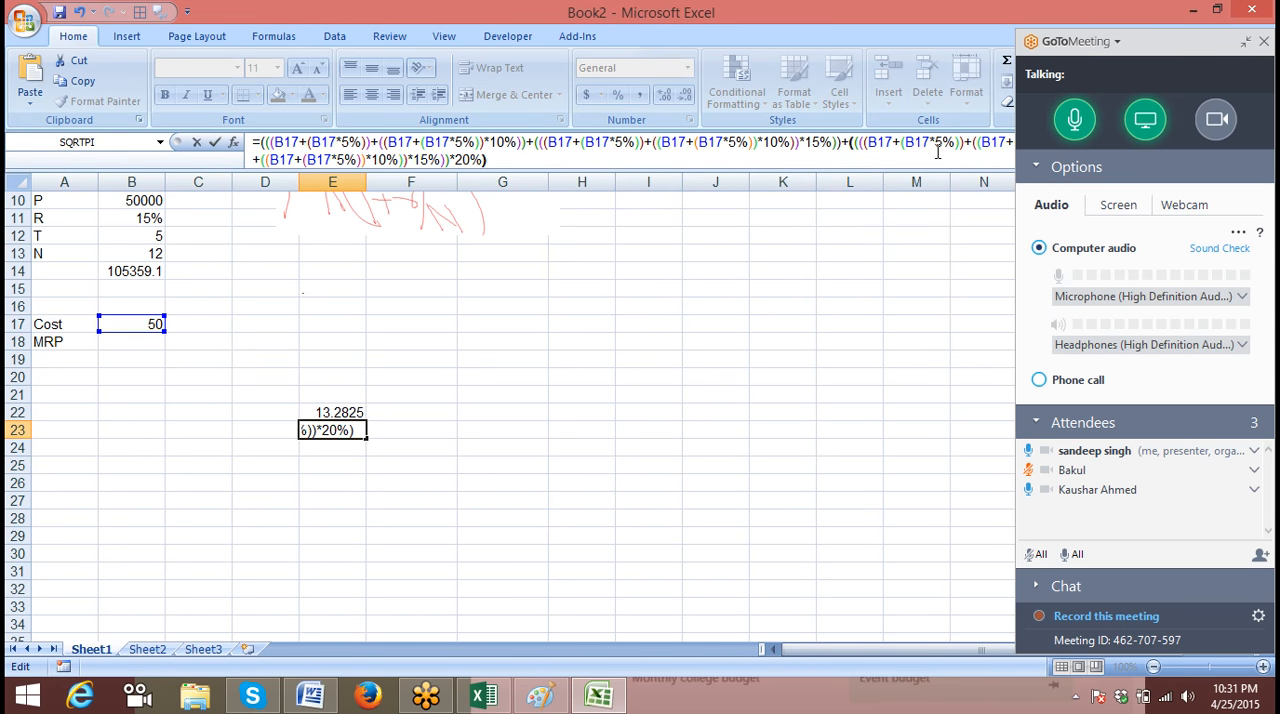
key(Return)
Clear the 20% markup amount in E22
key(Up)
key(Up)
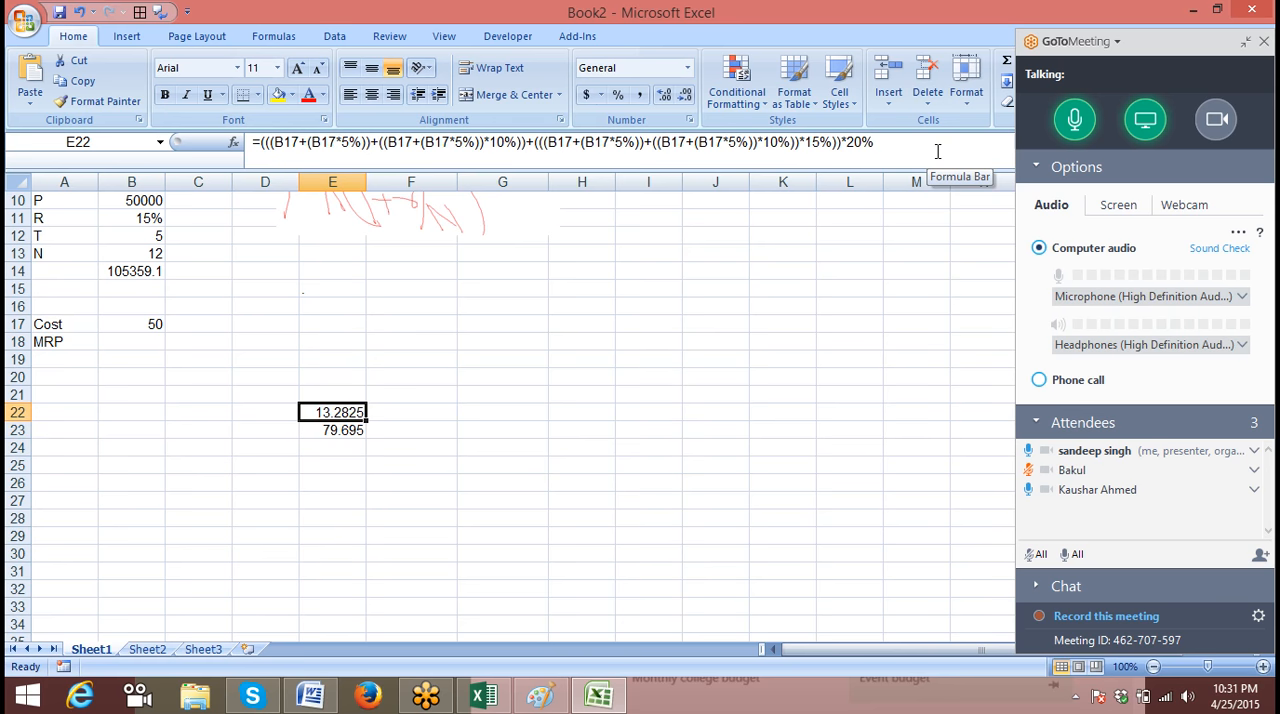
key(Delete)
key(Down)
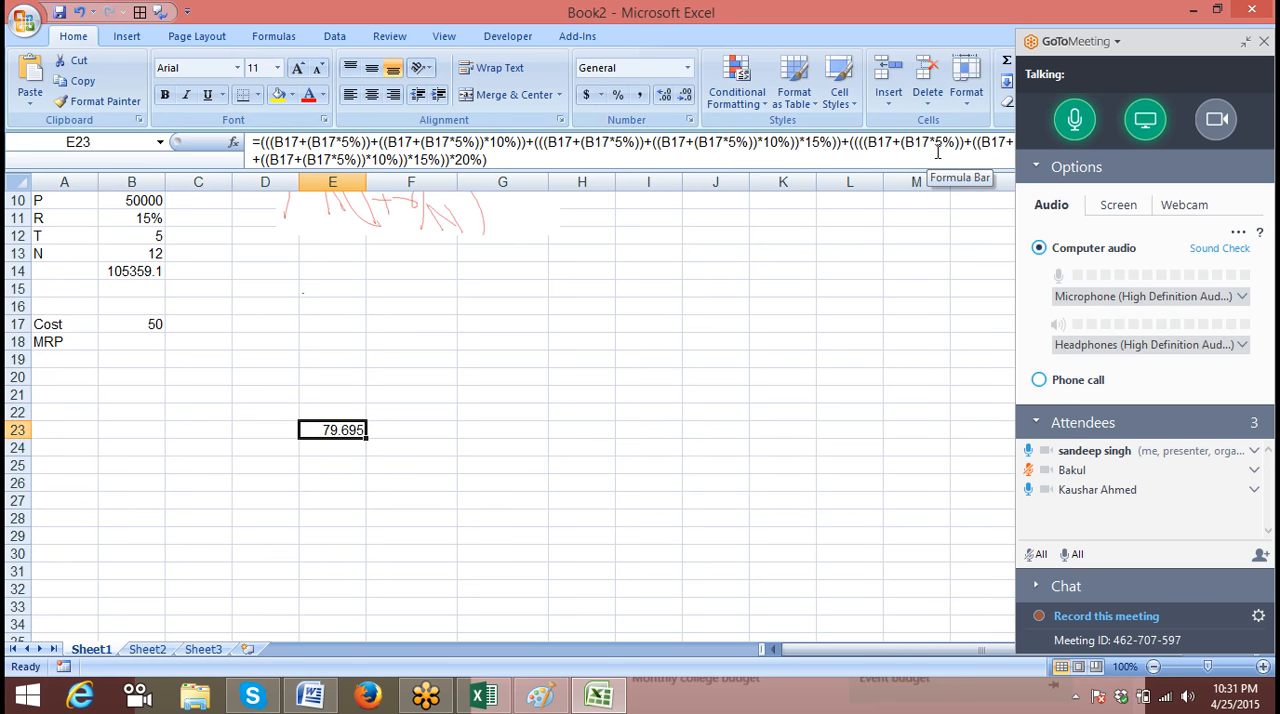
Move the nested markup formula from E23 to B18, beside the MRP label
key(ctrl+c)
key(Left)
key(Left)
key(Up)
key(Up)
key(Up)
key(Up)
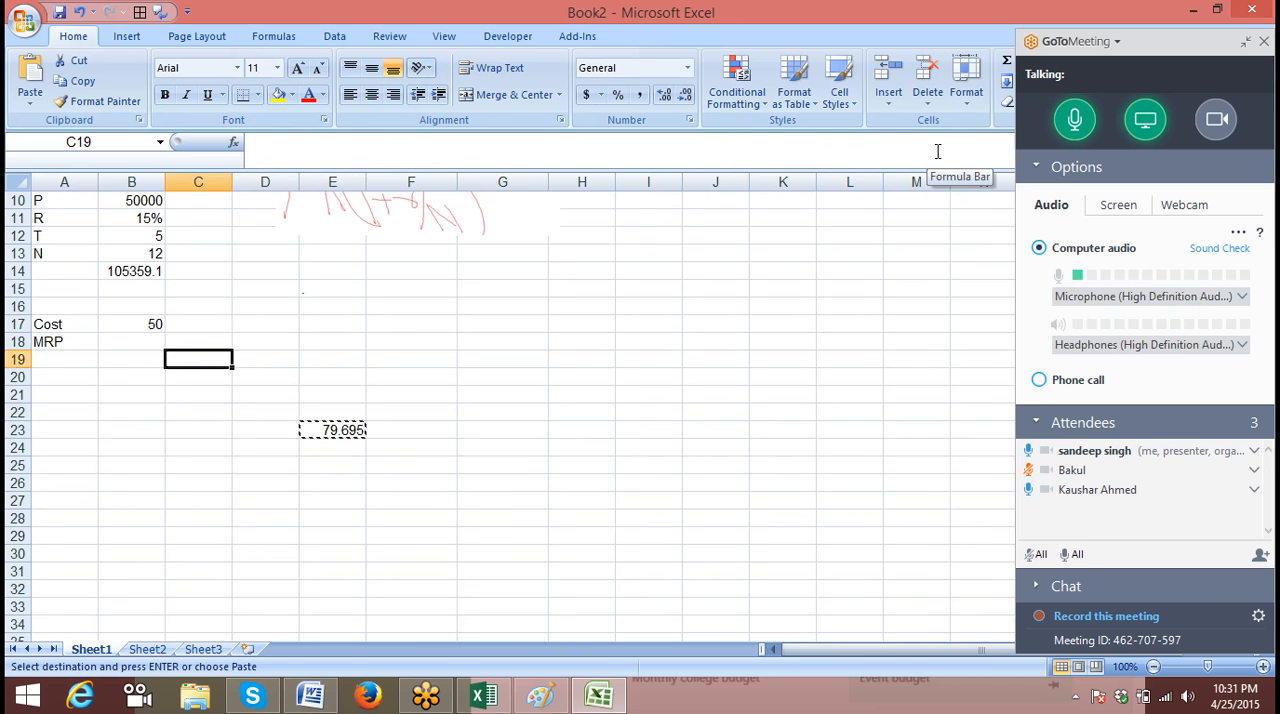
key(Up)
key(Left)
key(Return)
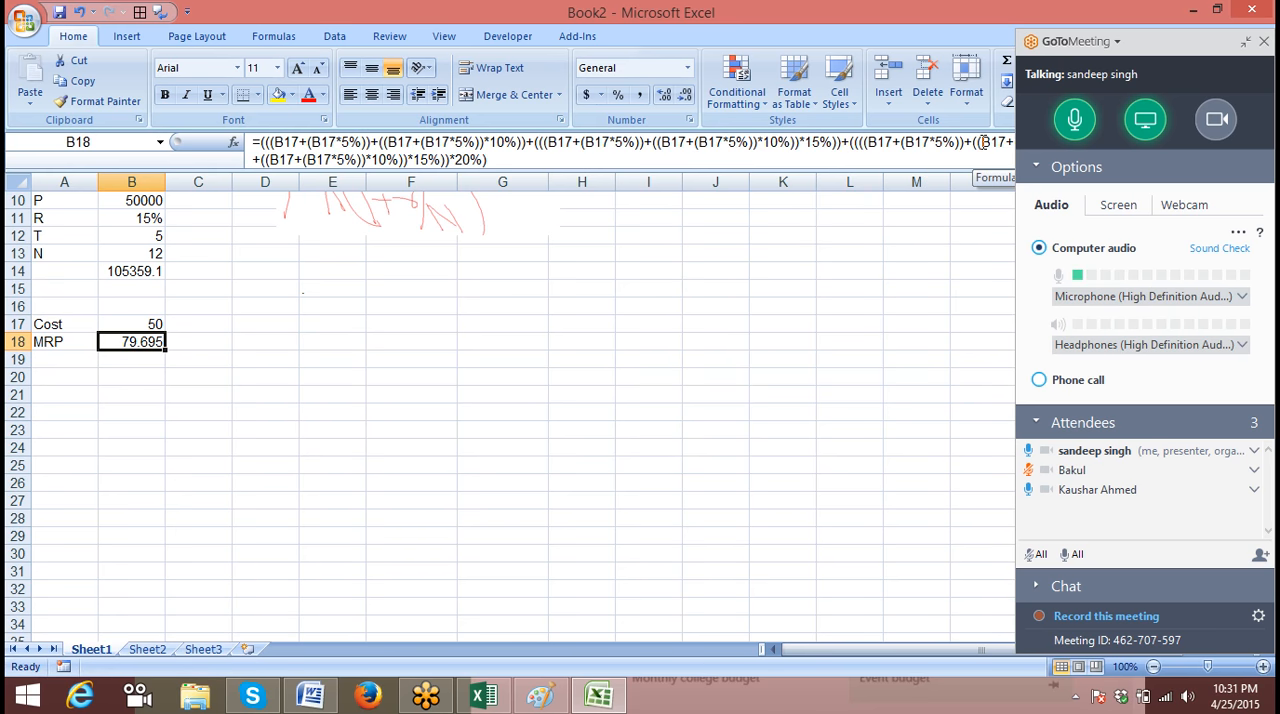
Collapse the GoToMeeting control panel and show the full MRP formula of B18
click(1245, 42)
click(608, 342)
click(149, 343)
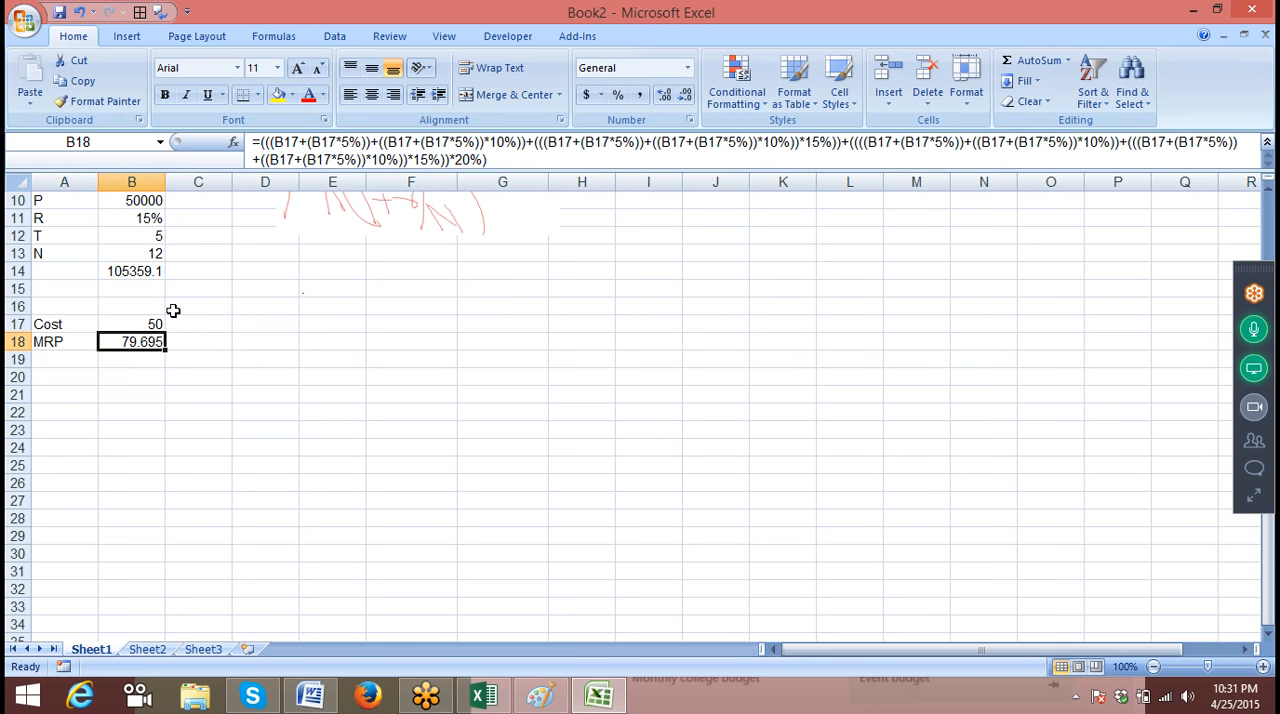
scroll(173, 310, up, 3)
On Sheet2, list the comparison operators =, > and < in E1:E3
click(147, 649)
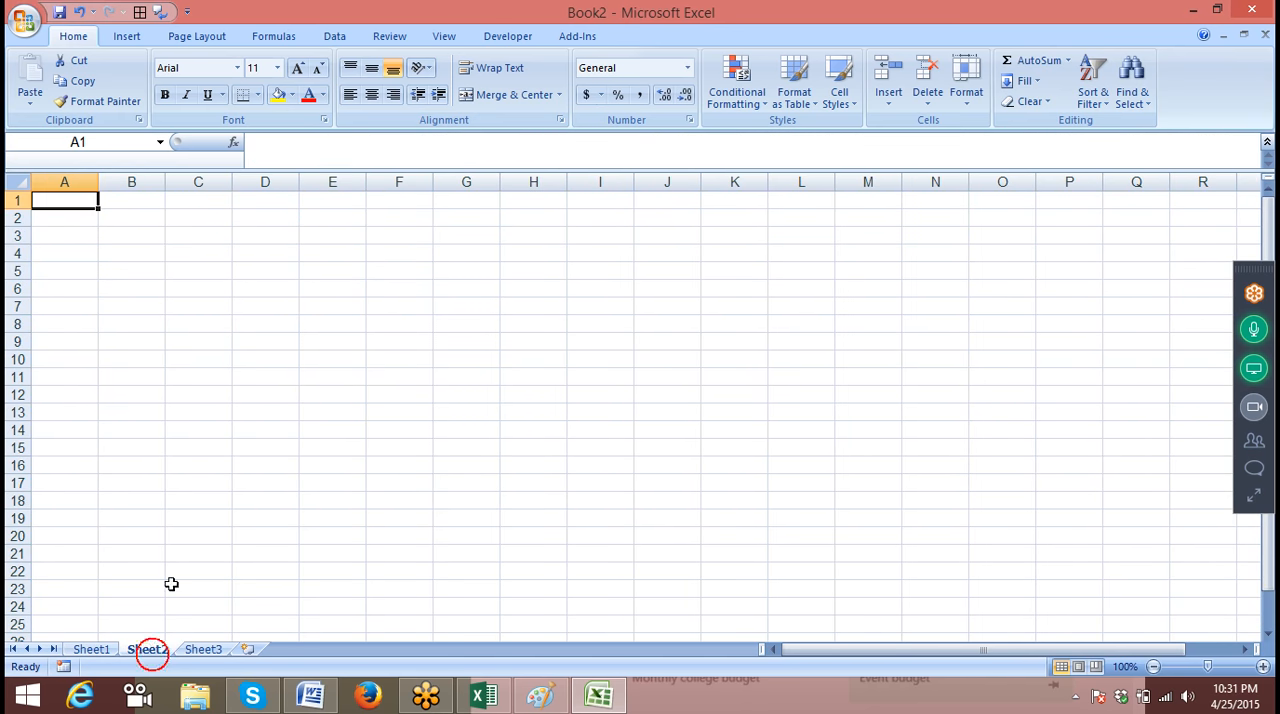
click(338, 199)
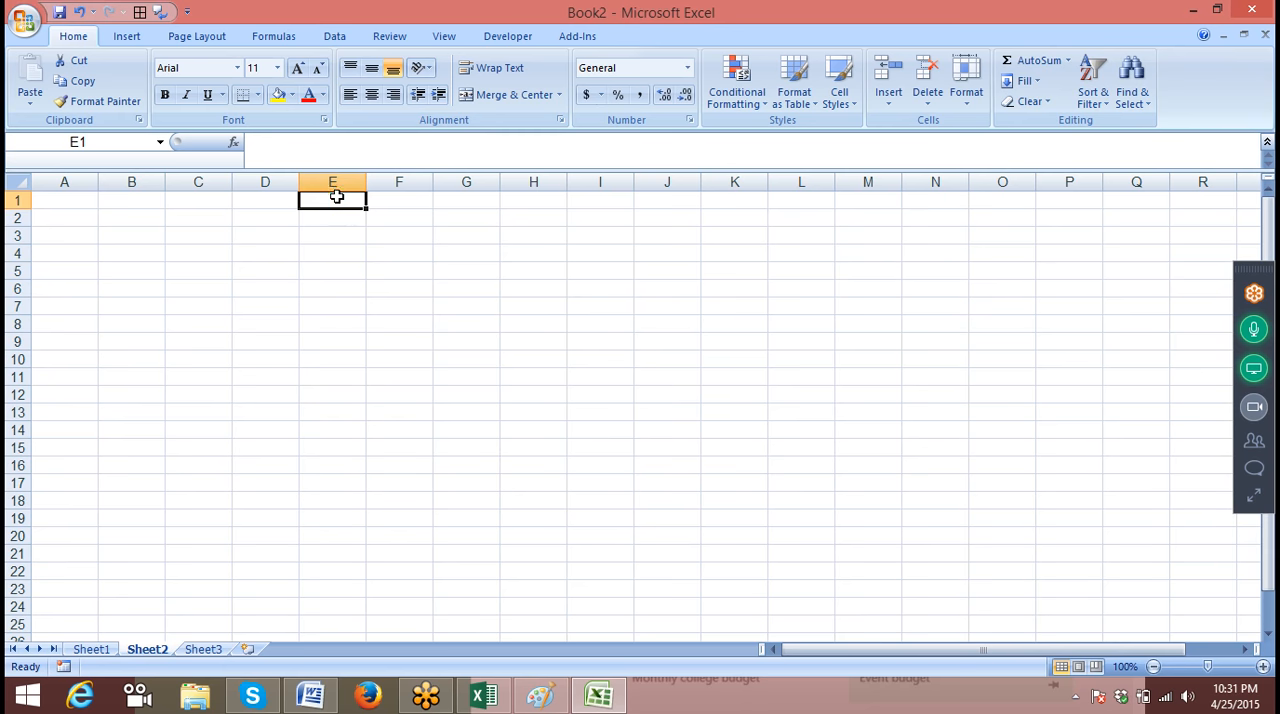
text(=)
key(Return)
text(>)
key(Return)
text(<)
key(Return)
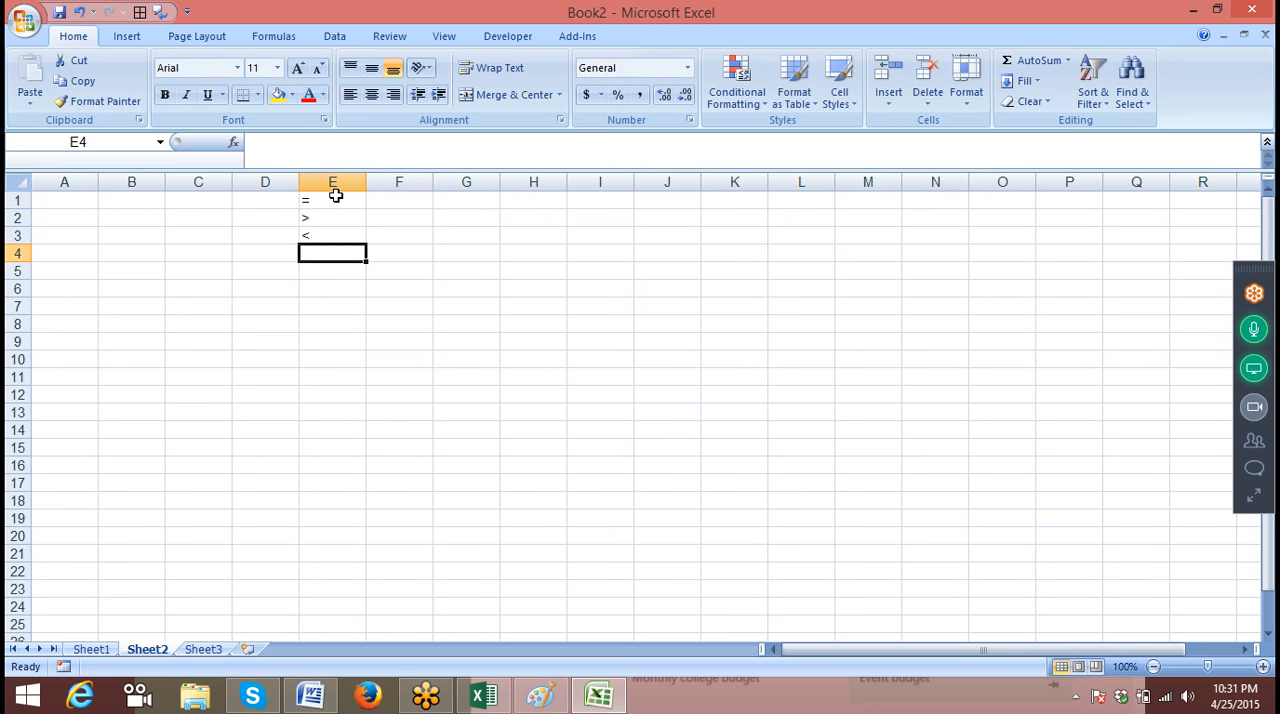
Continue the operator list with >=, <= and <> in E4:E6
text(>=)
key(Return)
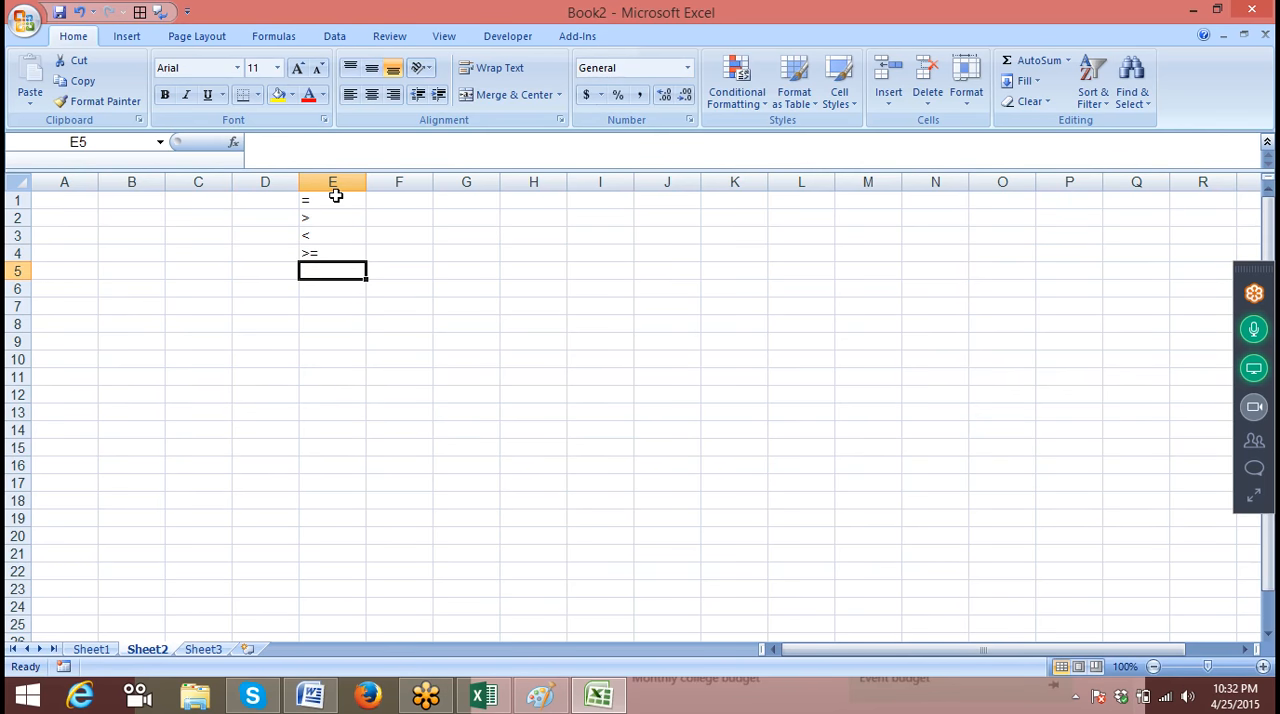
text(<=)
key(Return)
text(<>)
key(Return)
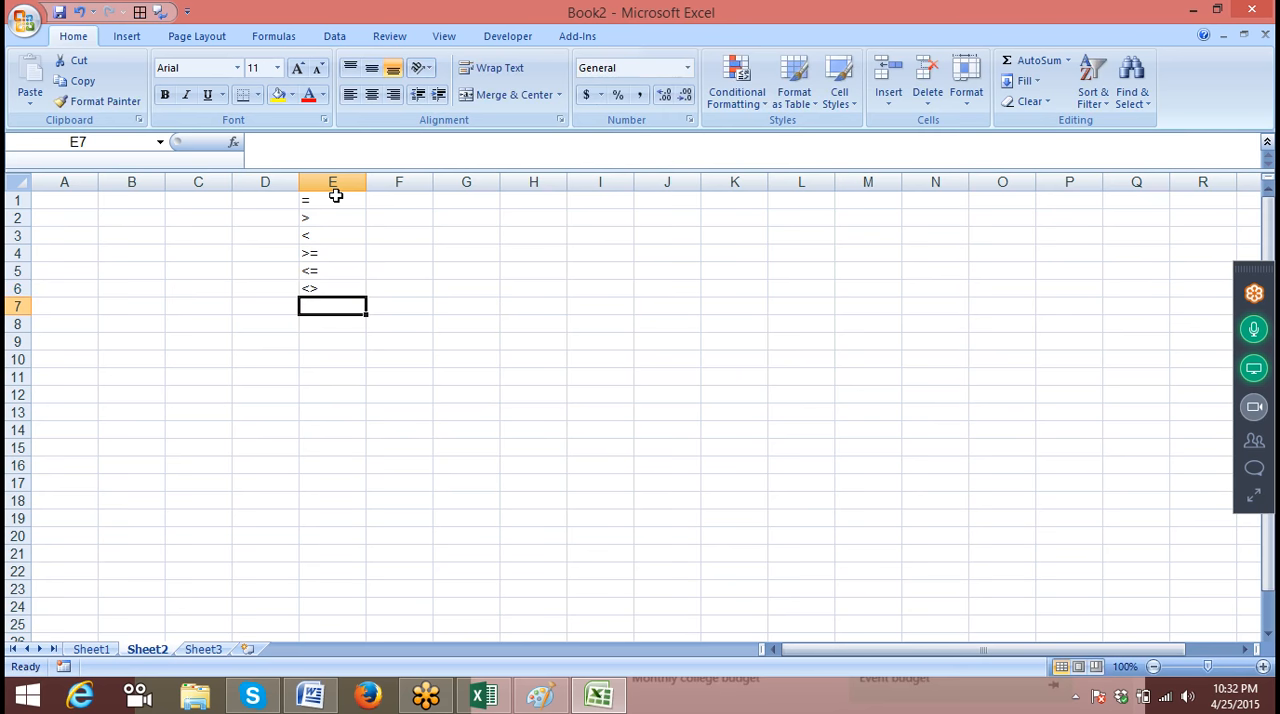
Enter the column header Sales in A1 of Sheet2
key(Up)
click(335, 196)
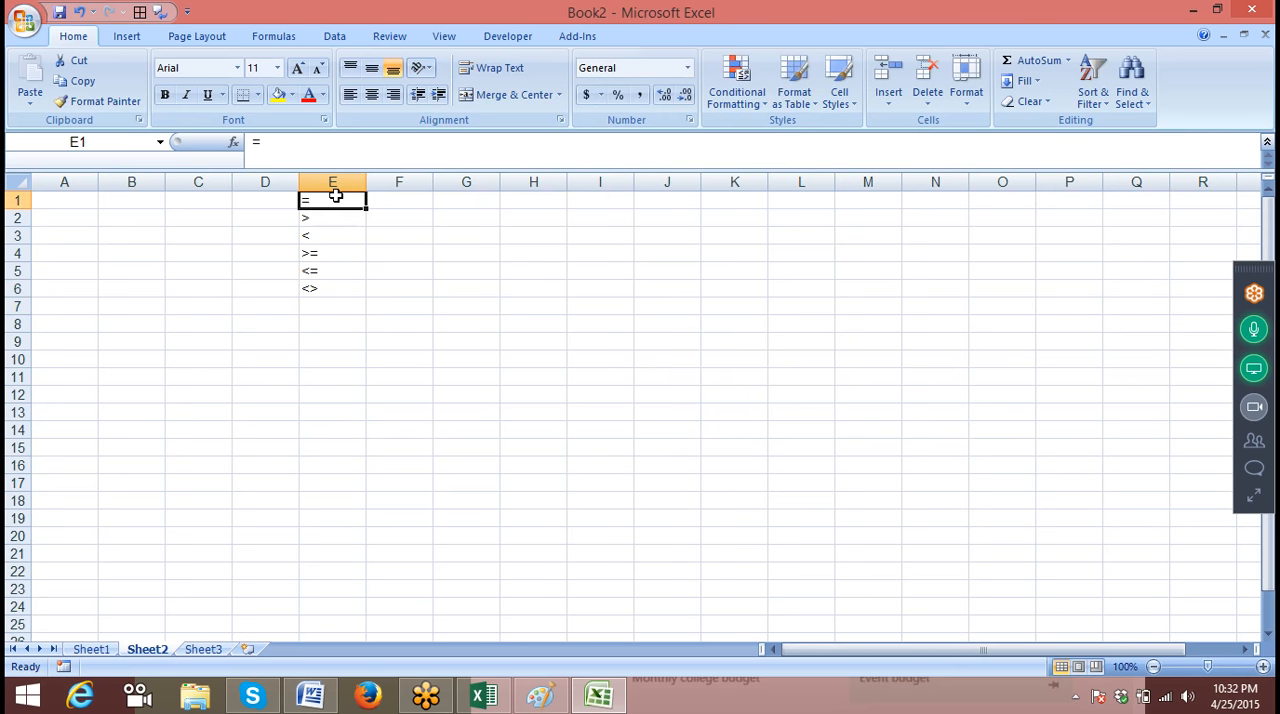
key(Left)
key(Left)
key(Left)
key(Left)
text(SAles)
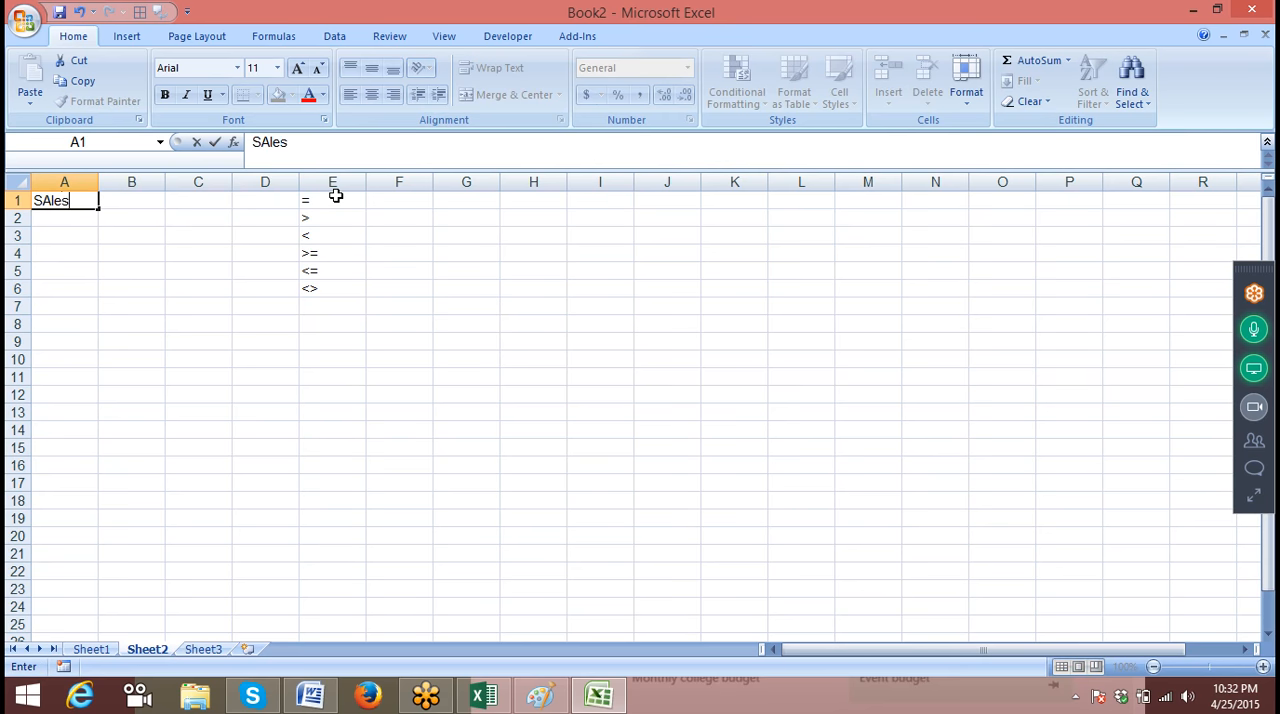
key(Return)
Enter the random number formula =RANDBETWEEN(10,90) in A2
text(=e)
key(BackSpace)
text(r)
key(Down)
key(Down)
key(Tab)
text(0,90)
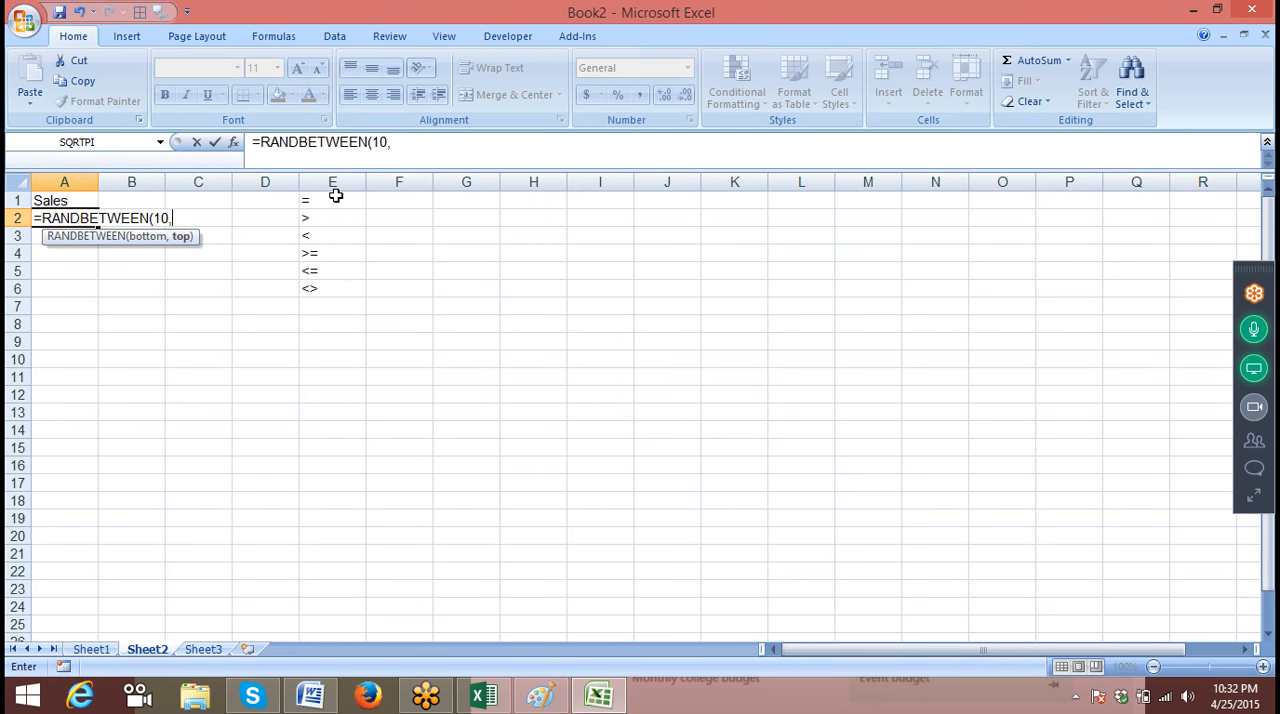
key(Return)
Fill the random number formula from A2 down to A28
click(51, 200)
click(83, 218)
drag(98, 225, 90, 625)
scroll(81, 625, up, 2)
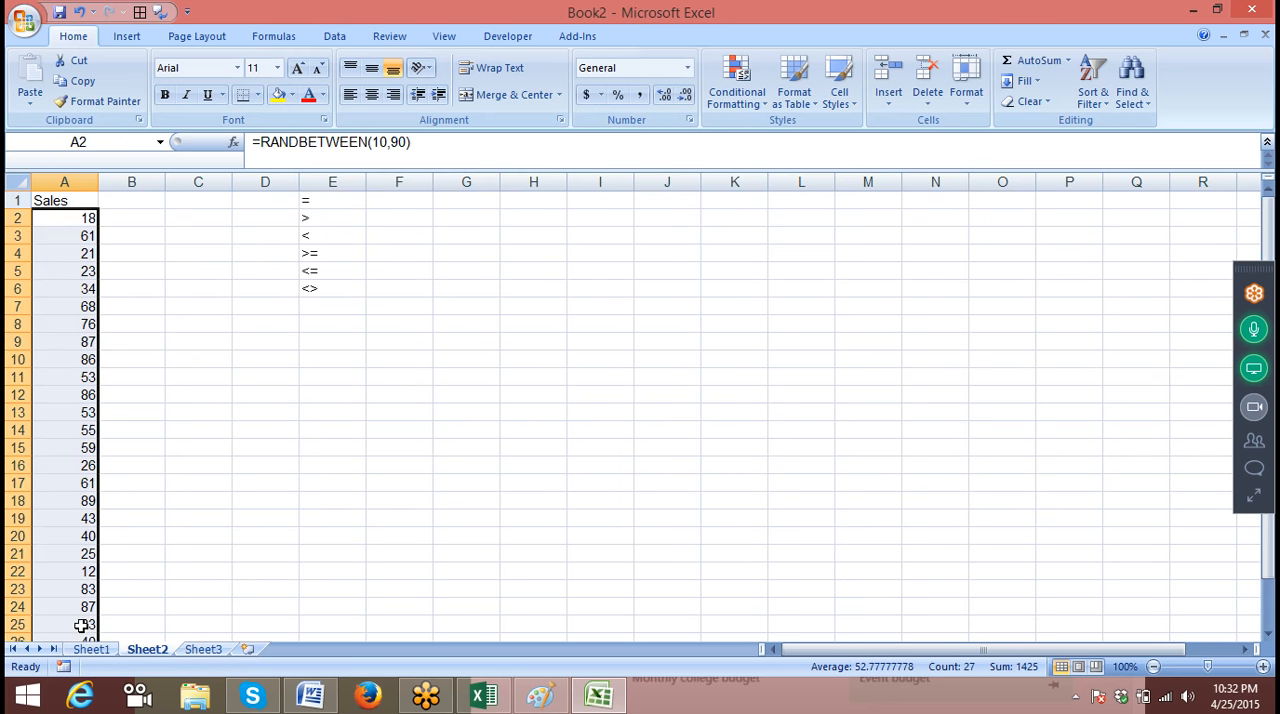
Convert the random sales formulas in A2:A28 to fixed values by pasting them over themselves as values
key(ctrl+c)
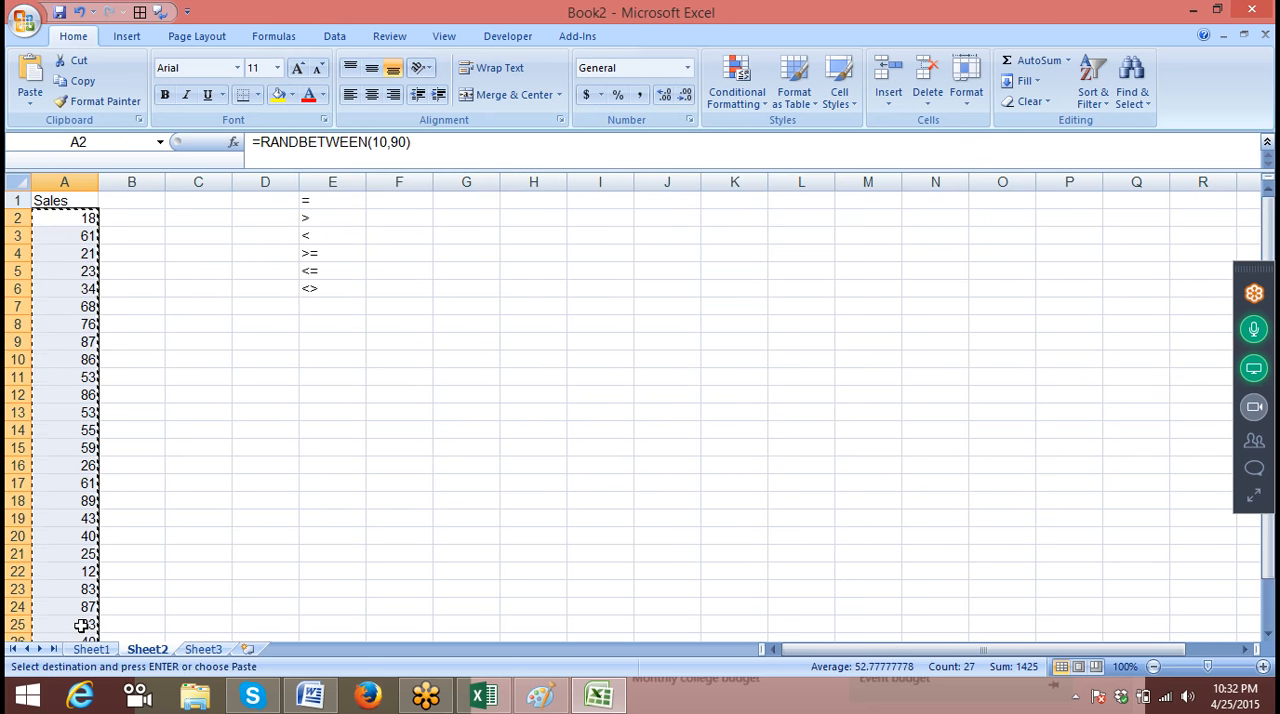
click(31, 106)
click(58, 166)
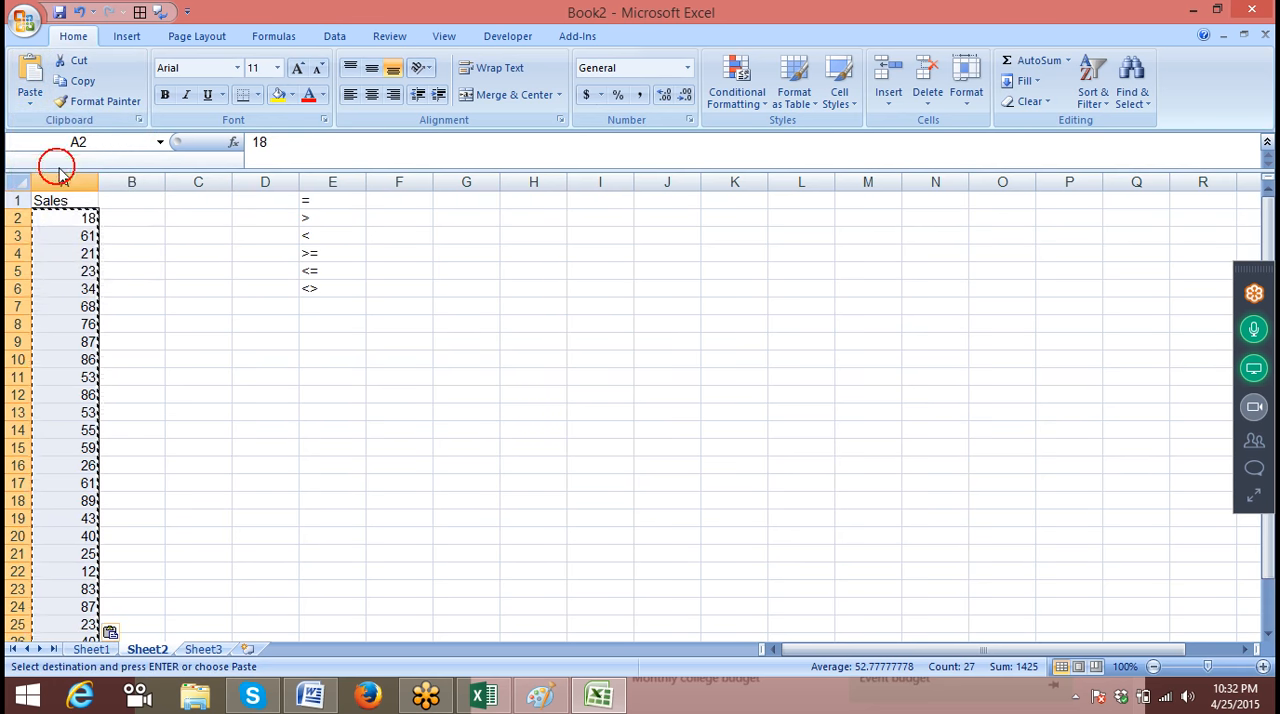
key(Escape)
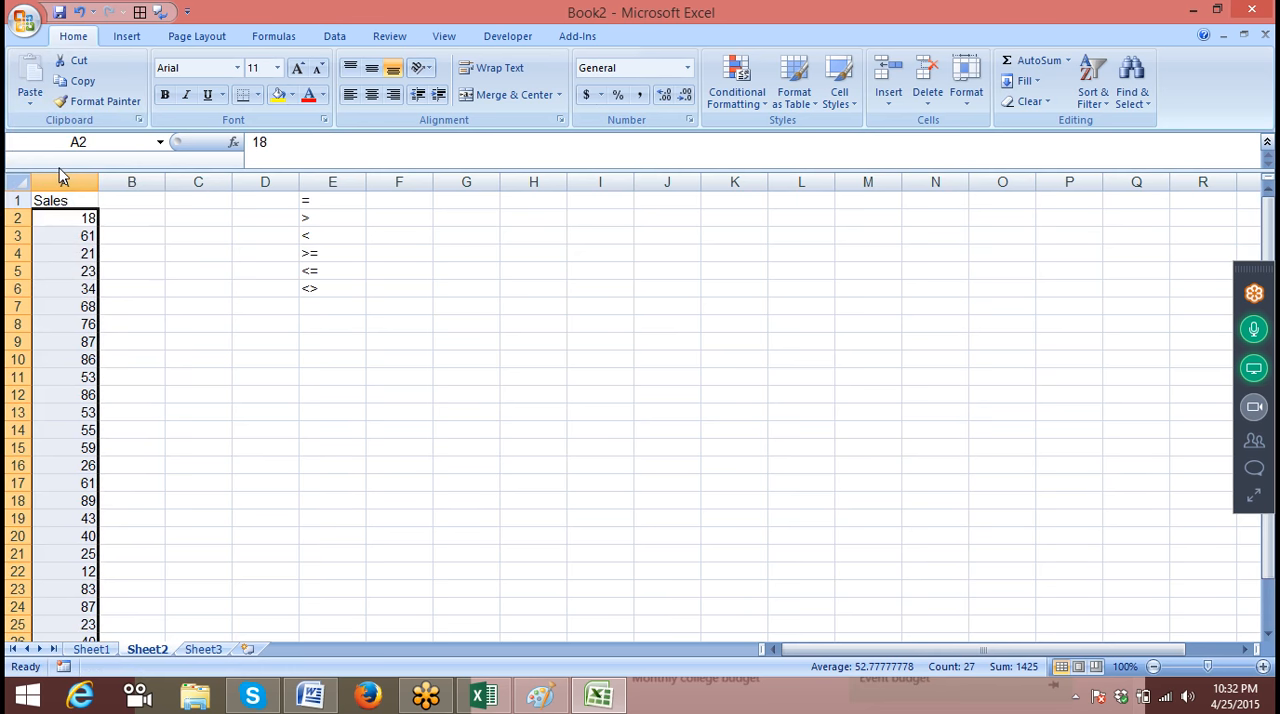
On Sheet1, reposition the handwritten formula picture across columns E to H, beside the P, R, T and N inputs
click(91, 649)
click(266, 465)
mouse_move(336, 372)
mouse_down()
mouse_move(537, 414)
mouse_move(696, 369)
mouse_up()
mouse_move(851, 333)
mouse_down()
mouse_move(531, 366)
mouse_move(511, 355)
mouse_up()
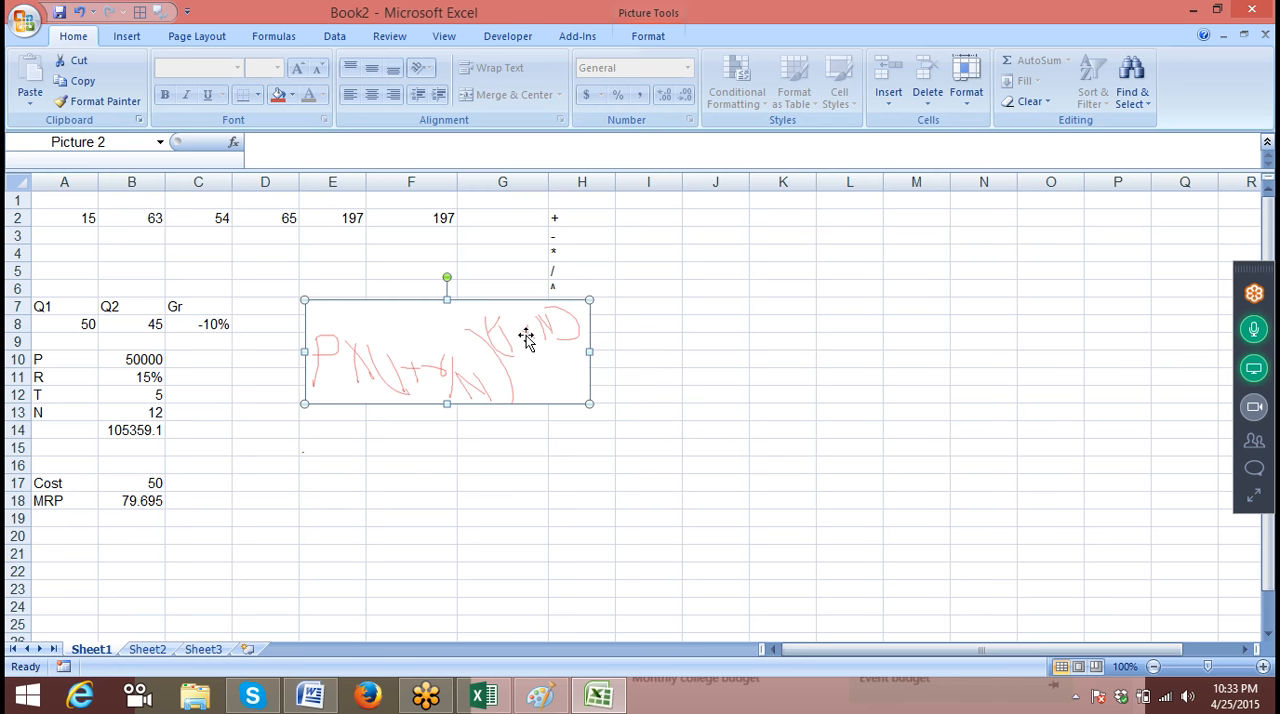
On Sheet2, enter the comparison formula =A2>50 in B2 to test the first sales figure
click(150, 649)
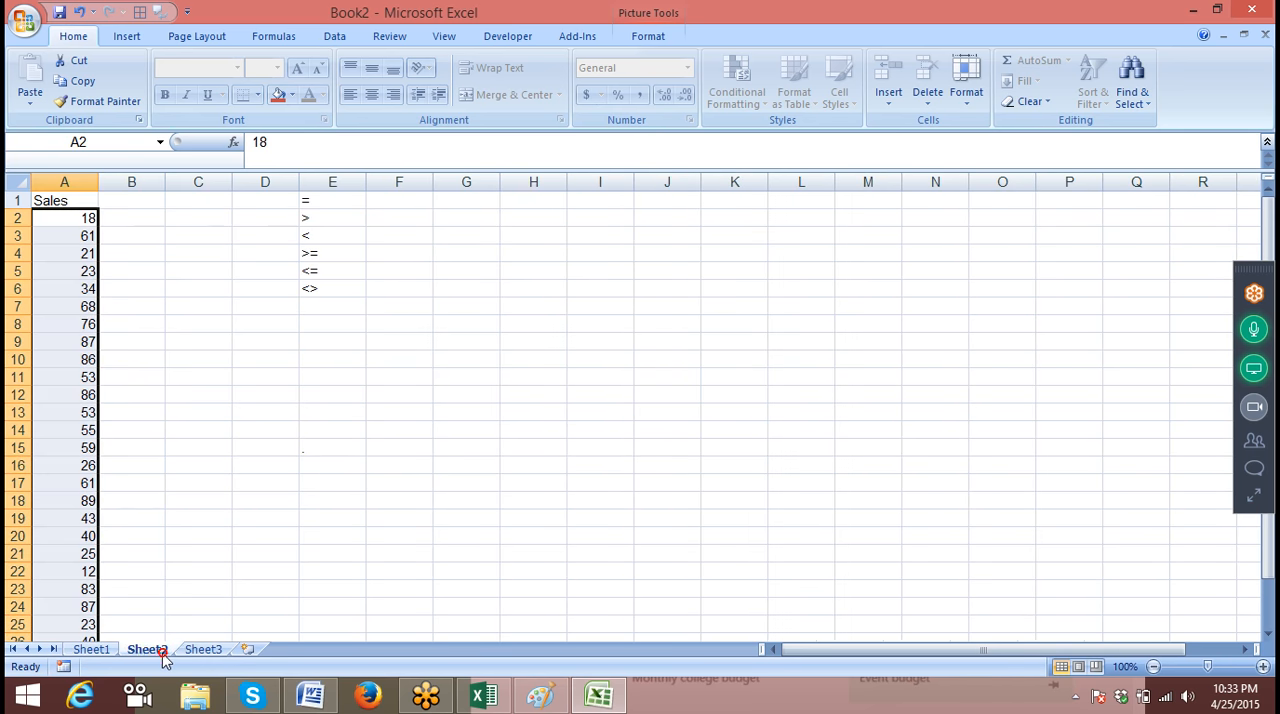
click(289, 481)
drag(78, 220, 64, 460)
click(48, 182)
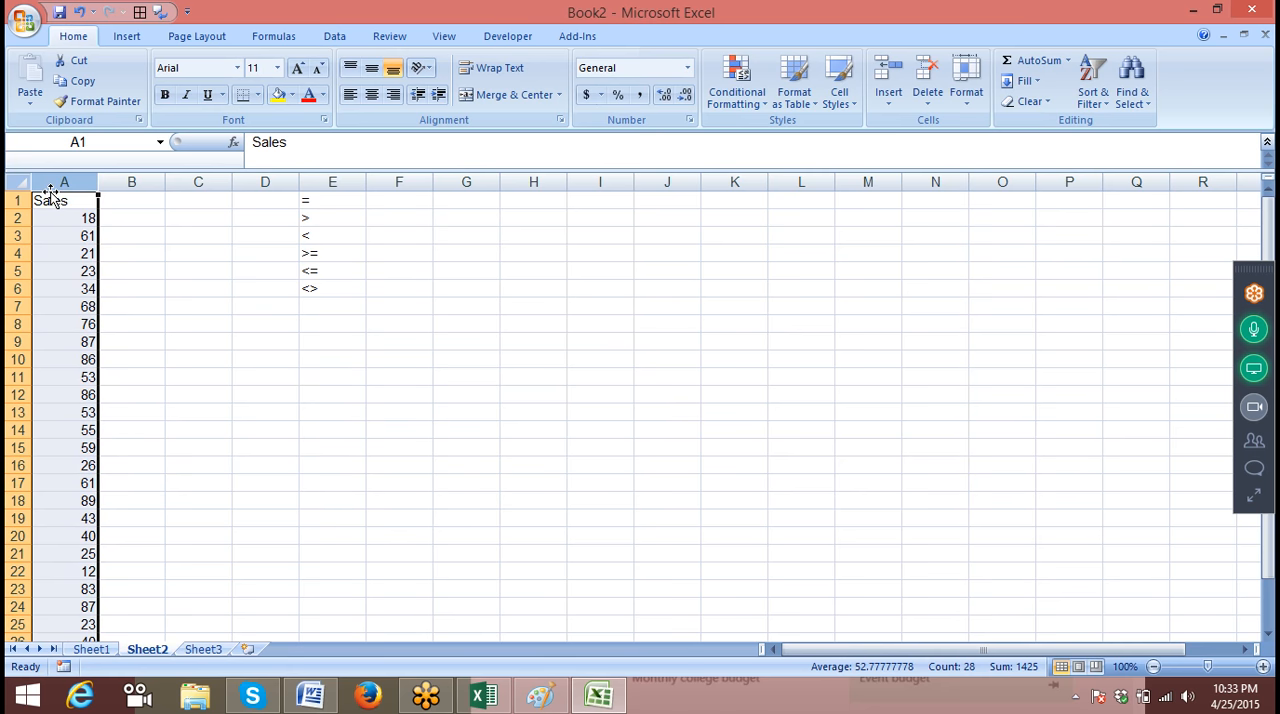
click(105, 220)
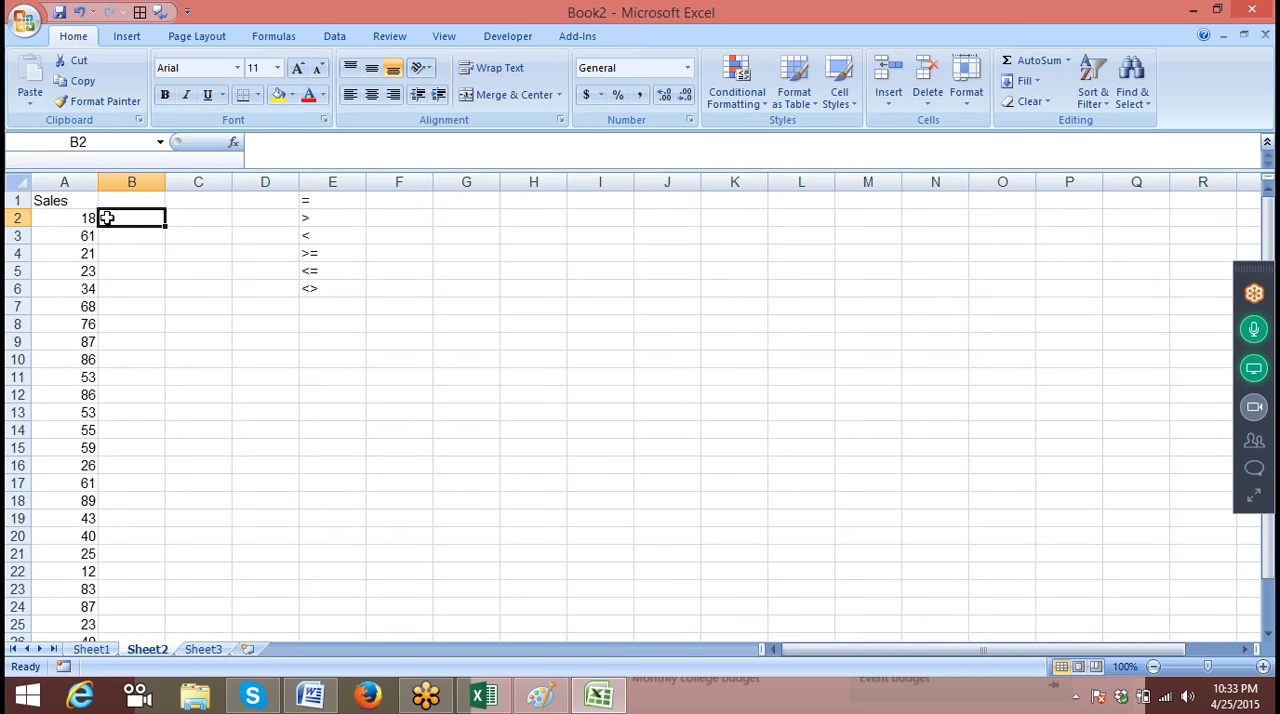
text(=)
key(Left)
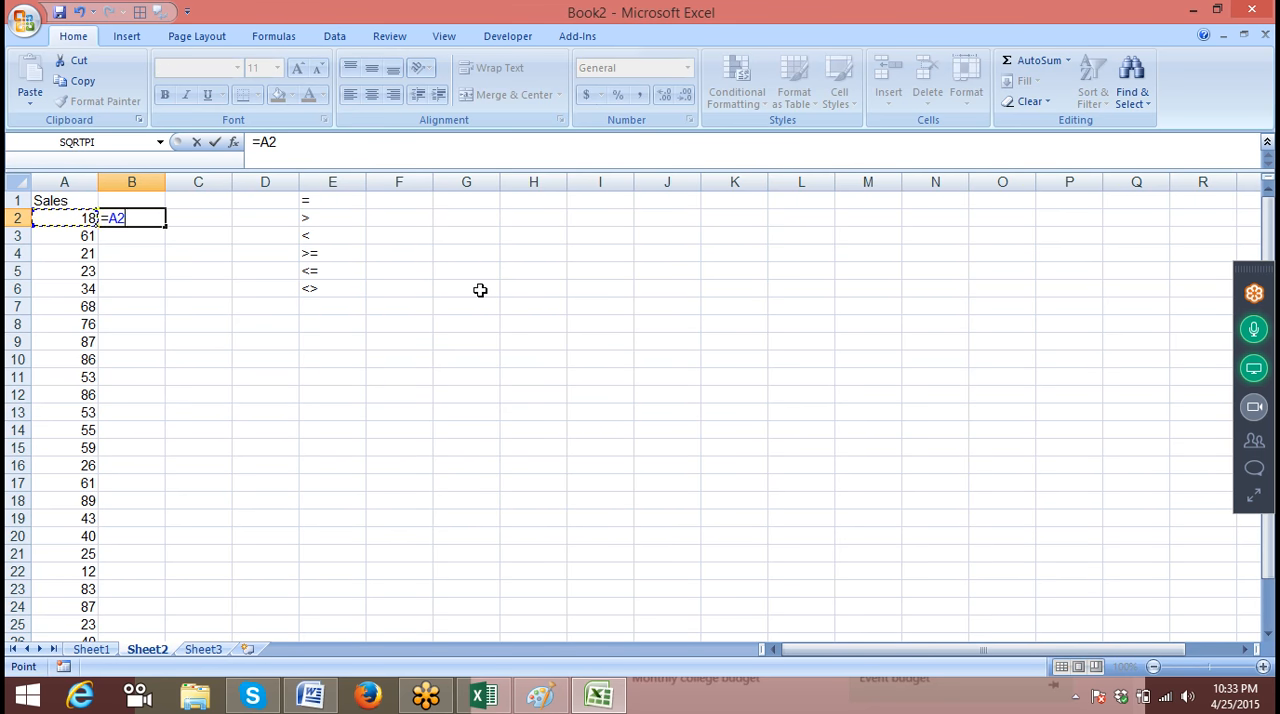
text(>50)
click(244, 266)
Fill the comparison formula from B2 down column B alongside all the sales figures
drag(132, 218, 150, 220)
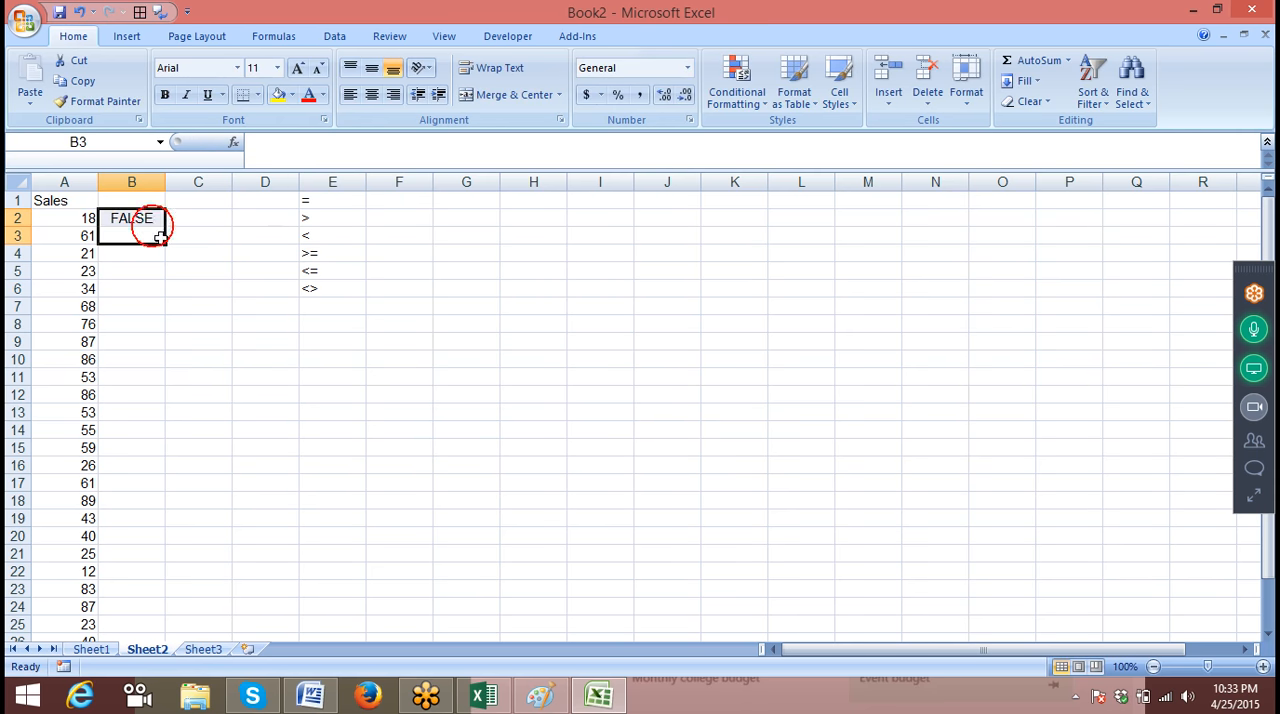
double_click(164, 227)
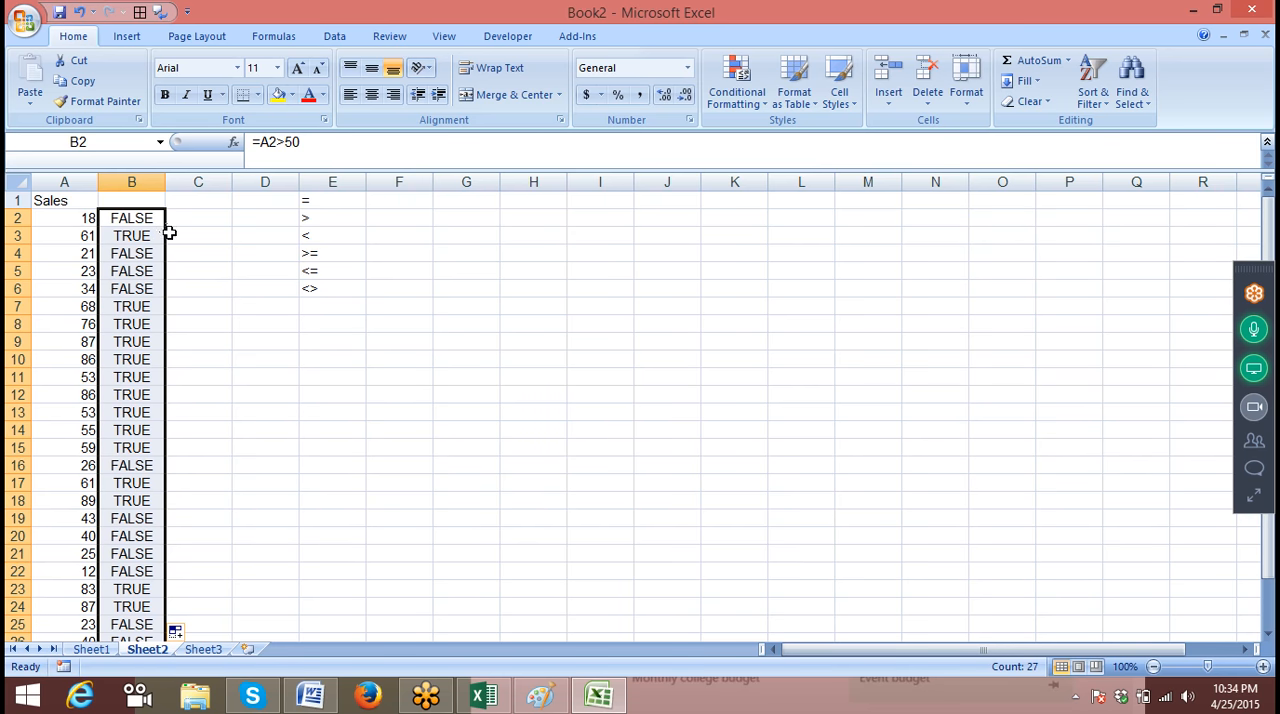
click(470, 231)
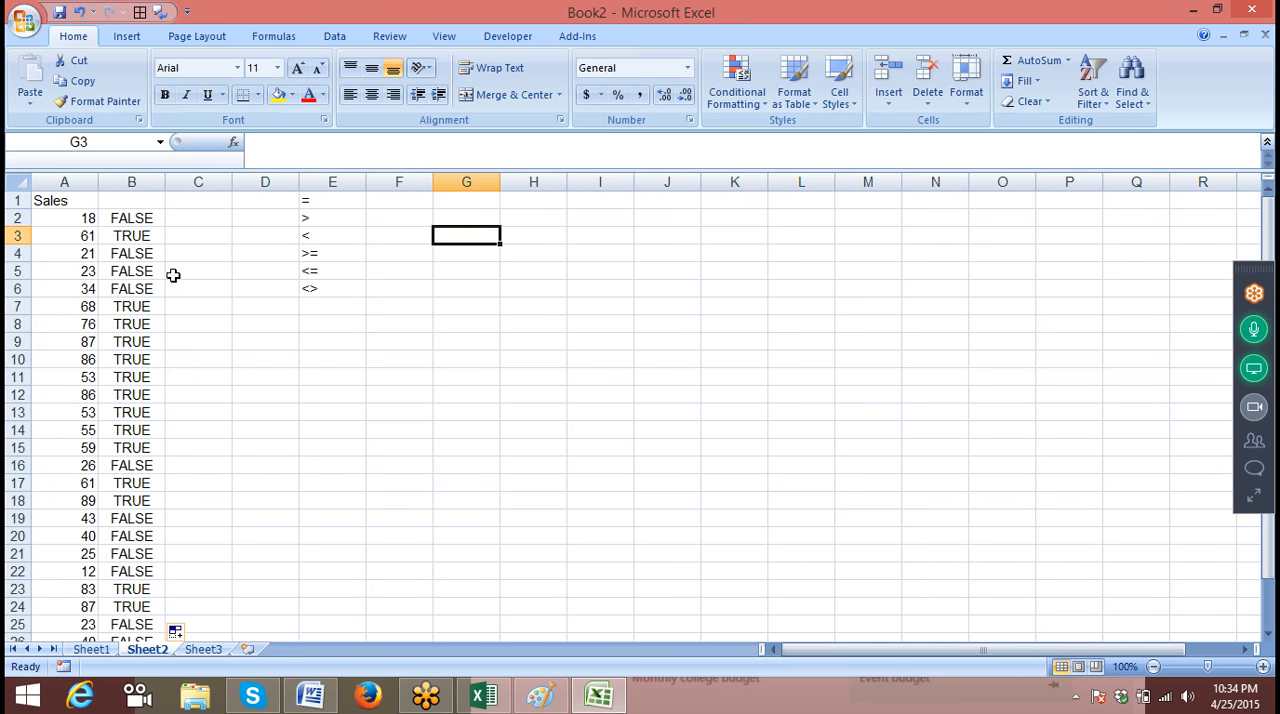
Move the Sales heading and the figures beneath it from A1:A10 to G1:G10
drag(83, 205, 63, 360)
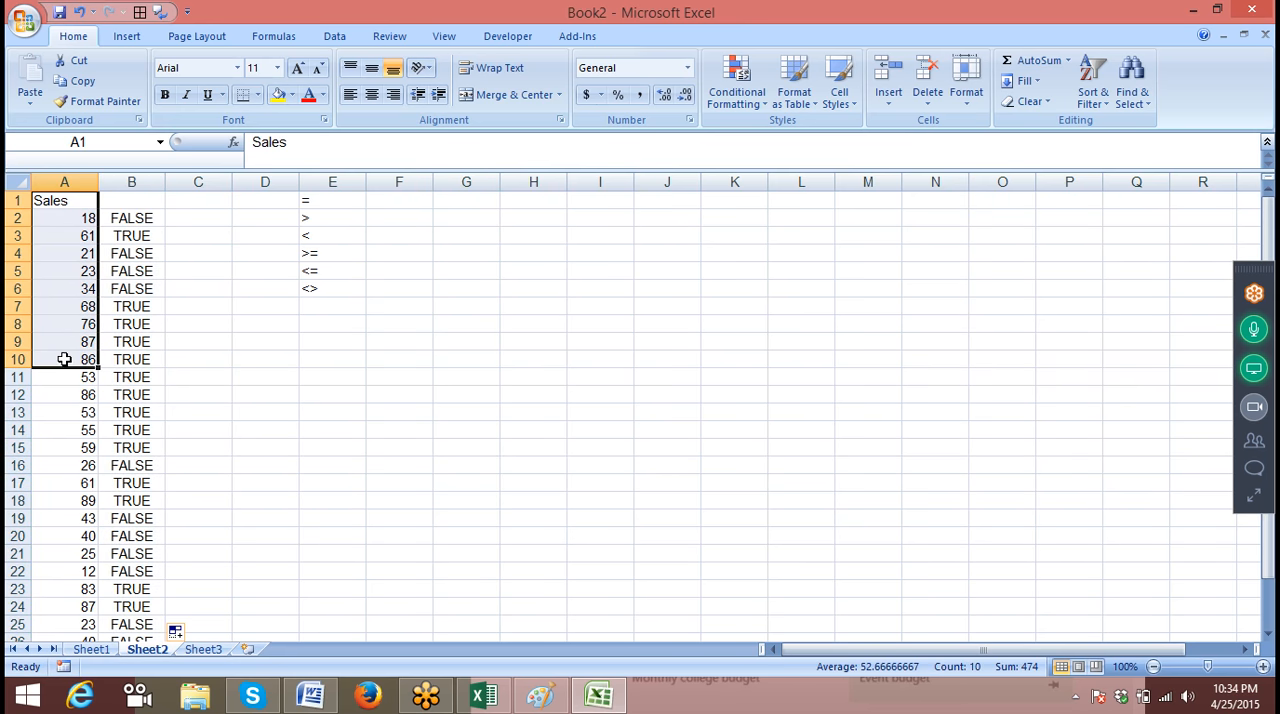
key(ctrl+c)
click(470, 201)
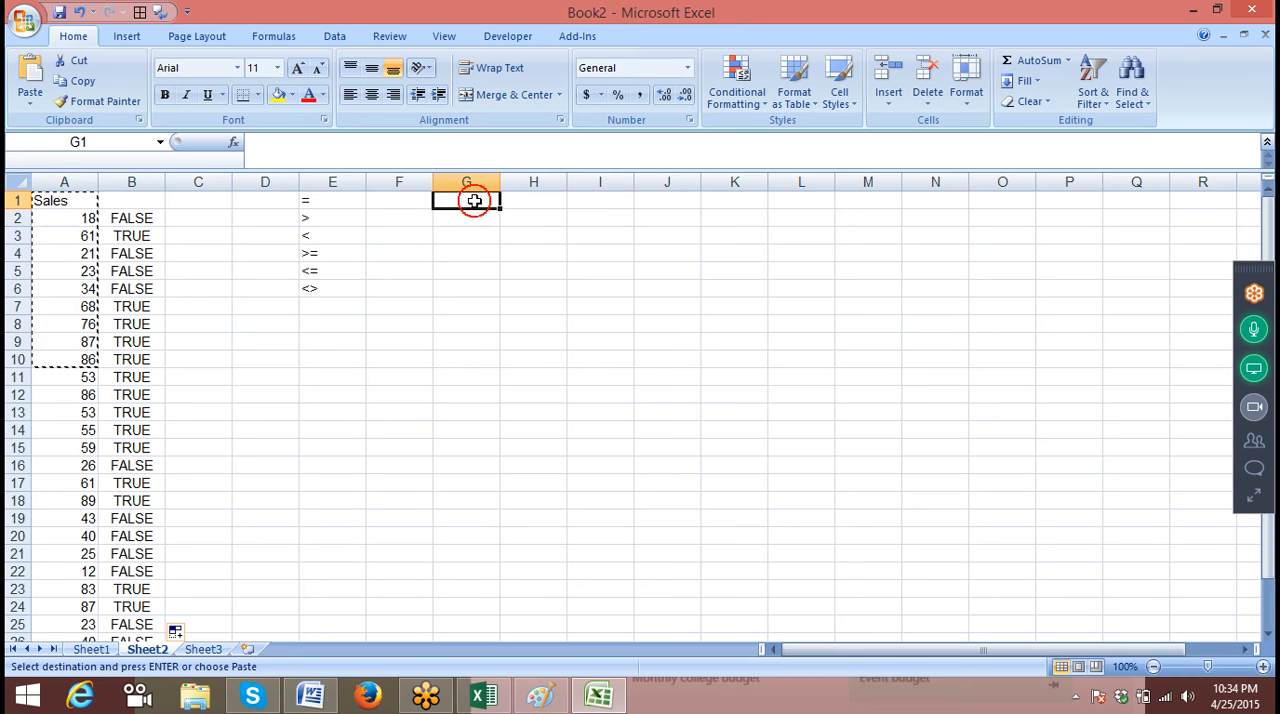
key(ctrl+v)
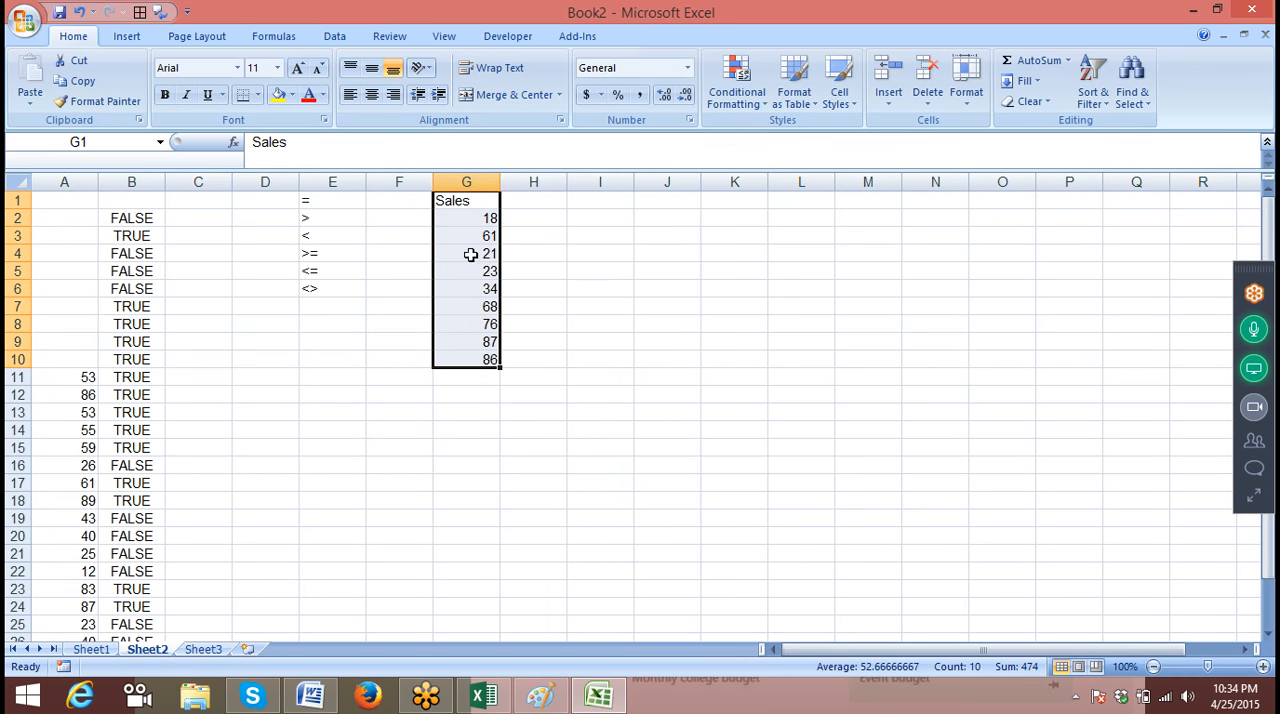
click(759, 218)
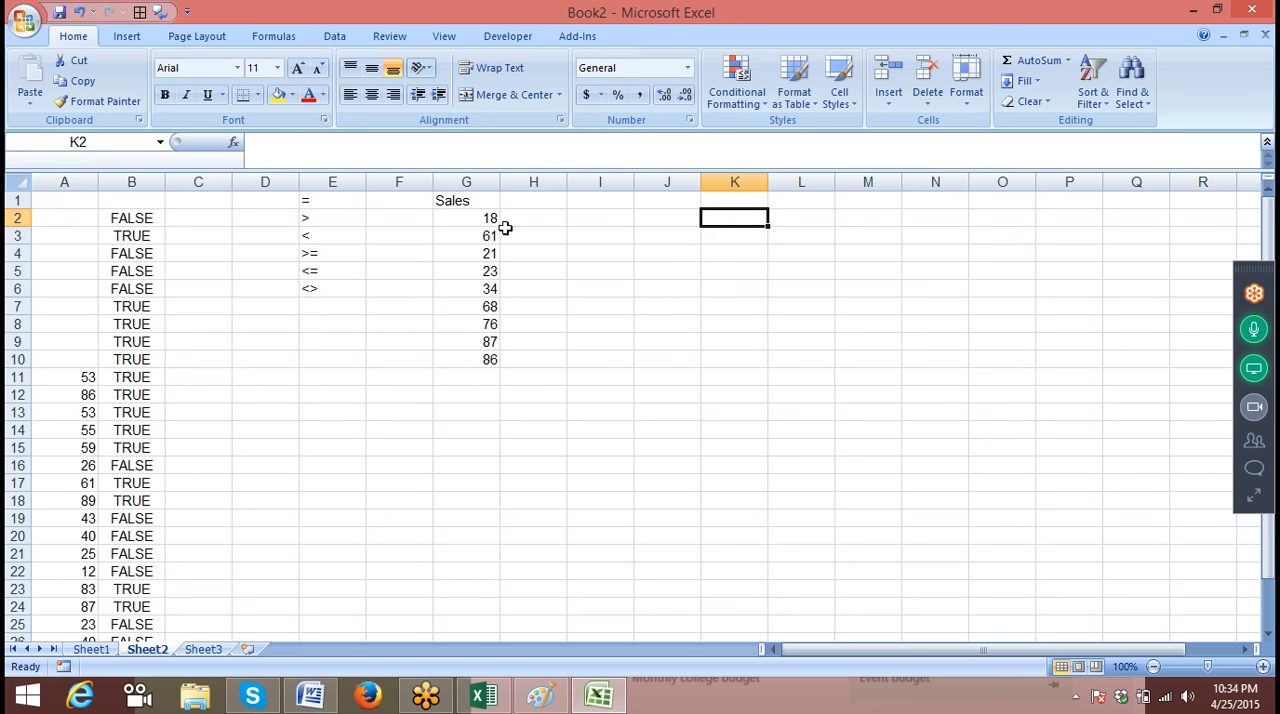
Enter the heading Com in H1, next to the moved Sales heading
click(530, 200)
text(I)
key(BackSpace)
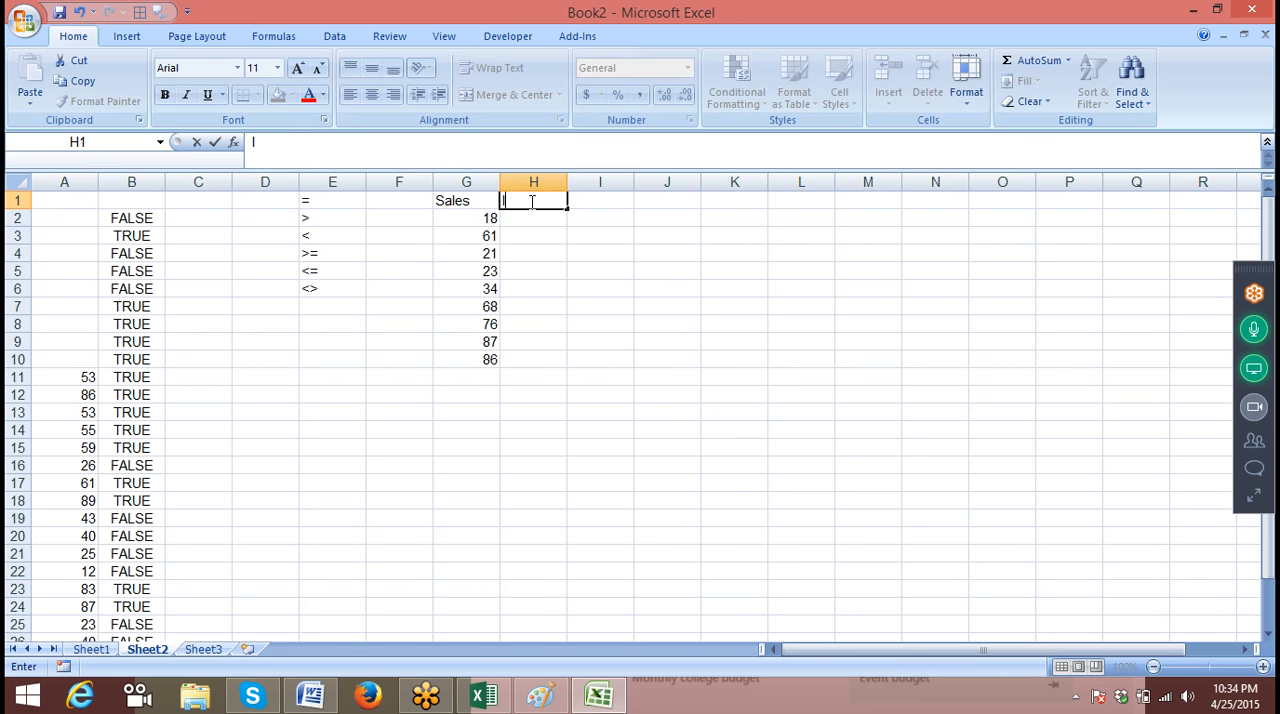
text(Com)
key(Right)
key(Right)
key(Right)
Enter the commission condition >=60 in J2 and the rate 5 in K2
key(Down)
key(Left)
text(>)
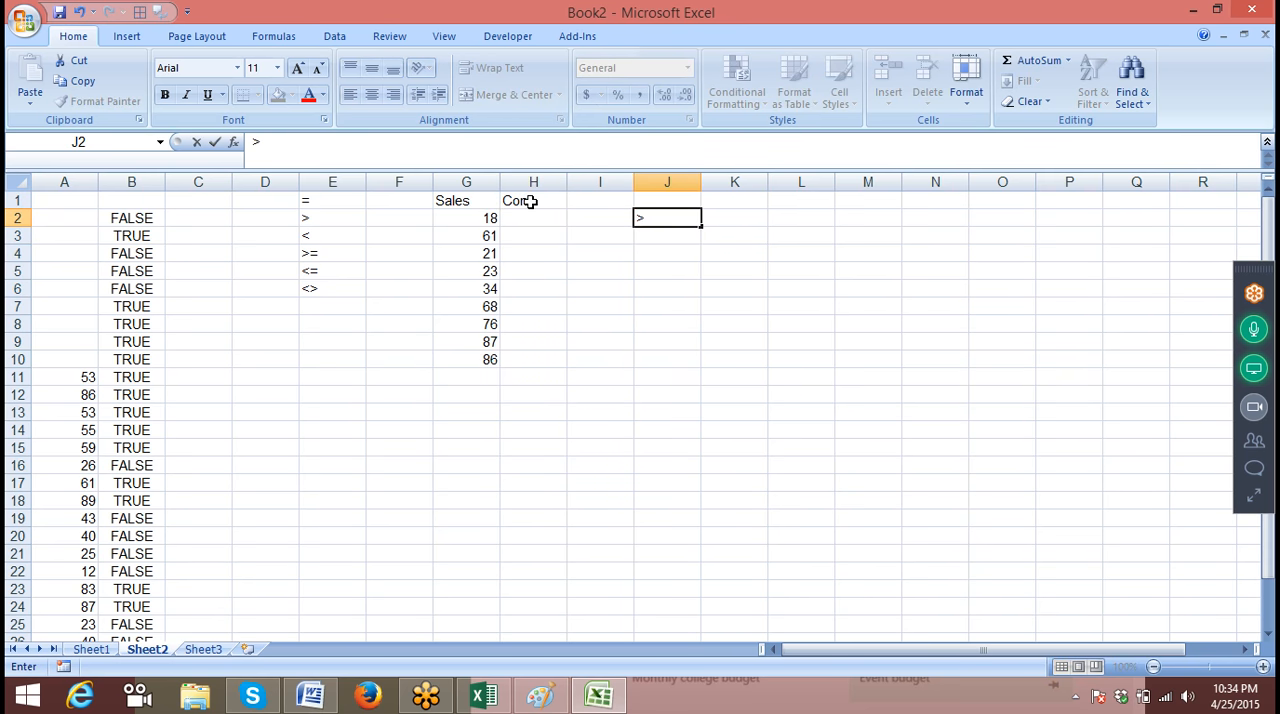
text(=40)
key(BackSpace)
key(BackSpace)
text(60)
key(Tab)
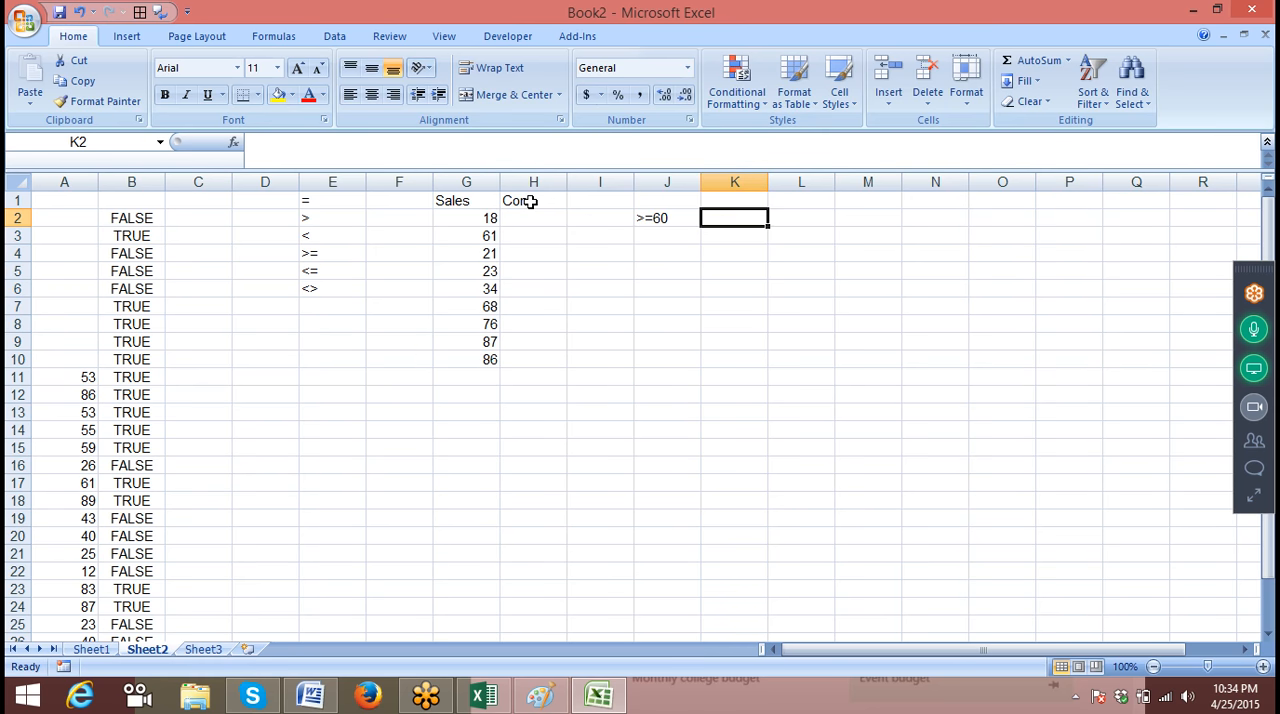
text(5)
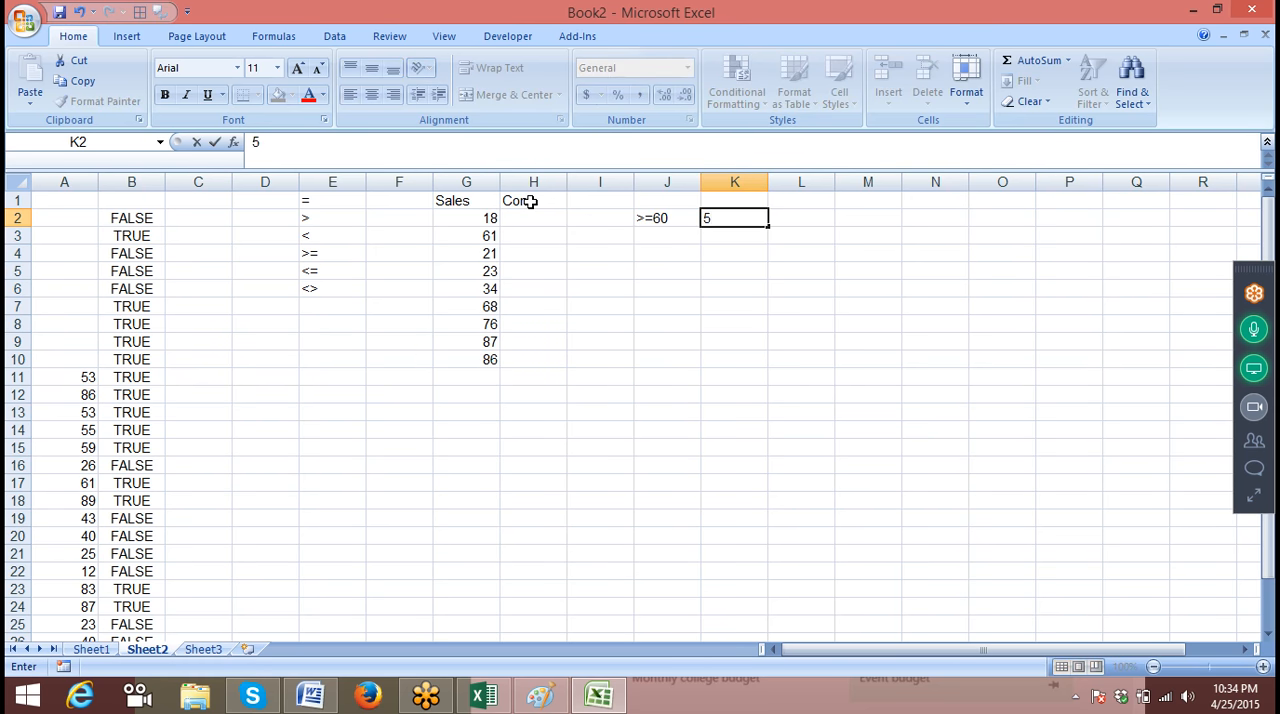
key(Return)
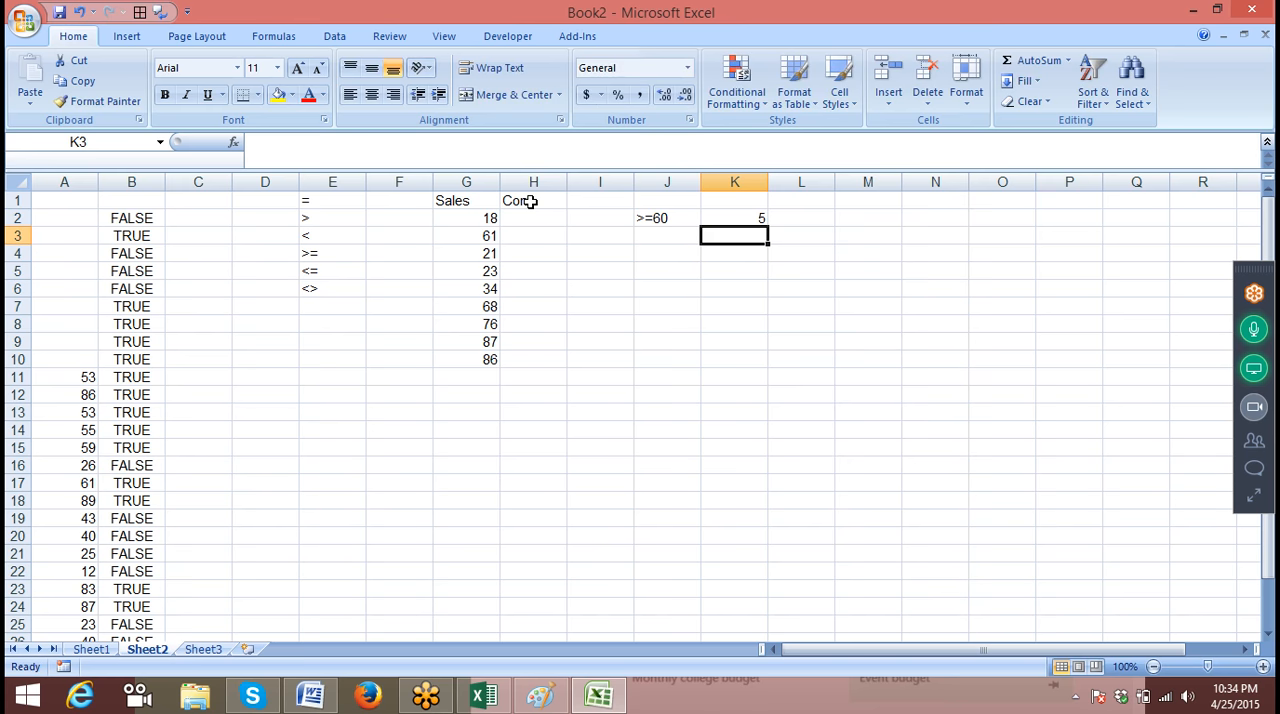
Enter example commissions by hand: the formula =G3*5 in H3 and 0 in H2
click(528, 237)
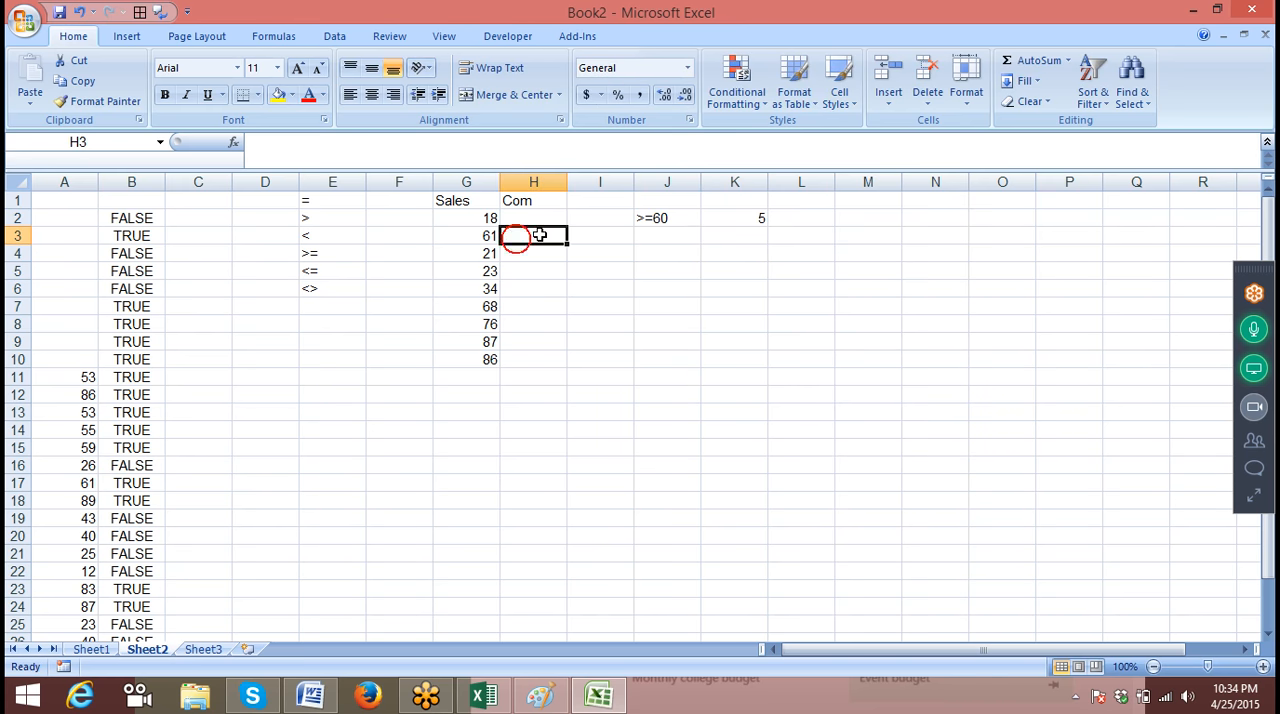
text(=)
key(Left)
text(*5)
key(Return)
key(Up)
key(Up)
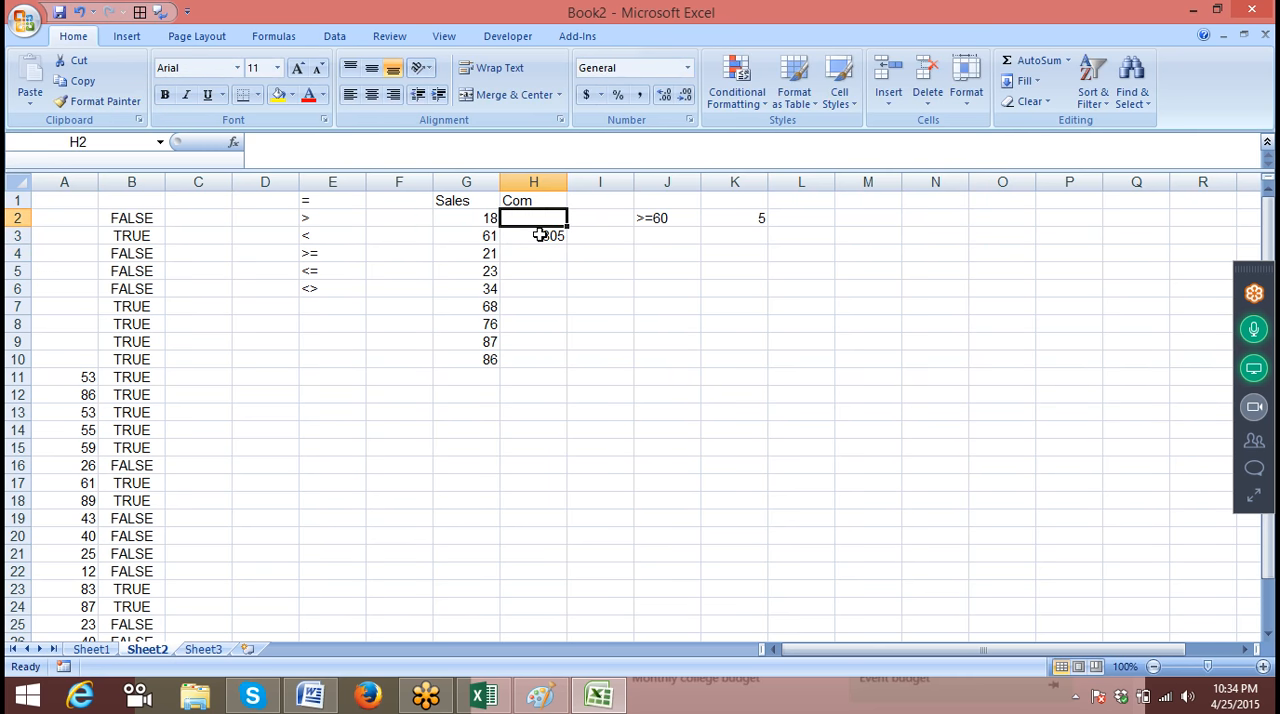
text(0)
click(488, 287)
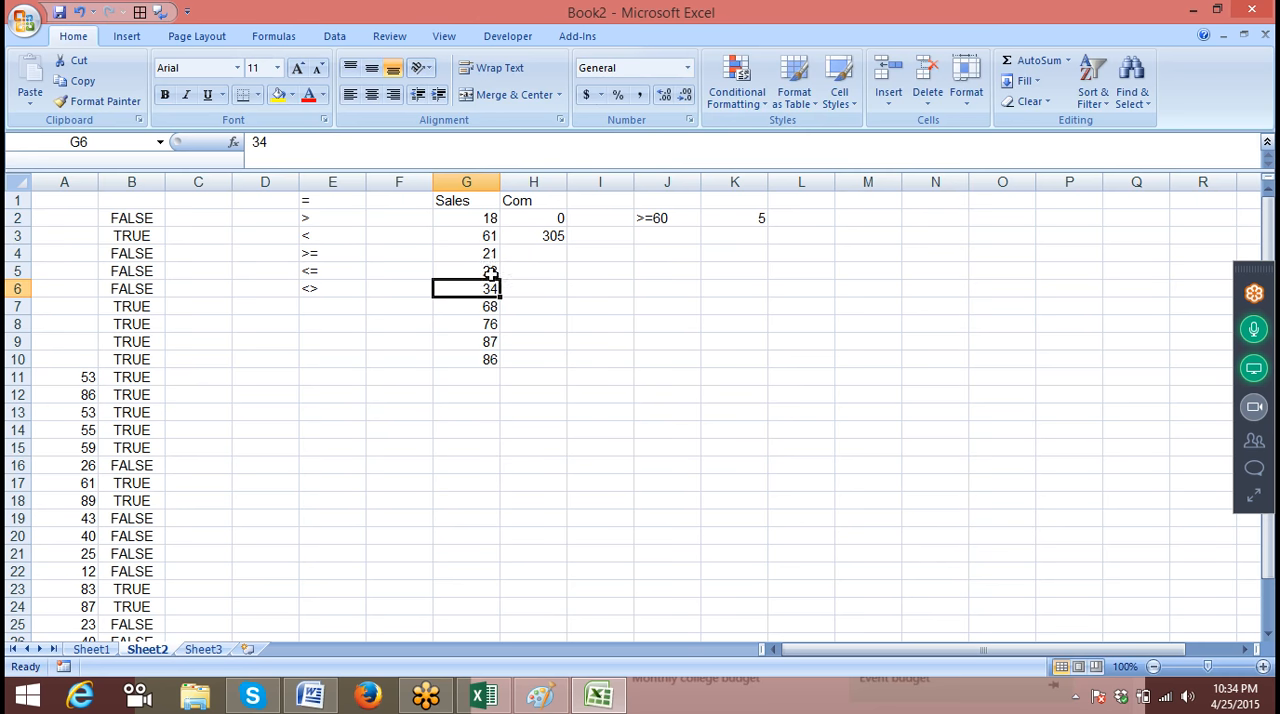
Clear the example commission entries from H2:H10
click(551, 254)
click(551, 286)
click(550, 305)
click(551, 358)
drag(551, 220, 544, 364)
key(Delete)
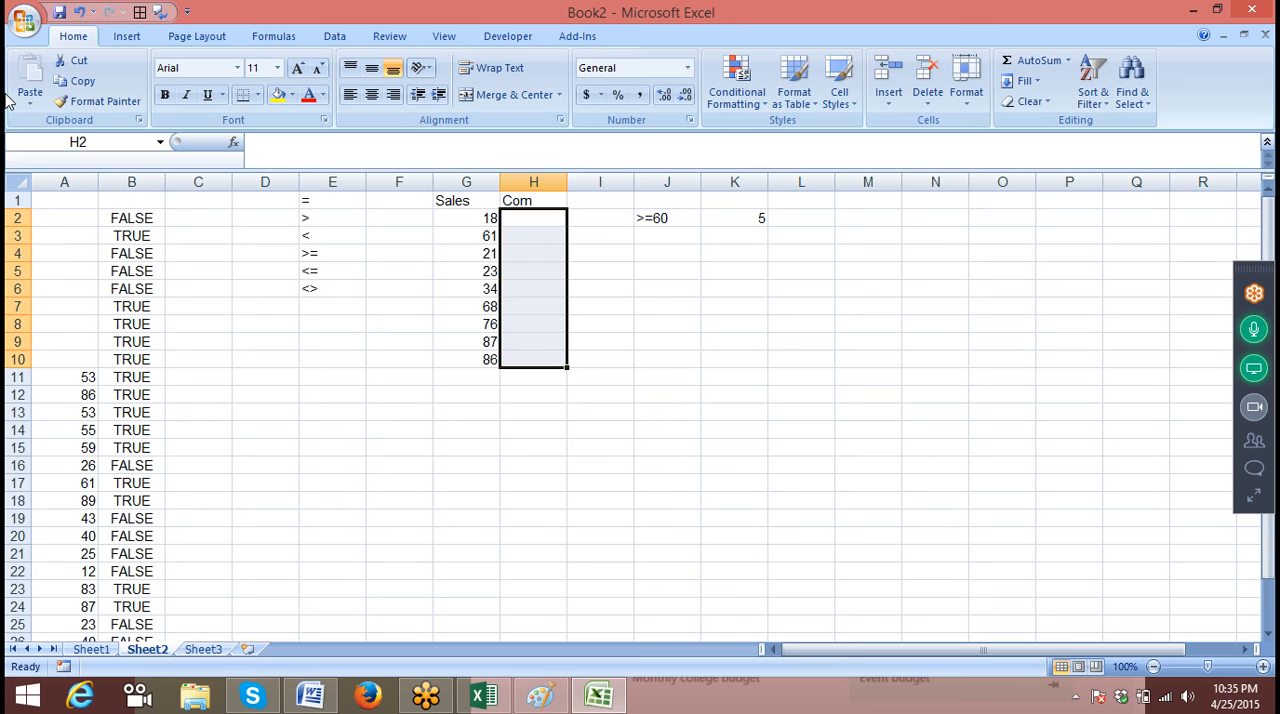
Enter the comparison formula =G2>=60 in H2 and fill it down to H10
key(Up)
key(Down)
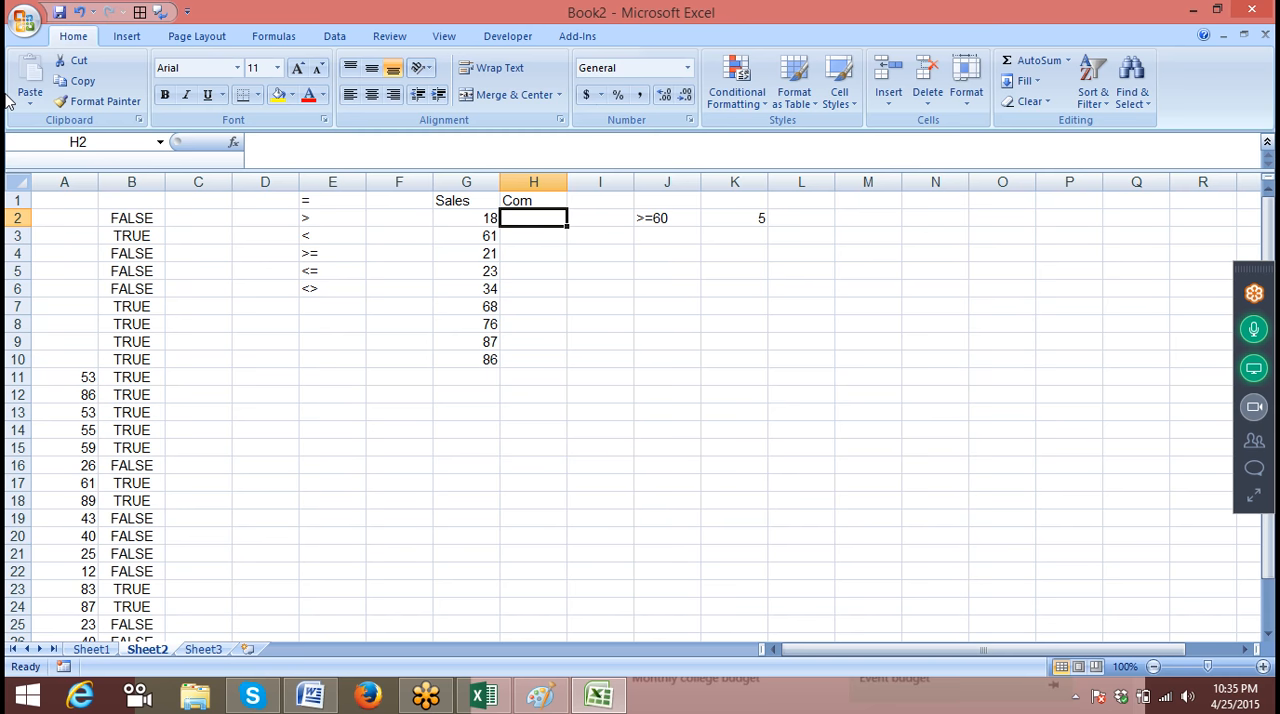
text(=)
key(Left)
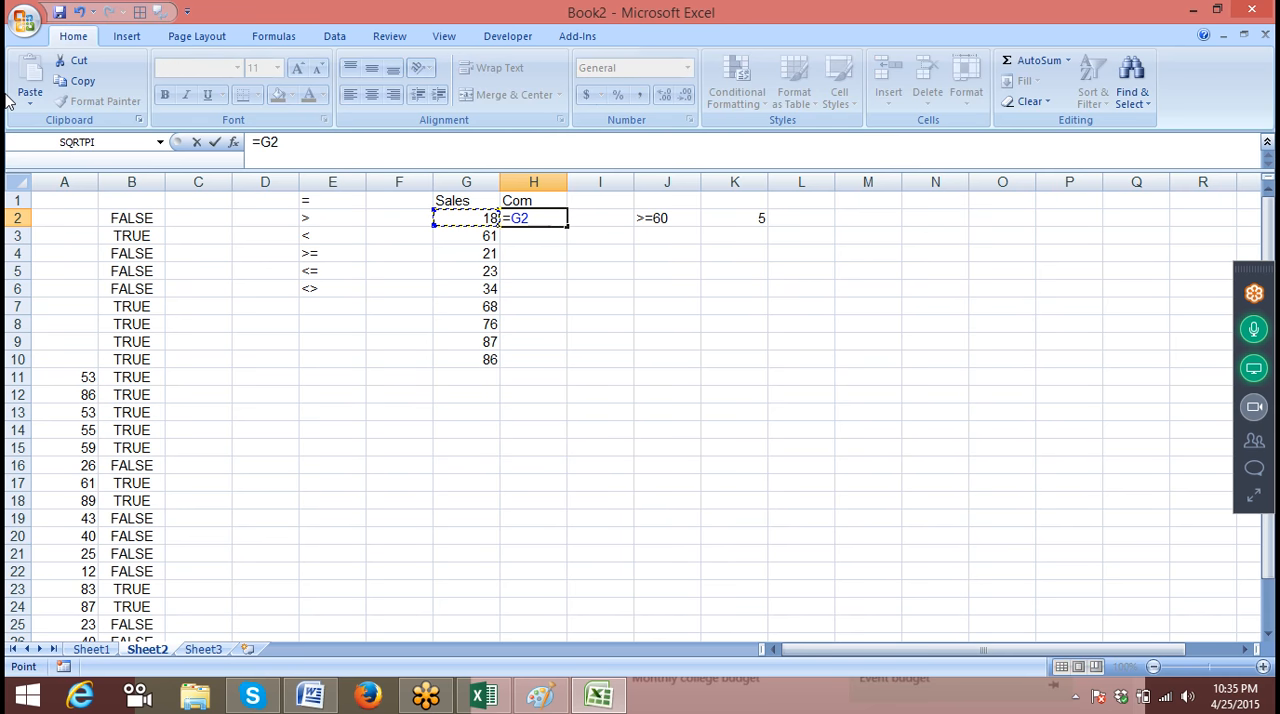
text(>=60)
key(Return)
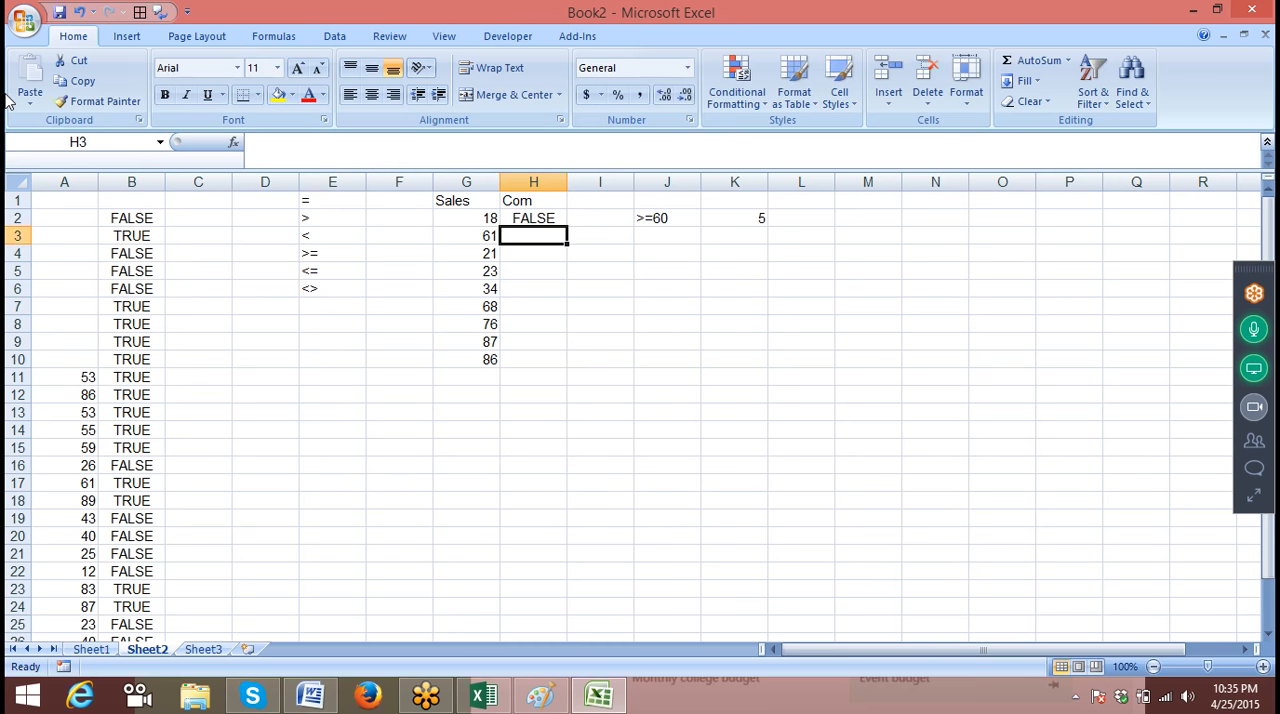
click(545, 216)
double_click(566, 226)
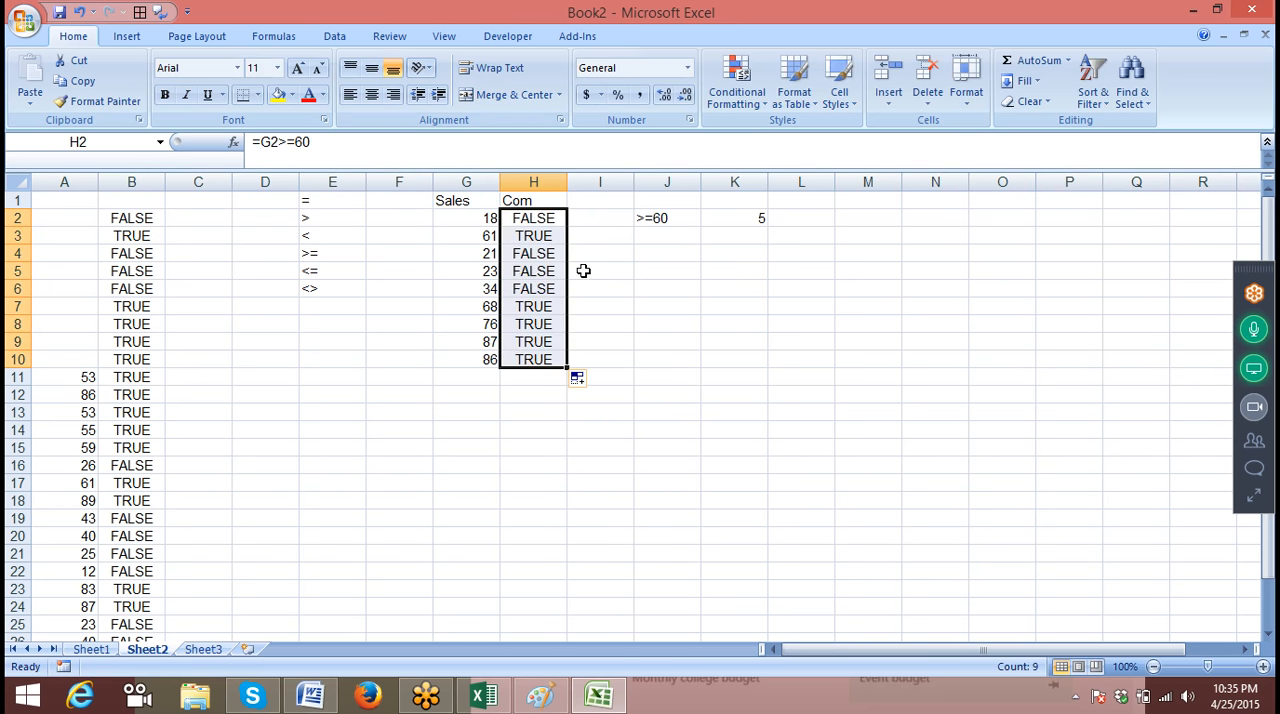
Enter TRUE in F15 and its numeric equivalent 1 in G15
click(391, 449)
text(t)
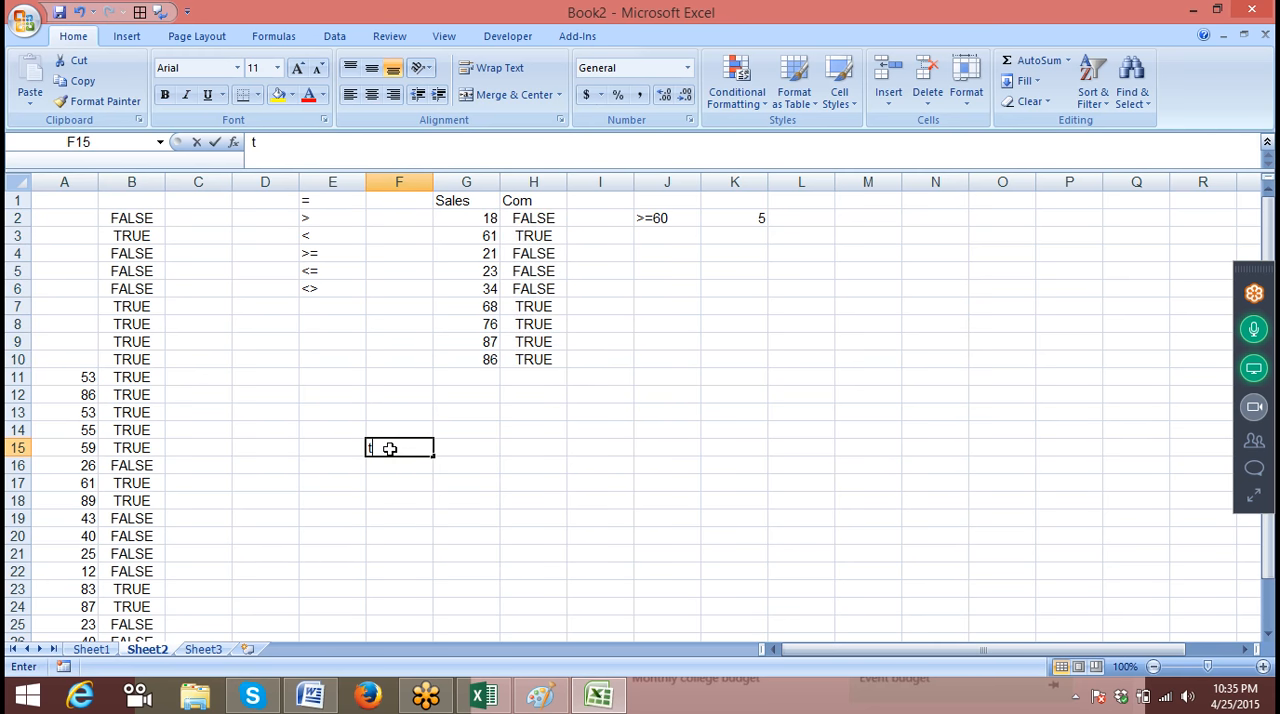
text(rue)
key(Return)
text(1)
key(Escape)
click(391, 449)
key(Tab)
text(1)
key(Return)
Enter FALSE in F16 and its numeric equivalent 0 in G16
text(false)
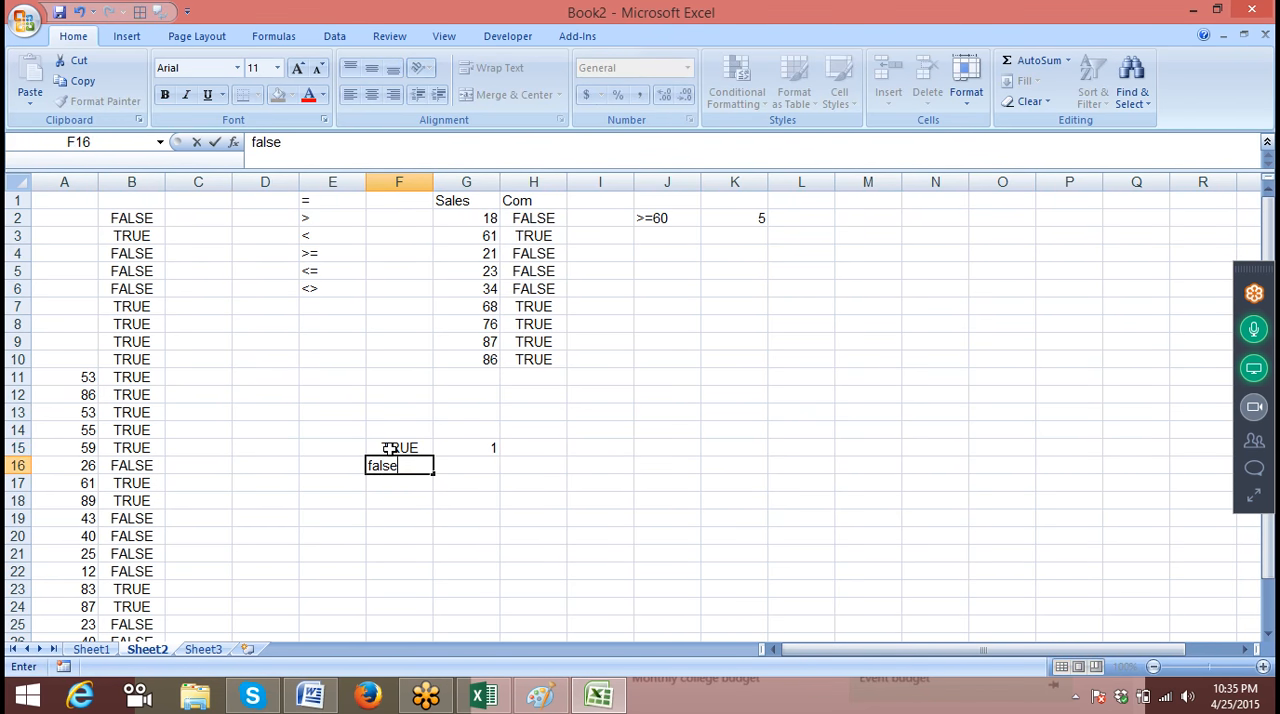
key(Return)
key(Up)
key(Right)
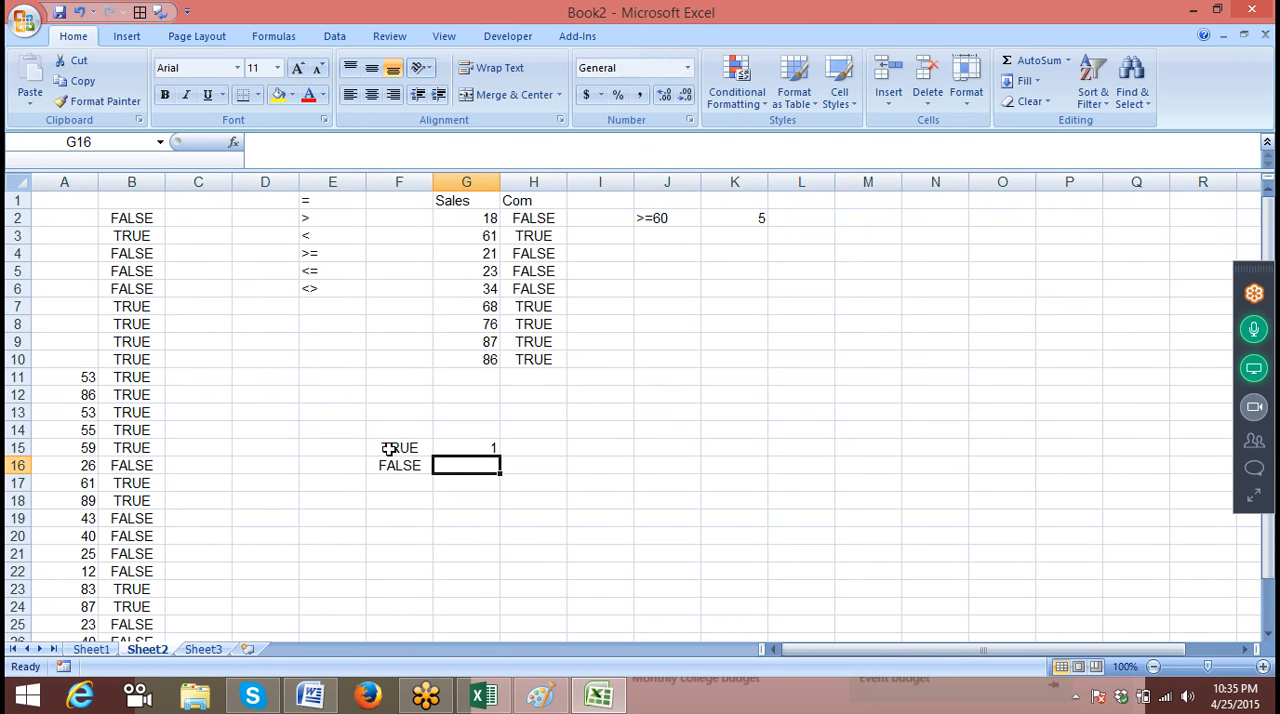
text(0)
key(Tab)
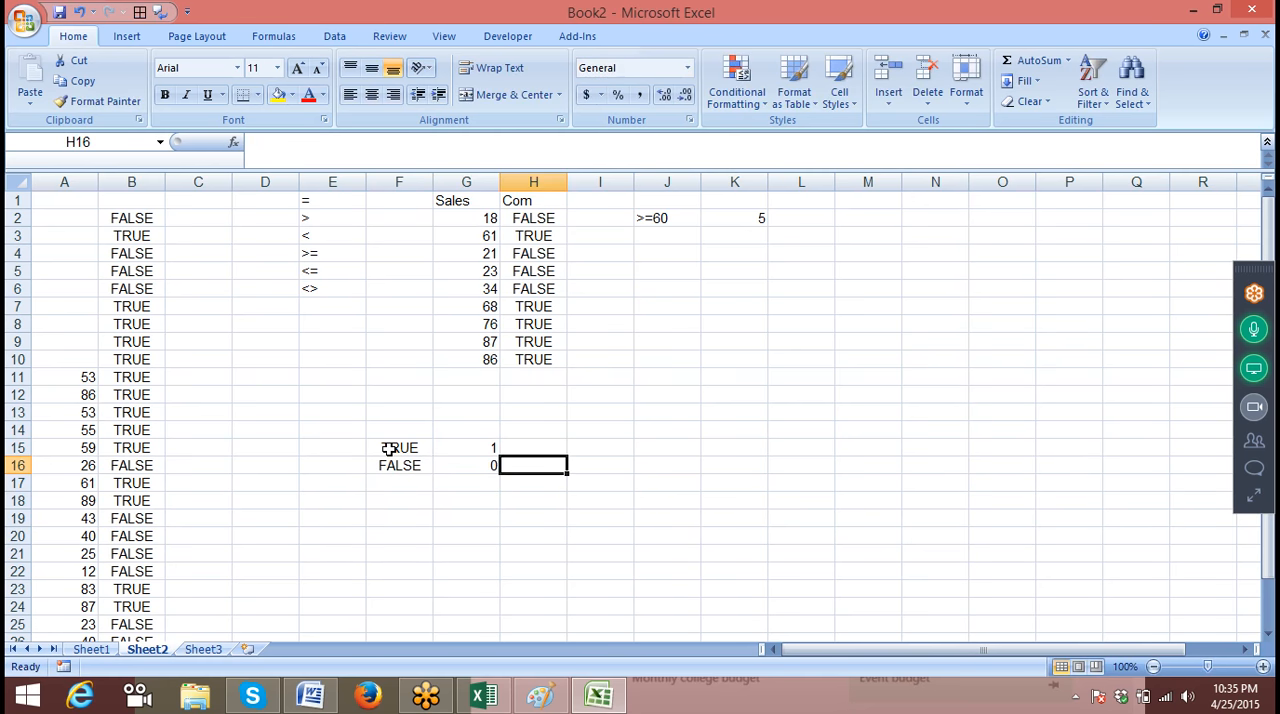
Enter the formula =F15+F16 in F17 to add the two logical values
key(Left)
key(Left)
key(Down)
text(=)
click(389, 448)
text(+)
key(Up)
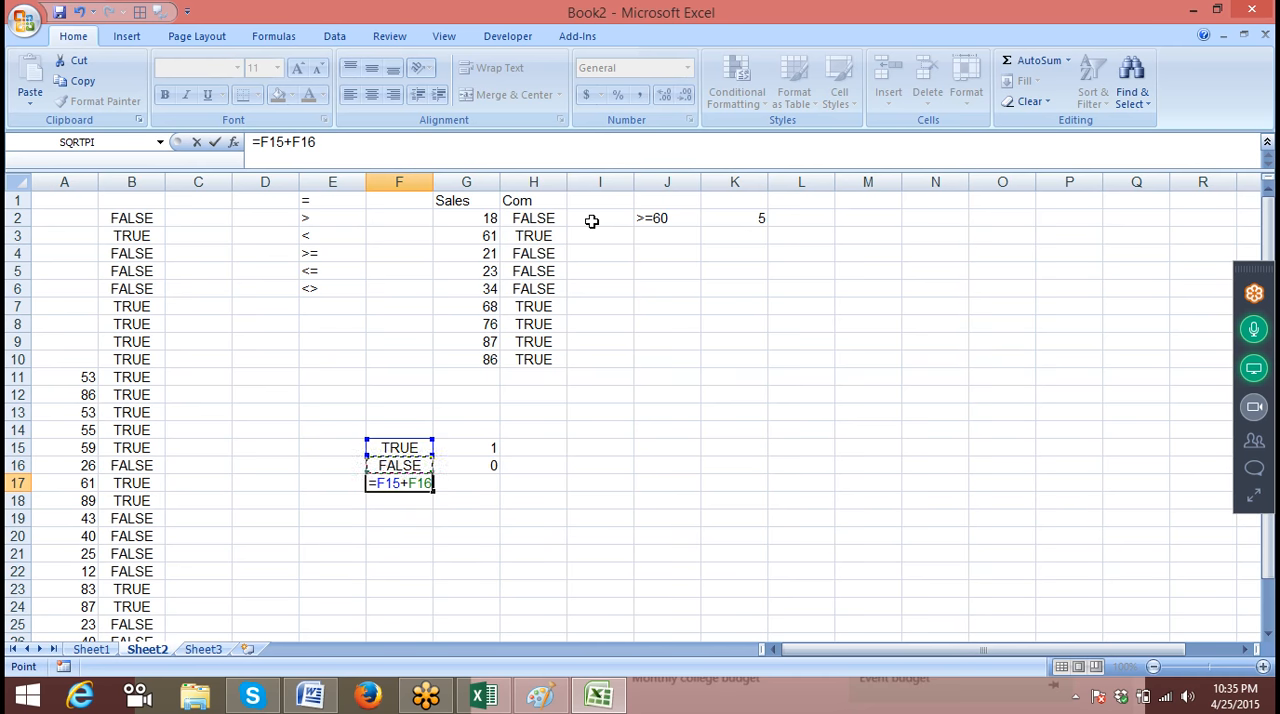
key(Return)
Try filling TRUE from F15 down into F16, and undo the fill
key(Up)
key(Up)
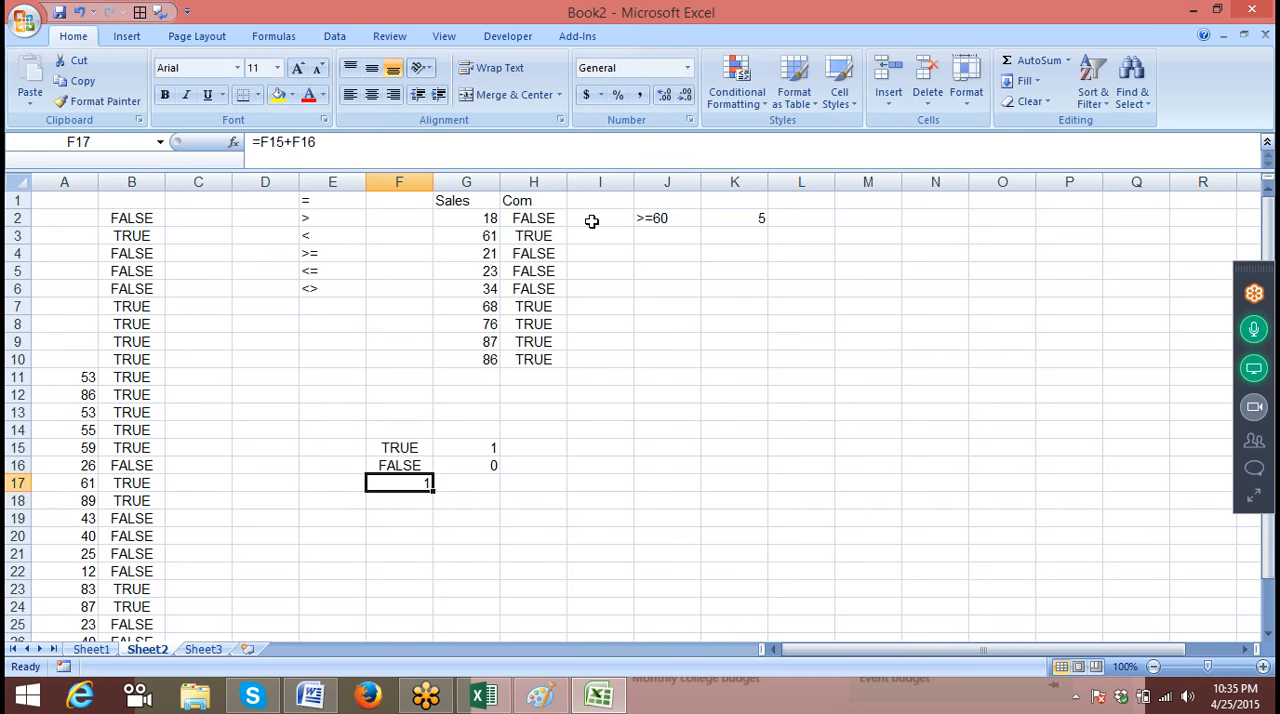
key(ctrl+d)
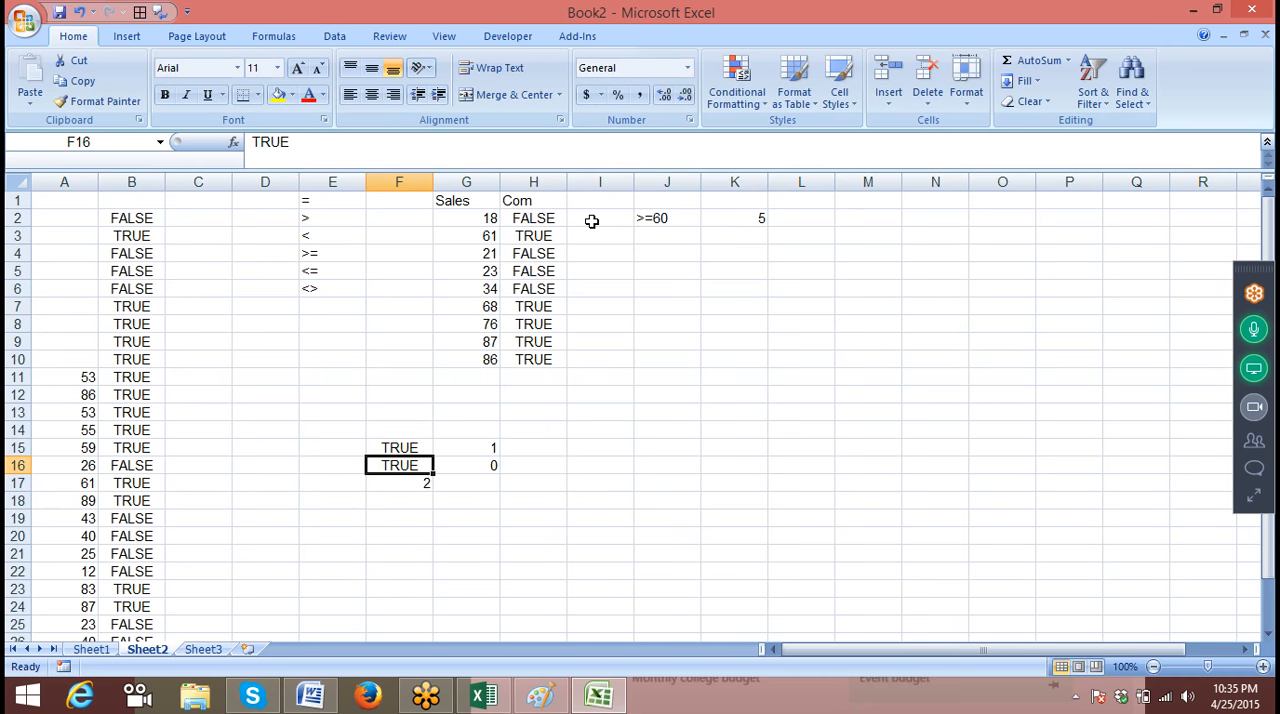
key(ctrl+z)
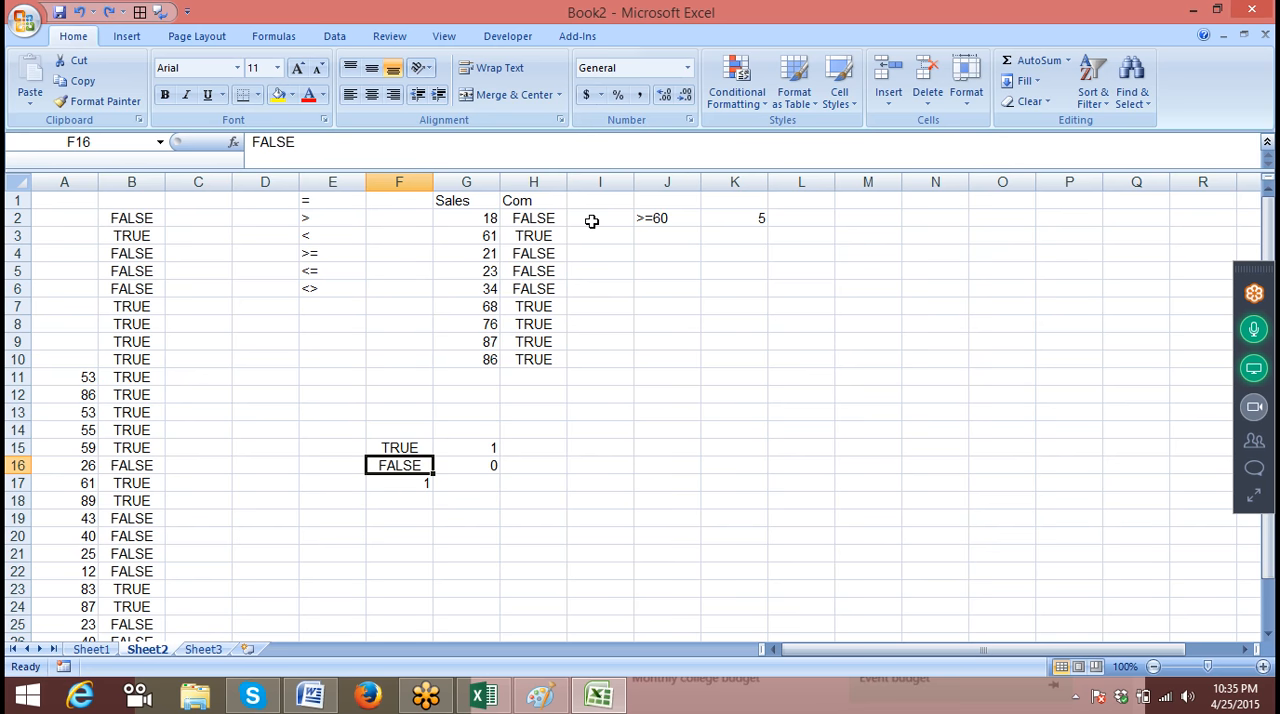
Enter the formula =G2*H2 in I2 and fill it down to I10
click(592, 221)
text(=)
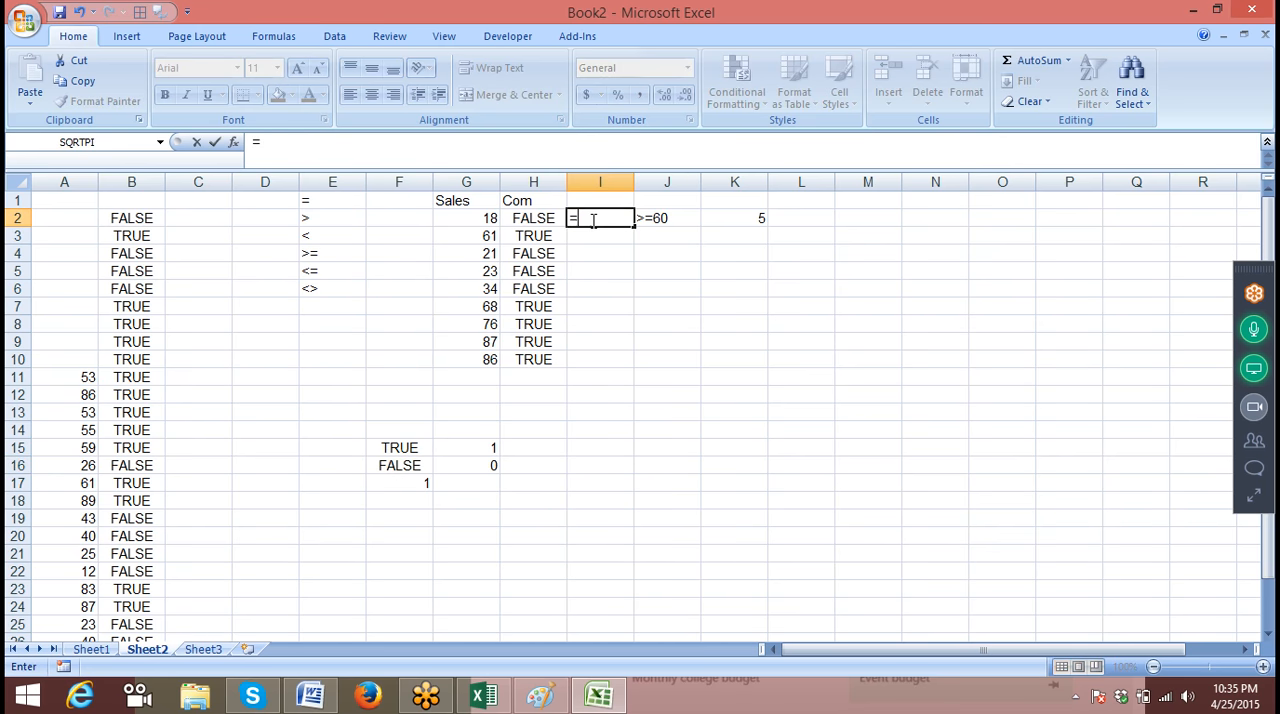
key(Left)
key(Left)
text(*)
key(Left)
key(Return)
click(590, 216)
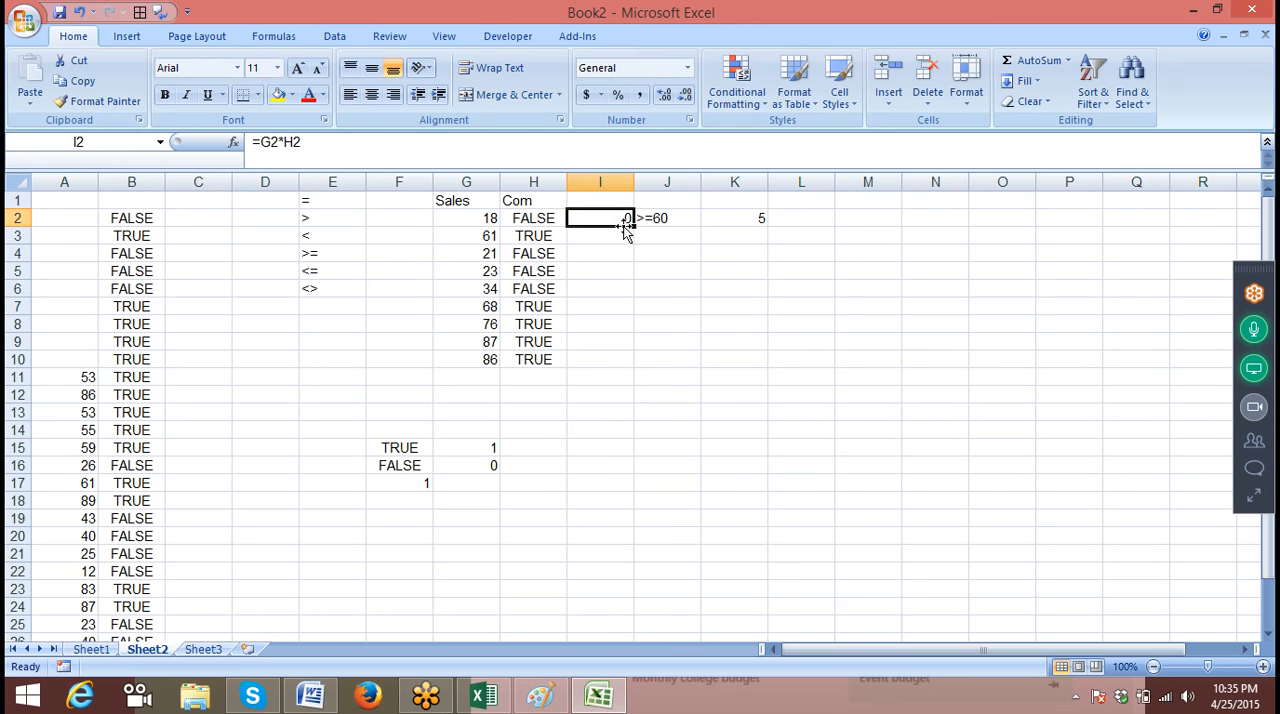
double_click(624, 225)
Insert a blank column before the column containing the >=60 criterion
click(658, 184)
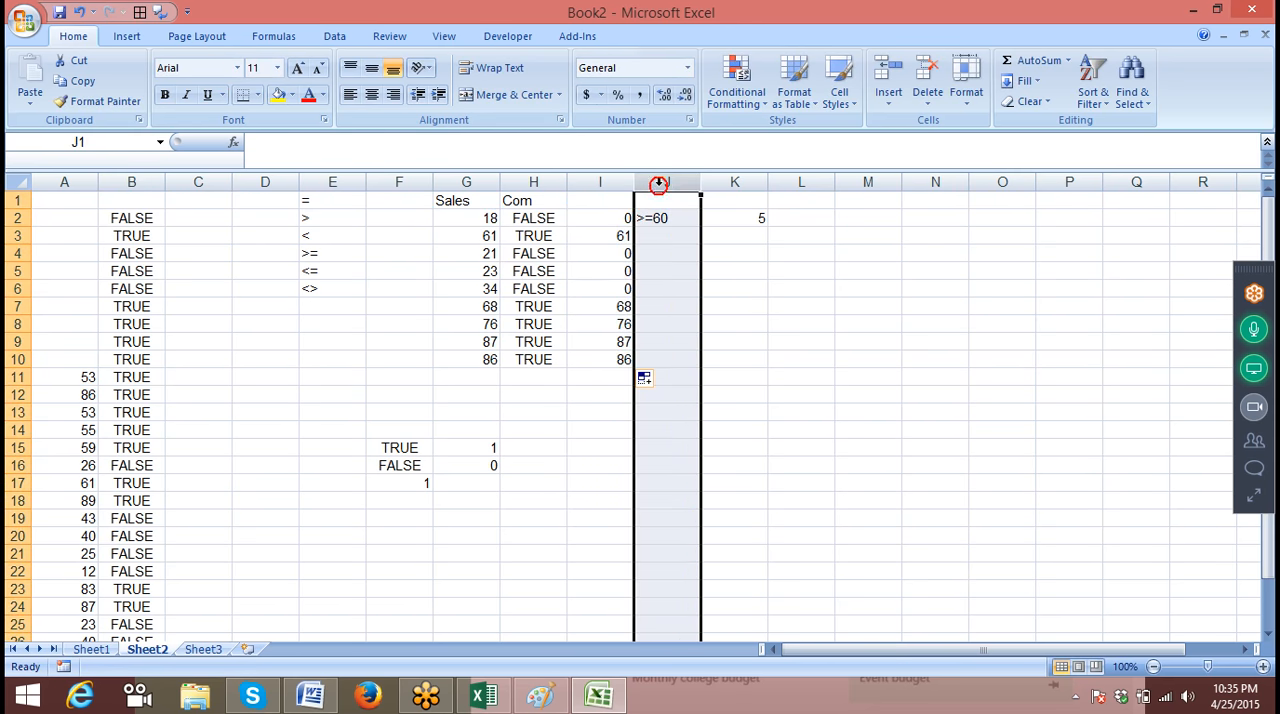
right_click(658, 184)
click(700, 280)
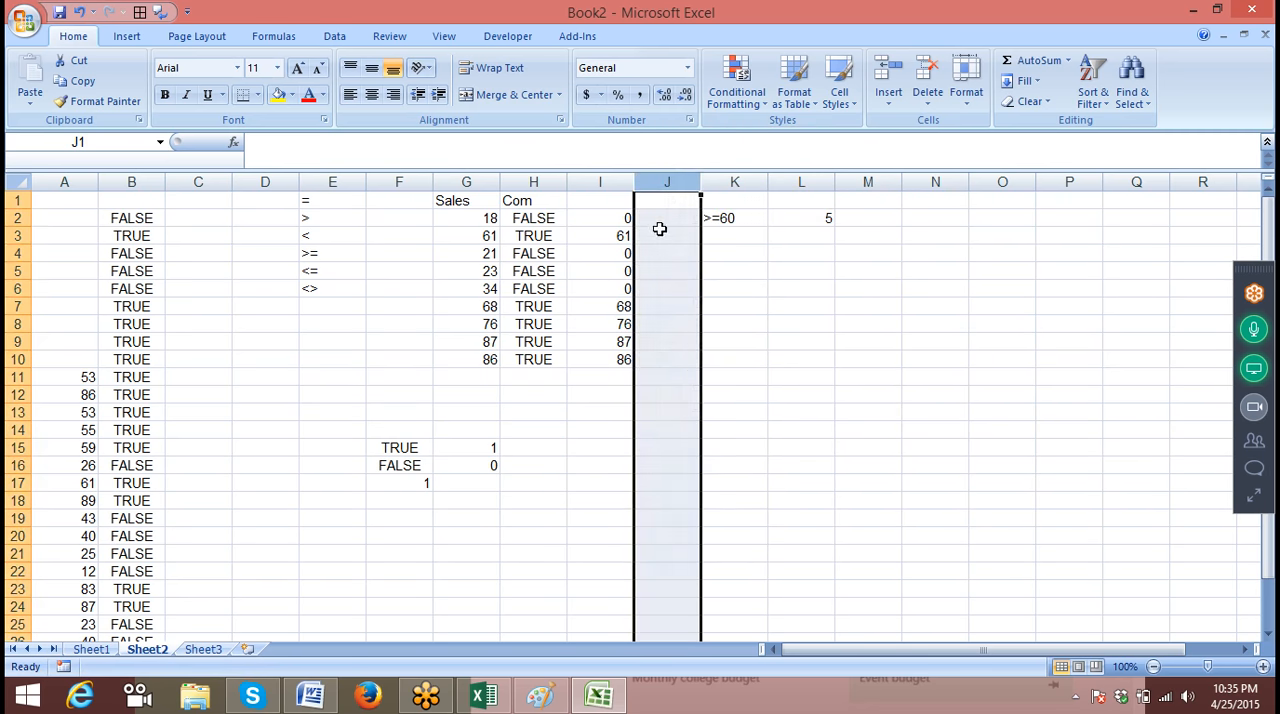
Enter the formula =I2*5 in J2 and fill it down to J10
click(660, 229)
click(663, 215)
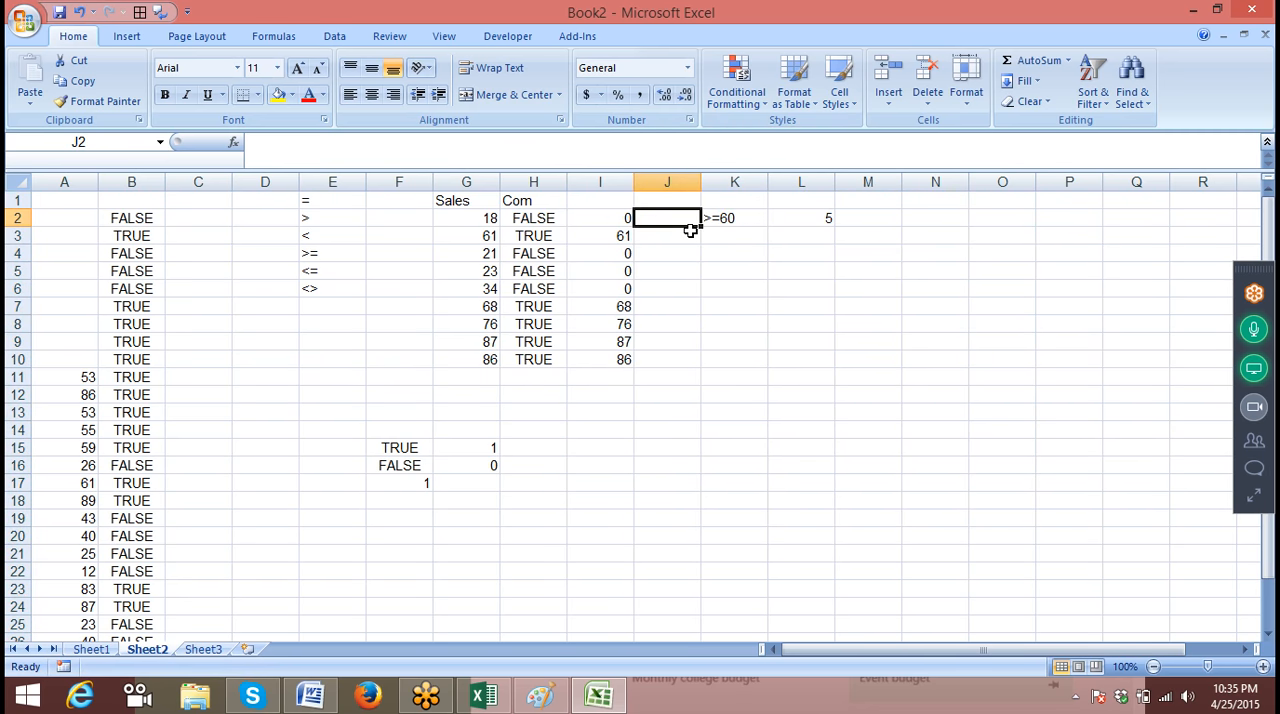
text(=I2*5)
key(Return)
click(686, 218)
drag(700, 226, 706, 364)
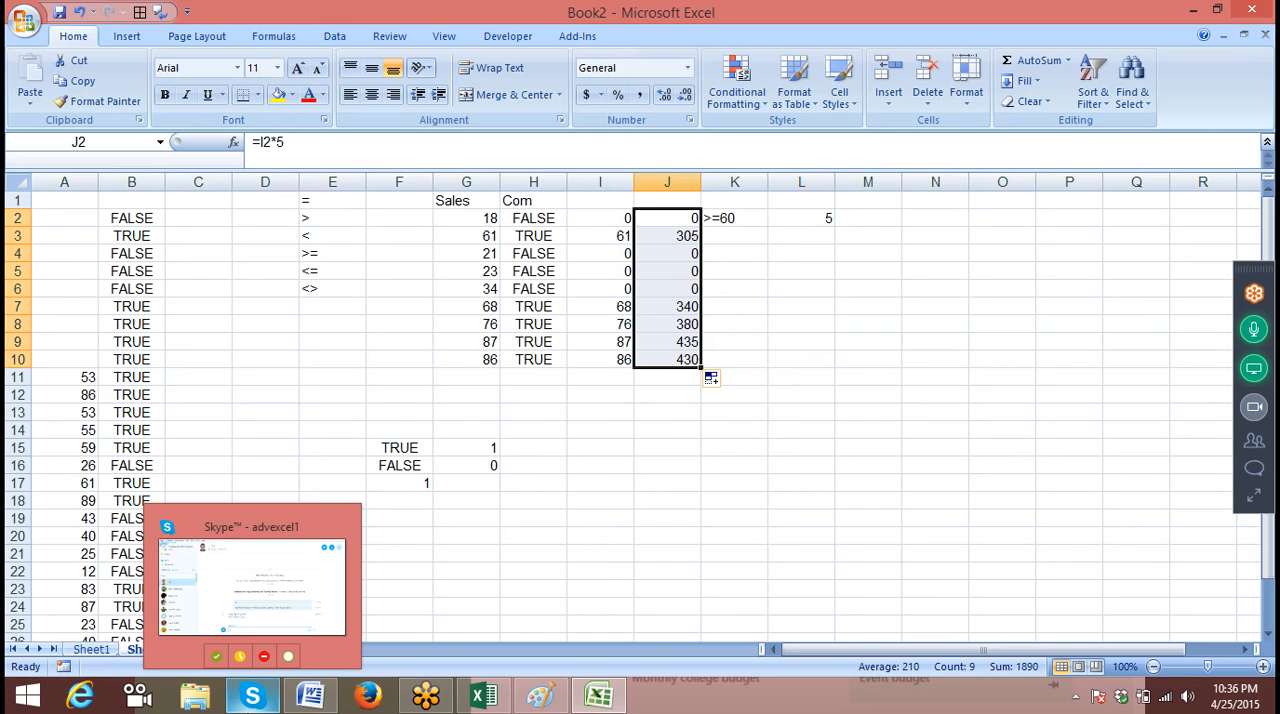
Examine the logical equivalents in F15:G16 and how sales times TRUE or FALSE drives the results in columns I and J
click(455, 518)
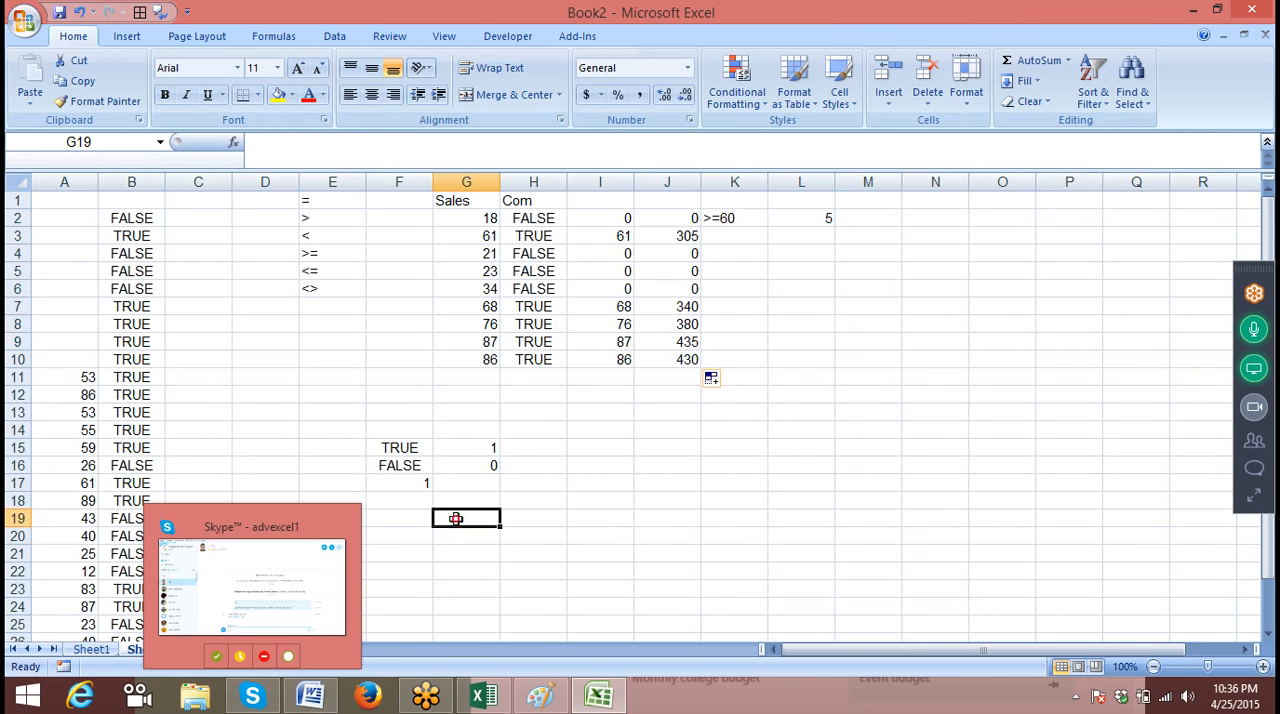
drag(408, 466, 470, 448)
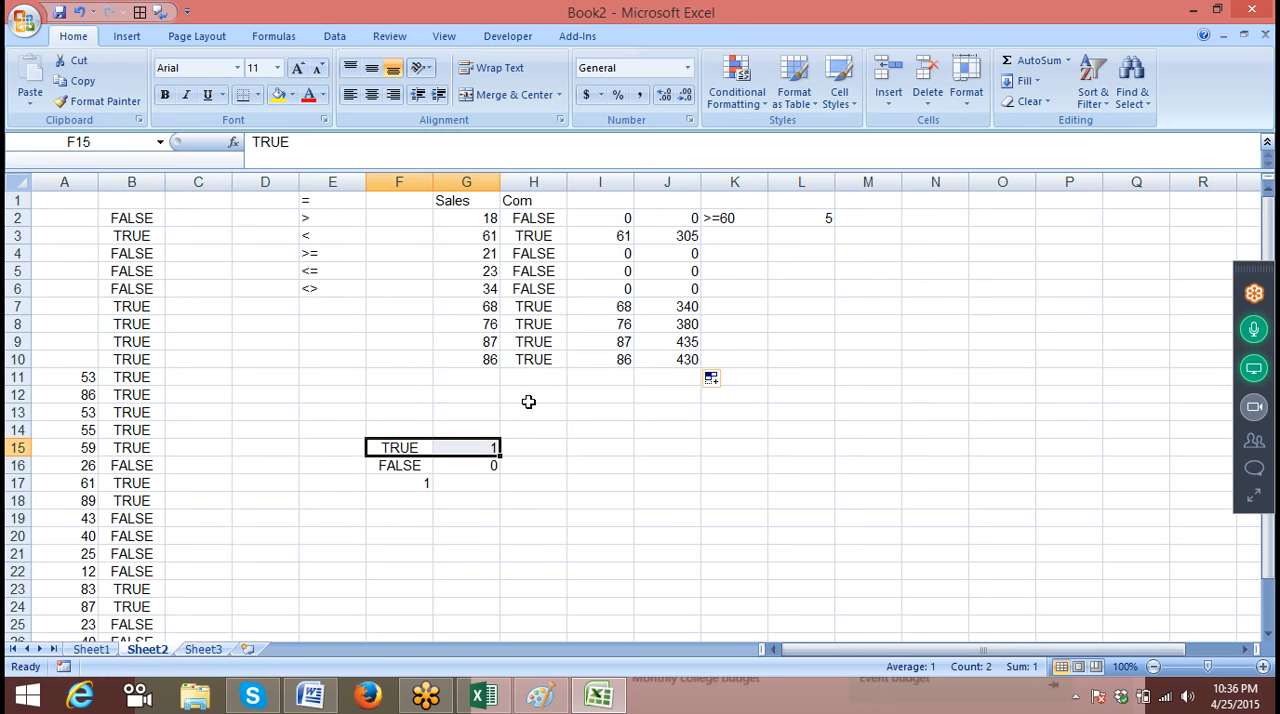
click(535, 404)
drag(474, 220, 520, 220)
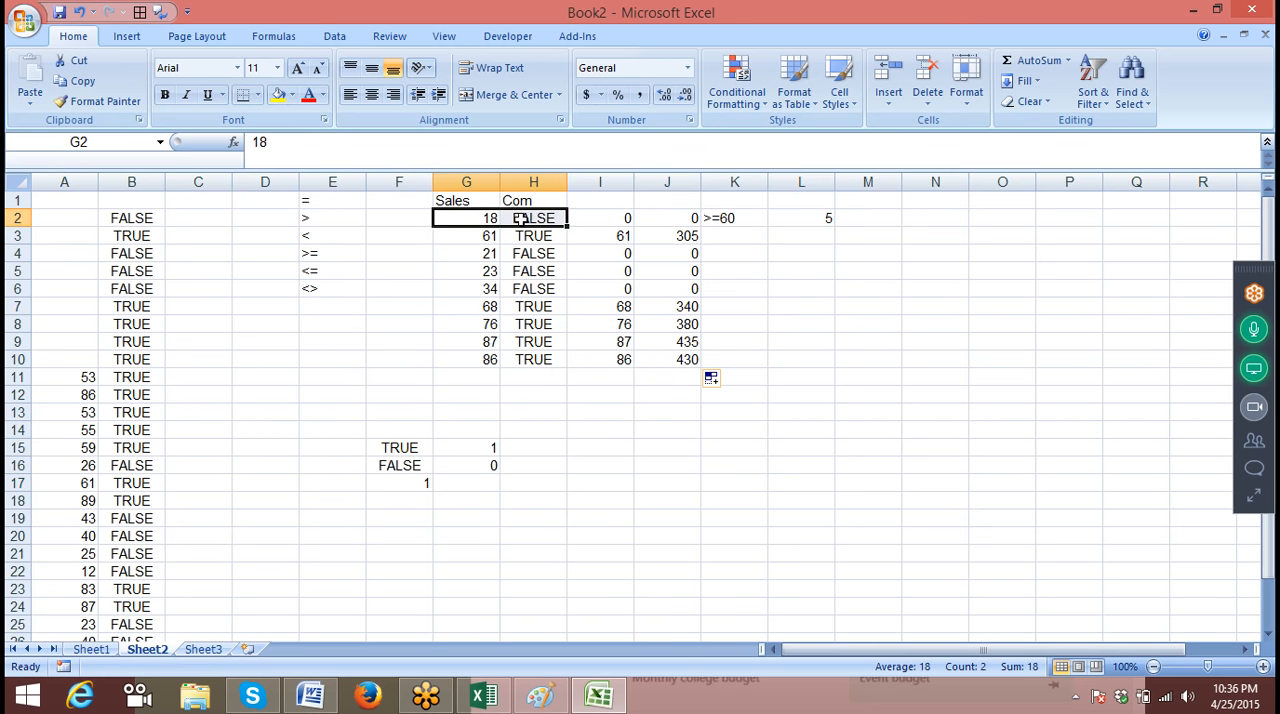
click(582, 216)
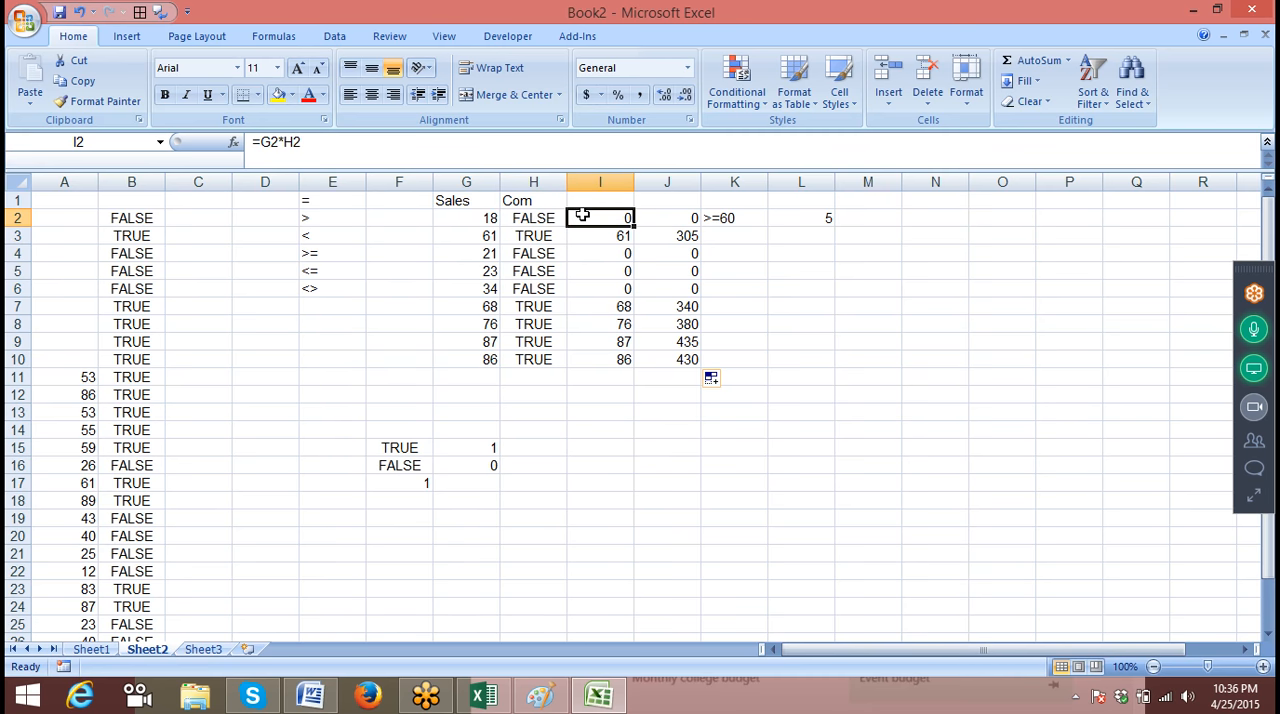
drag(480, 237, 516, 238)
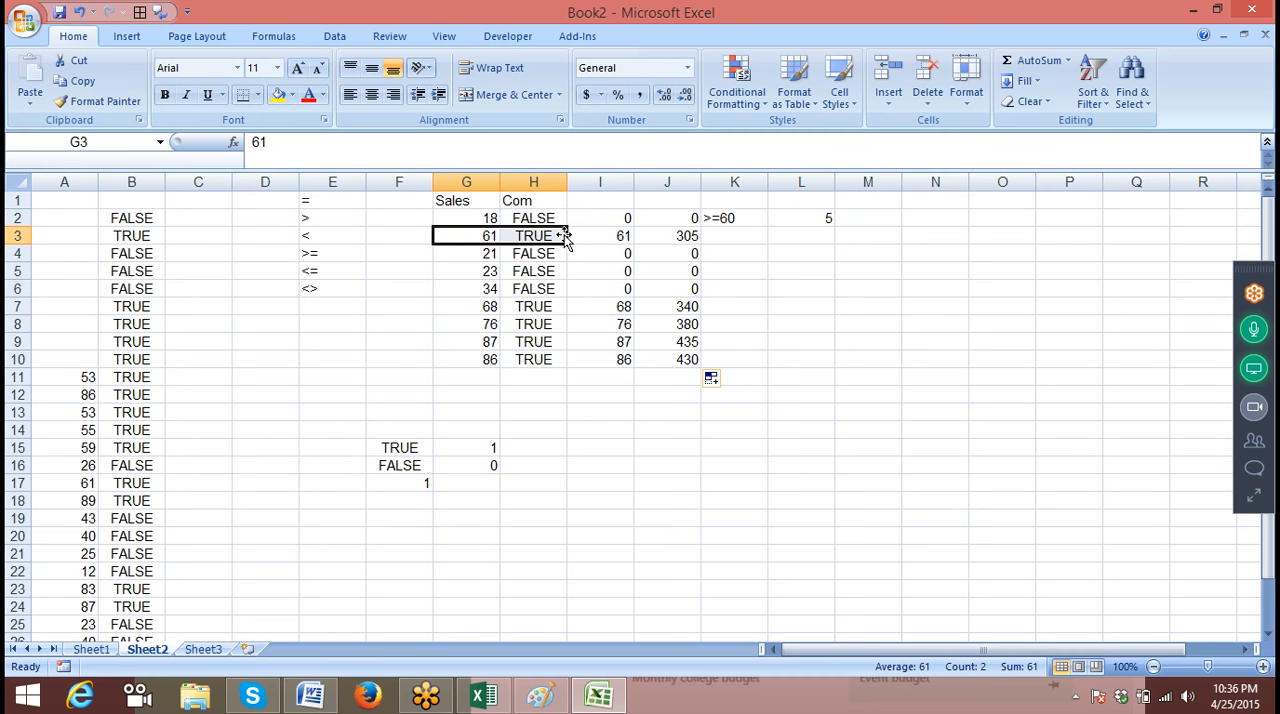
click(582, 232)
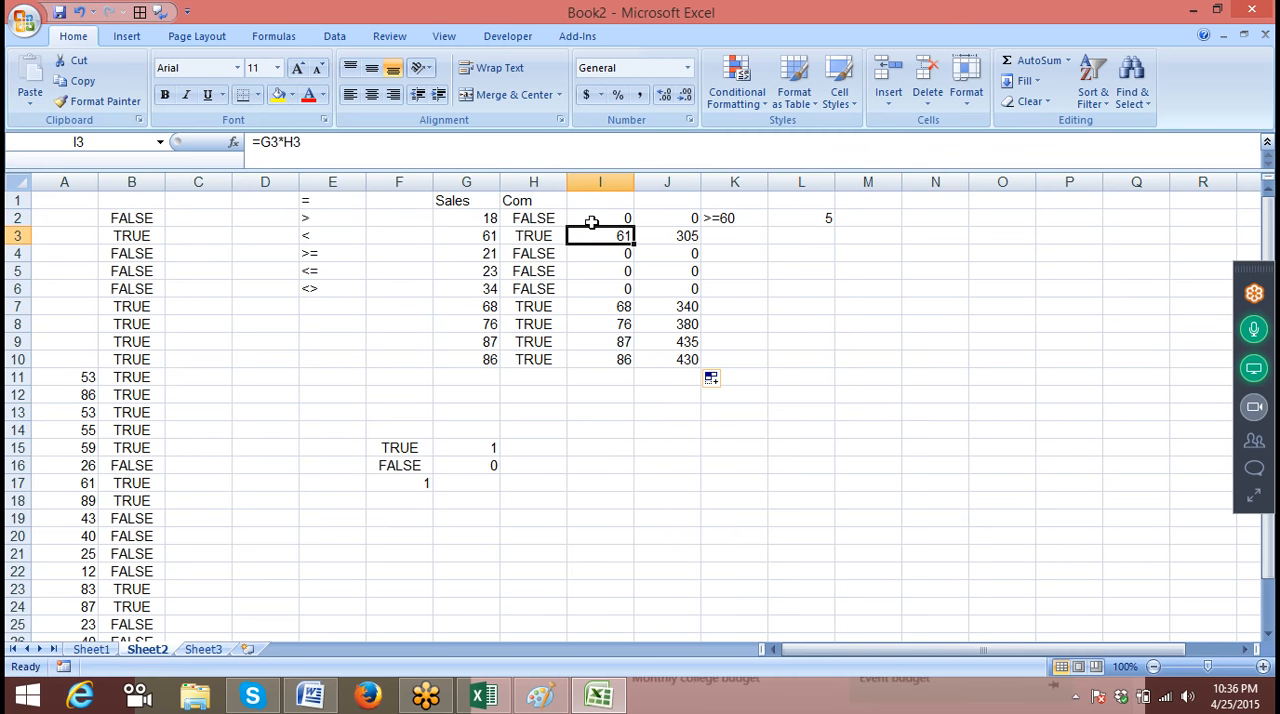
drag(545, 218, 497, 230)
drag(600, 216, 607, 271)
drag(463, 289, 533, 306)
click(590, 307)
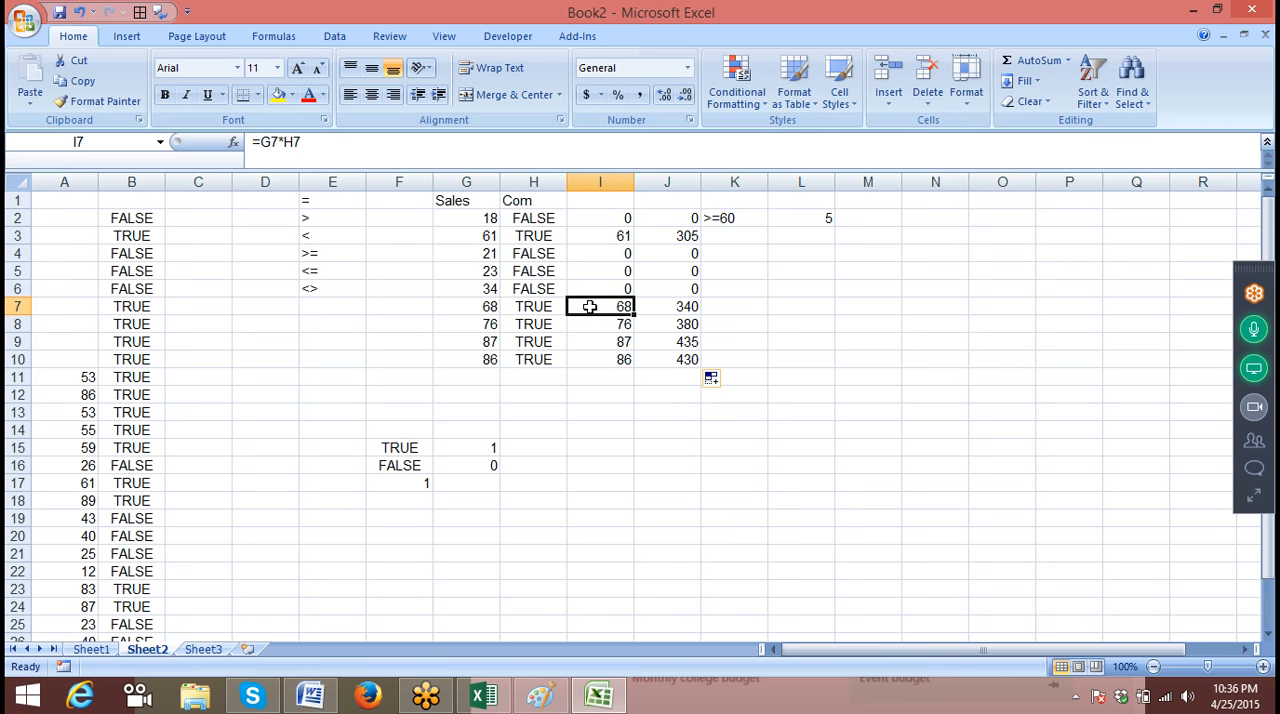
drag(698, 212, 688, 359)
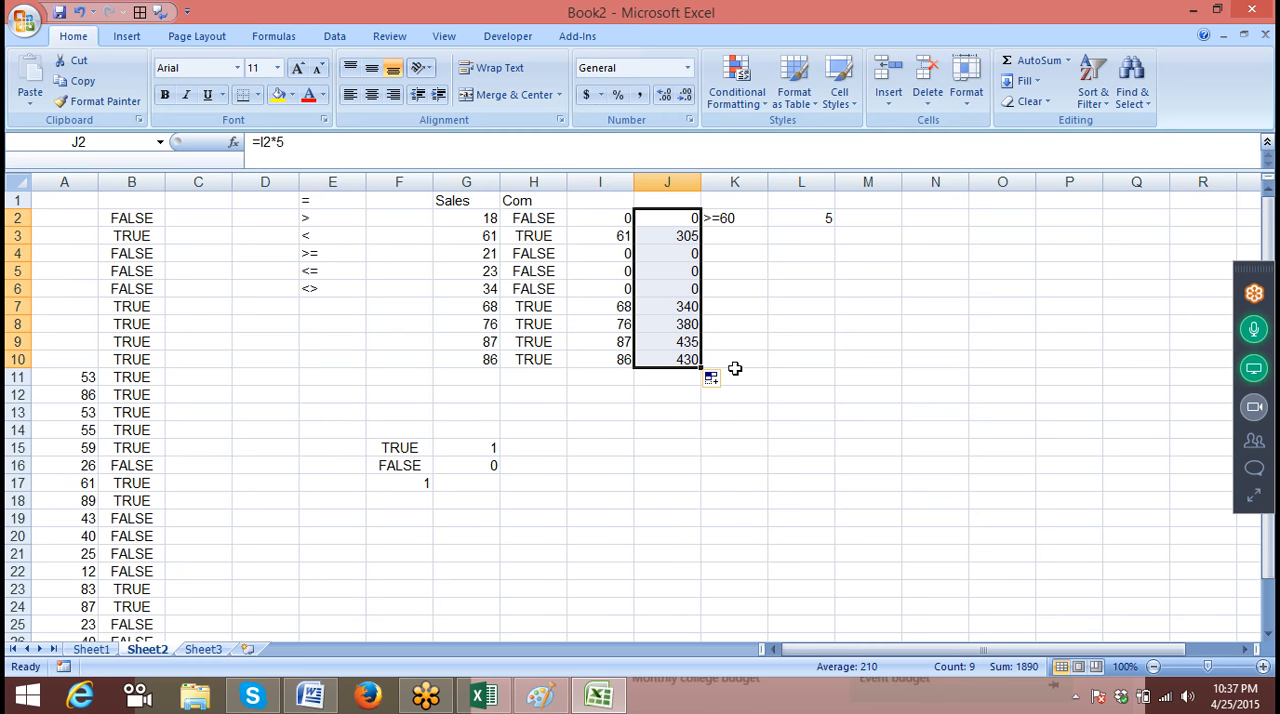
Switch to Sheet1 and review the handwritten interest formula picture and the MRP calculation in B18
click(105, 649)
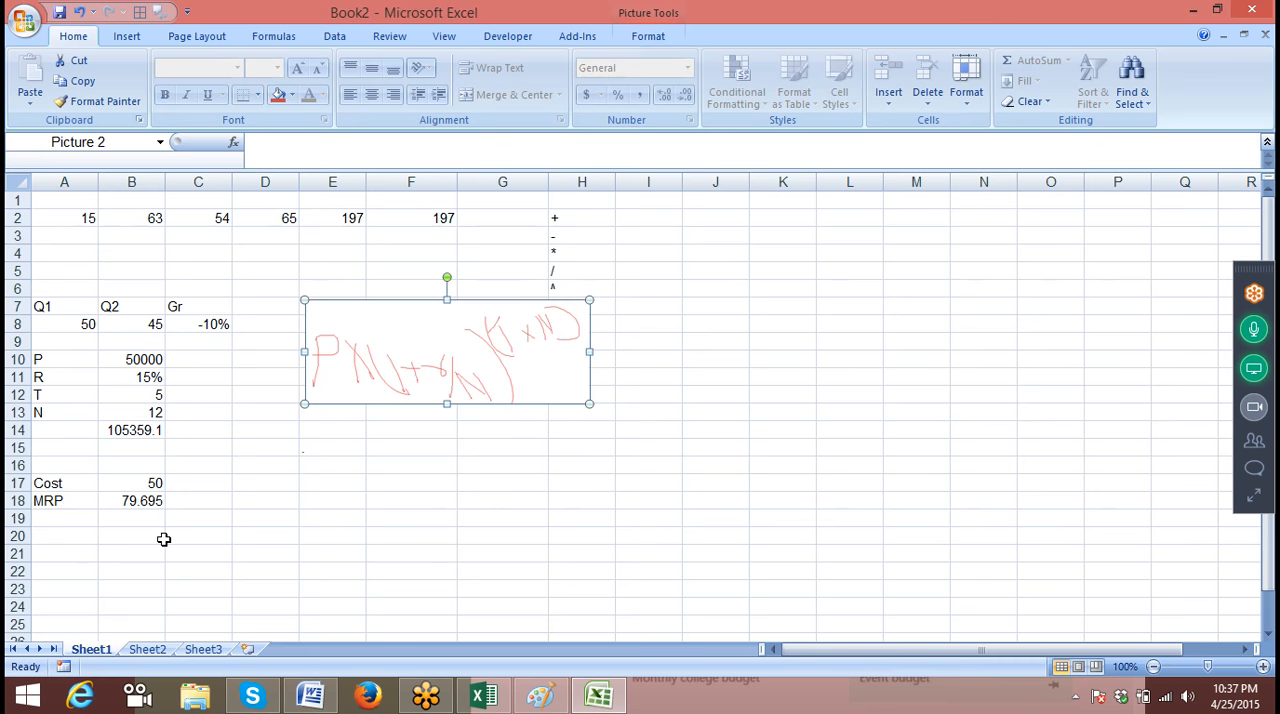
click(250, 494)
click(333, 395)
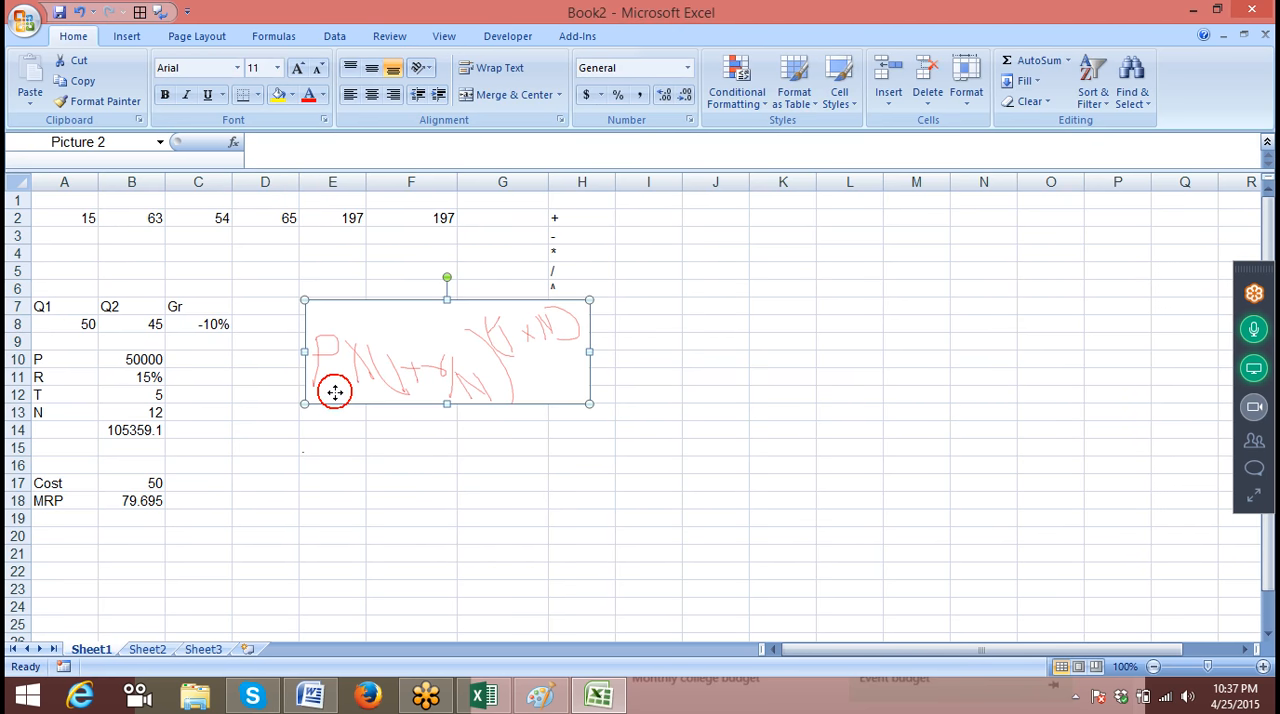
click(158, 498)
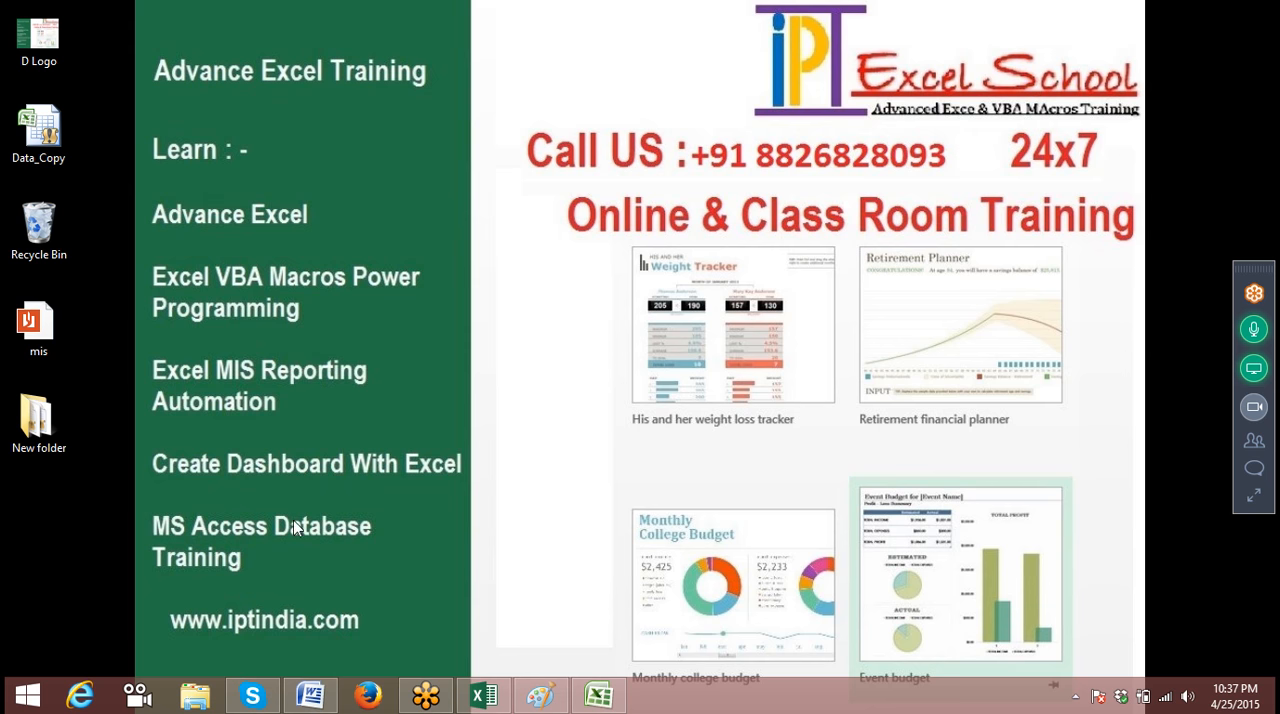
Expand the GoToMeeting control panel to view the audio options and attendees
click(1252, 497)
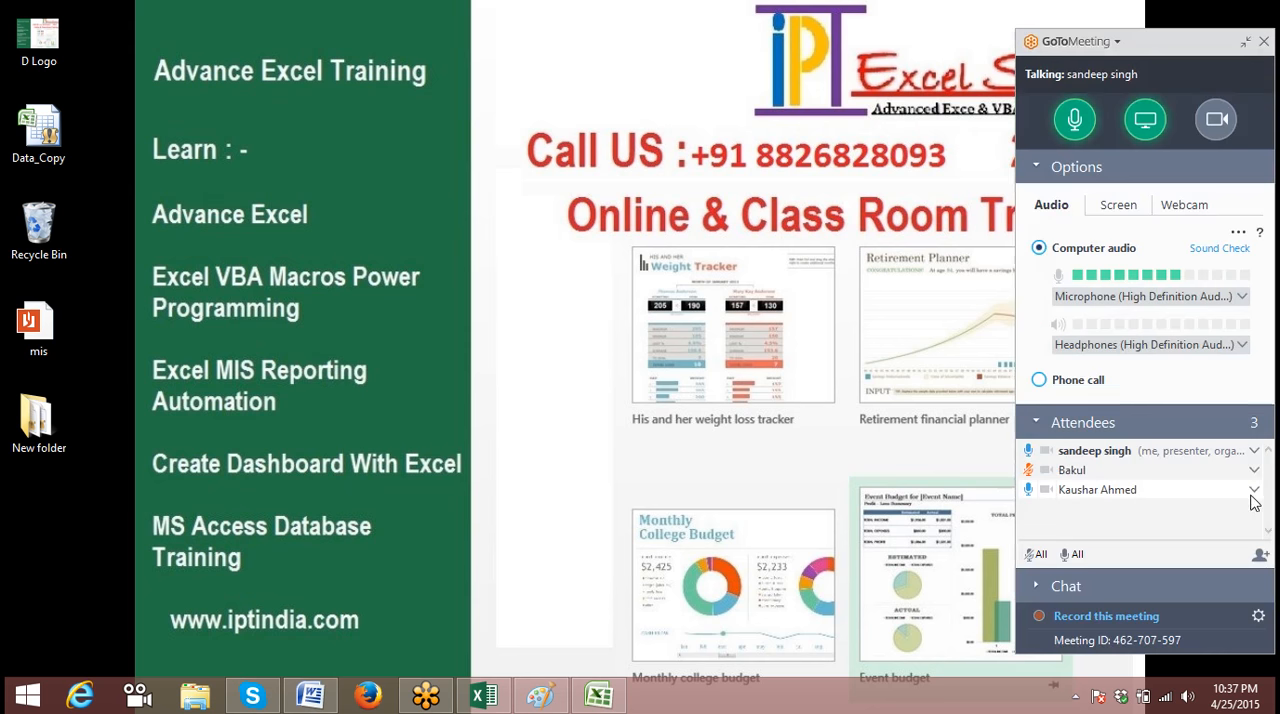